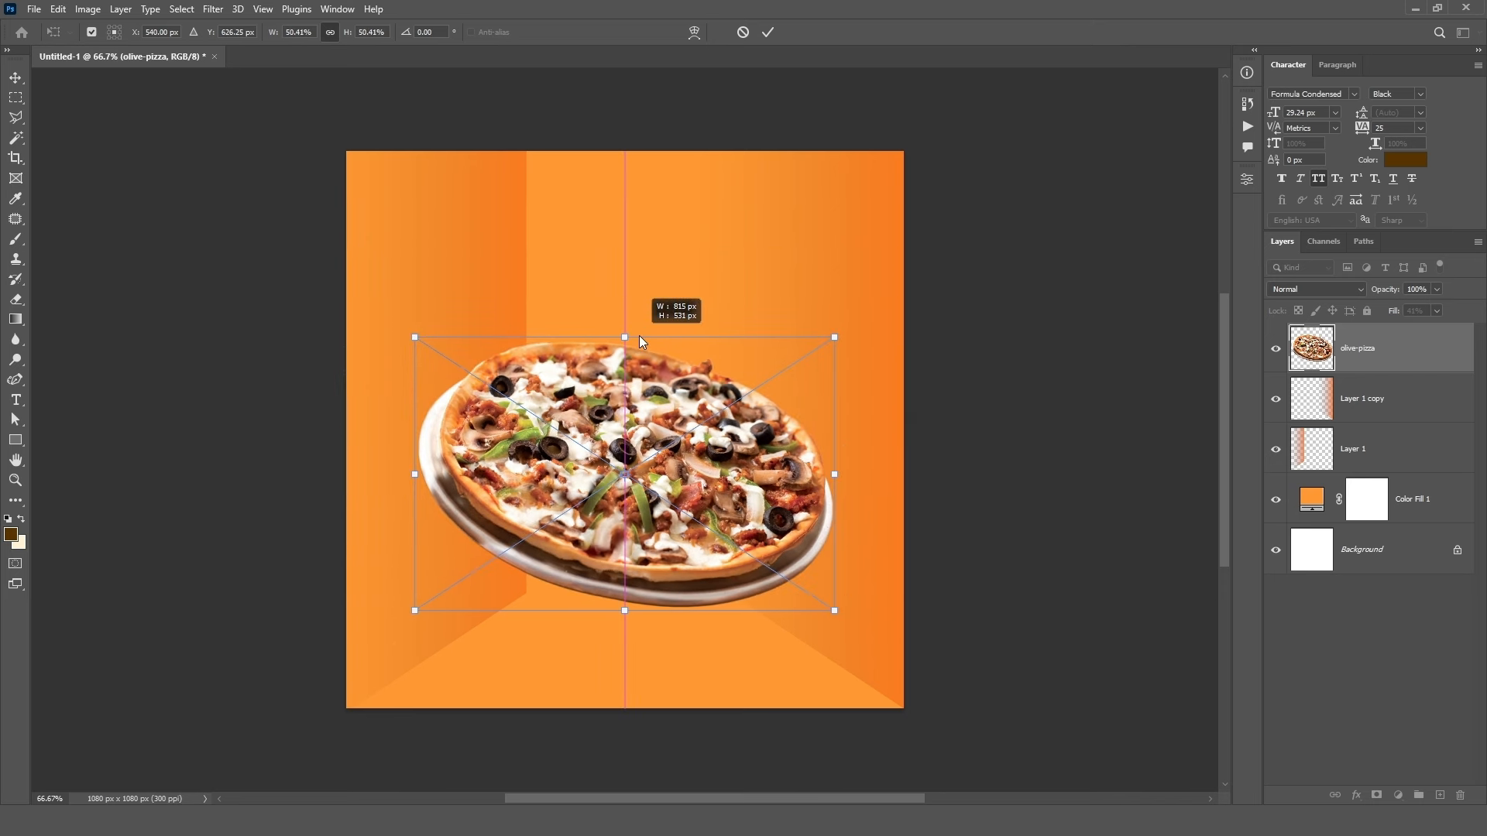
- Place the pizza image, rotate it about 20° clockwise, scale it down and position it in the lower-left part of the canvas
click(769, 33)
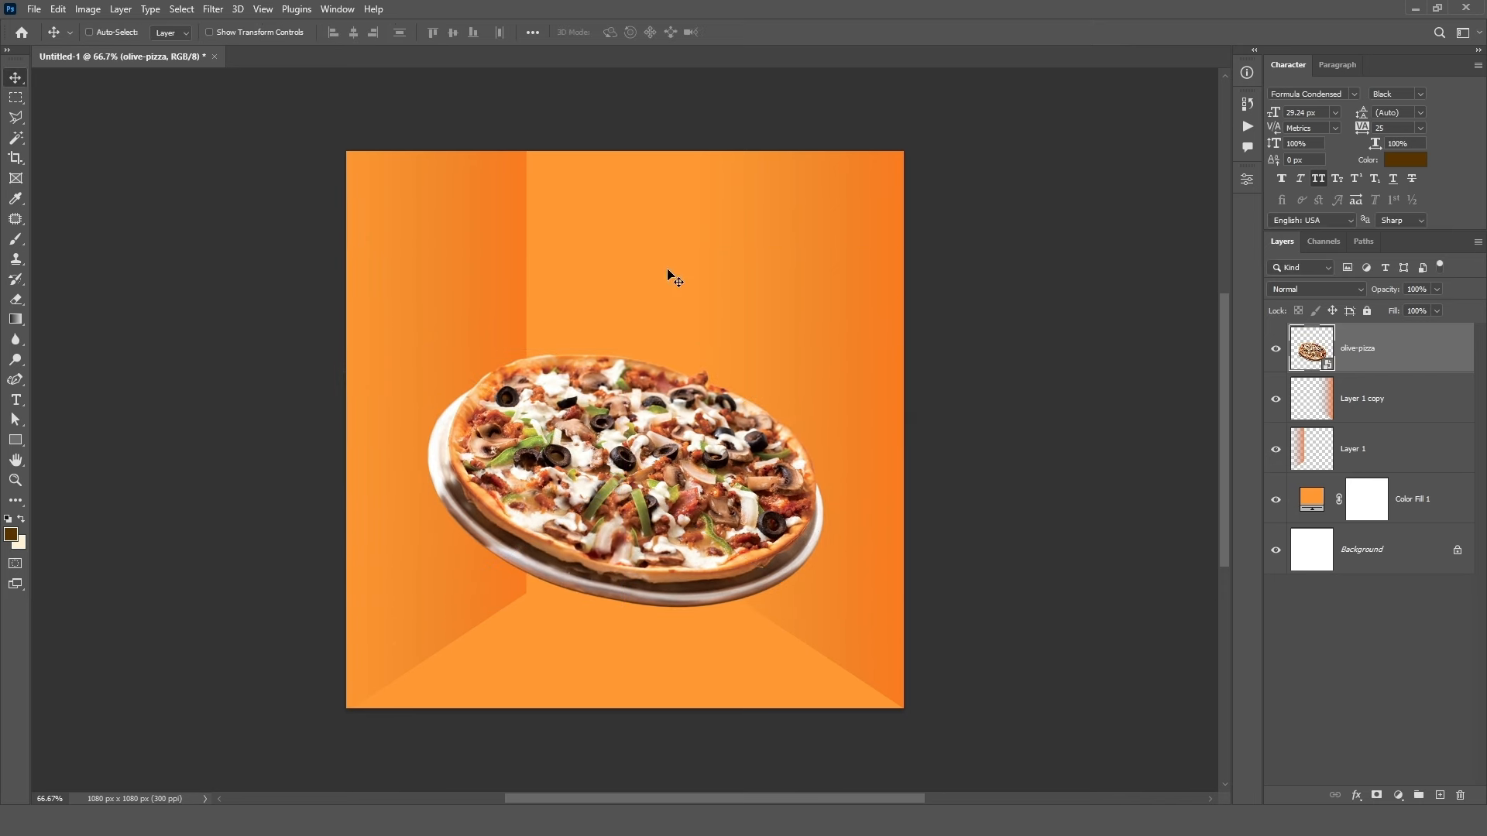
drag(644, 436, 615, 457)
key(ctrl+t)
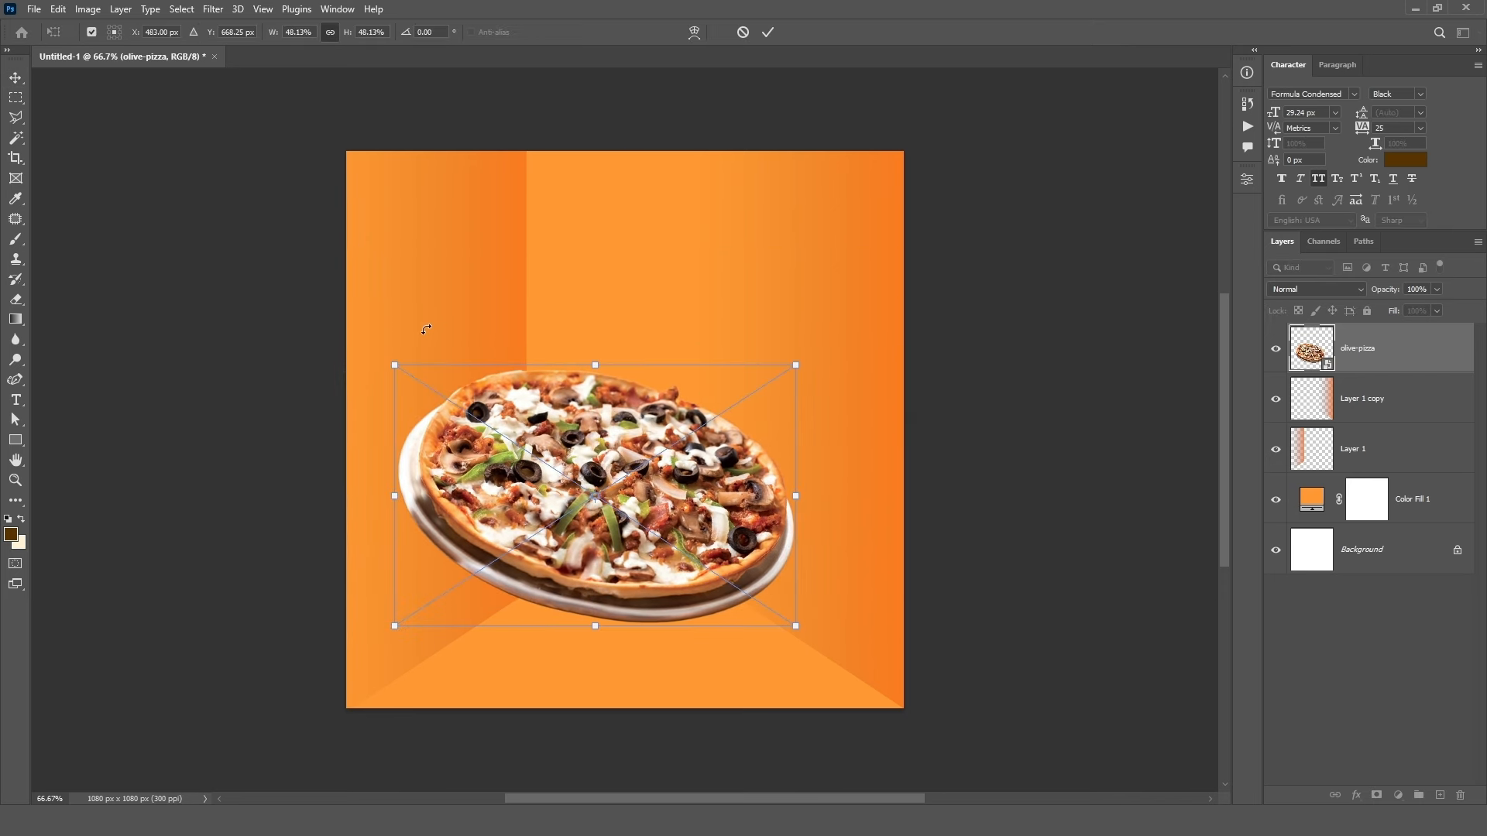
drag(426, 329, 481, 298)
drag(589, 555, 574, 554)
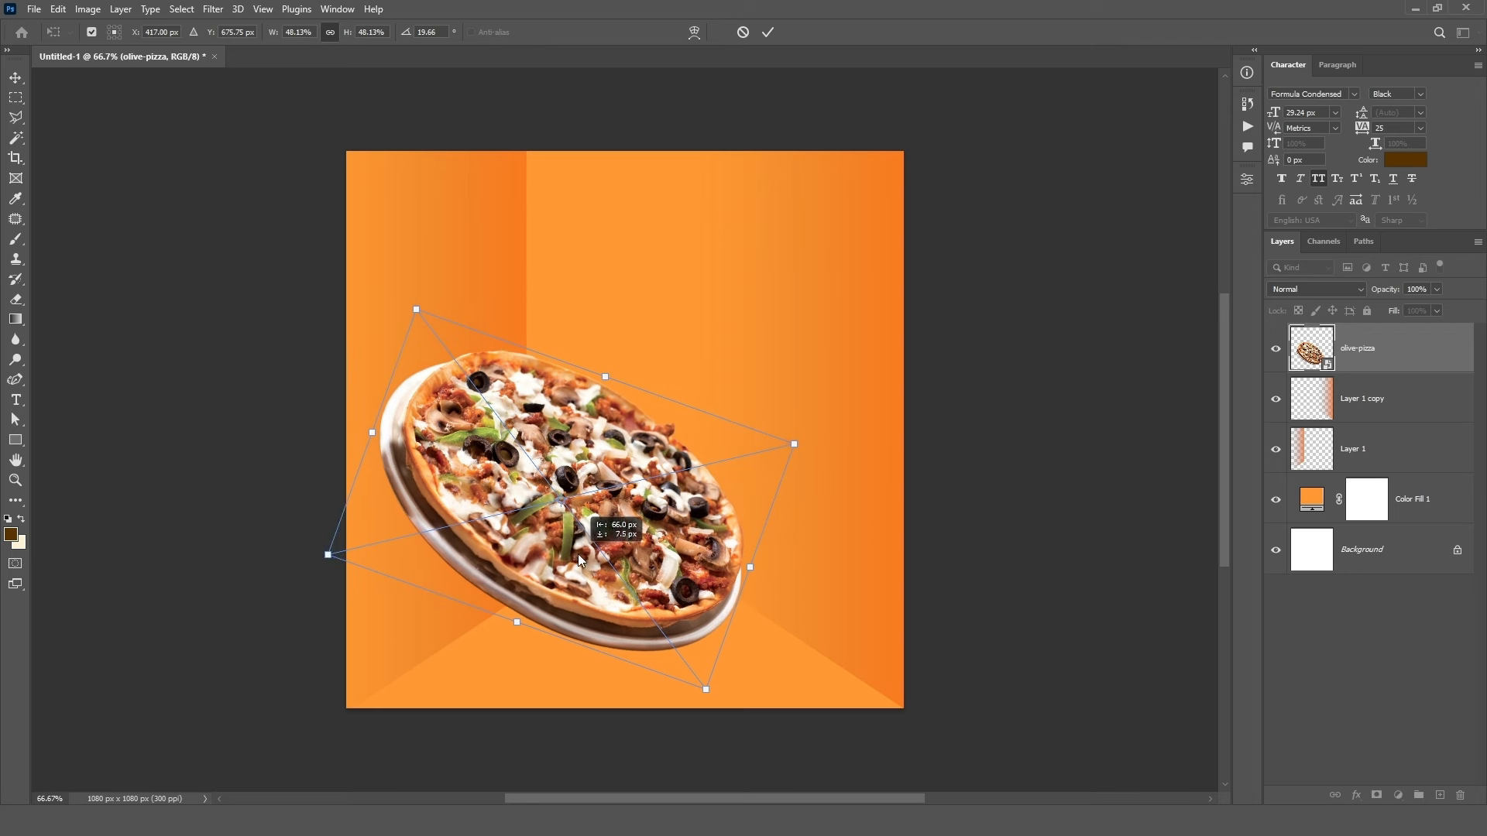
drag(802, 442, 757, 487)
drag(620, 520, 627, 534)
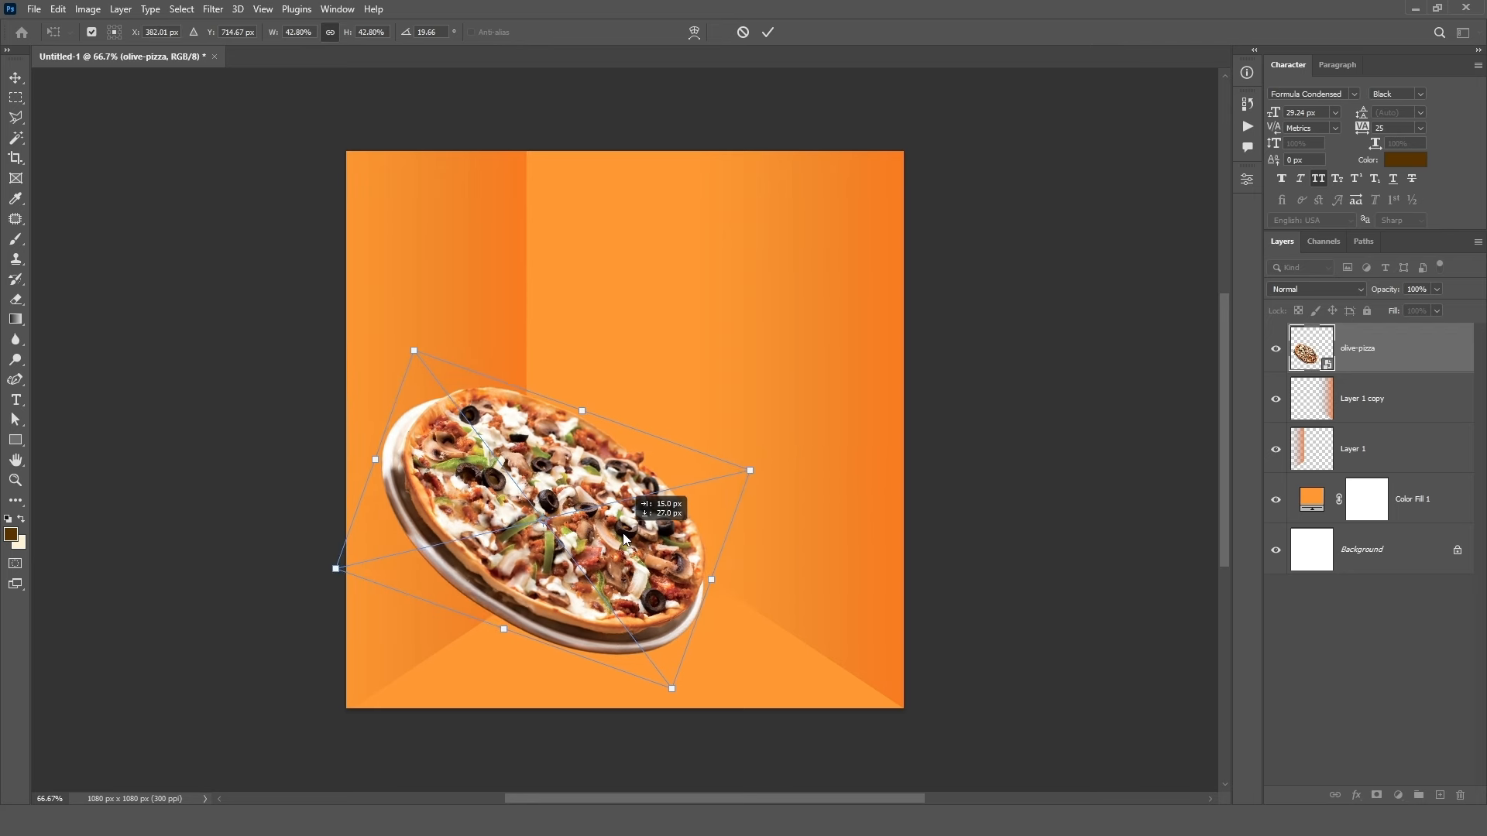
drag(749, 471, 728, 476)
drag(583, 559, 596, 559)
click(768, 32)
- Add a Curves adjustment clipped to the pizza, with curve points at input 135, output 173 and input 40, output 40
key(ctrl+plus)
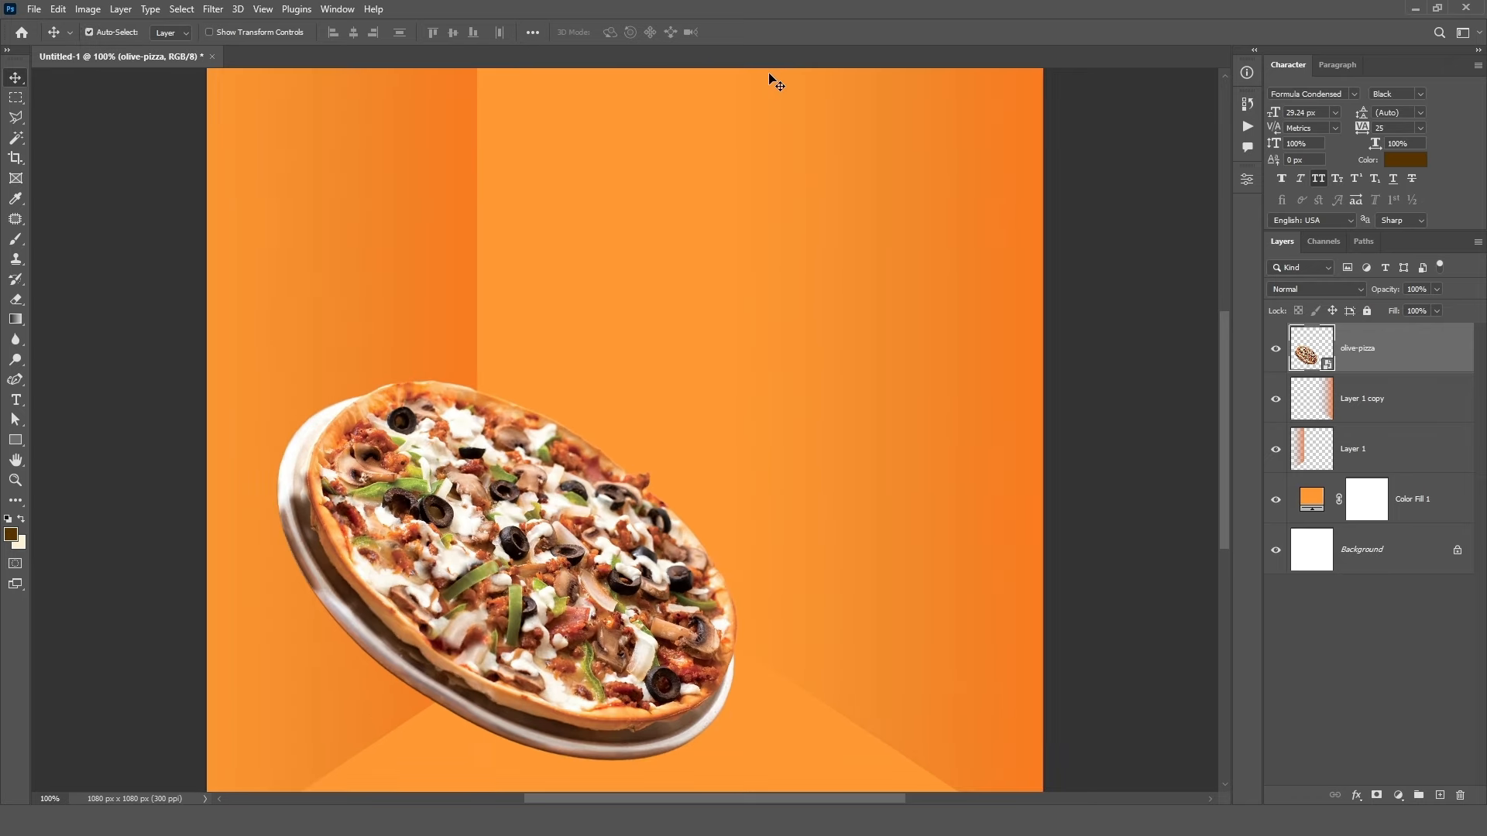
drag(388, 524, 504, 389)
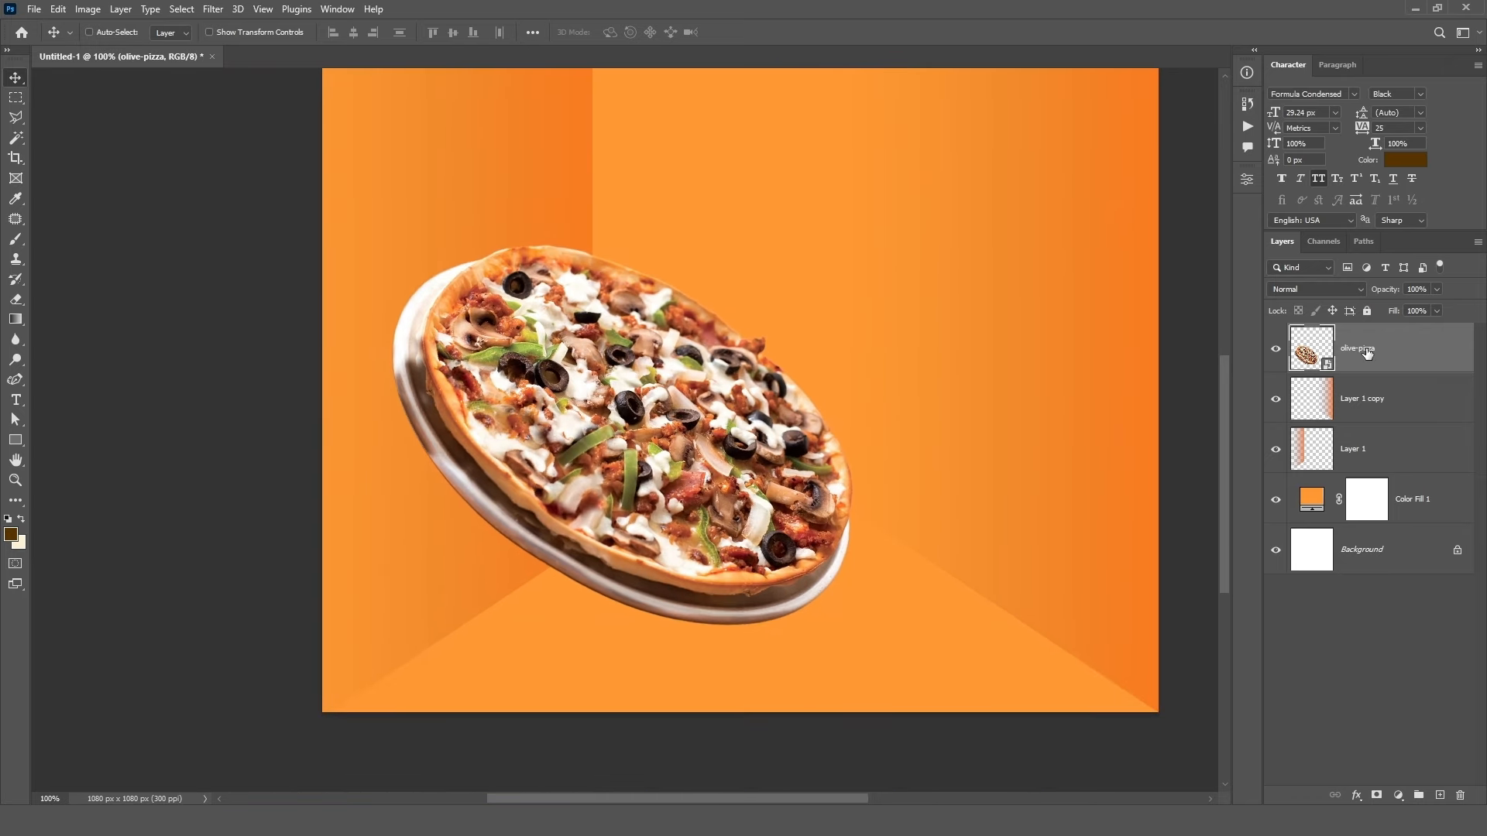
click(1399, 795)
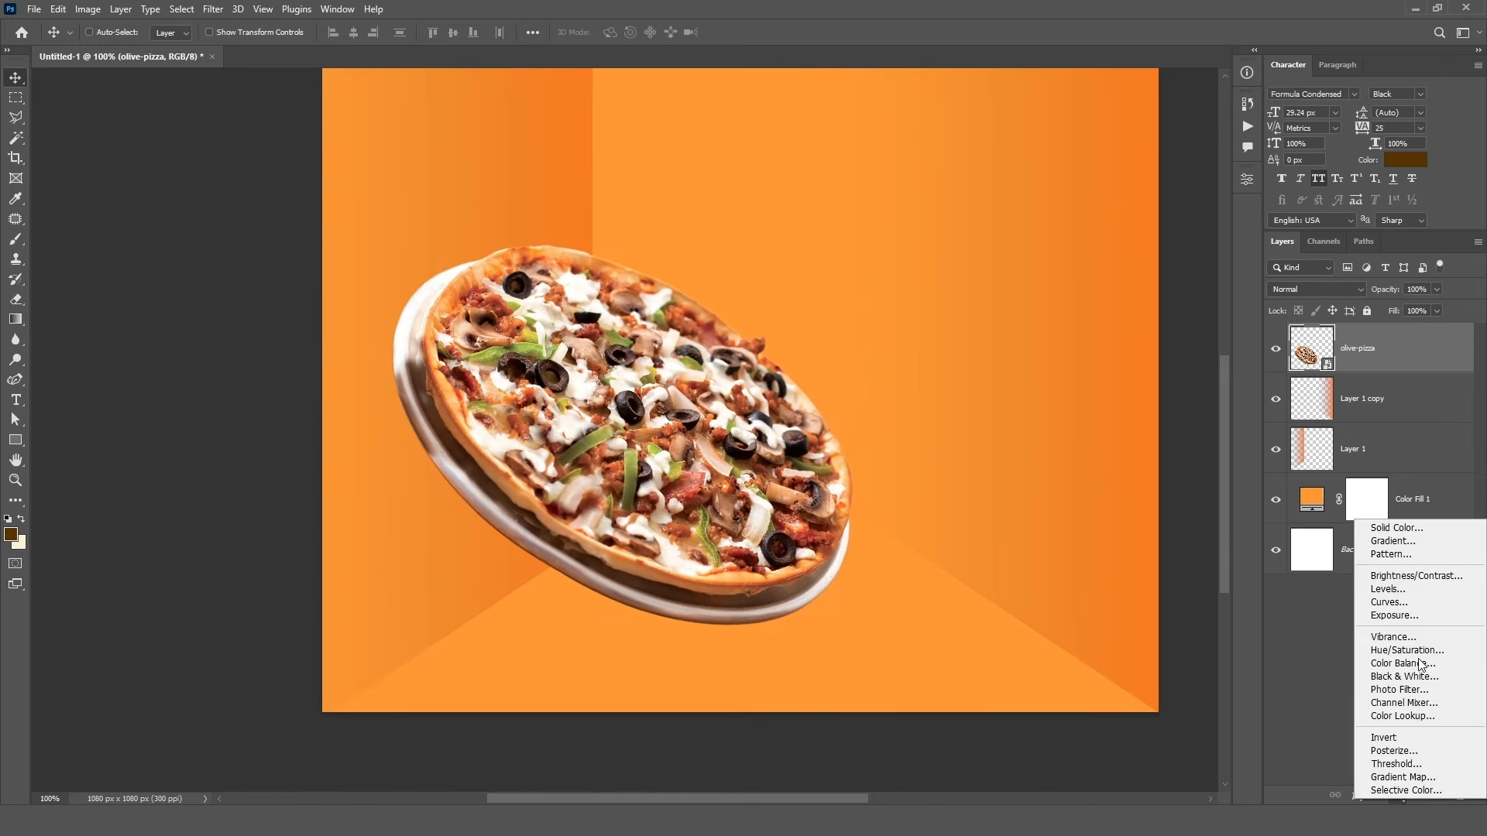
click(1417, 608)
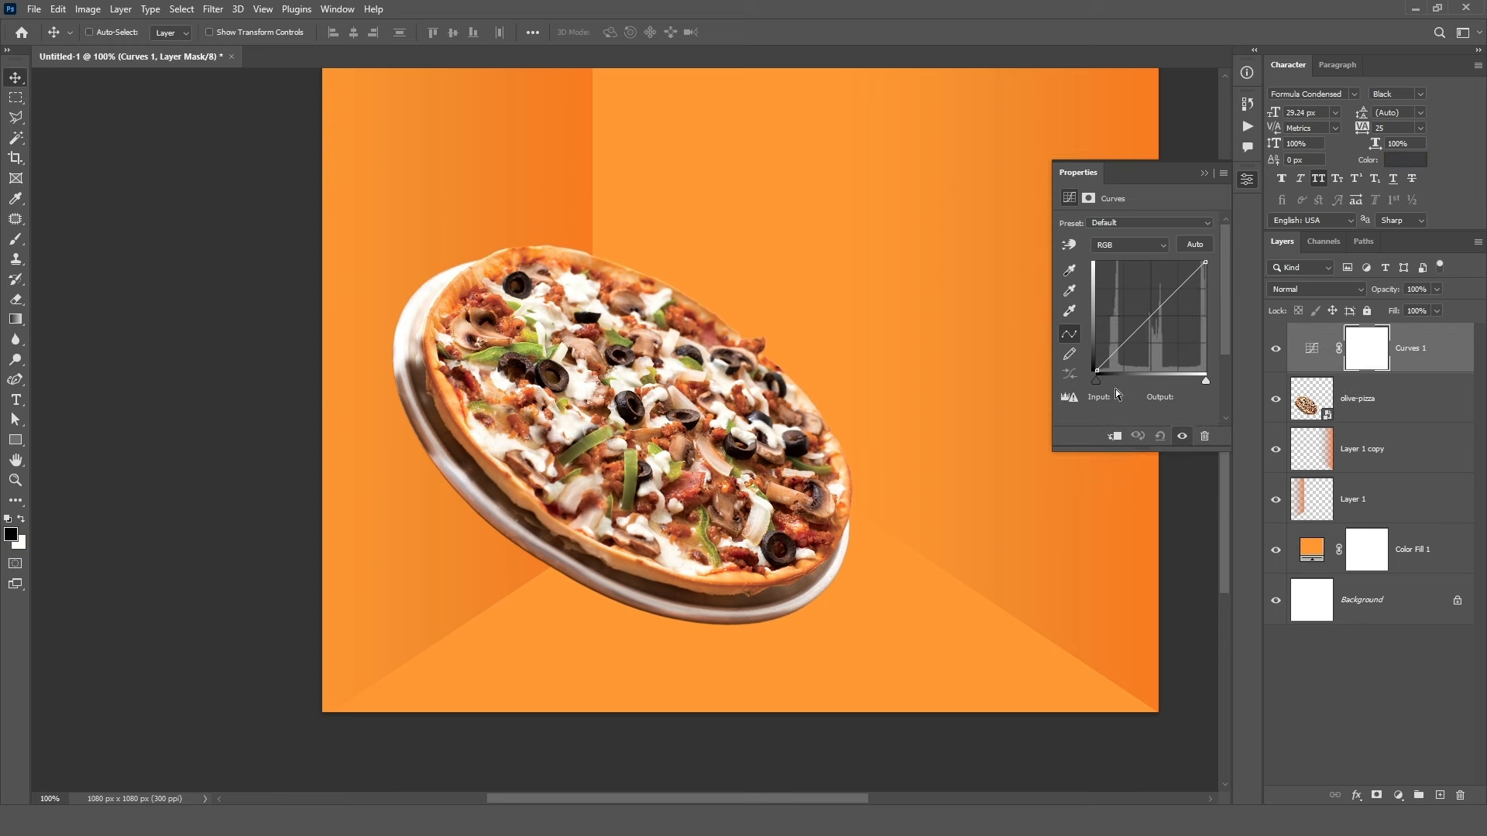
drag(1145, 315, 1154, 296)
click(1114, 436)
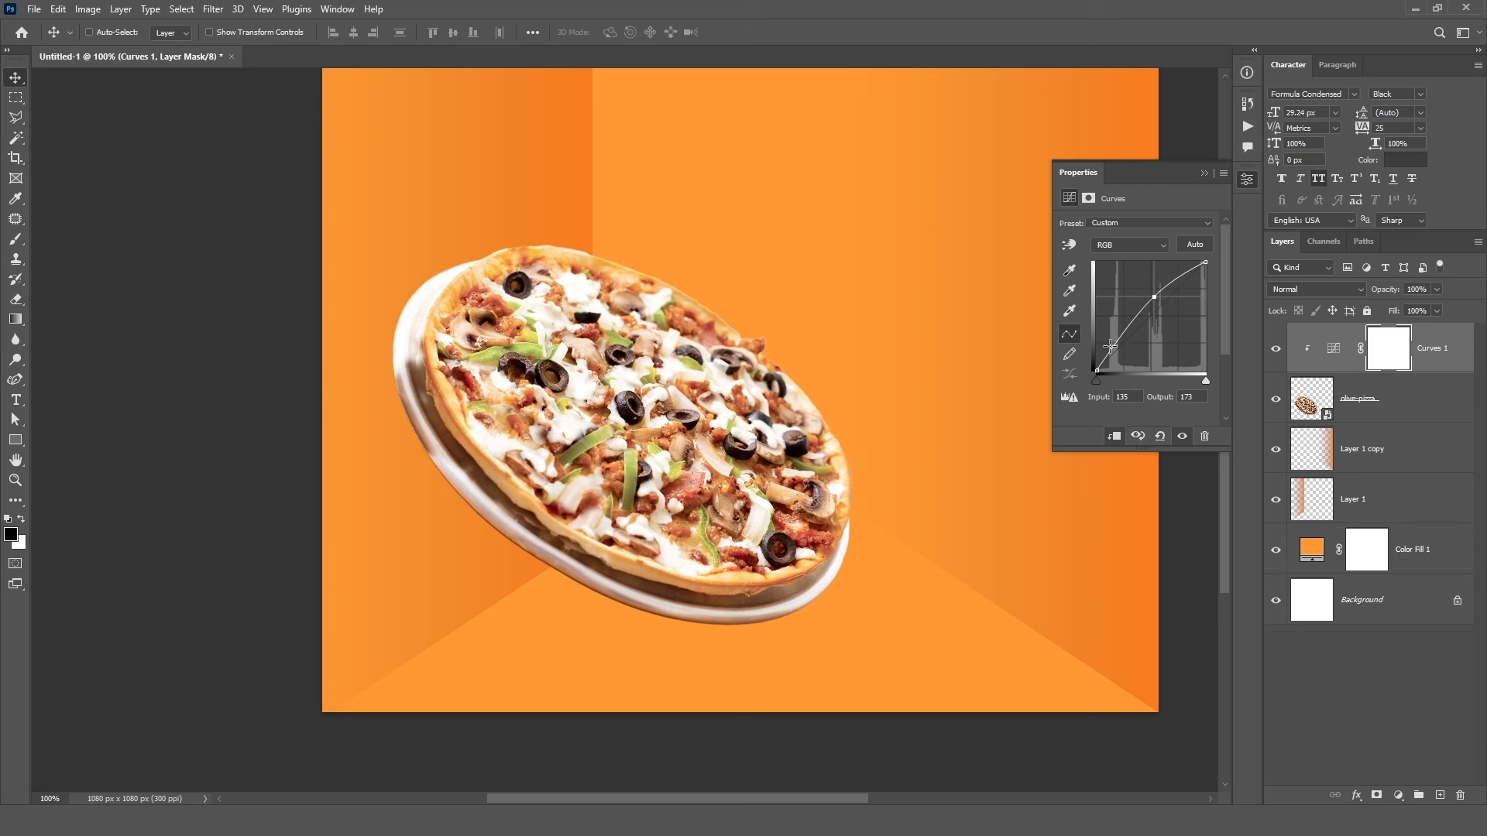
drag(1110, 346, 1113, 353)
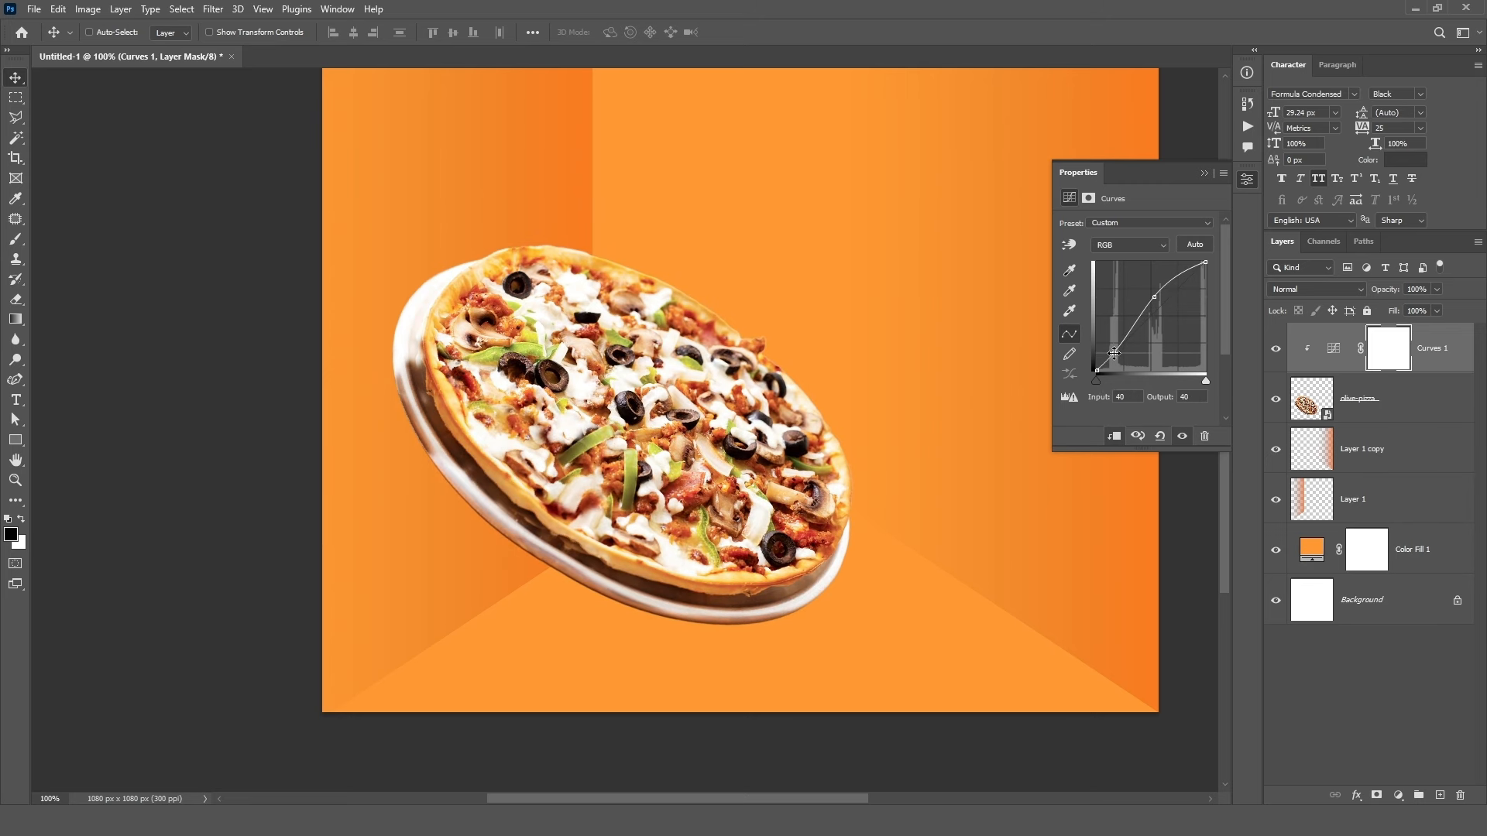
click(1330, 350)
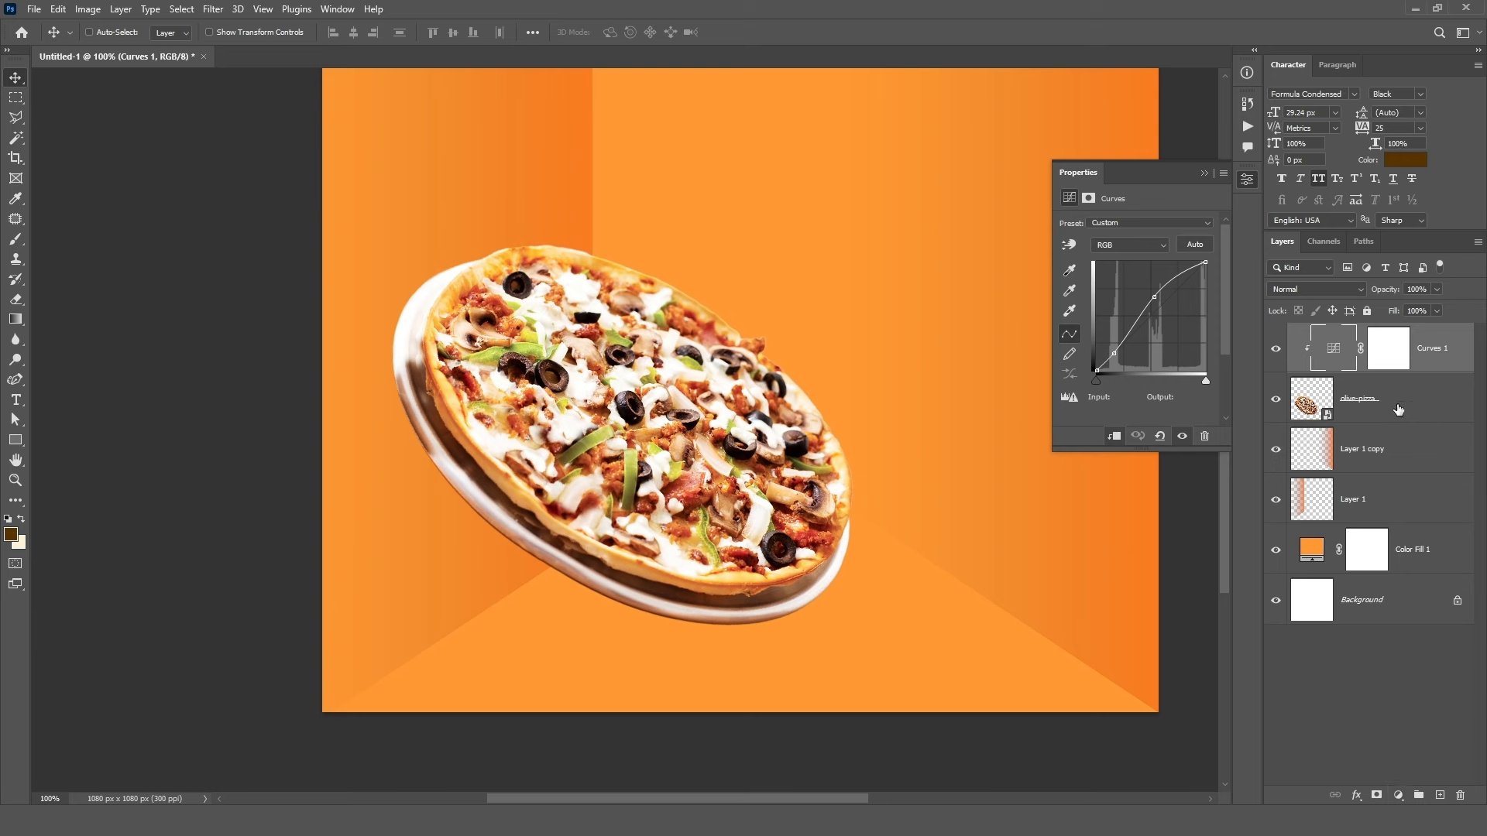
click(1389, 348)
- Add an Exposure adjustment above the Curves layer, clip it to the pizza and lower the exposure to darken it strongly
click(1398, 795)
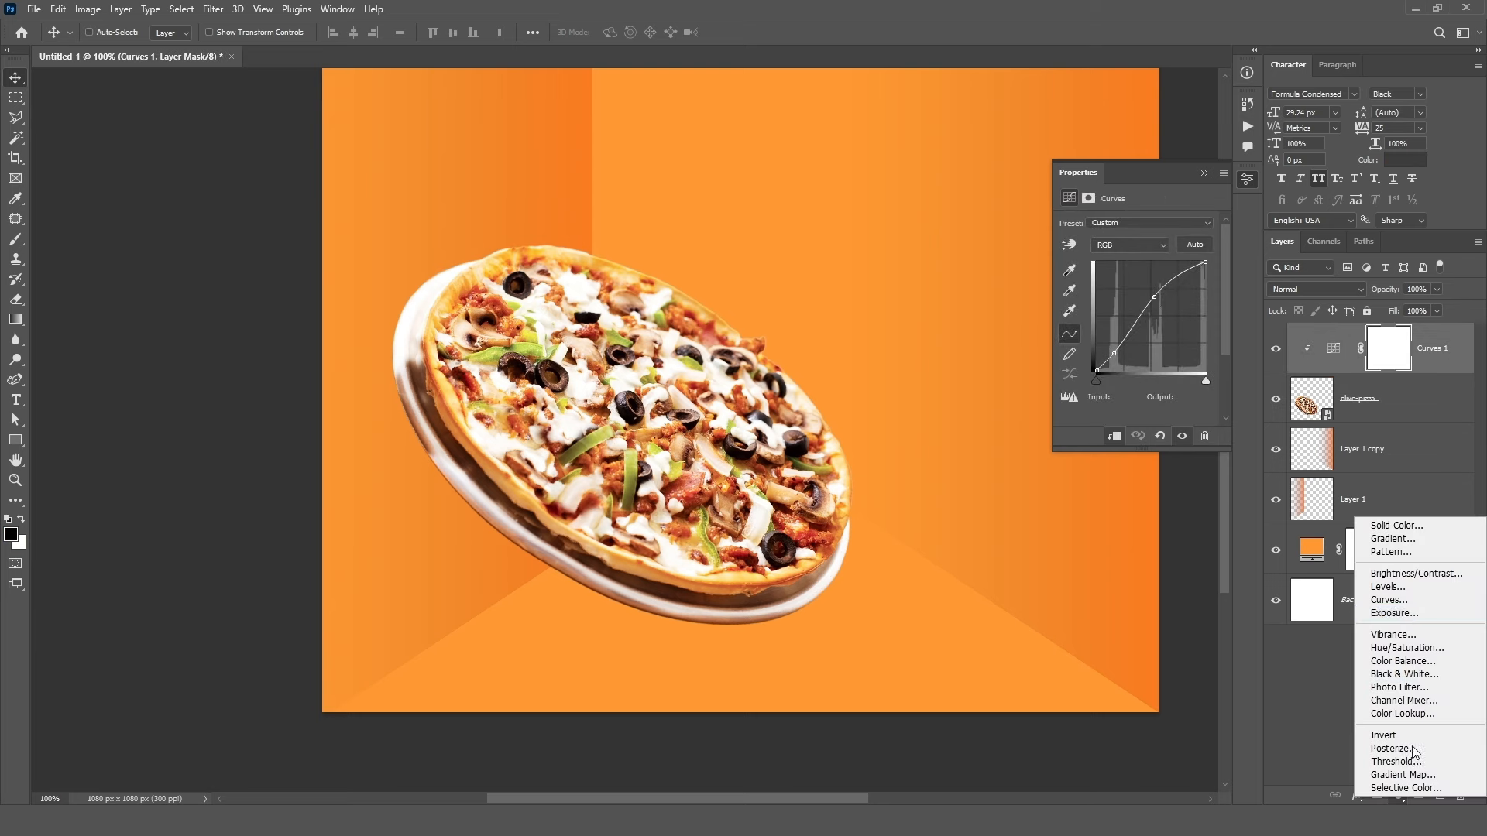
click(1394, 612)
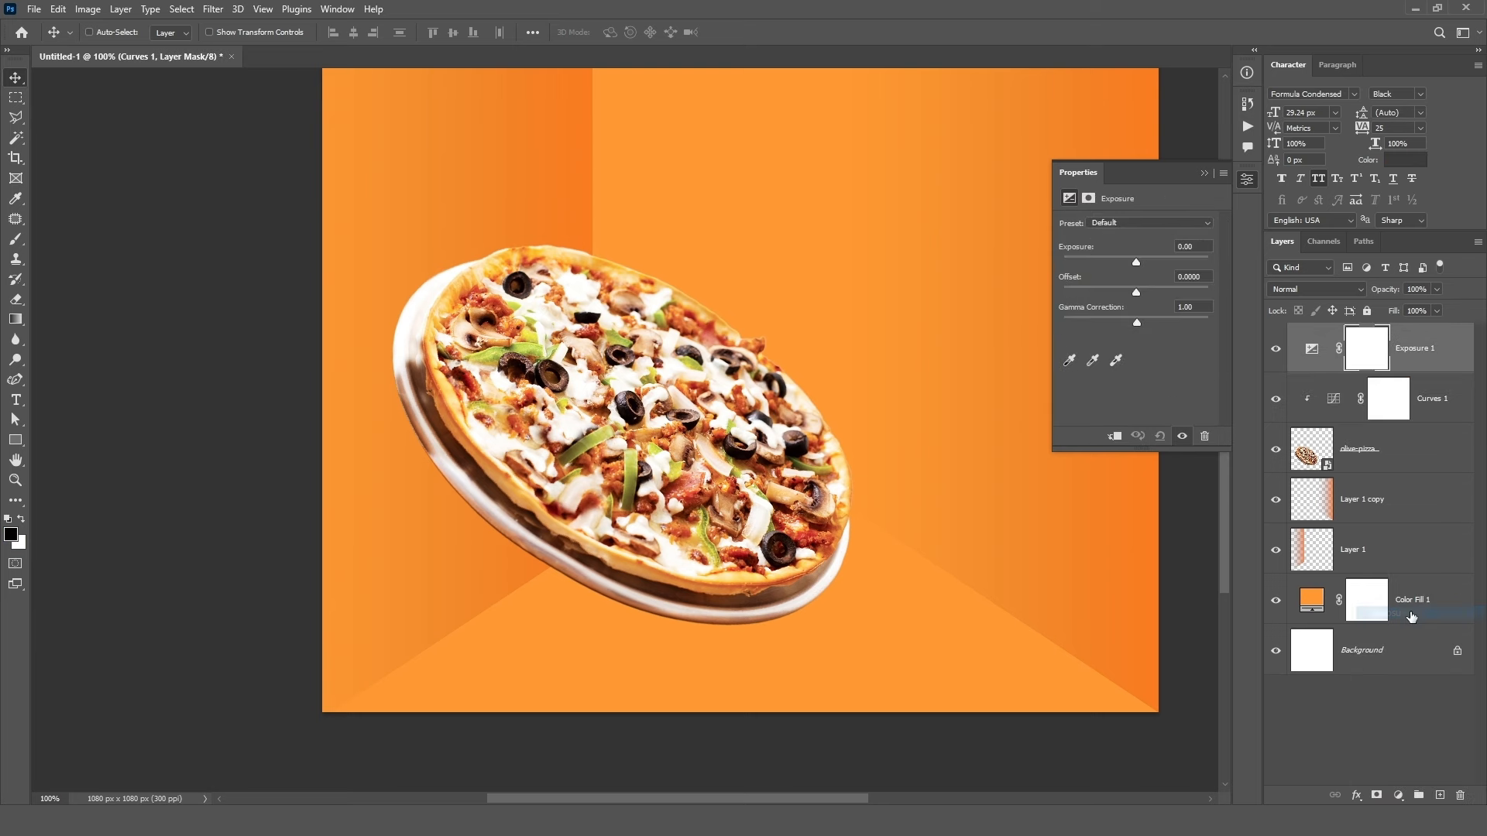
click(1115, 436)
drag(1130, 263, 1137, 298)
click(1203, 173)
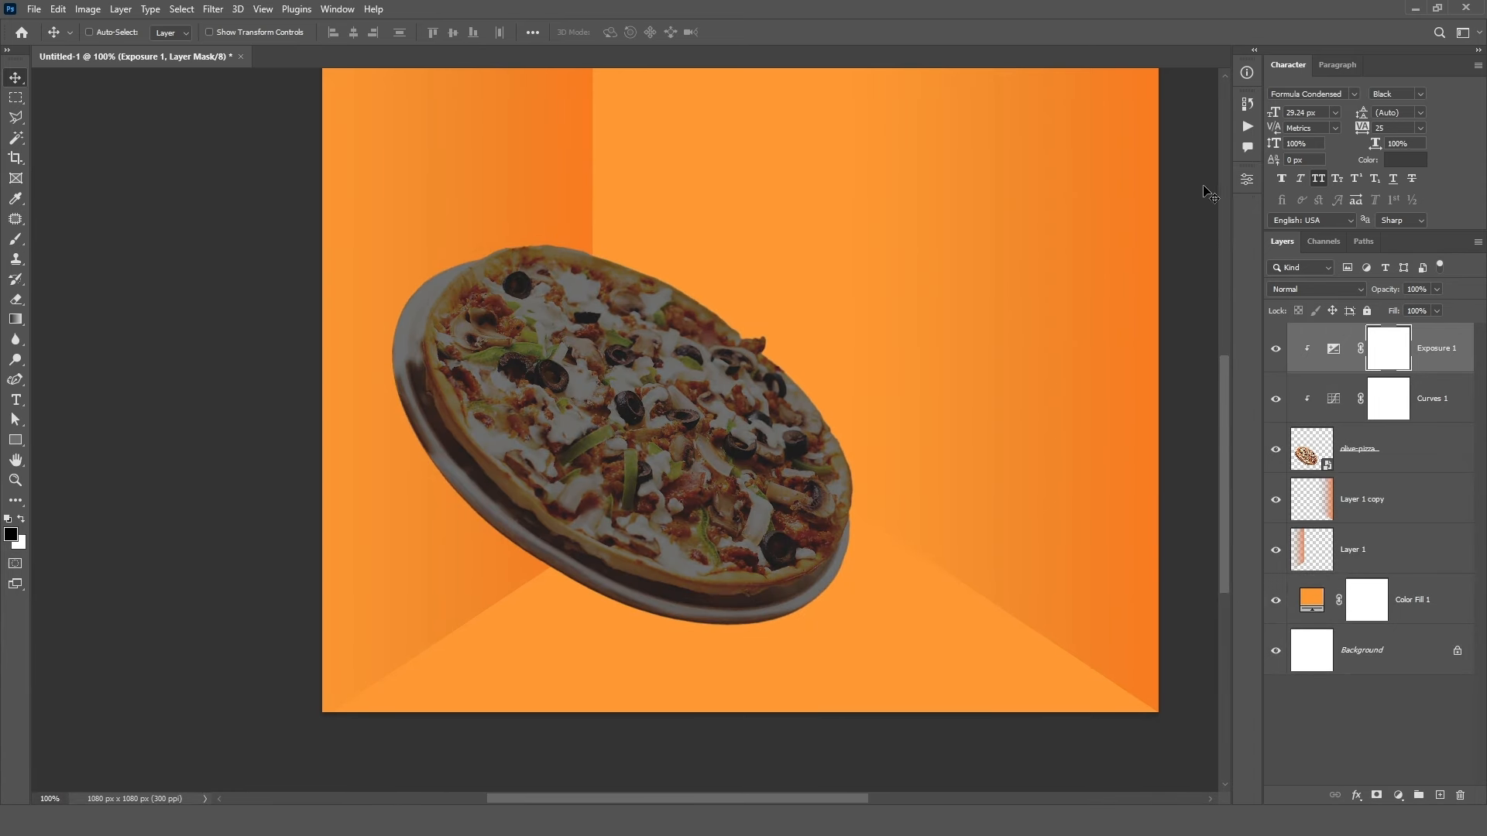
- Paint black on the Exposure mask over the pizza's toppings with a soft 300 px brush at 46% flow, leaving the rim dark
click(16, 245)
drag(409, 32, 380, 33)
key(bracketright)
key(bracketright)
key(bracketright)
key(bracketright)
key(bracketright)
mouse_move(496, 309)
mouse_down()
mouse_move(727, 331)
mouse_move(743, 447)
mouse_move(565, 447)
mouse_move(742, 455)
mouse_move(797, 332)
mouse_move(491, 239)
mouse_move(534, 294)
mouse_up()
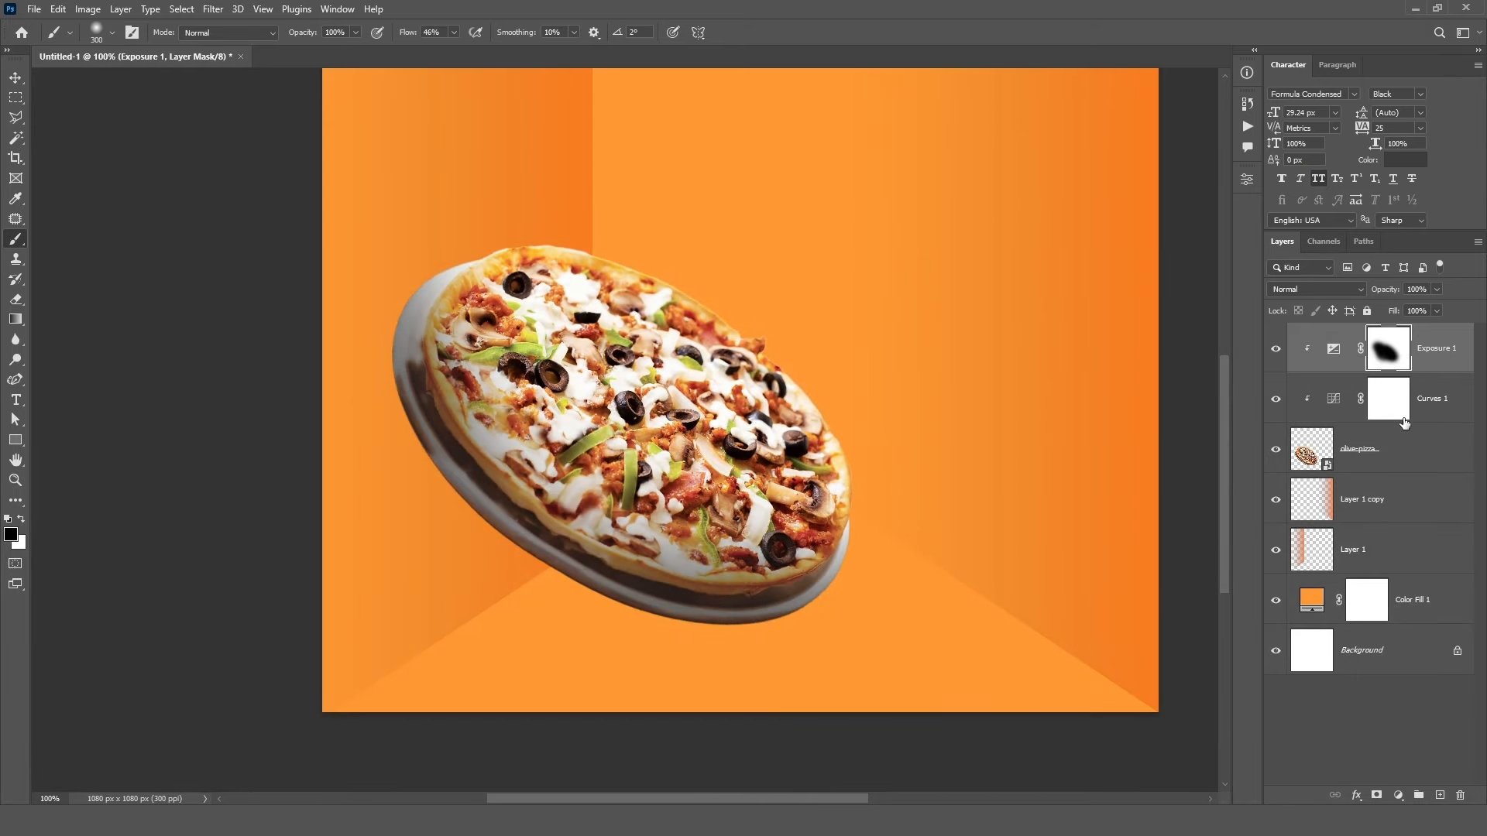
- Mask the Curves brightening off the pizza's lower-left edge in black, and paint it back along the upper edge in white
click(1273, 402)
click(1272, 403)
click(1382, 411)
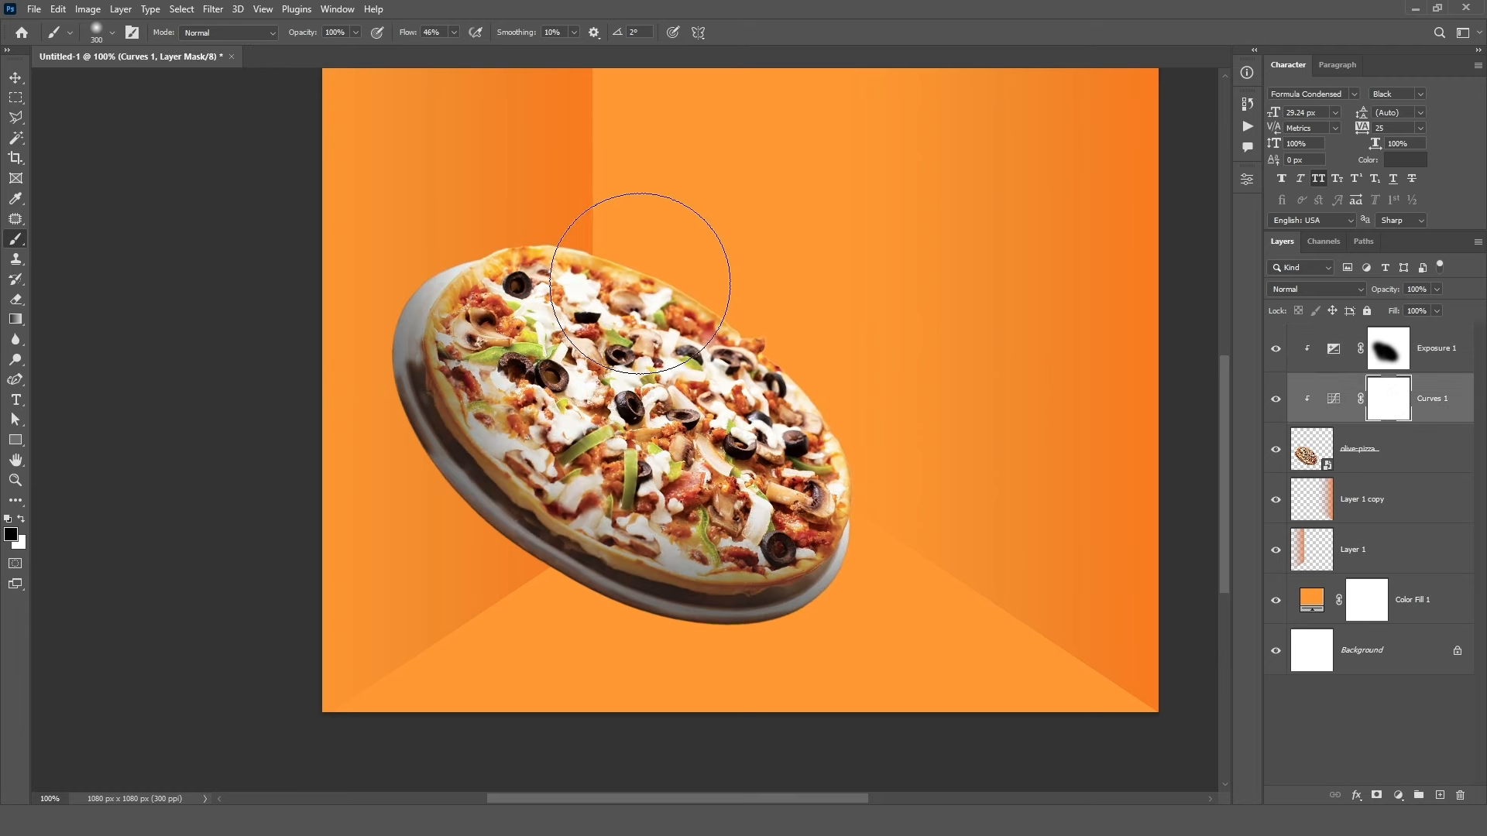
mouse_move(633, 284)
mouse_down()
mouse_move(788, 409)
mouse_move(787, 395)
mouse_move(475, 402)
mouse_move(706, 607)
mouse_move(602, 580)
mouse_move(469, 484)
mouse_move(441, 425)
mouse_move(656, 630)
mouse_move(744, 644)
mouse_move(720, 615)
mouse_move(432, 581)
mouse_up()
key(x)
mouse_move(701, 298)
mouse_down()
mouse_move(815, 343)
mouse_move(785, 302)
mouse_move(813, 402)
mouse_up()
drag(548, 255, 515, 267)
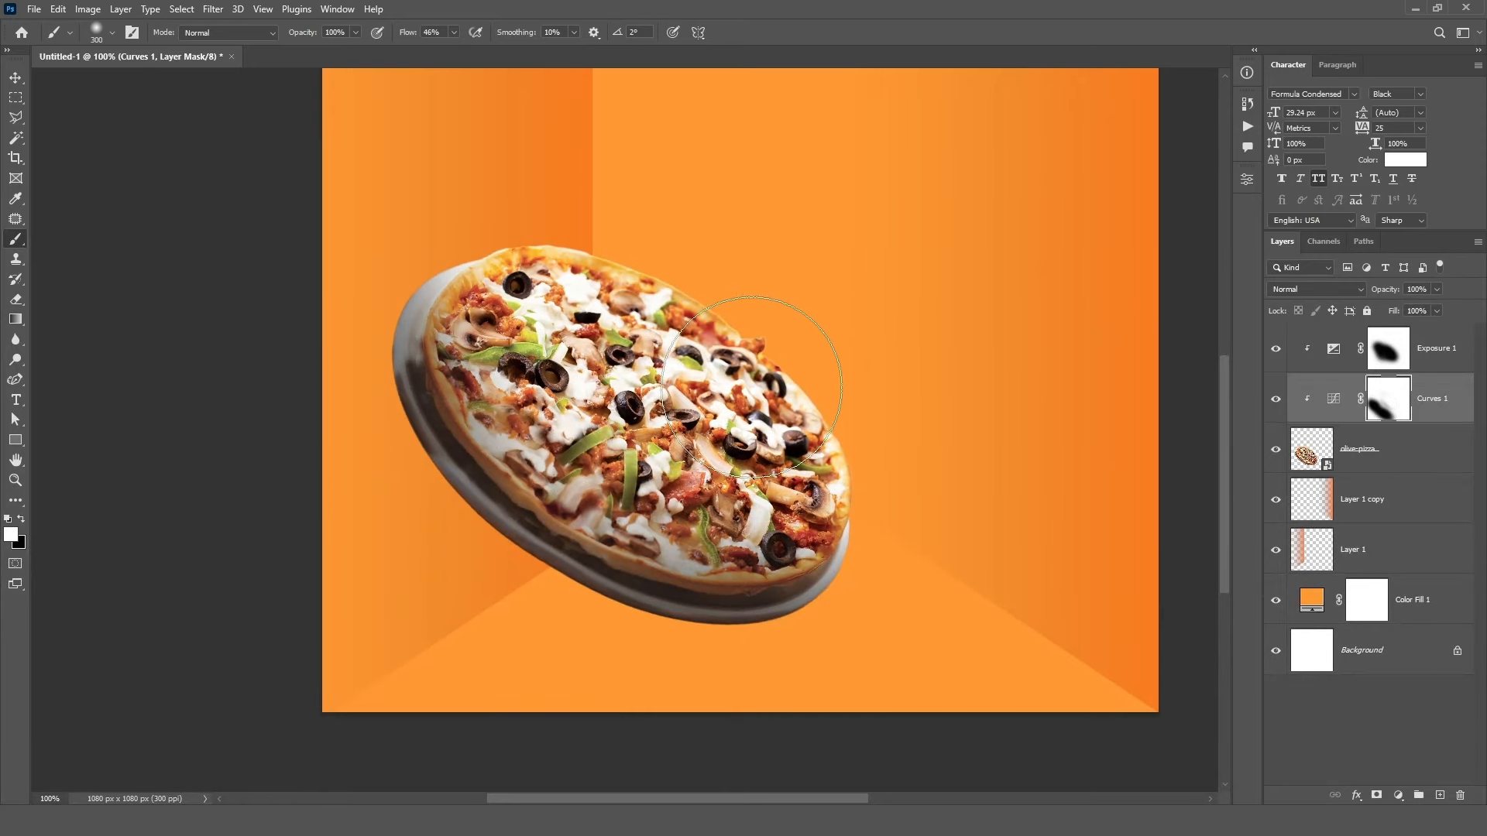
- Add a Hue/Saturation adjustment above the Exposure layer with hue -9 and clip it to the pizza
click(1443, 341)
click(1398, 795)
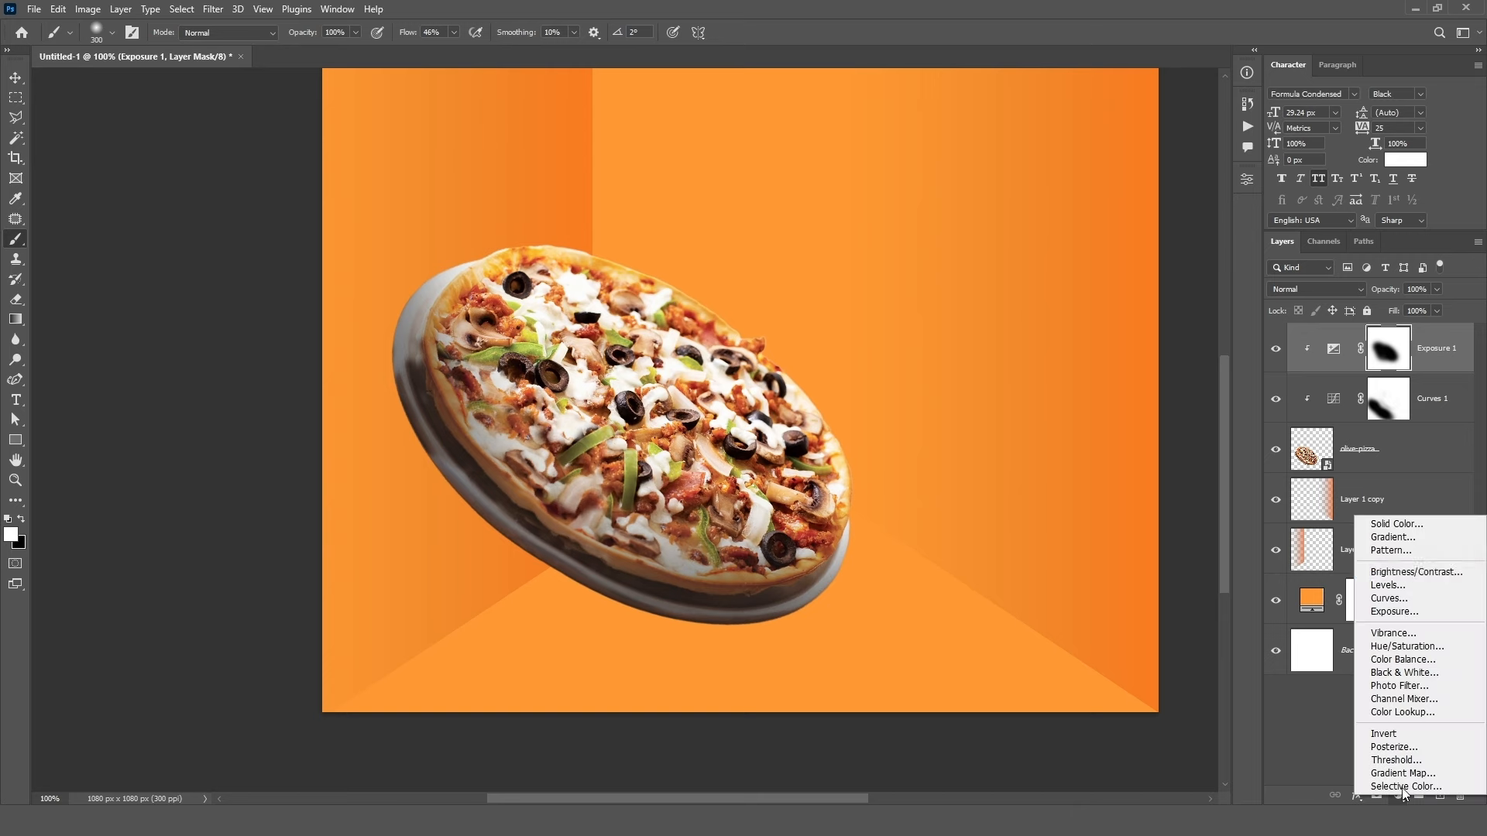
click(1404, 648)
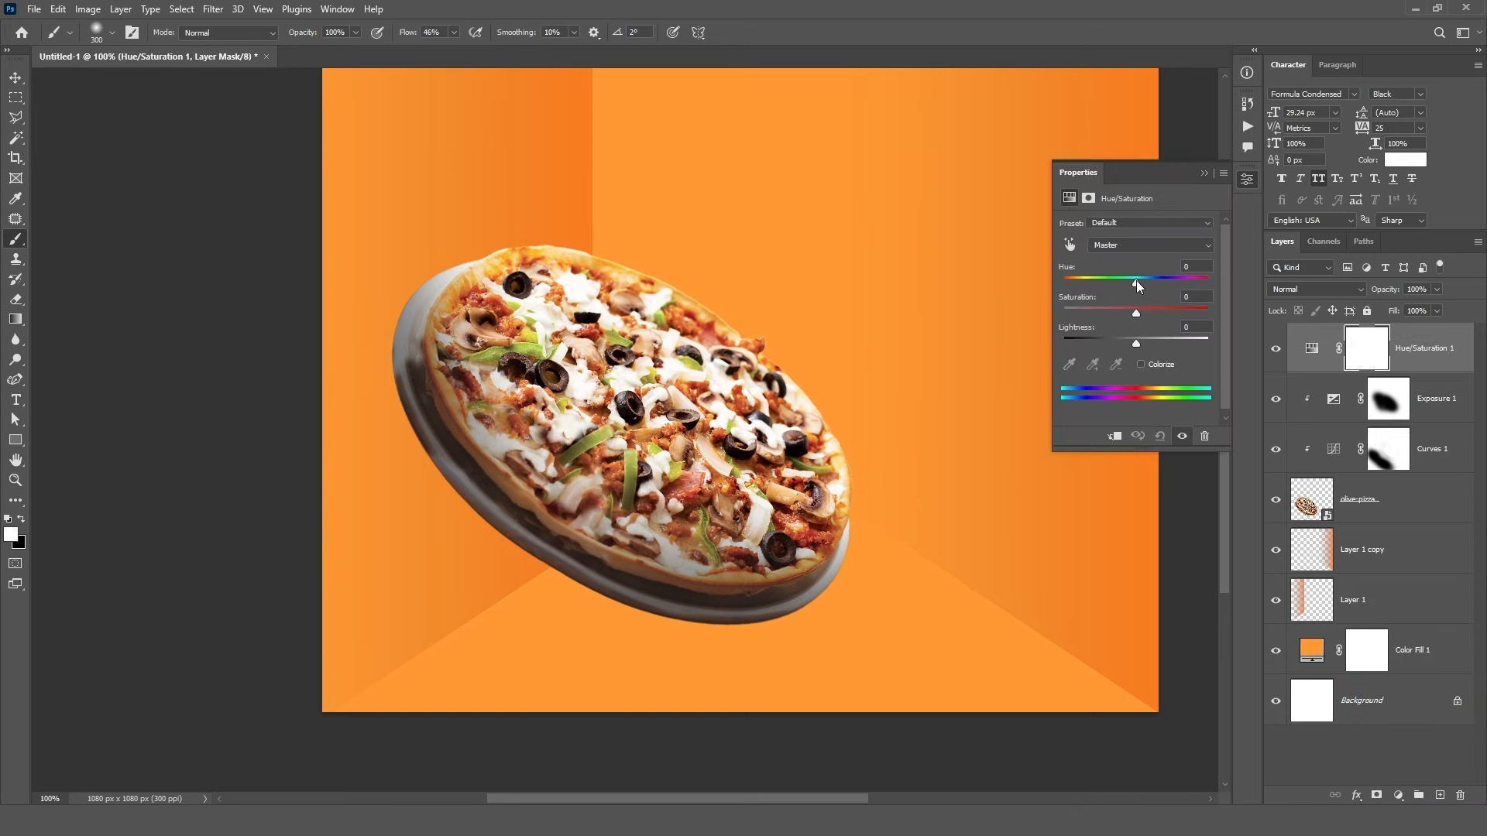
mouse_move(1136, 282)
mouse_down()
mouse_move(1150, 282)
mouse_move(1105, 282)
mouse_move(1128, 276)
mouse_up()
click(1115, 438)
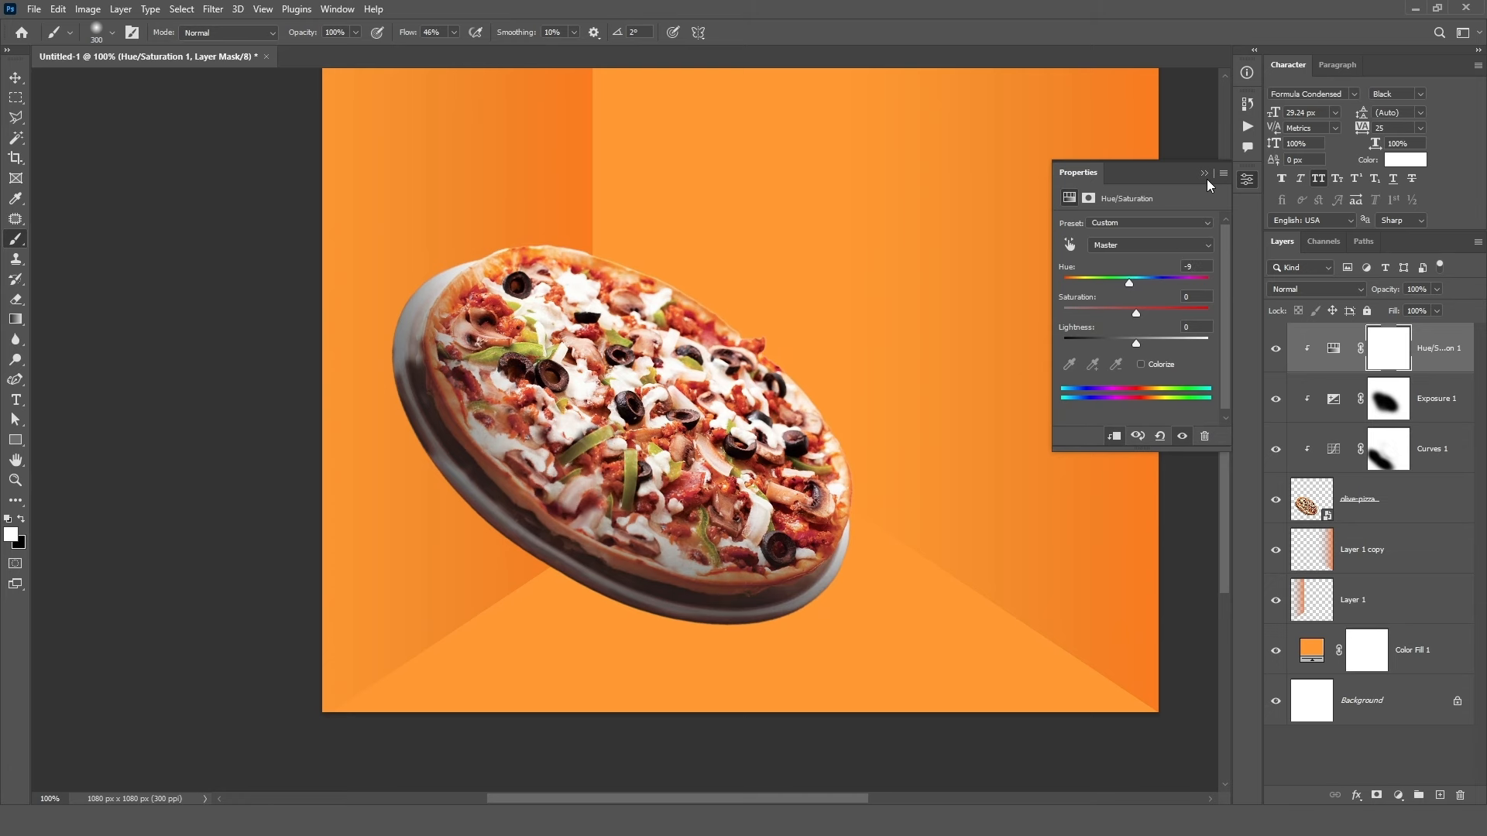
- Paint black on the Hue/Saturation mask over the middle of the pizza to remove the hue shift there
click(1405, 359)
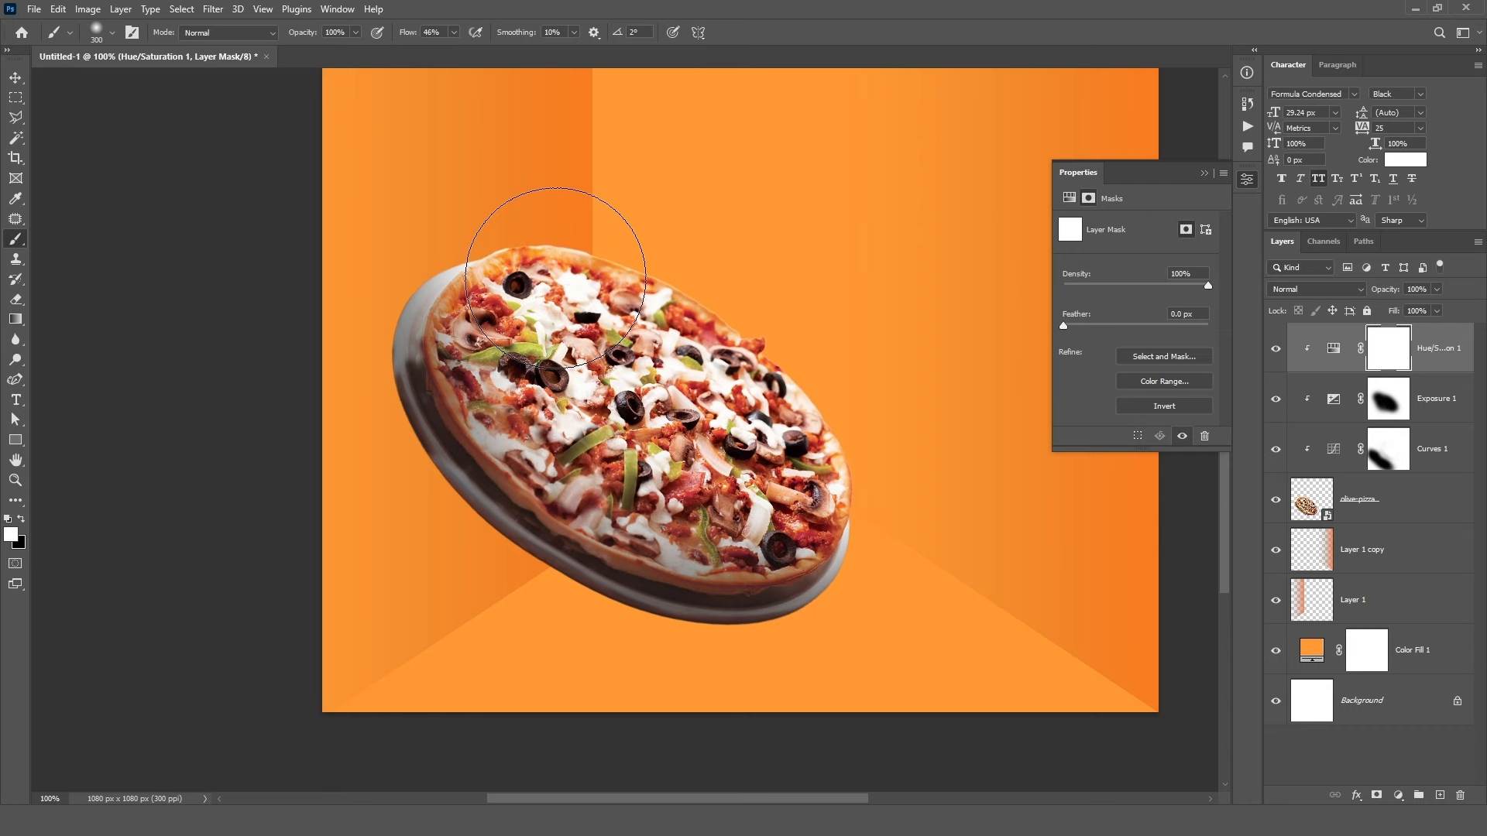
key(x)
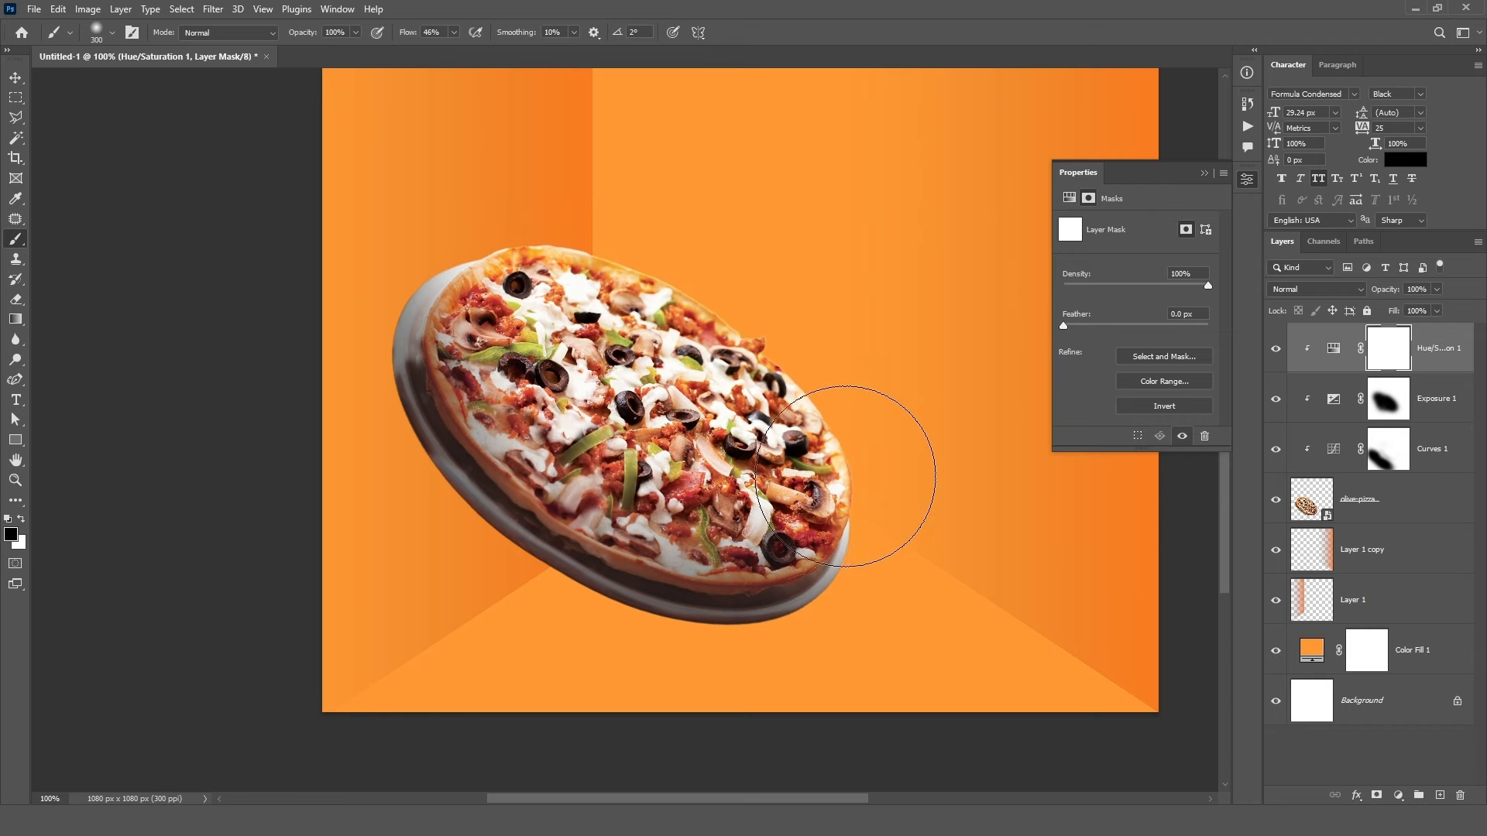
mouse_move(846, 476)
mouse_down()
mouse_move(631, 367)
mouse_move(506, 282)
mouse_move(529, 334)
mouse_move(660, 425)
mouse_up()
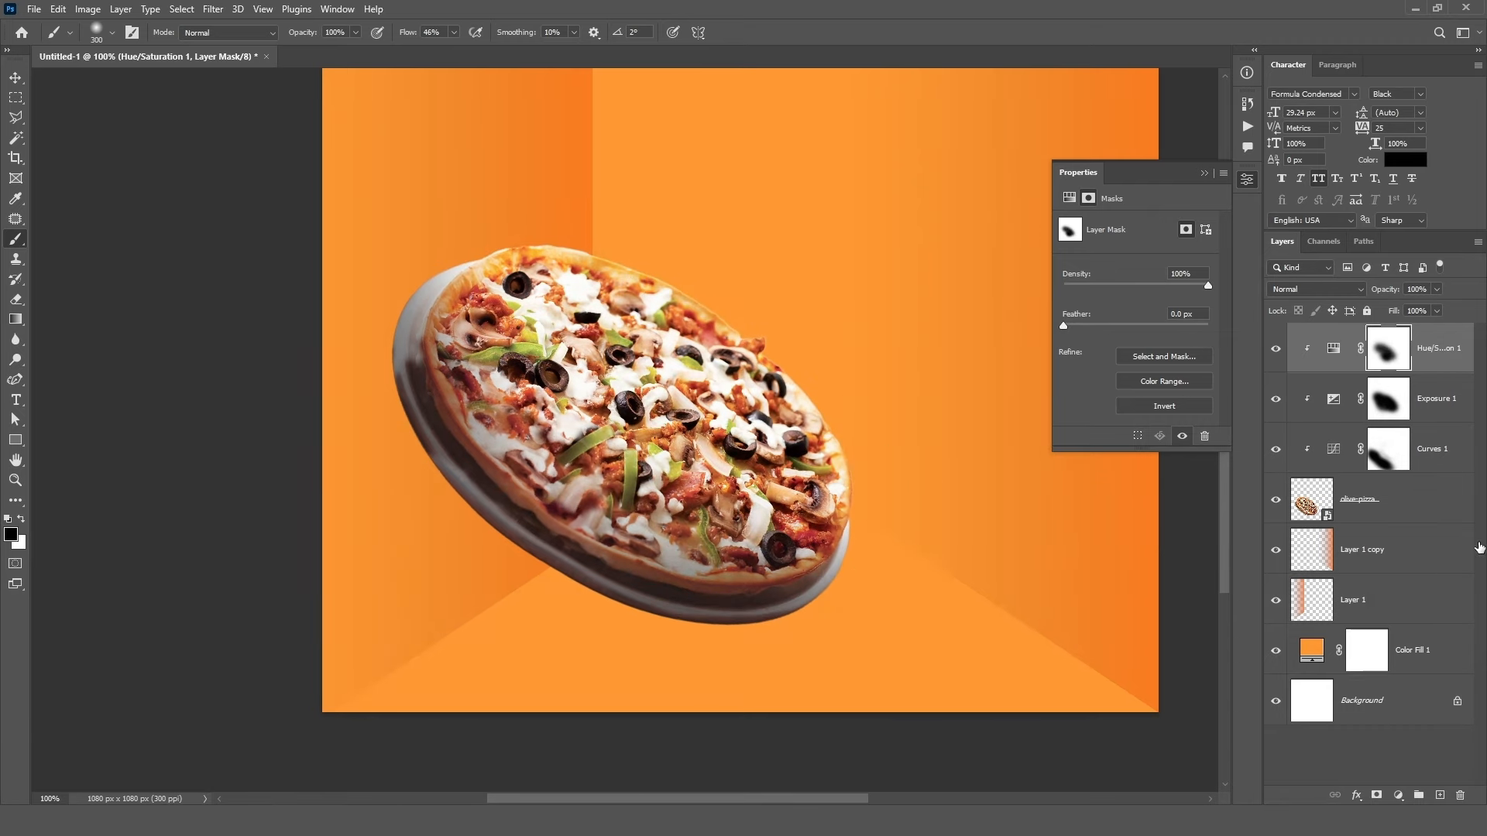
- Create a new empty layer directly beneath the pizza layer and set the foreground color to black
click(1456, 356)
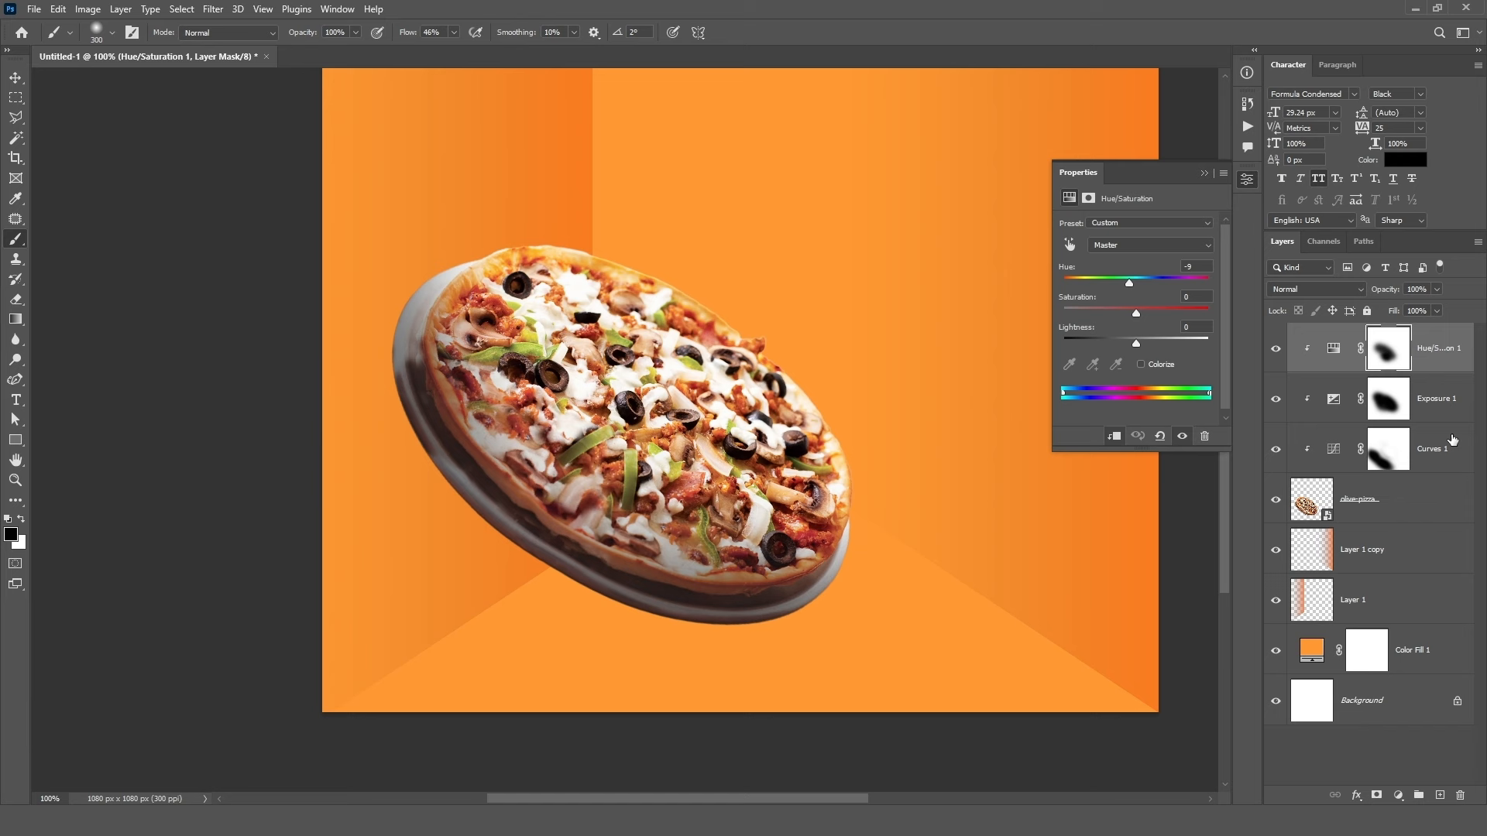
click(1449, 502)
click(1394, 549)
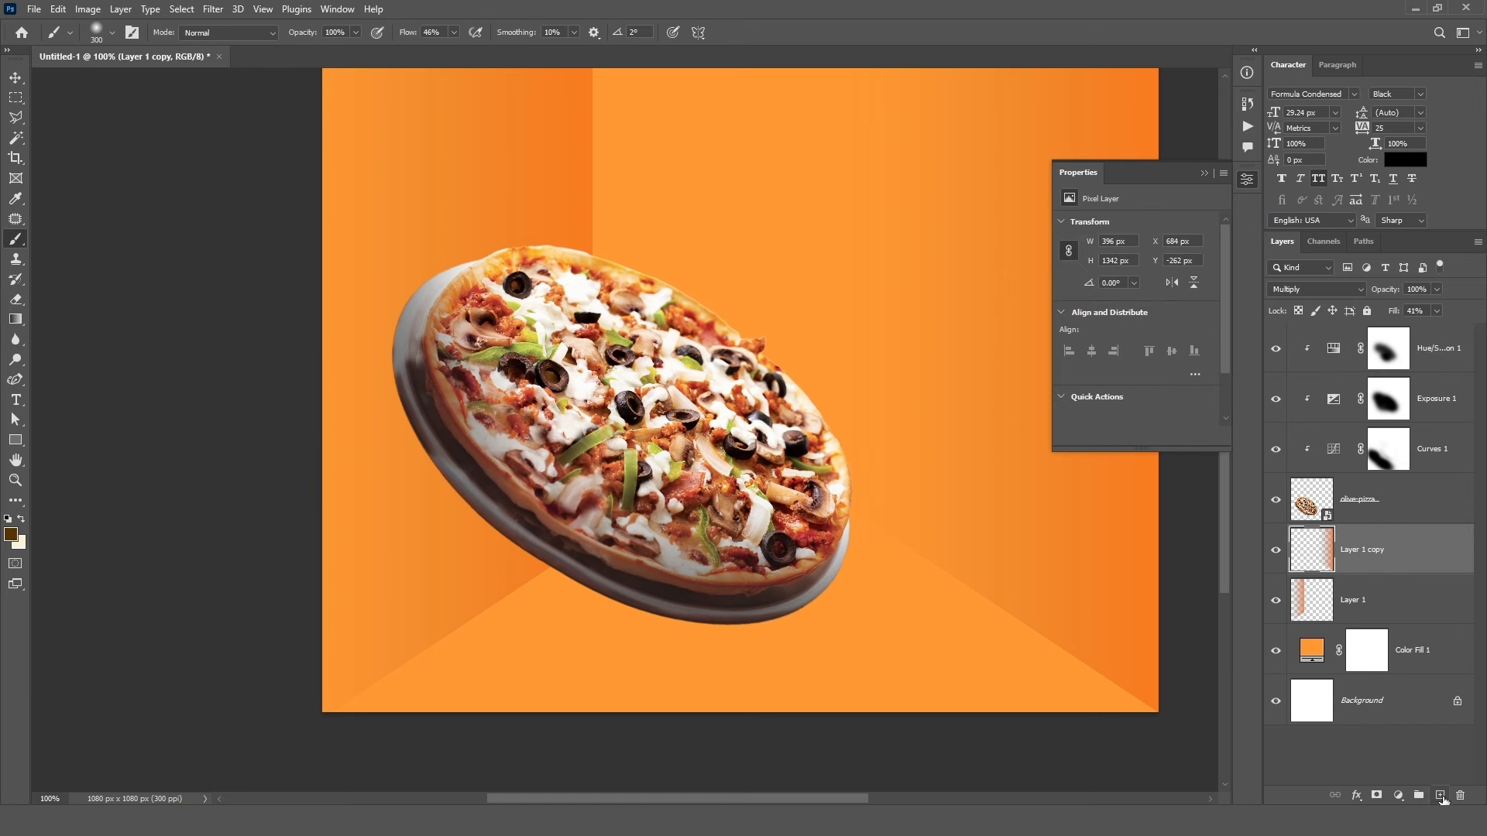
click(1441, 797)
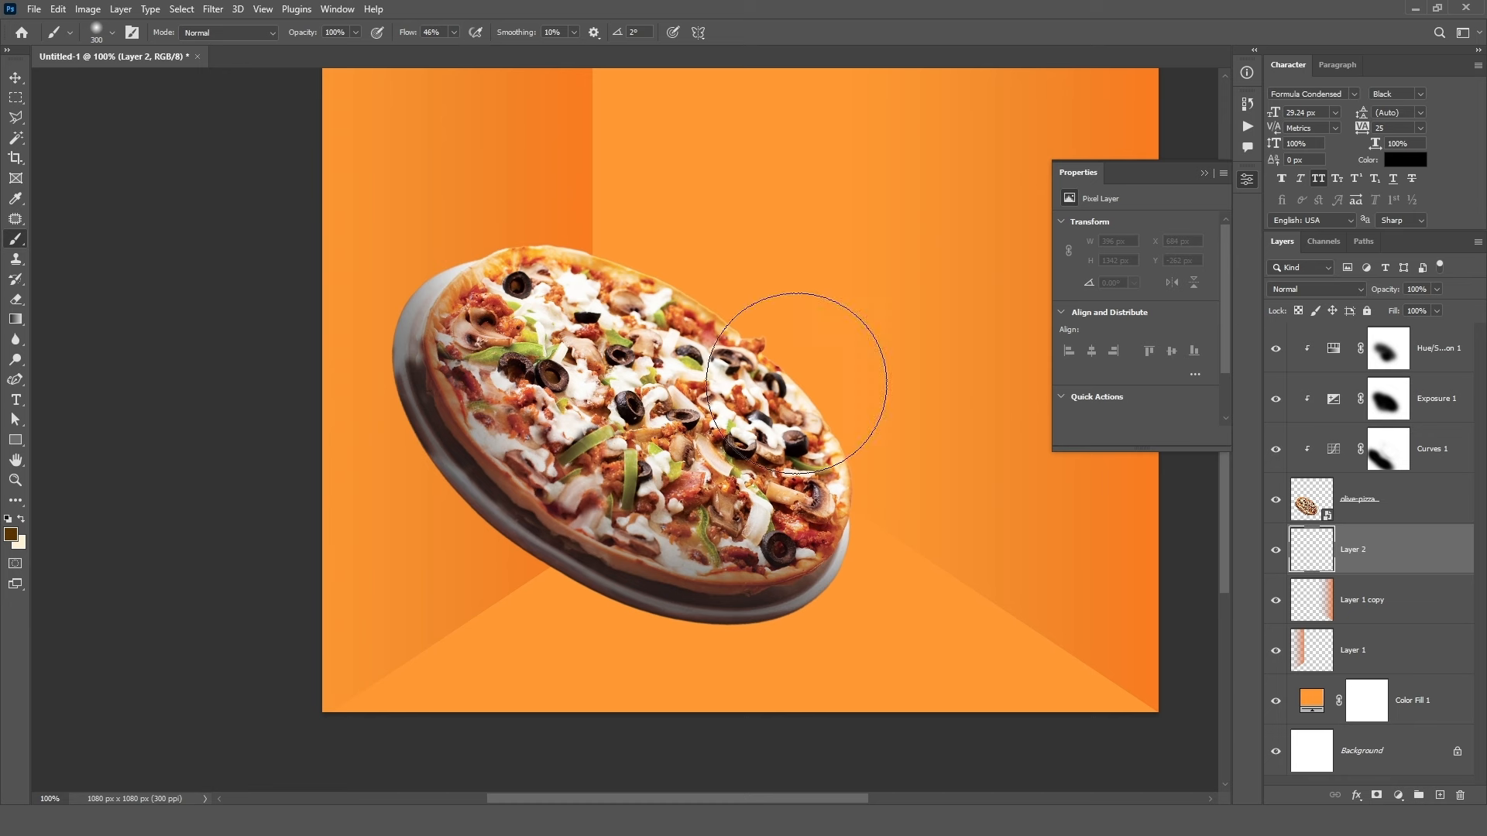
click(11, 535)
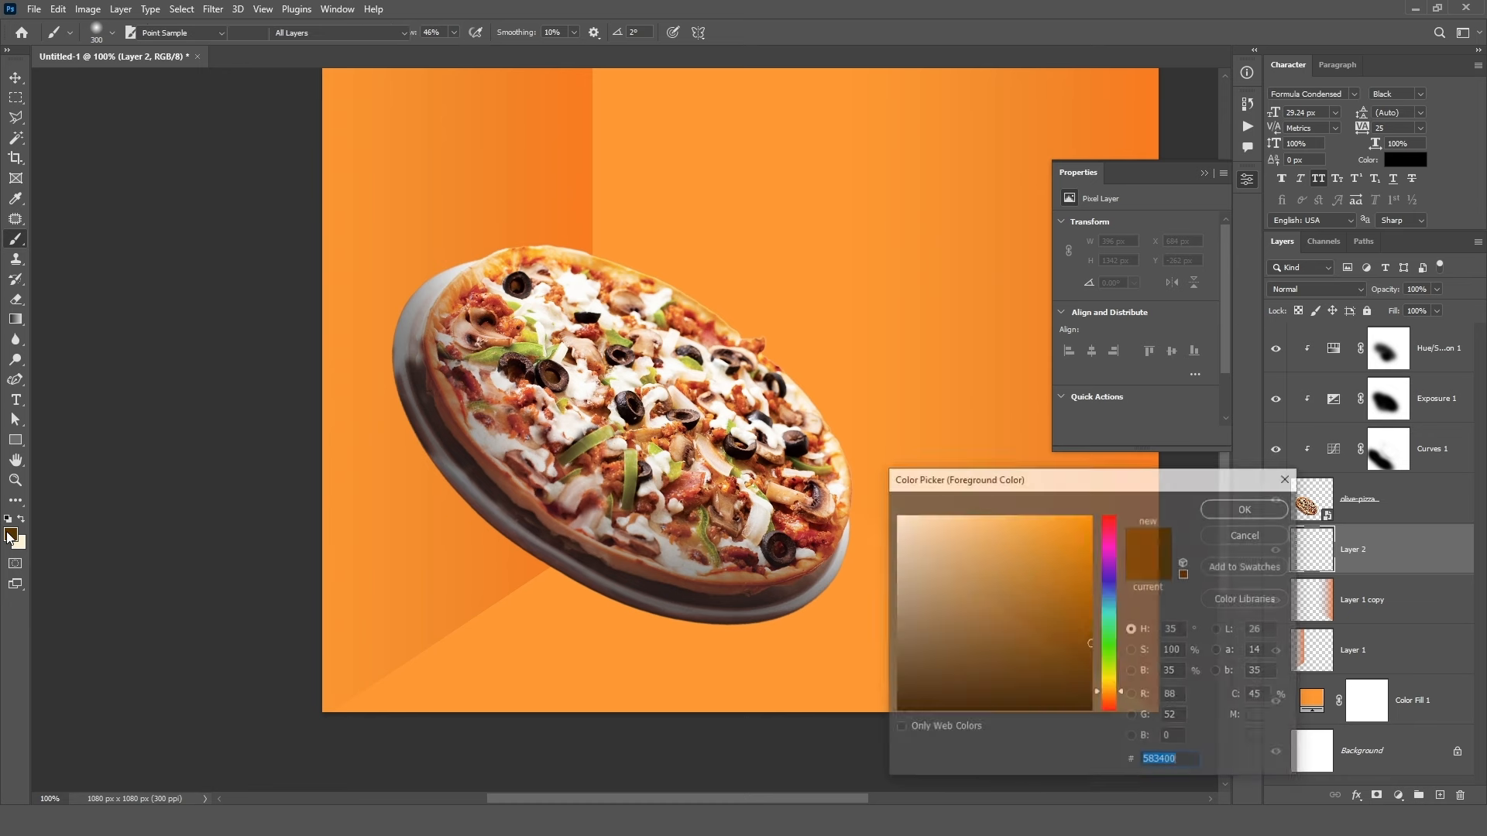
click(896, 709)
click(1242, 509)
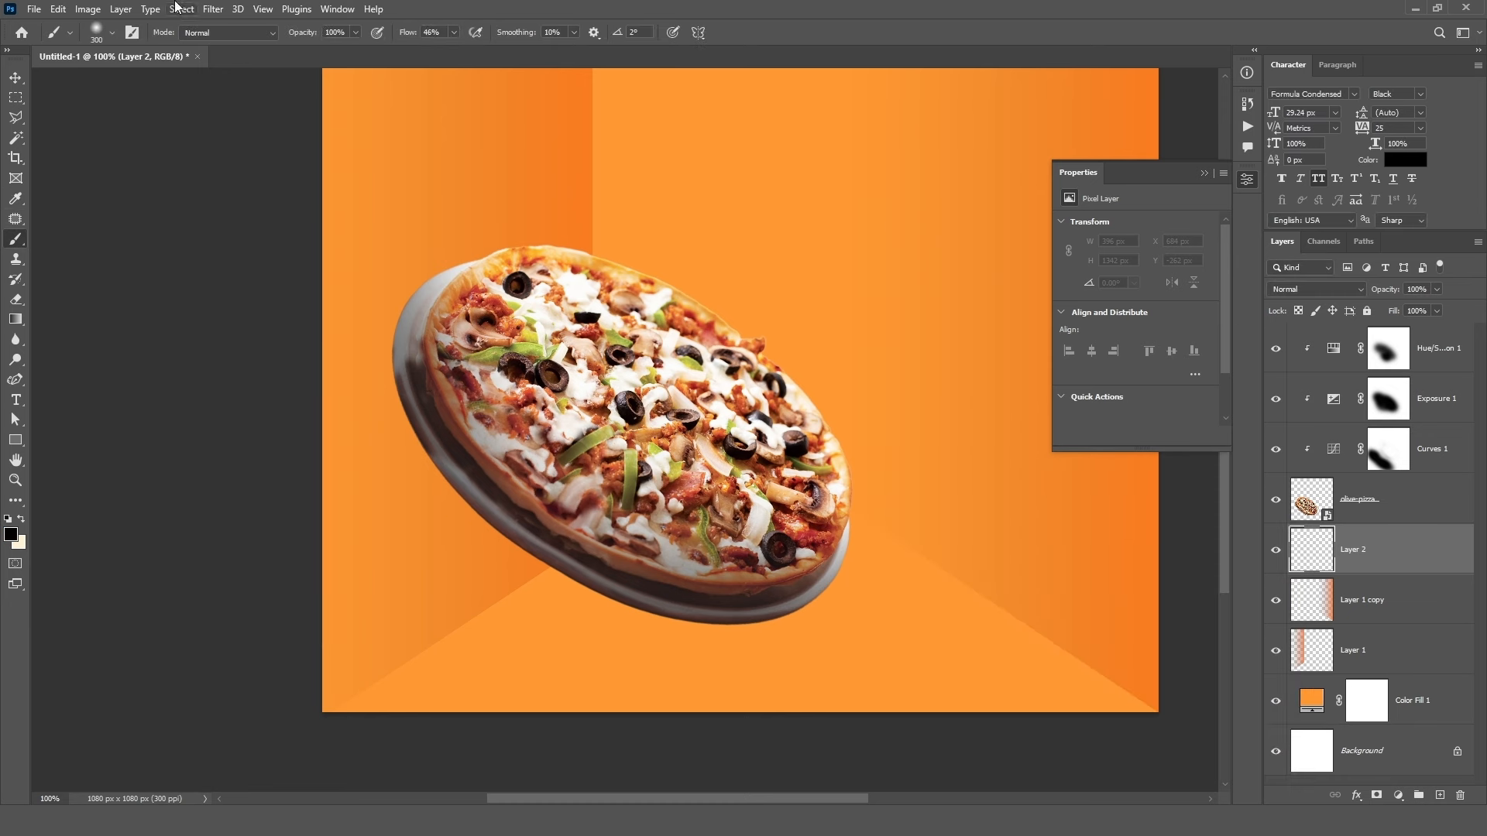
- Dab a soft black shadow spot behind the pizza's left side with a resized brush at 0% hardness and 66% flow
click(453, 34)
drag(464, 53, 470, 53)
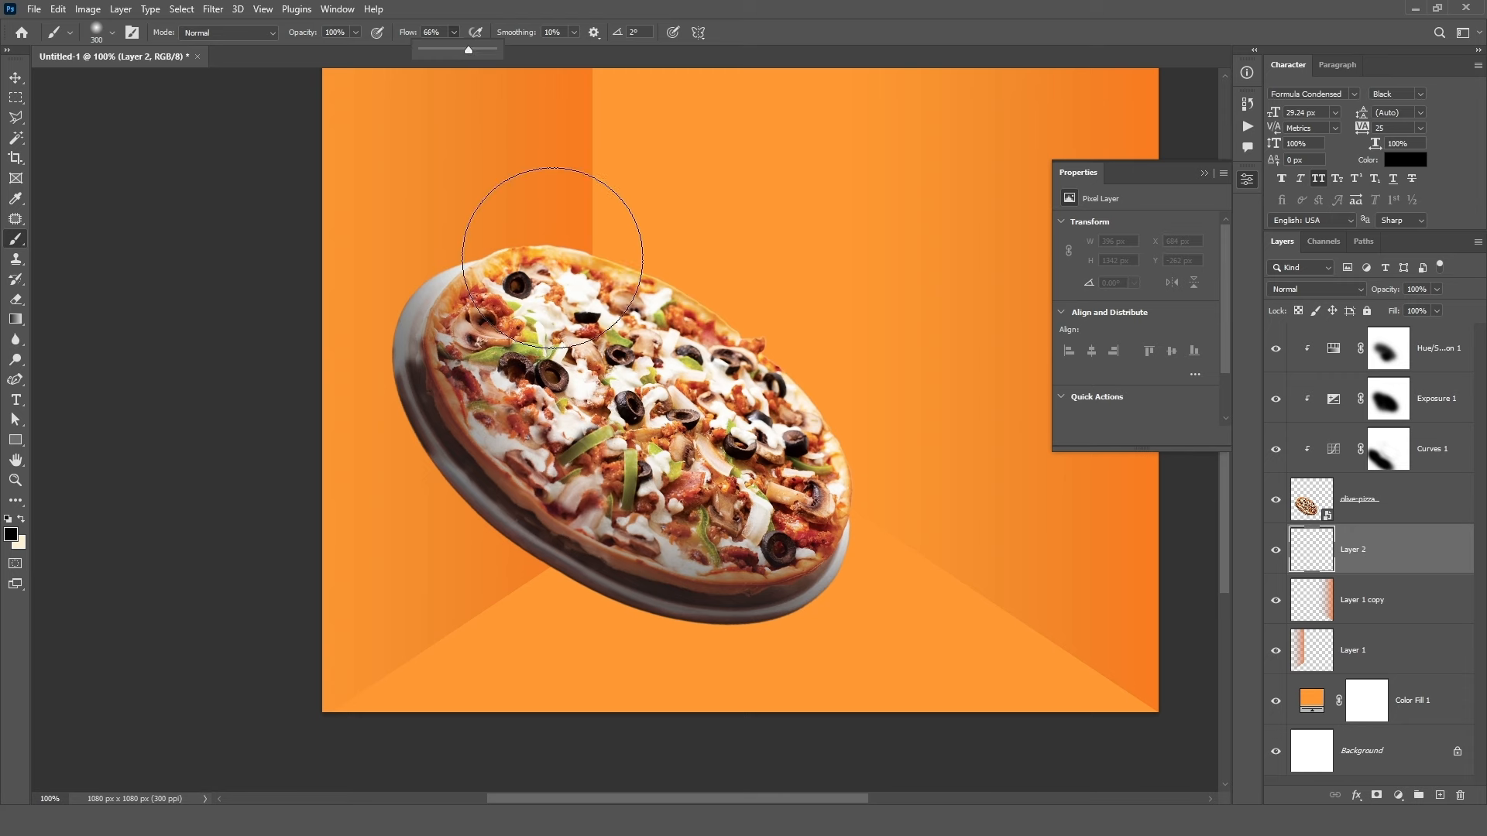
right_click(632, 287)
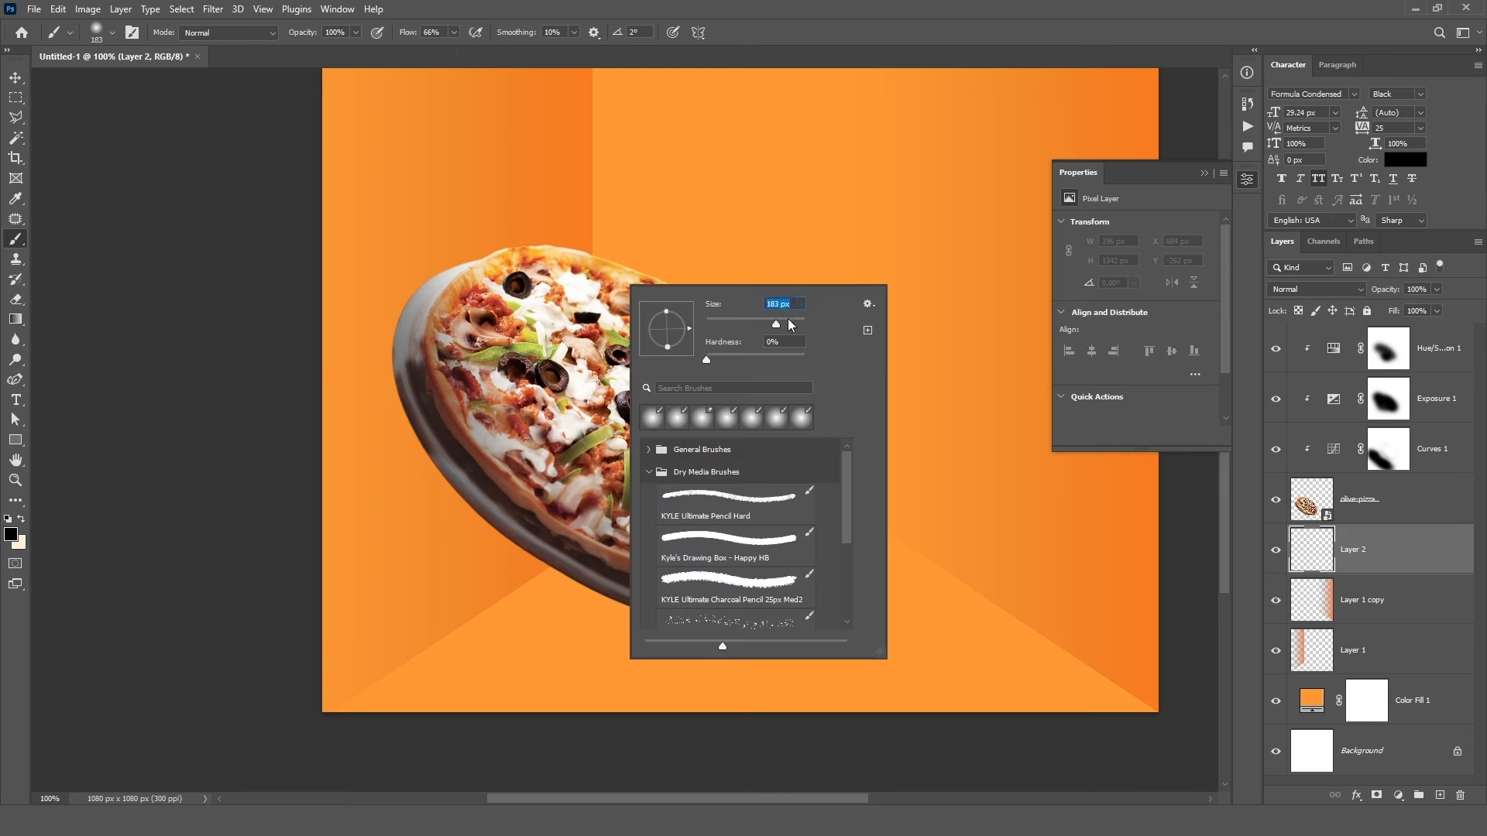
drag(784, 325, 787, 324)
click(705, 362)
click(798, 31)
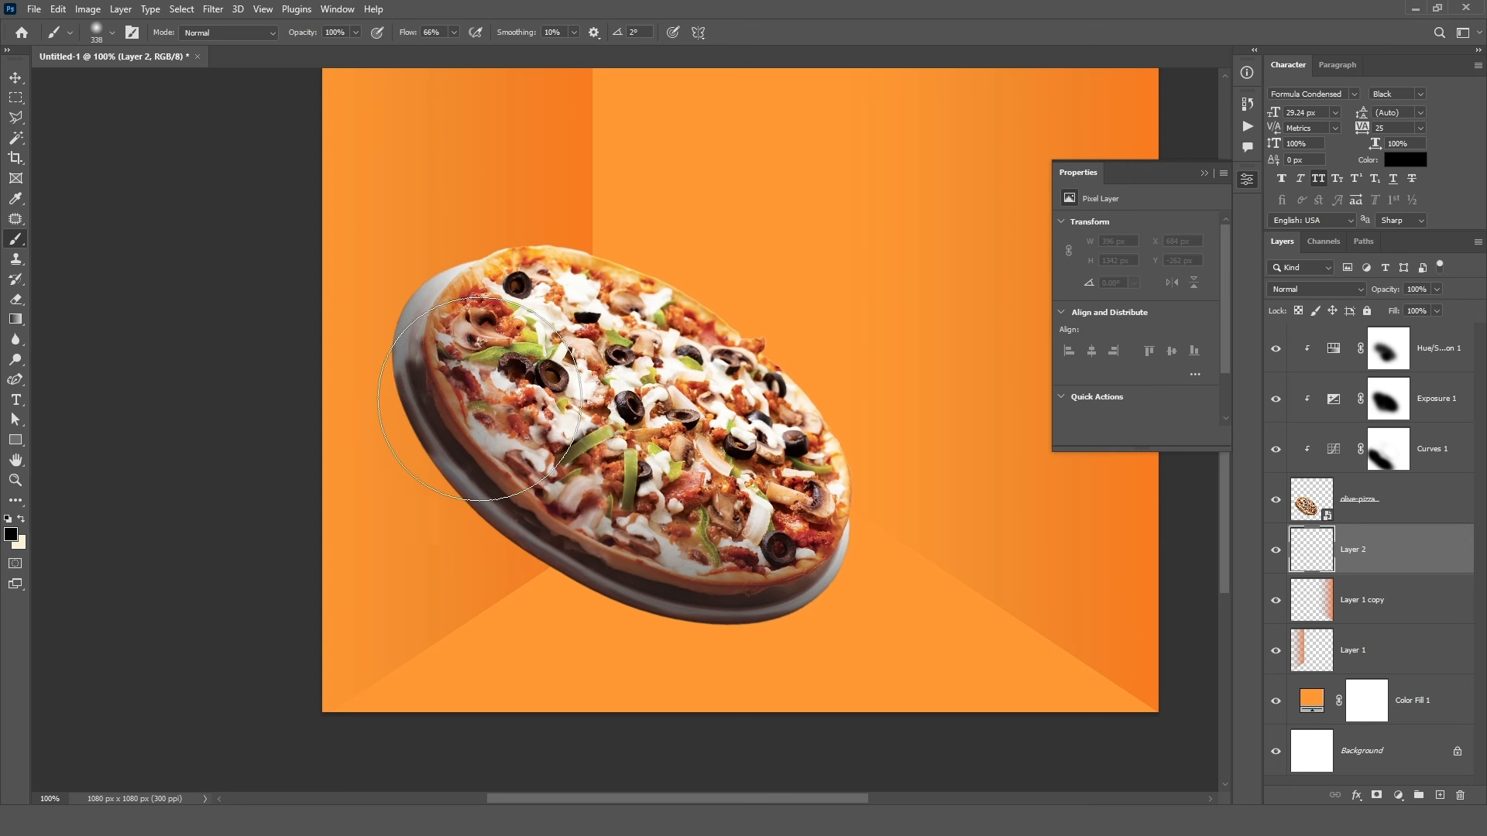
click(480, 399)
click(479, 400)
click(480, 400)
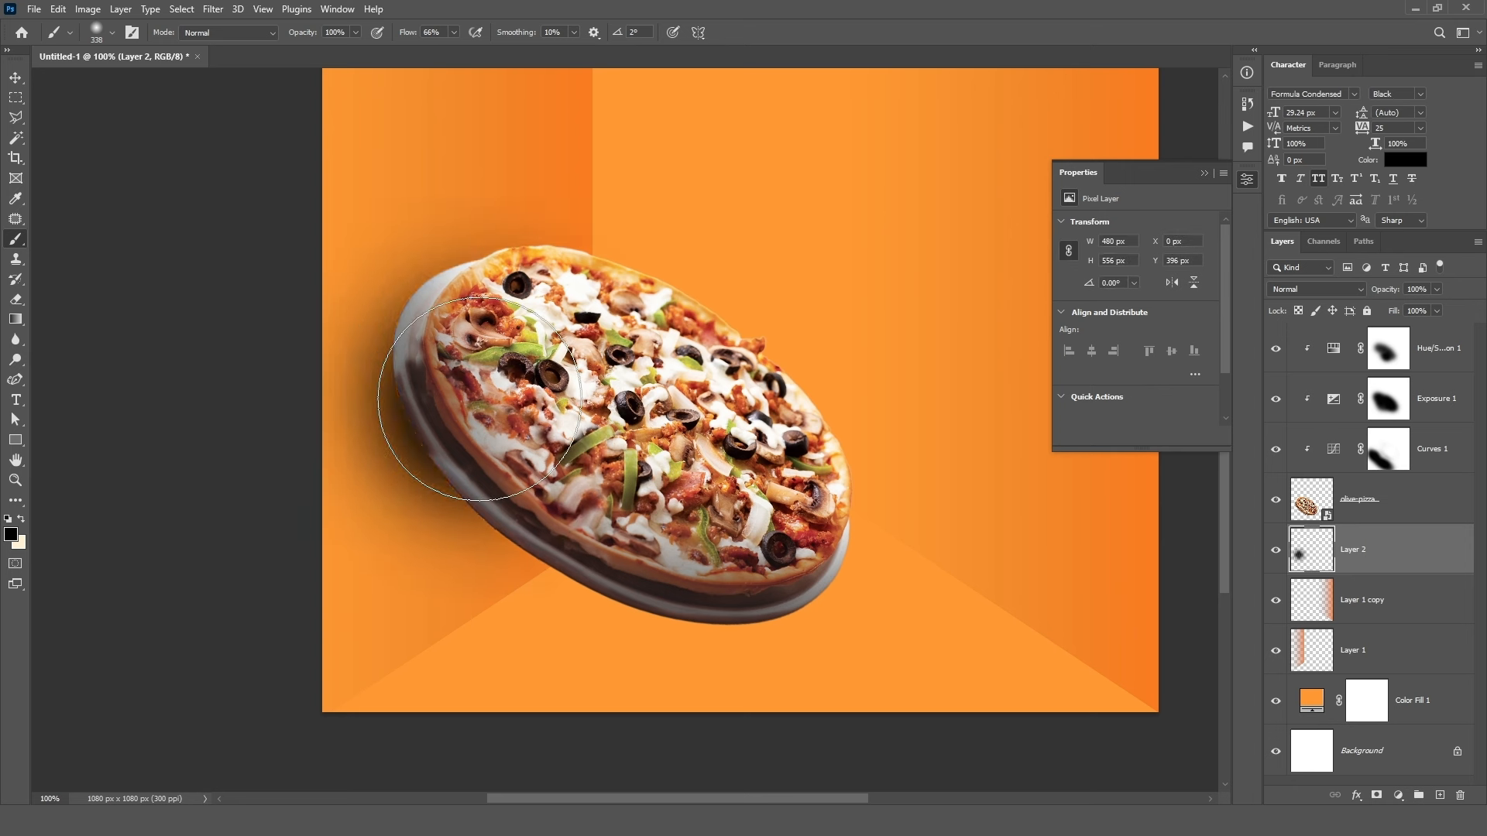
- Taper the soft shadow spot with a Perspective transform and place it behind the pizza's left side
click(16, 78)
key(ctrl+t)
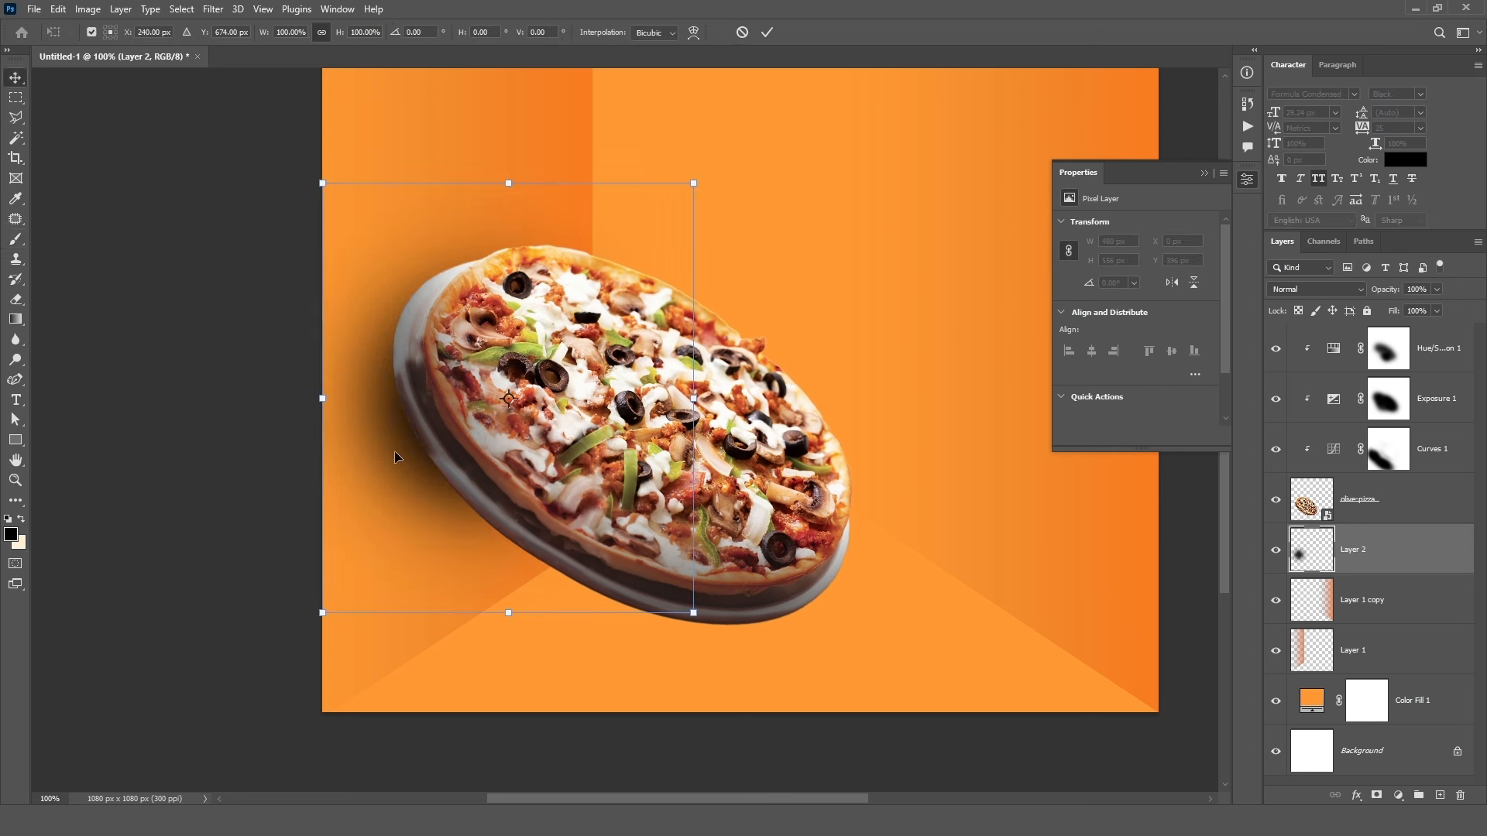
mouse_move(525, 415)
mouse_down()
mouse_move(747, 294)
mouse_move(821, 296)
mouse_move(835, 342)
mouse_move(855, 292)
mouse_move(869, 335)
mouse_up()
right_click(851, 273)
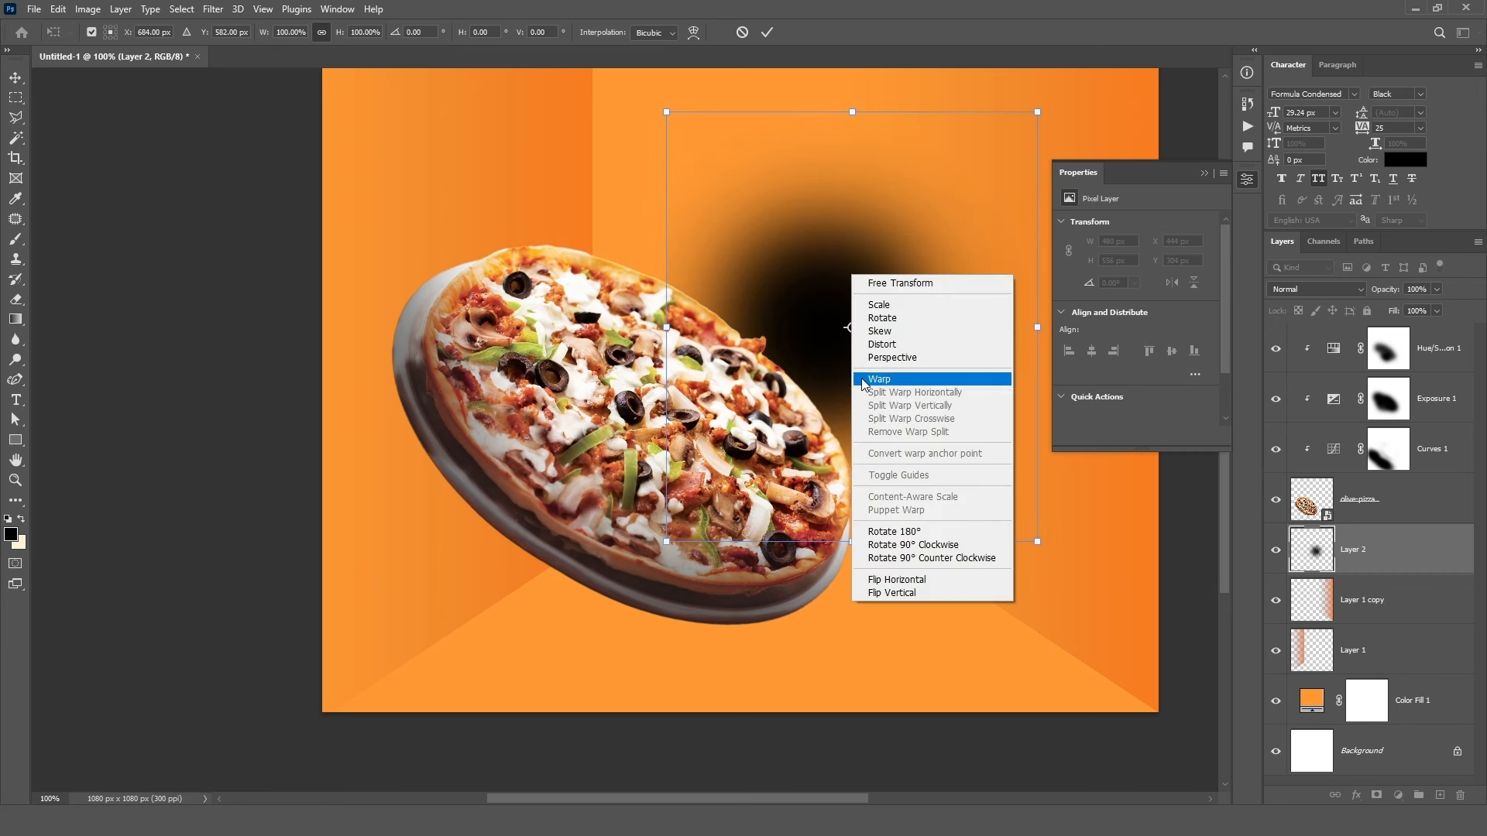
click(869, 358)
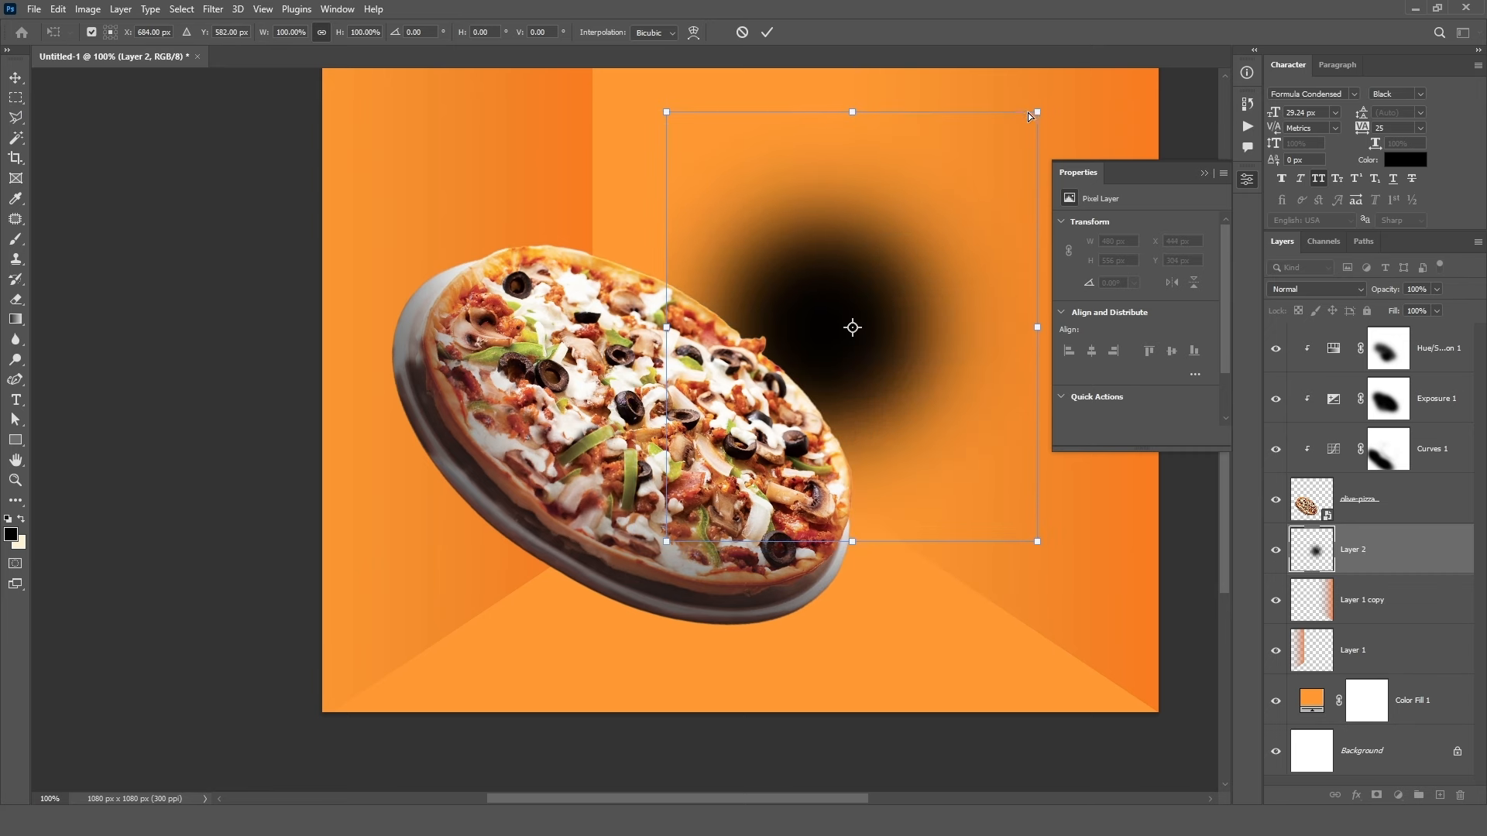
drag(1028, 113, 932, 112)
drag(1022, 541, 980, 541)
drag(853, 113, 860, 113)
click(770, 32)
mouse_move(865, 280)
mouse_down()
mouse_move(456, 417)
mouse_move(459, 378)
mouse_move(398, 385)
mouse_move(400, 399)
mouse_up()
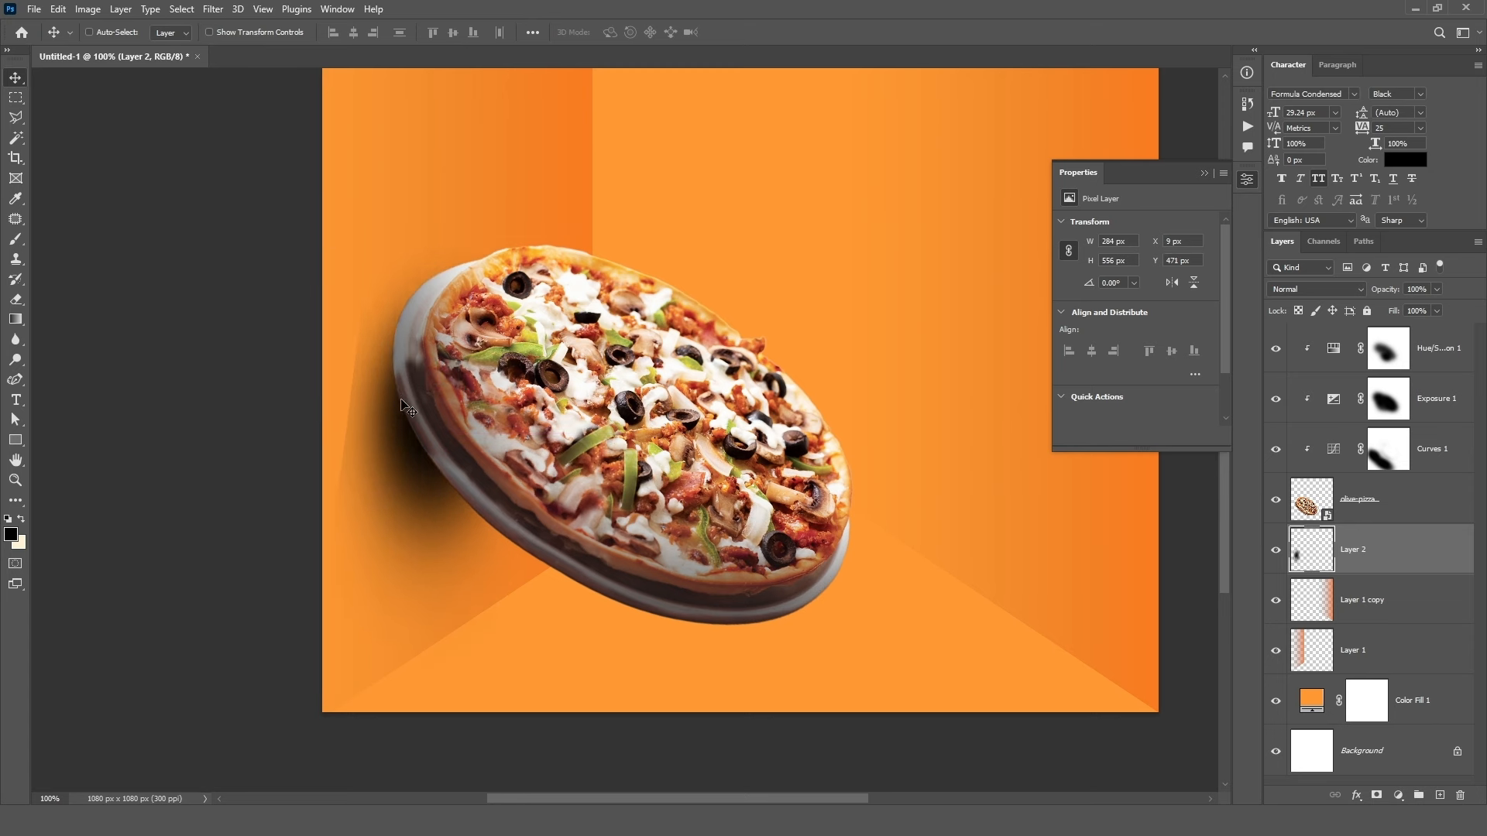
- Scale the wall shadow to about 123%, rotate it about -9.4° and fit it along the pizza's left edge
key(ctrl+t)
drag(434, 670, 438, 758)
drag(295, 234, 251, 262)
drag(424, 457, 446, 432)
drag(510, 737, 505, 745)
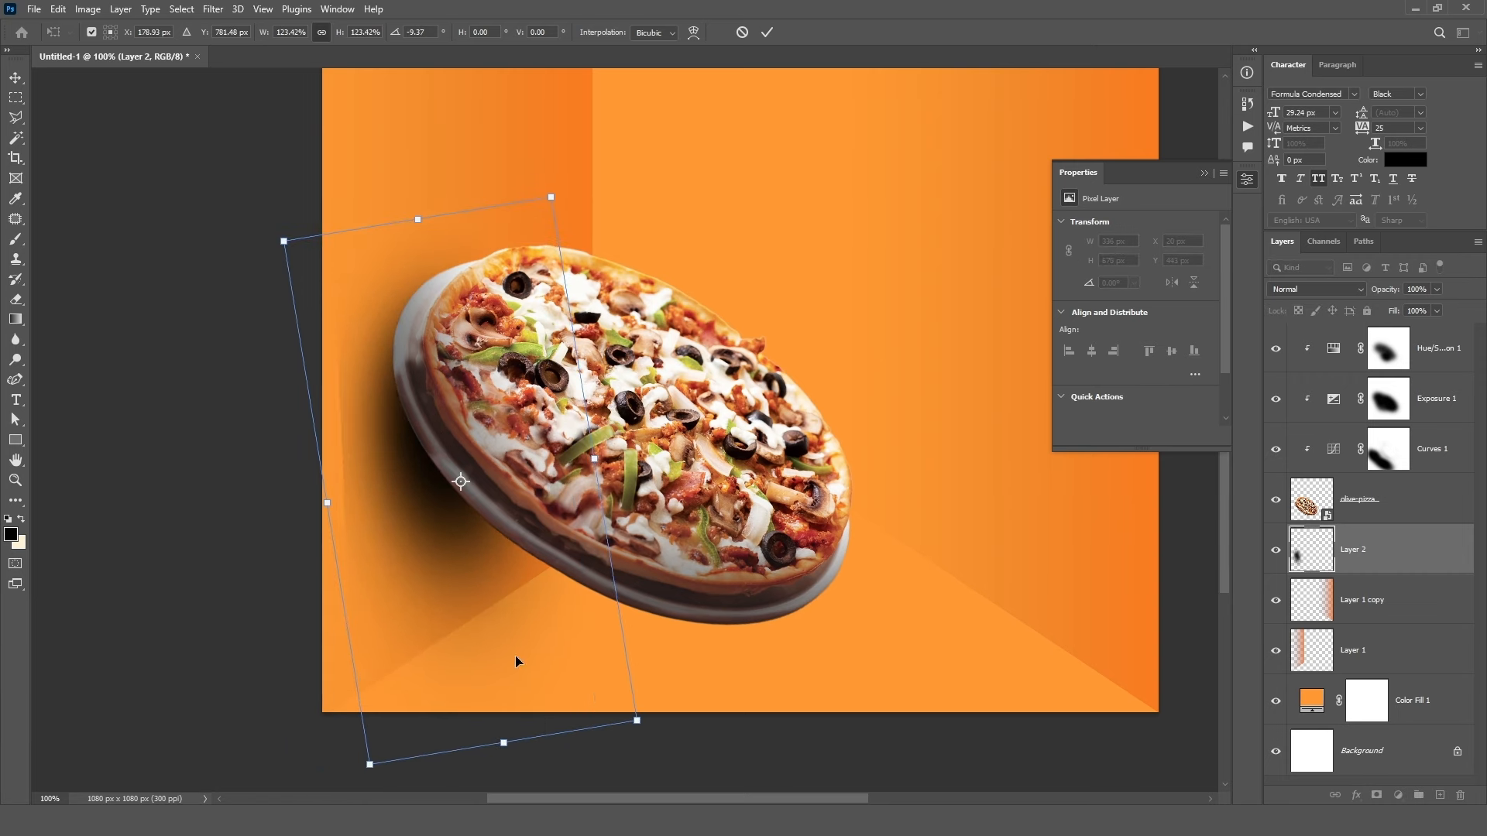
click(768, 33)
- Set the wall shadow to Linear Burn at 80% opacity, nudge it upward and softly erase its lower edge
click(1343, 291)
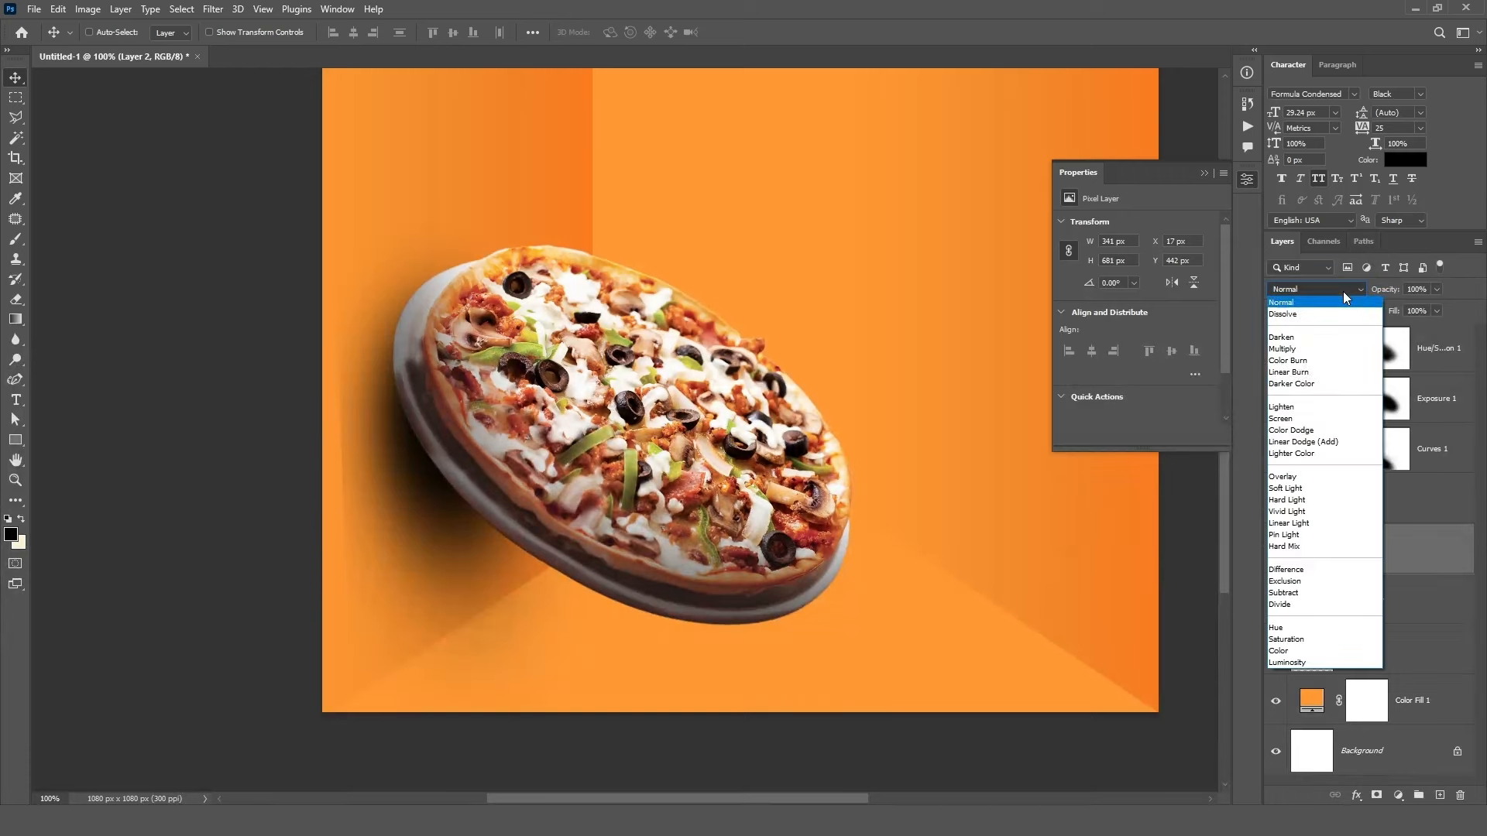
click(1319, 373)
drag(1429, 307, 1423, 308)
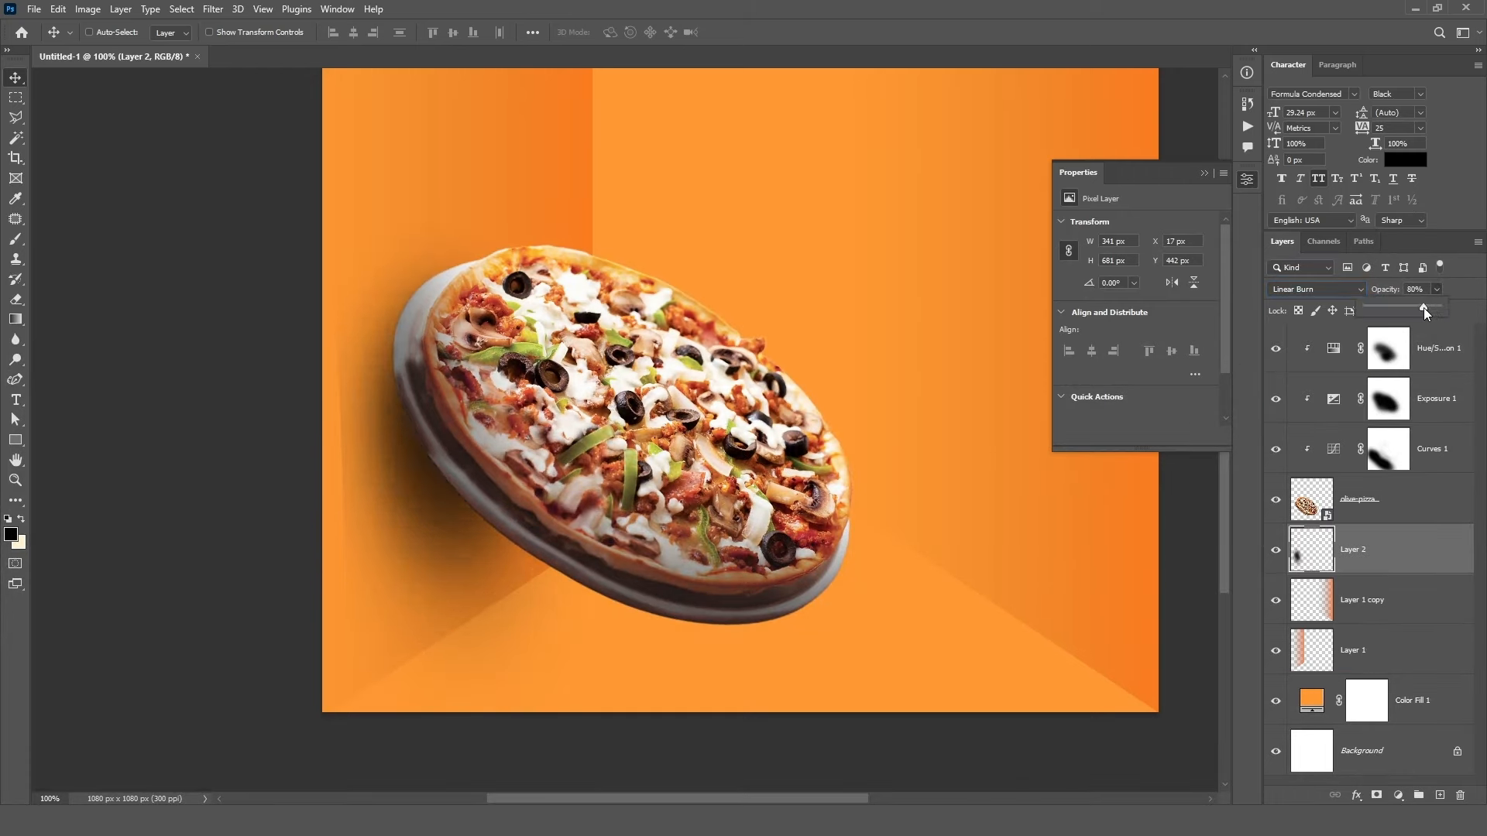
mouse_move(414, 474)
mouse_down()
mouse_move(423, 447)
mouse_move(425, 461)
mouse_up()
key(e)
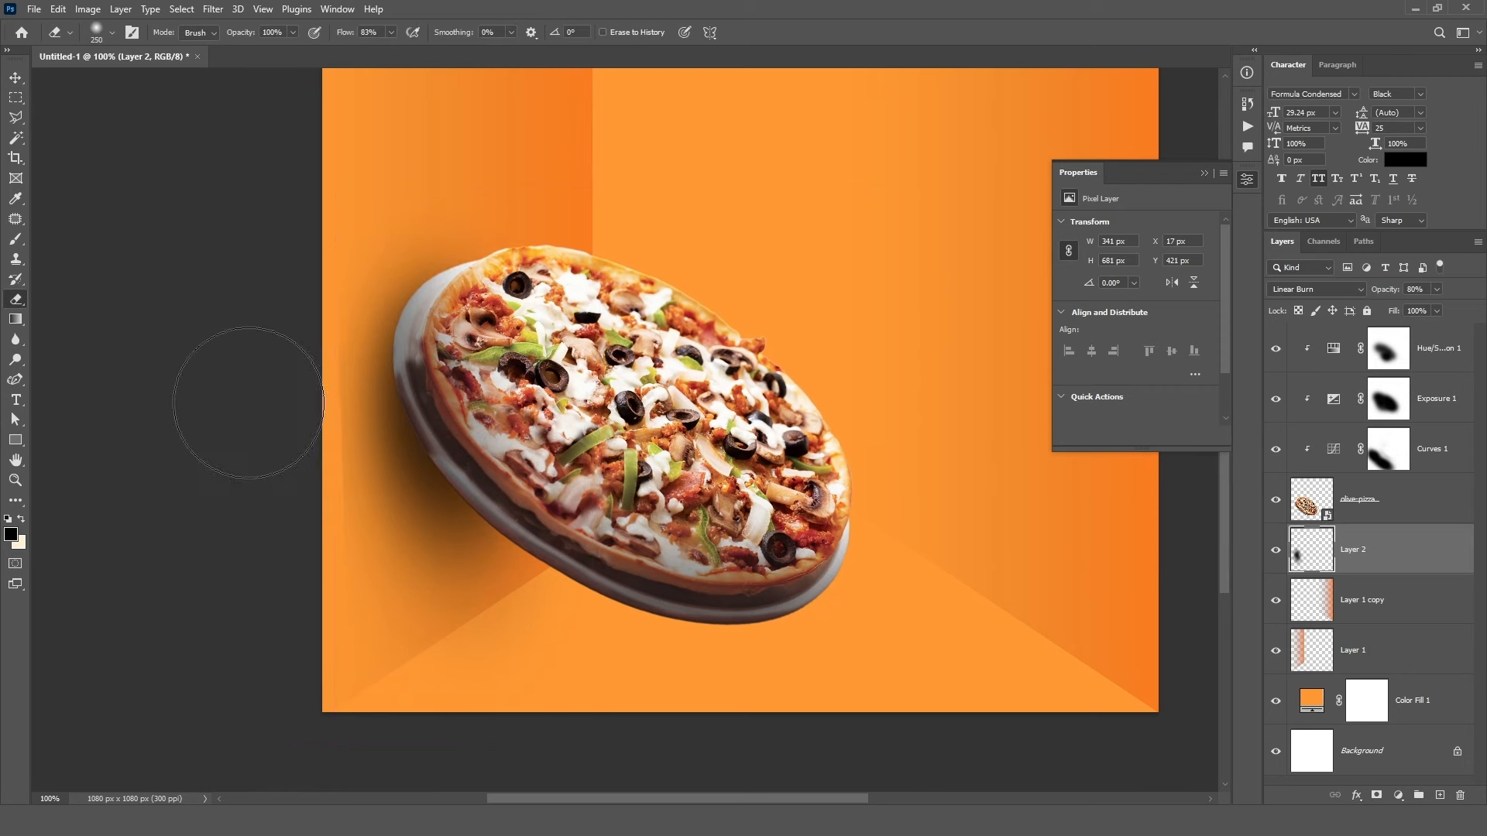
drag(422, 723, 409, 729)
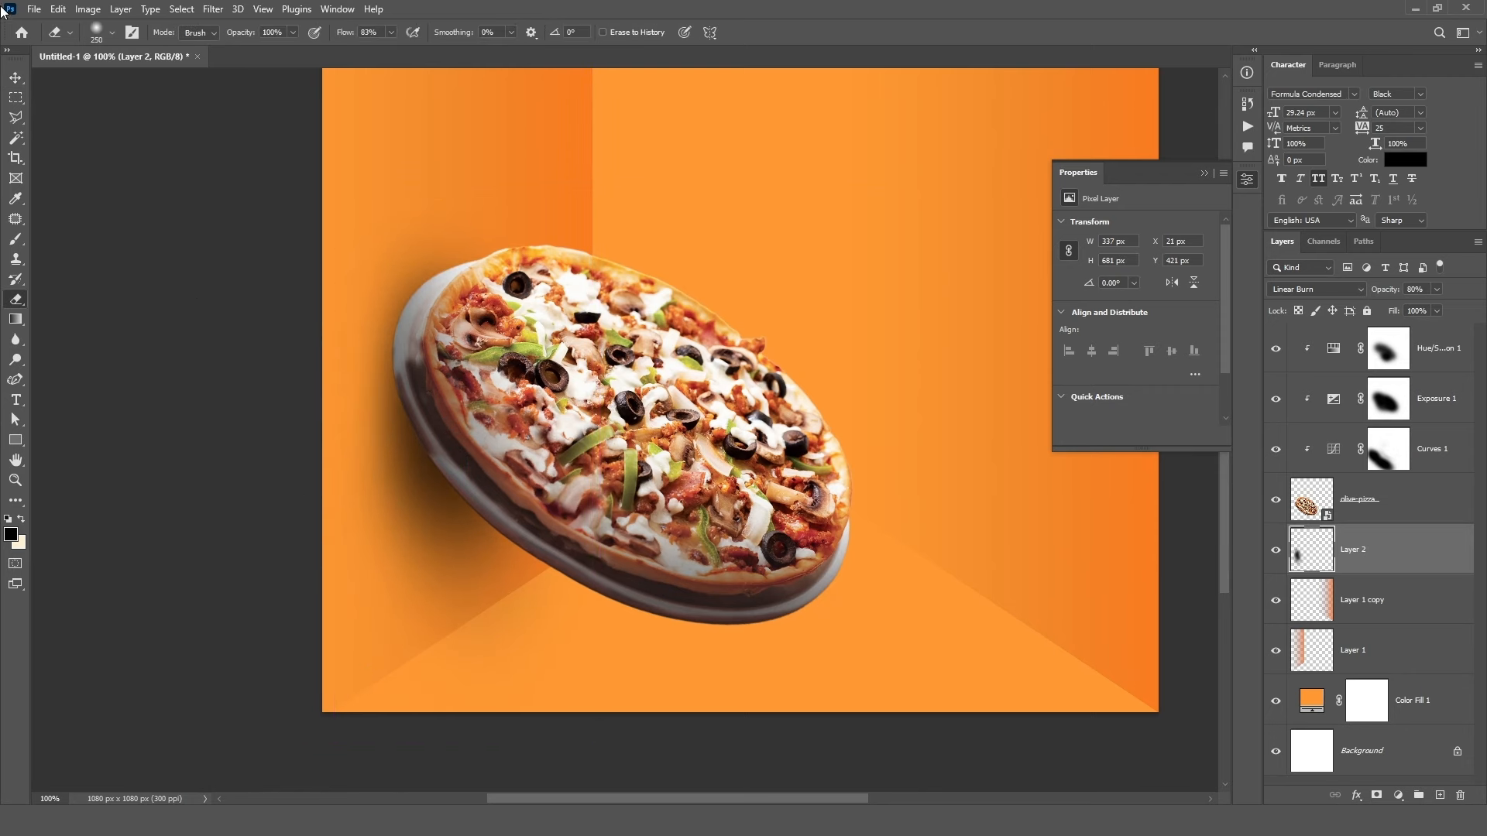
- Duplicate the wall shadow, flip the copy, move it below the pizza and rotate it to about -113°
click(15, 78)
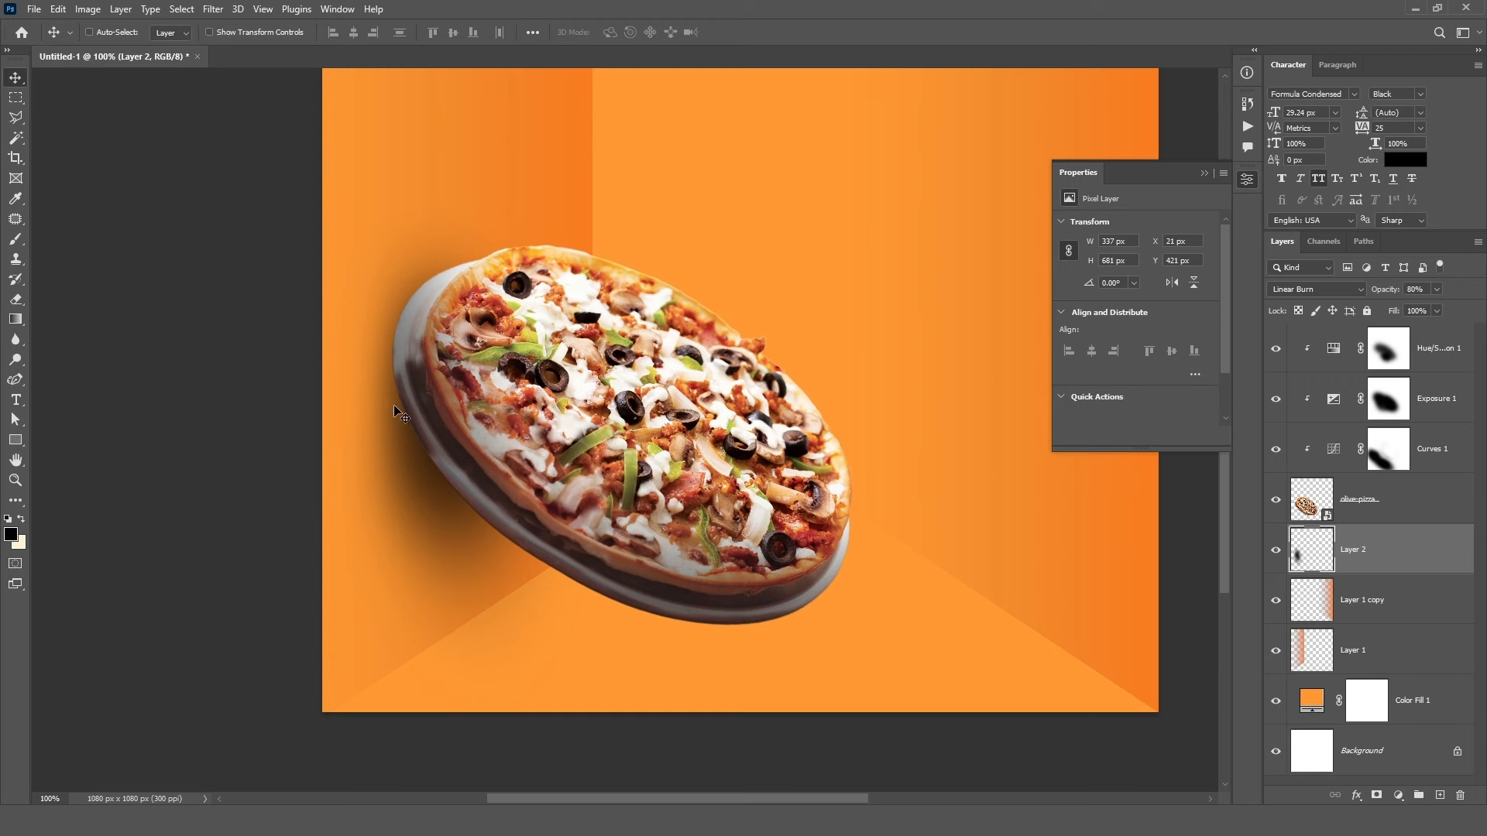
key(ctrl+j)
drag(524, 504, 517, 507)
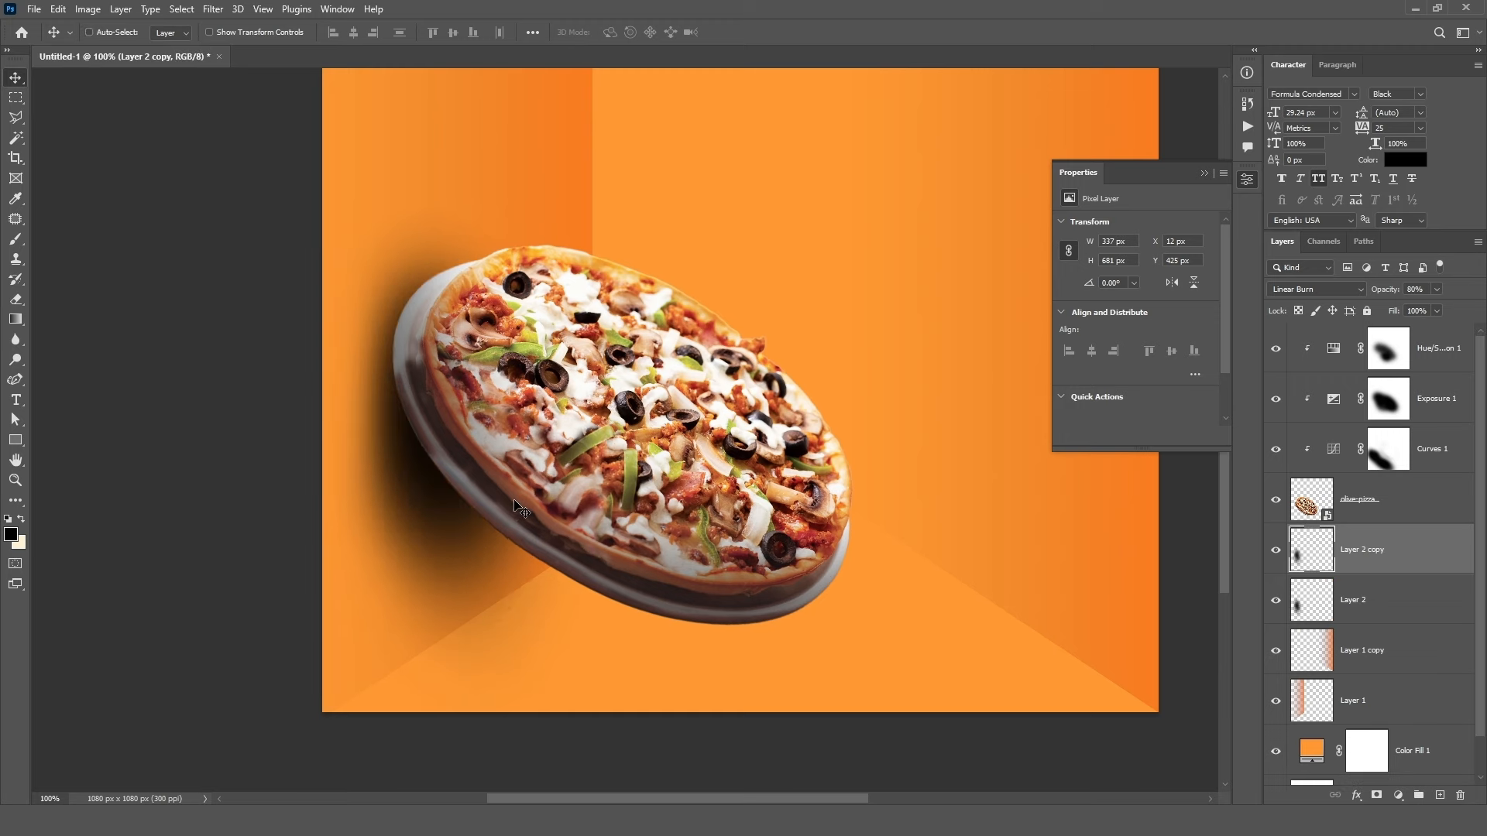
key(ctrl+t)
right_click(463, 336)
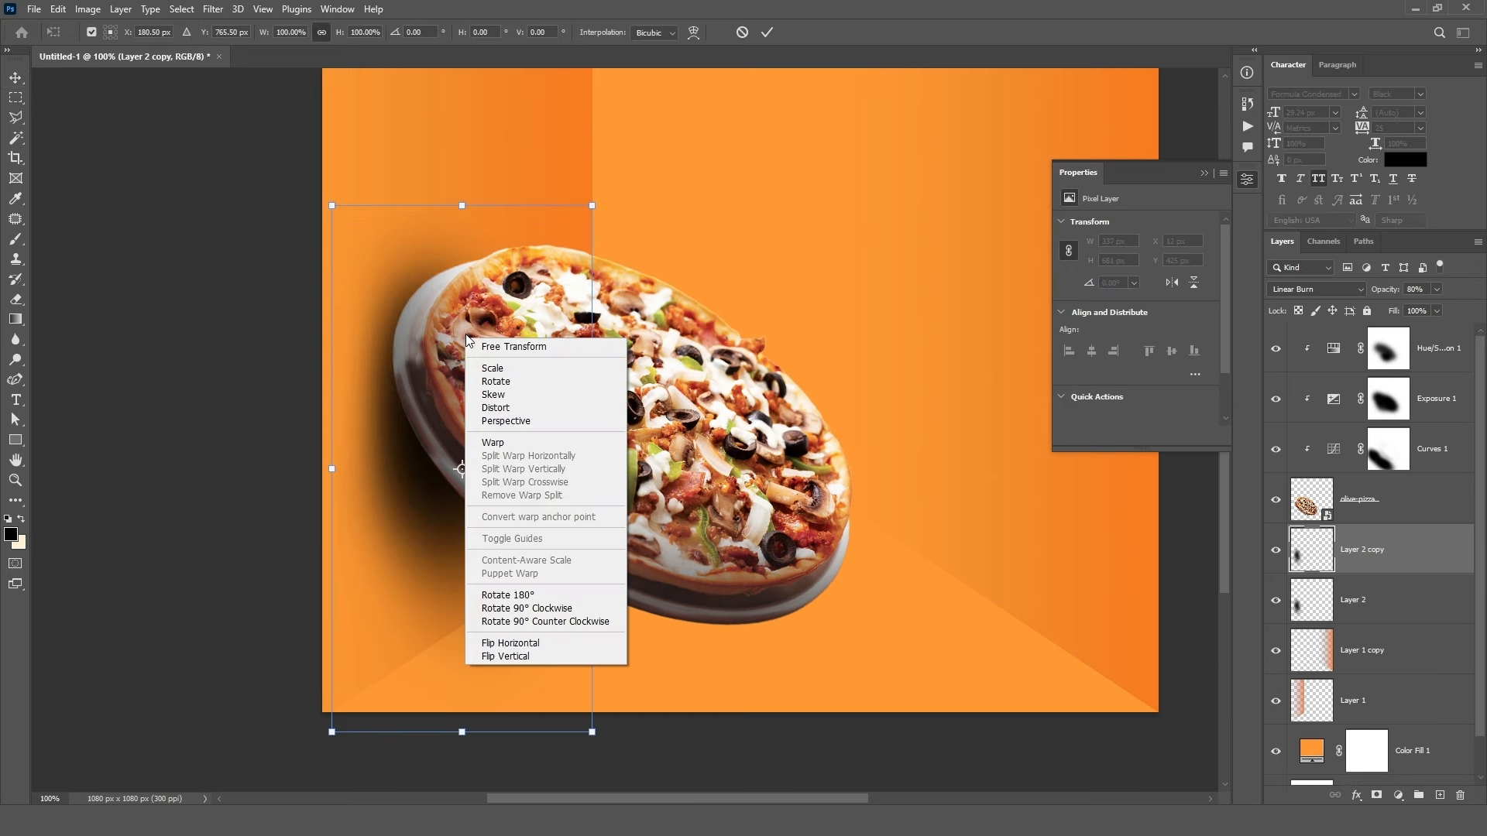
click(550, 648)
drag(447, 358, 619, 595)
drag(787, 402, 1026, 732)
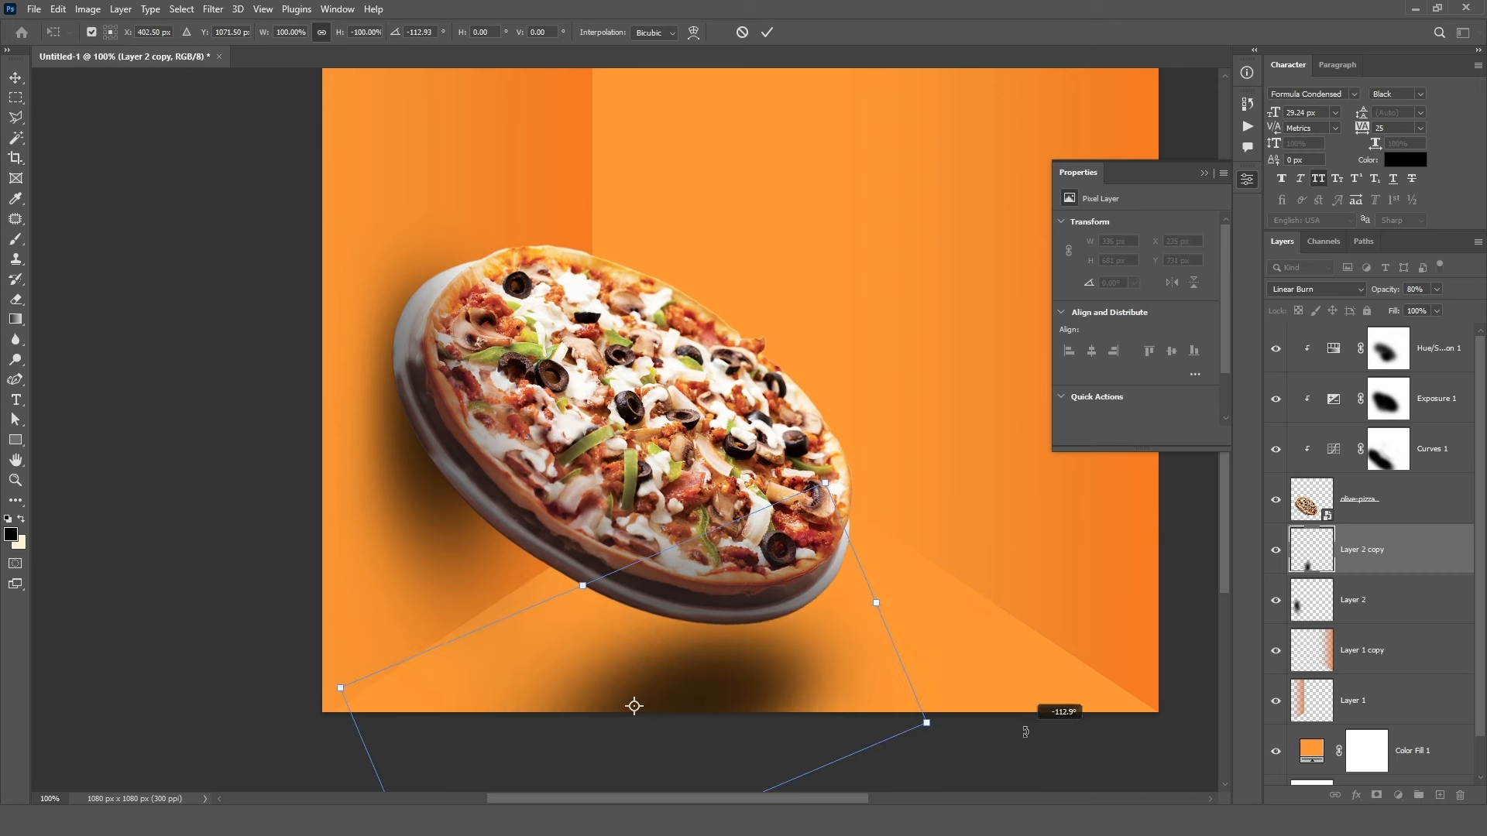
- Flatten and stretch the copied shadow so it lies on the floor directly under the pizza's lower edge
drag(745, 674, 764, 596)
drag(869, 389, 912, 452)
drag(767, 646, 756, 603)
drag(622, 456, 642, 593)
drag(692, 670, 684, 631)
drag(386, 654, 325, 647)
drag(700, 657, 780, 619)
click(759, 34)
- Narrow the original wall shadow to about 296 px wide and reposition it behind the pizza's left edge
click(1365, 601)
mouse_move(412, 487)
mouse_down()
mouse_move(407, 472)
mouse_move(395, 481)
mouse_up()
key(ctrl+t)
drag(585, 466, 548, 466)
mouse_move(397, 388)
mouse_down()
mouse_move(402, 430)
mouse_move(402, 409)
mouse_up()
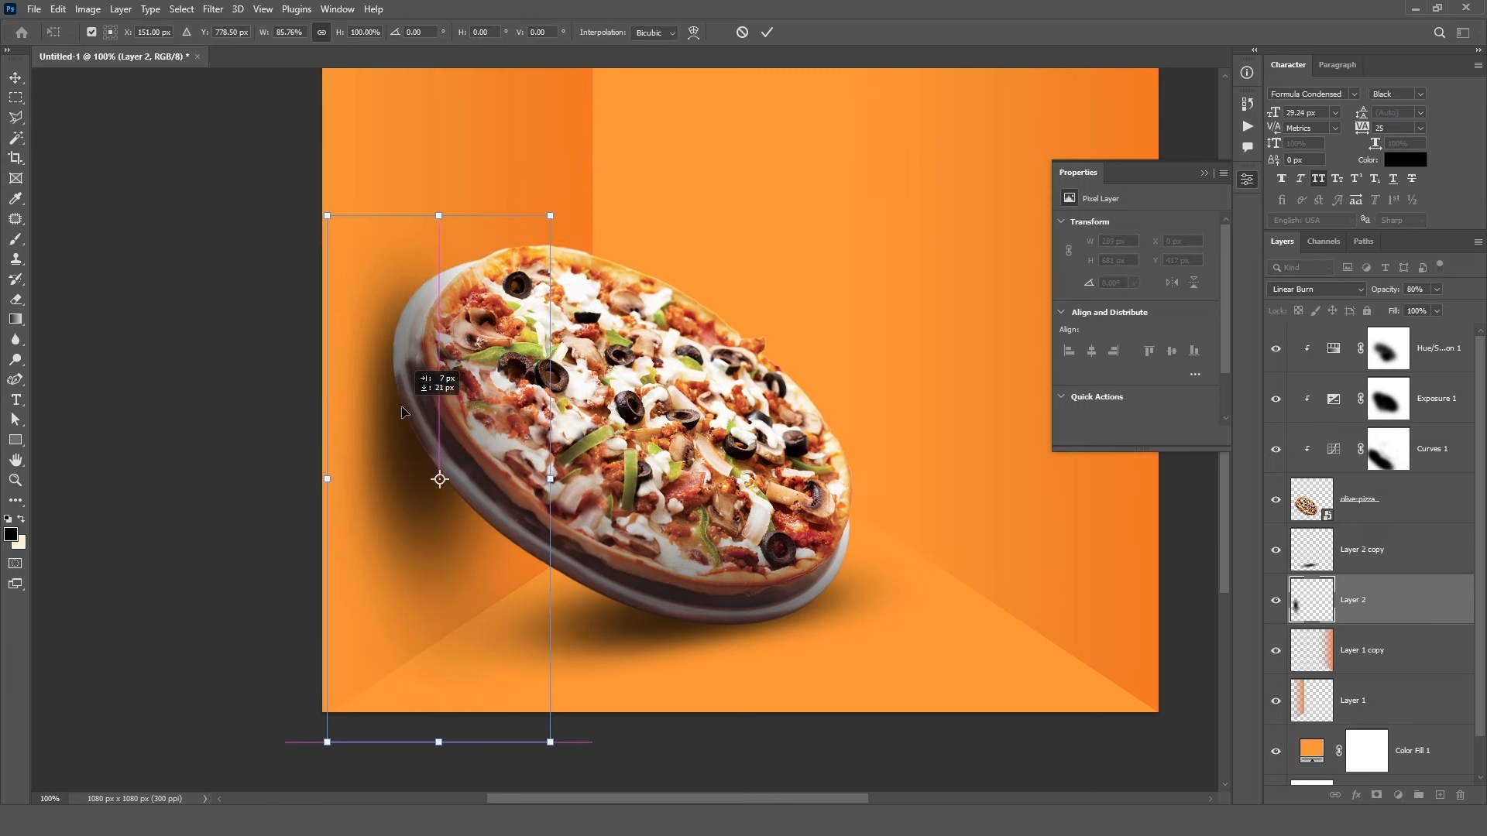
drag(327, 479, 321, 479)
drag(392, 413, 402, 413)
click(767, 32)
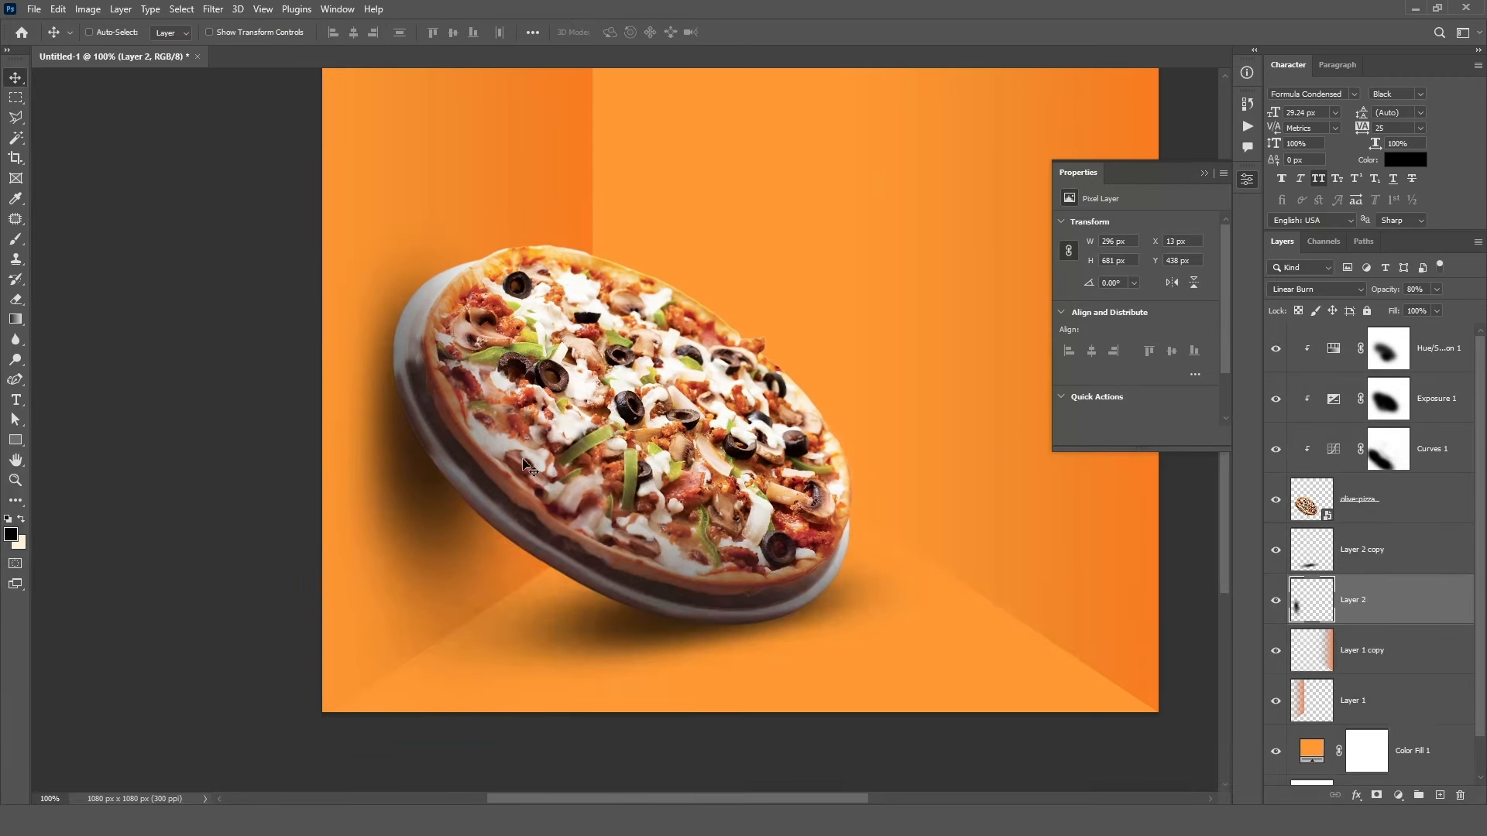
- Raise the pizza's Curves, with the upper point at input 140, output 197, and set its Exposure adjustment to -2.39
drag(835, 413, 756, 480)
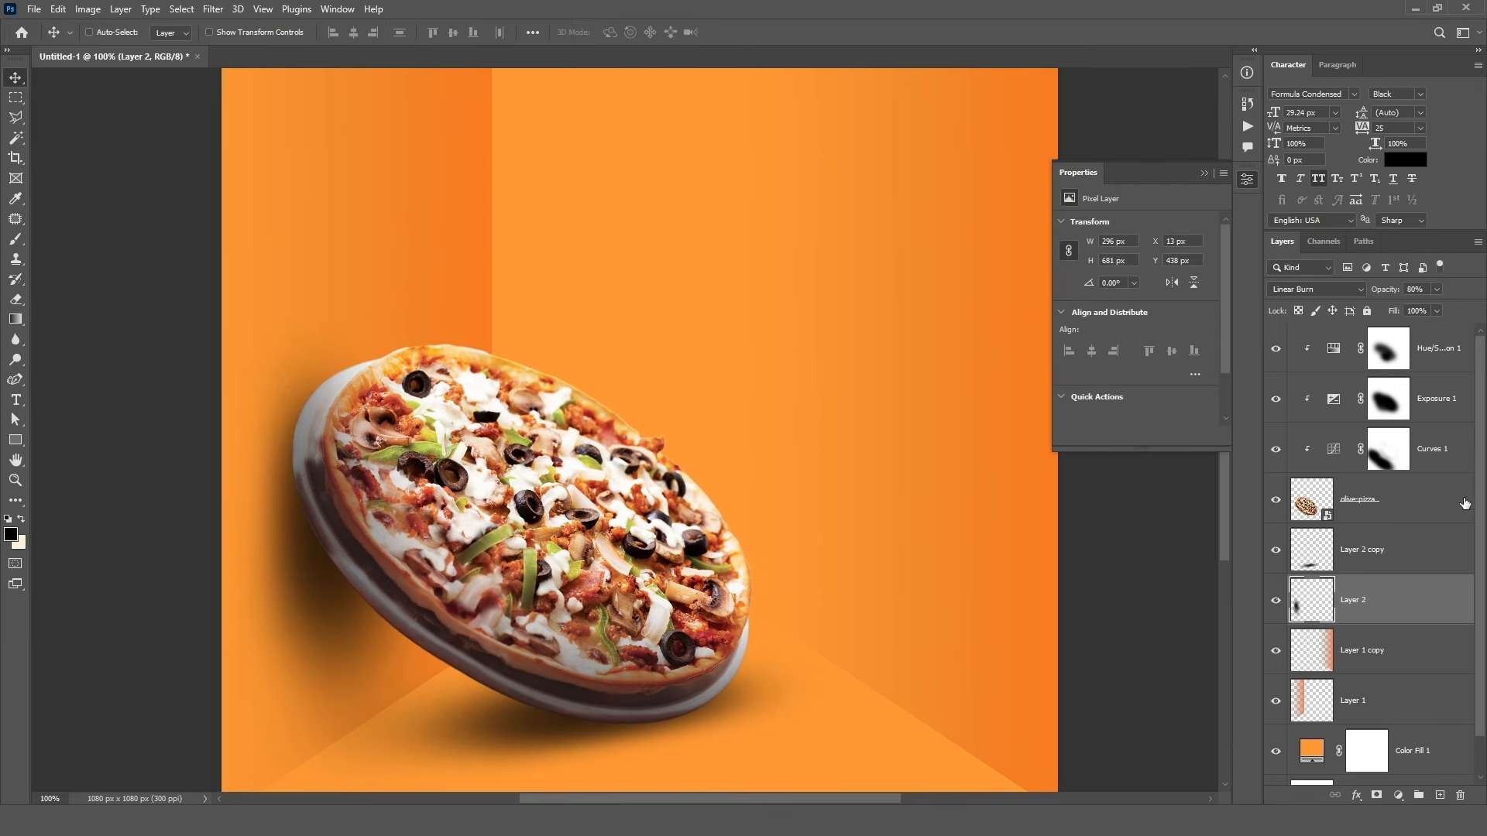
click(1413, 498)
click(1388, 352)
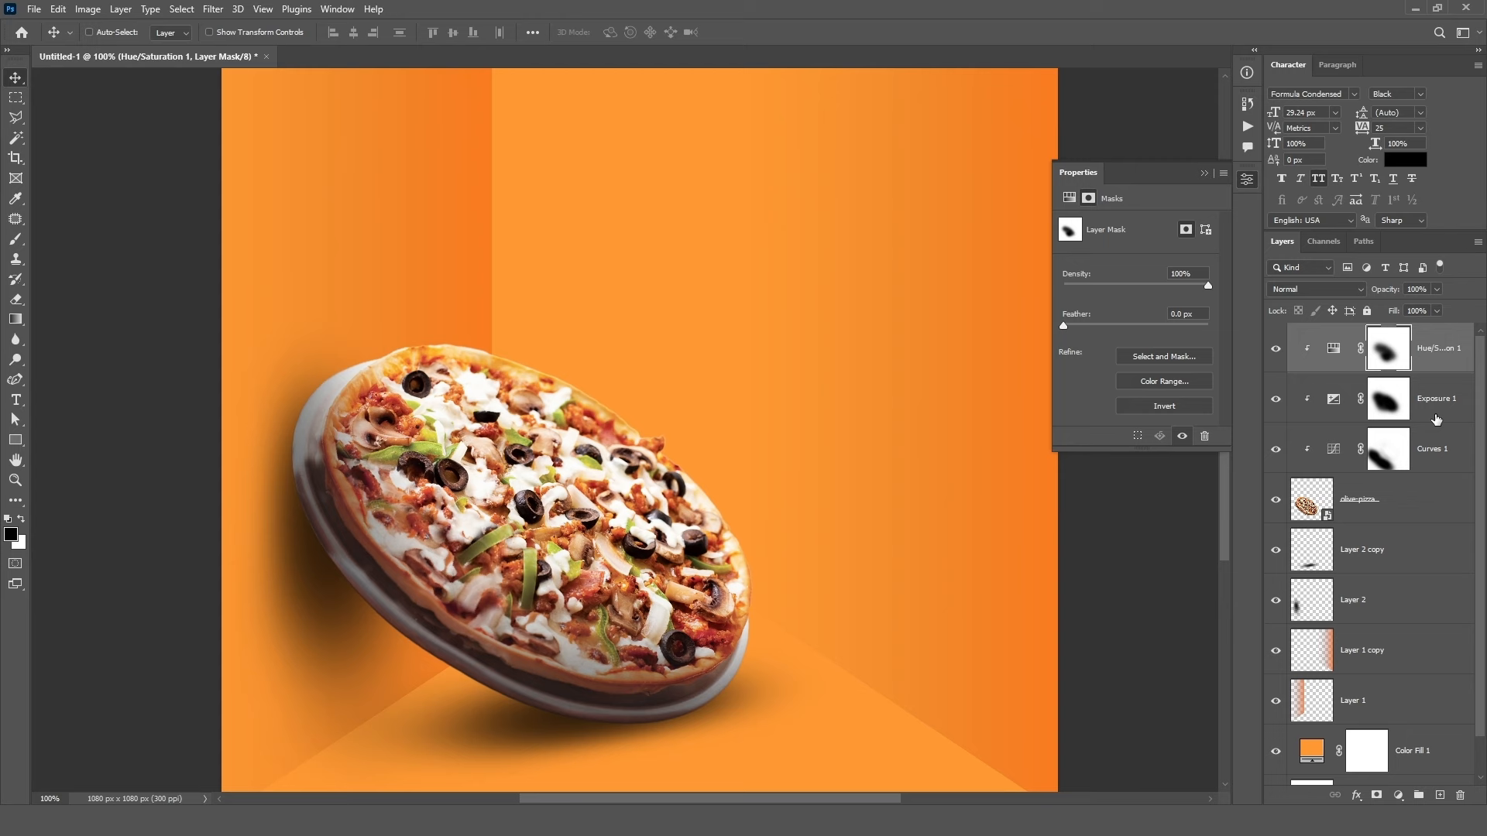
click(1400, 450)
click(1342, 447)
drag(1151, 298, 1156, 286)
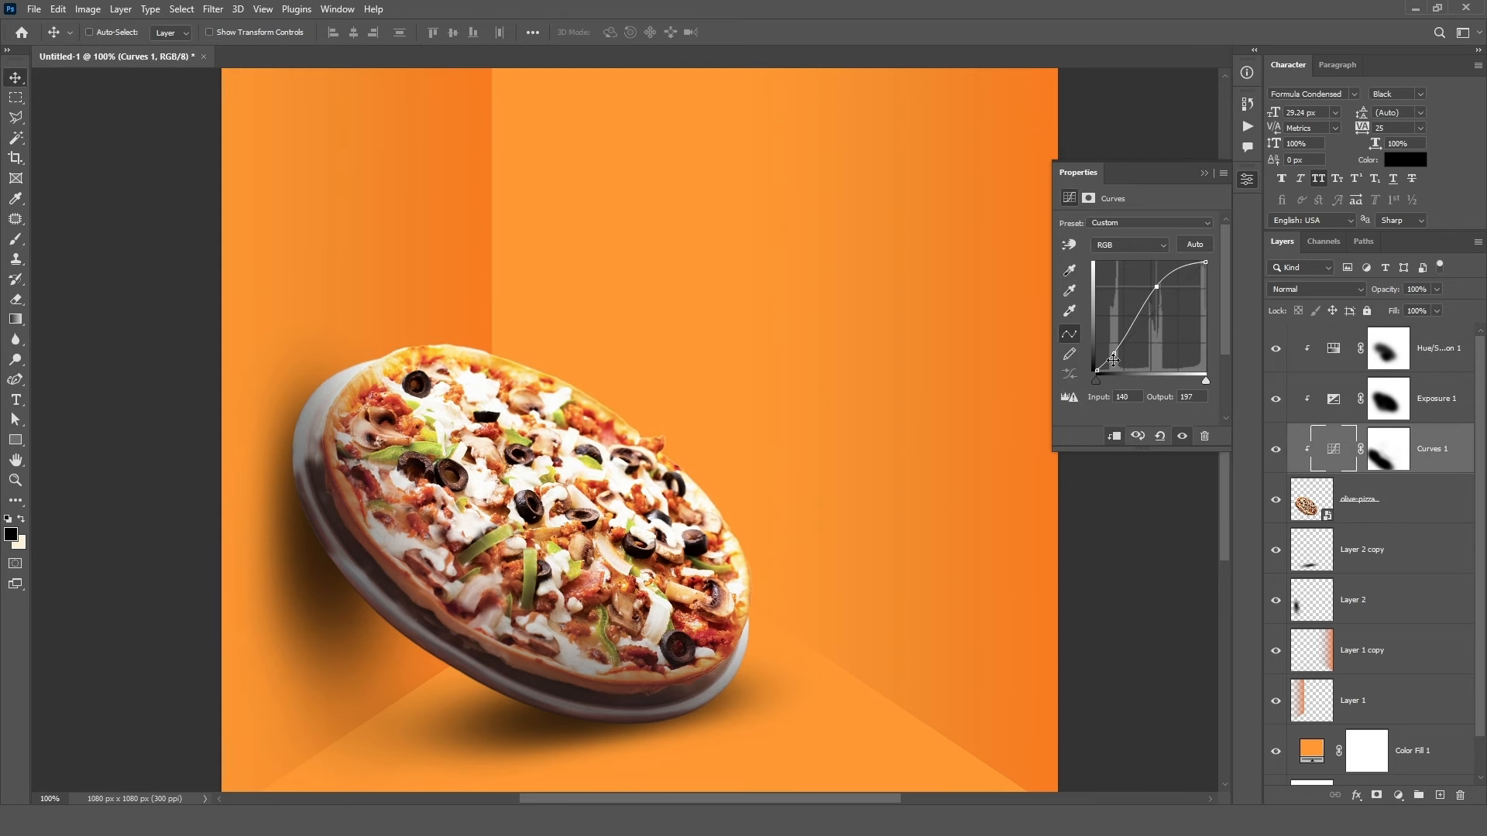
drag(1113, 360, 1111, 353)
click(1319, 402)
drag(1114, 262, 1108, 267)
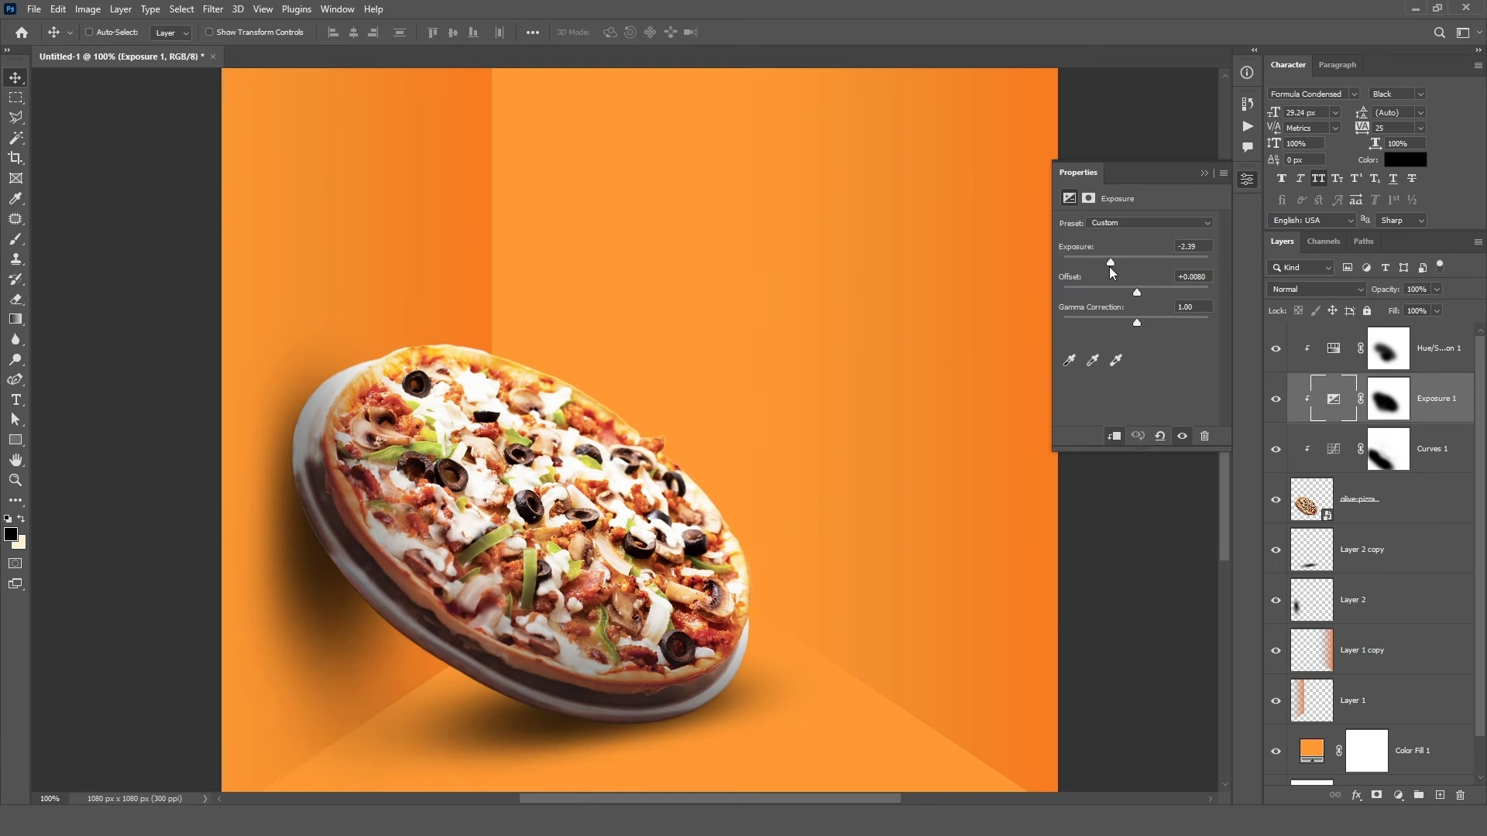
- Add a Color Overlay to the pizza layer in #f58125 with Linear Burn blending at 18% opacity
click(1339, 500)
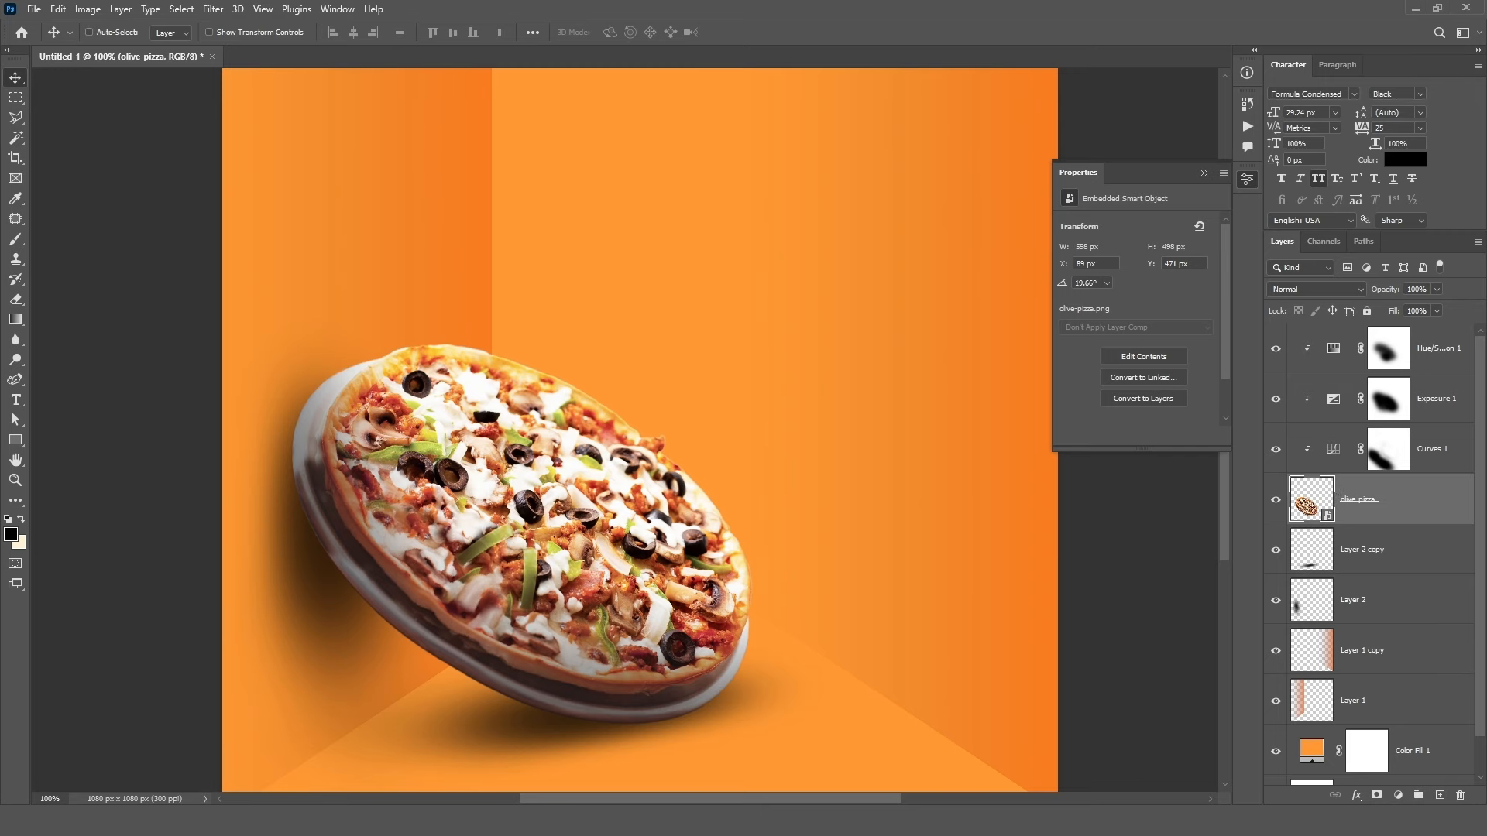
click(1356, 795)
click(1398, 727)
click(1121, 486)
click(440, 175)
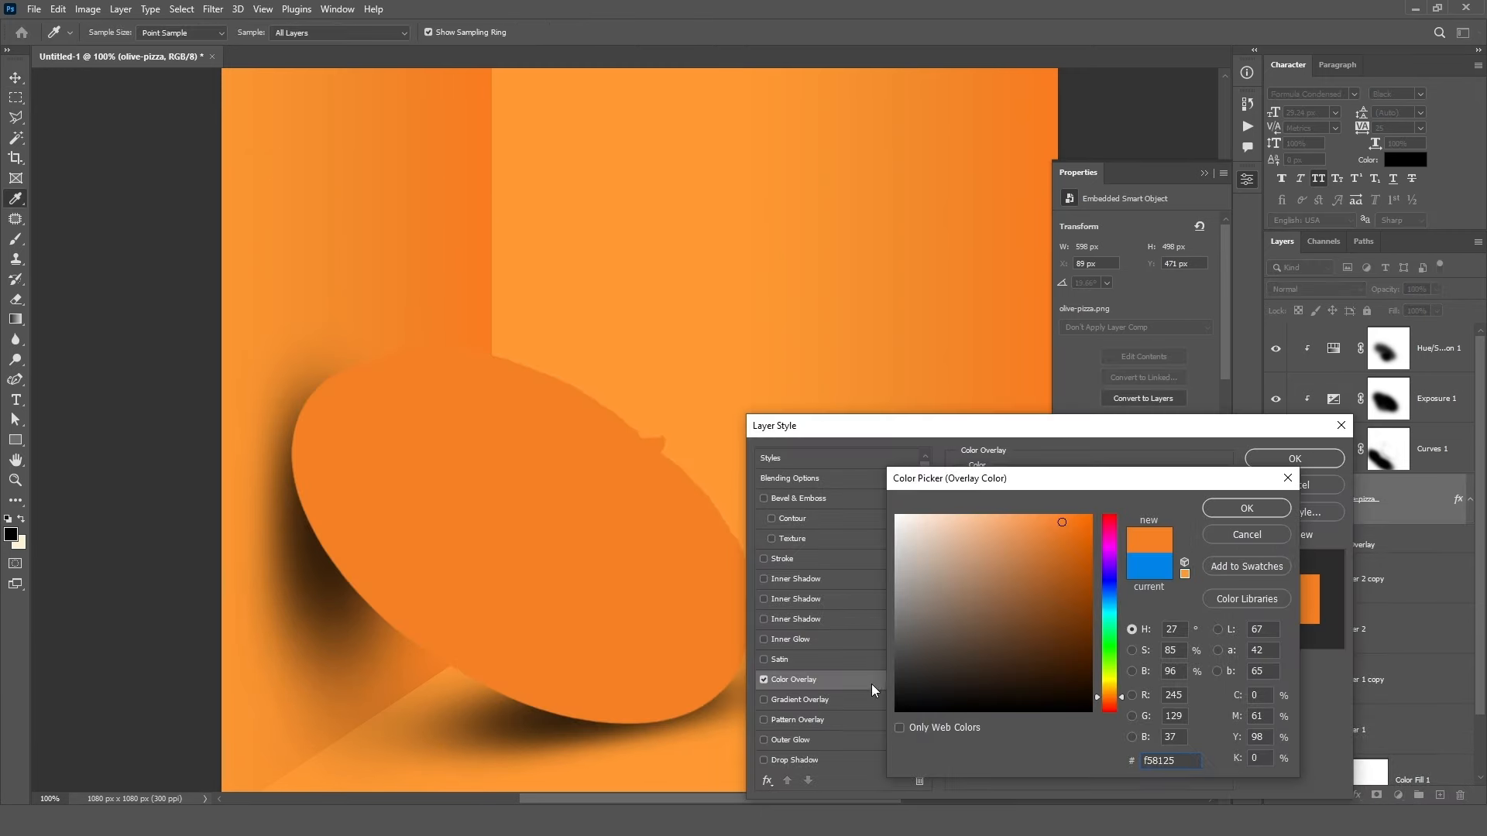
click(1208, 511)
click(1075, 488)
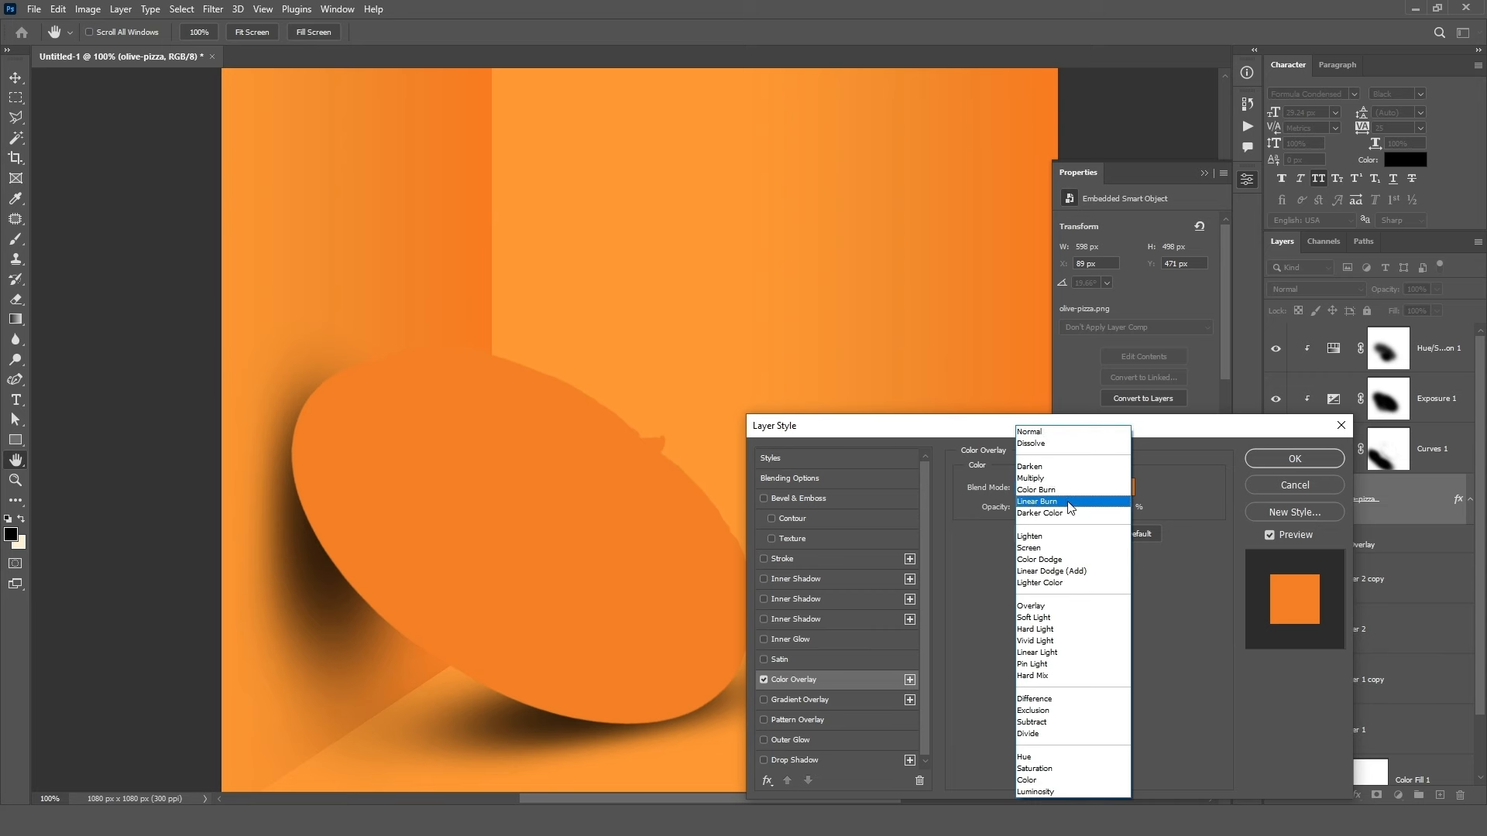
click(1068, 503)
drag(1041, 504, 1032, 508)
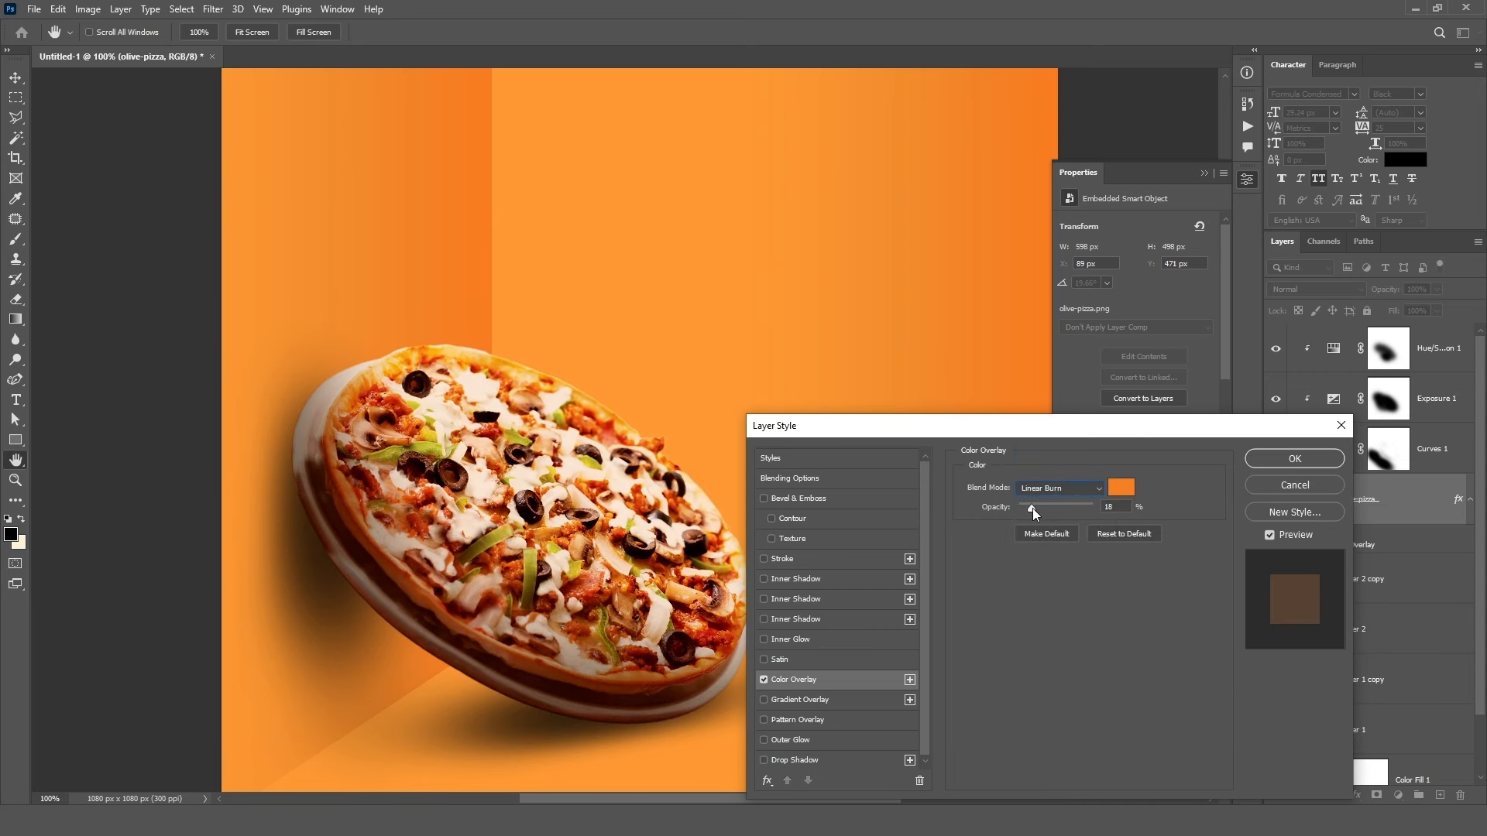
- Change the pizza's Color Overlay to #ff9933 at 13% opacity and apply the layer style
click(1123, 487)
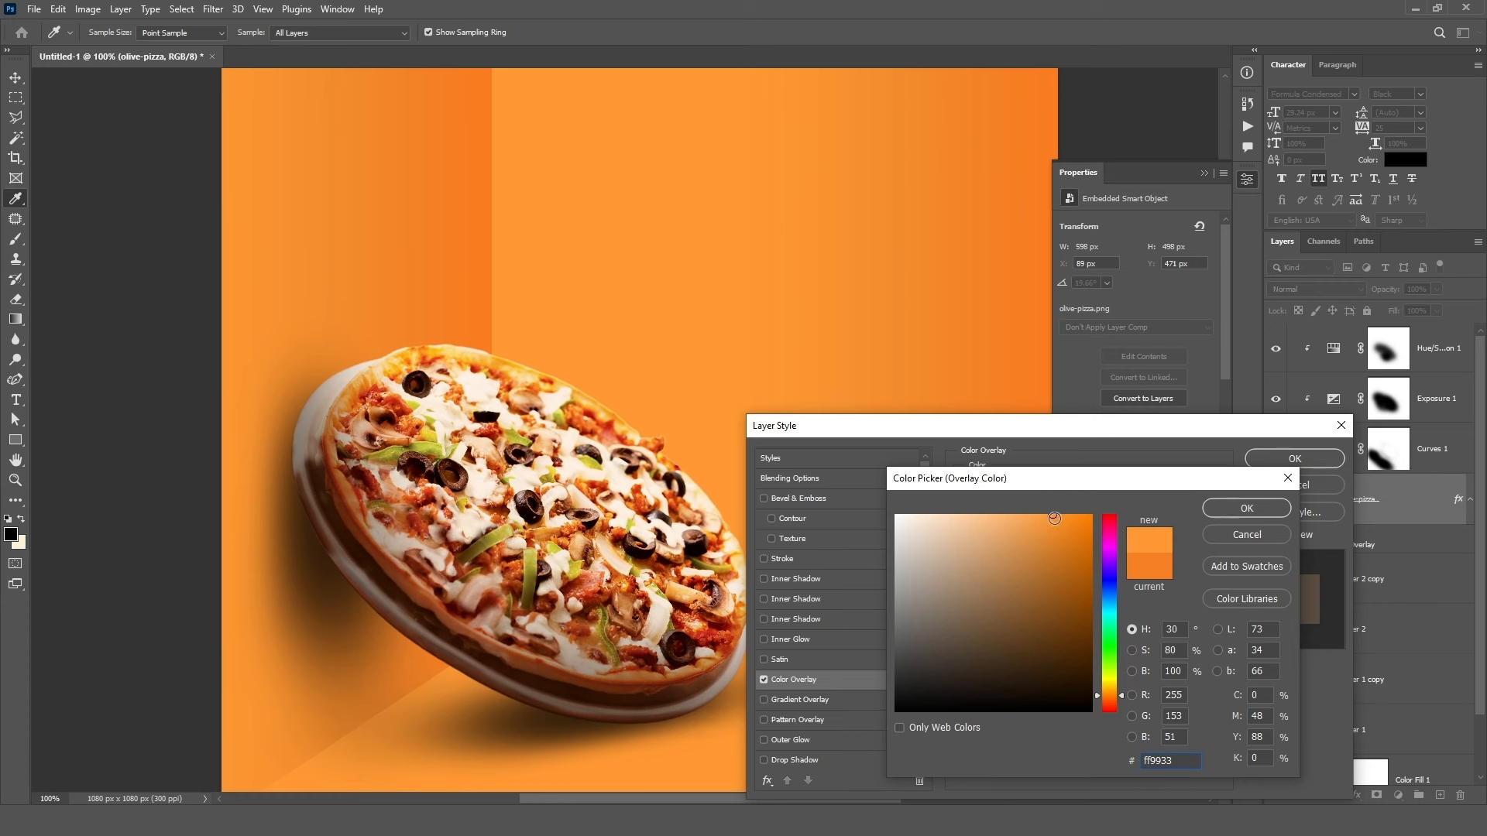
click(1218, 509)
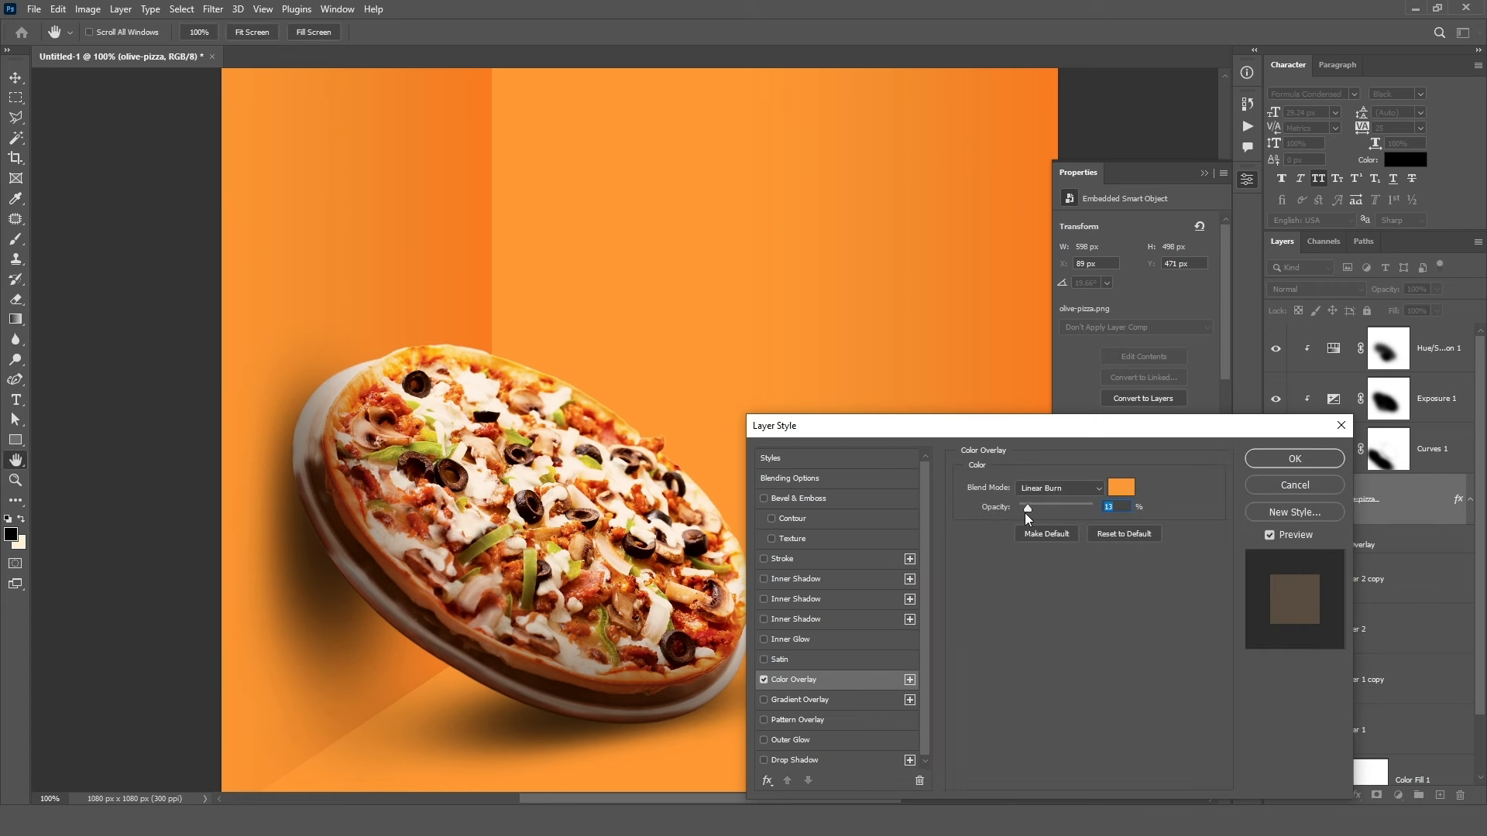
click(1278, 460)
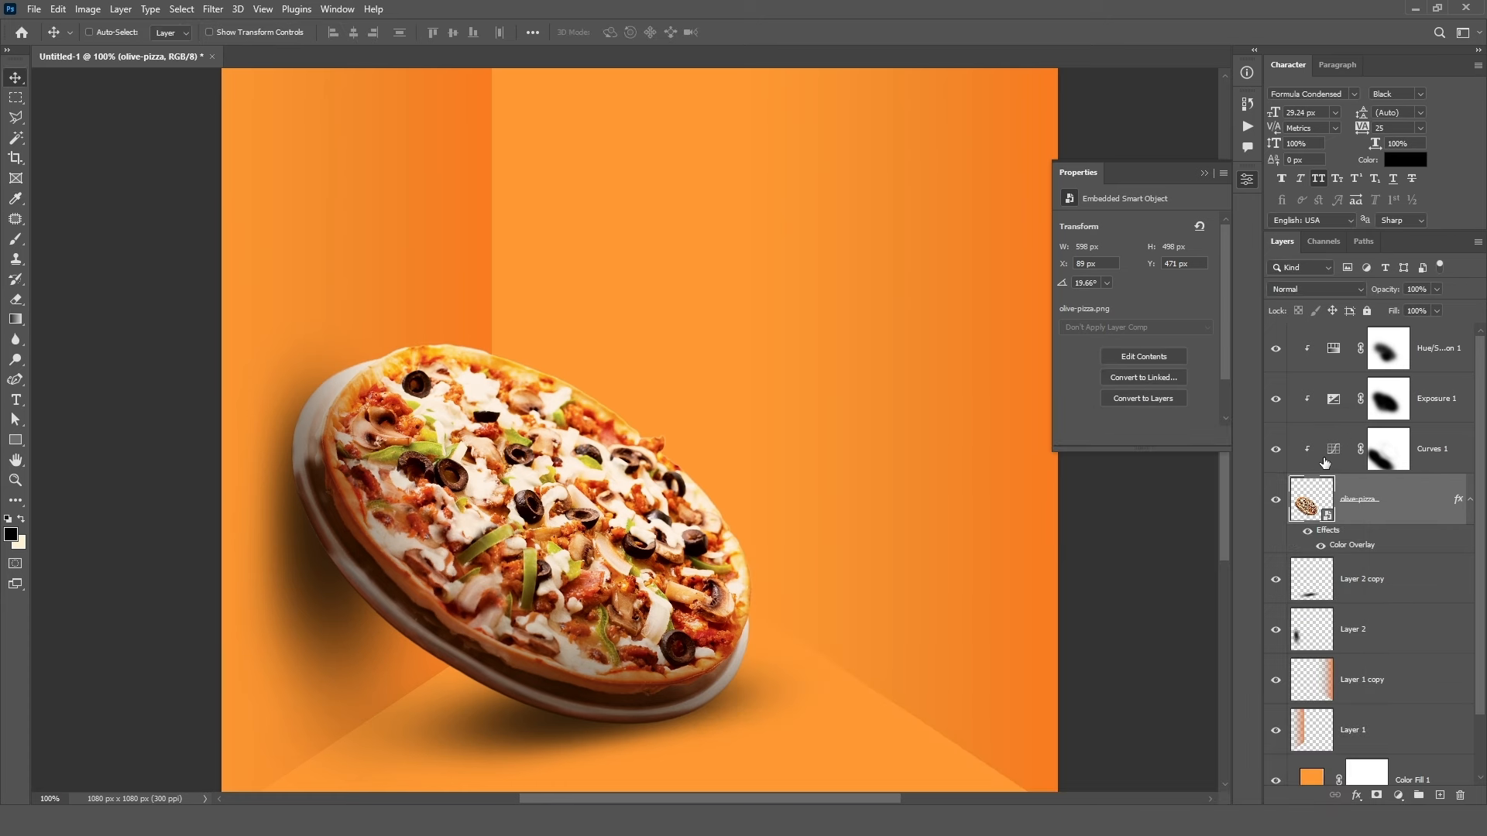
- Adjust the upper point of the pizza's Curves adjustment to input 136, output 193
click(1332, 457)
drag(1156, 292, 1155, 288)
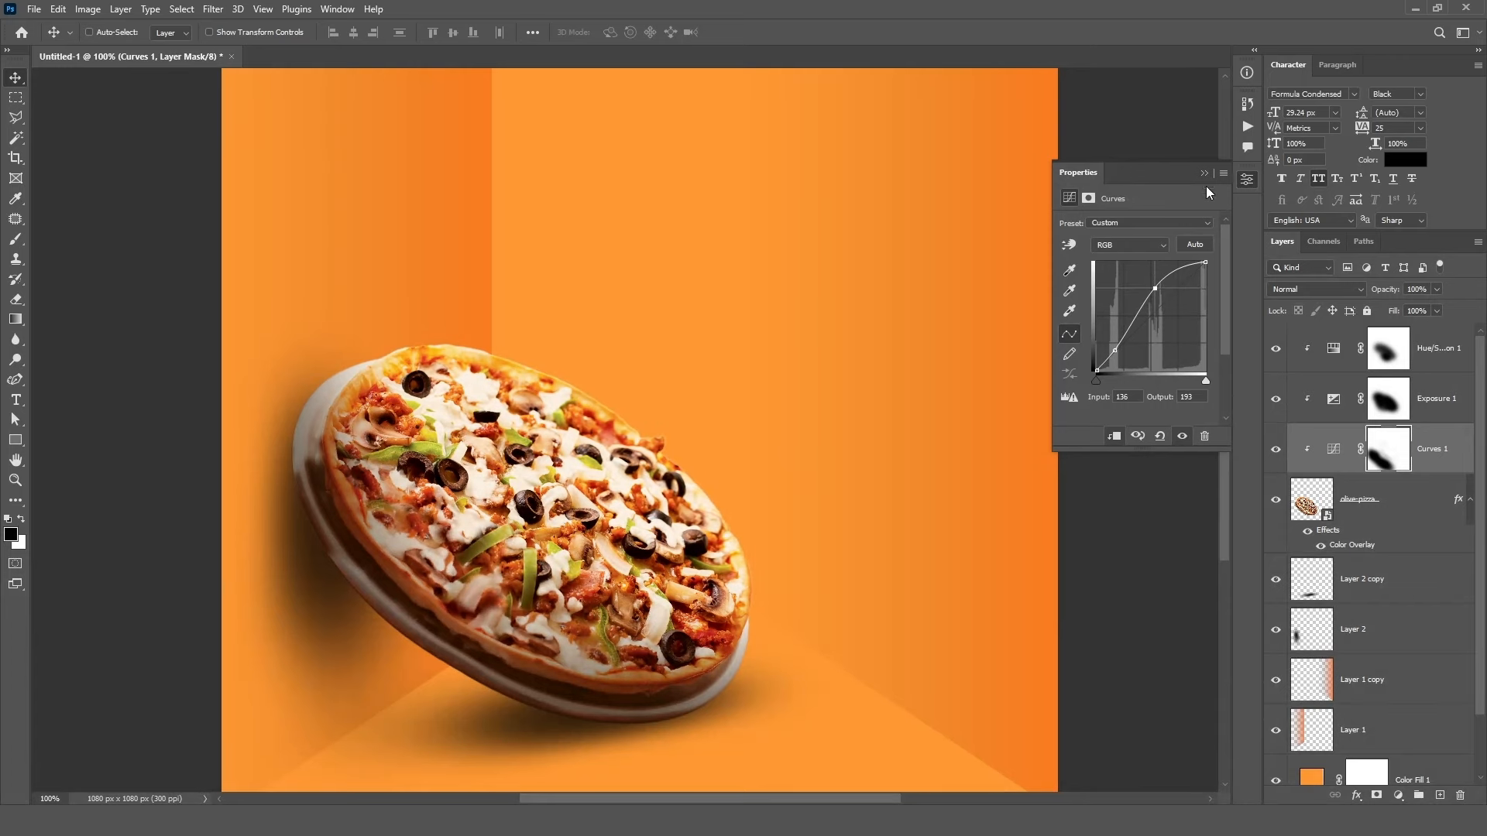
- Add an orange Linear Dodge (Add) Inner Shadow to the pizza layer with 96° angle, 18 px distance and 24 px size, adjusting its opacity
click(1387, 506)
click(1356, 796)
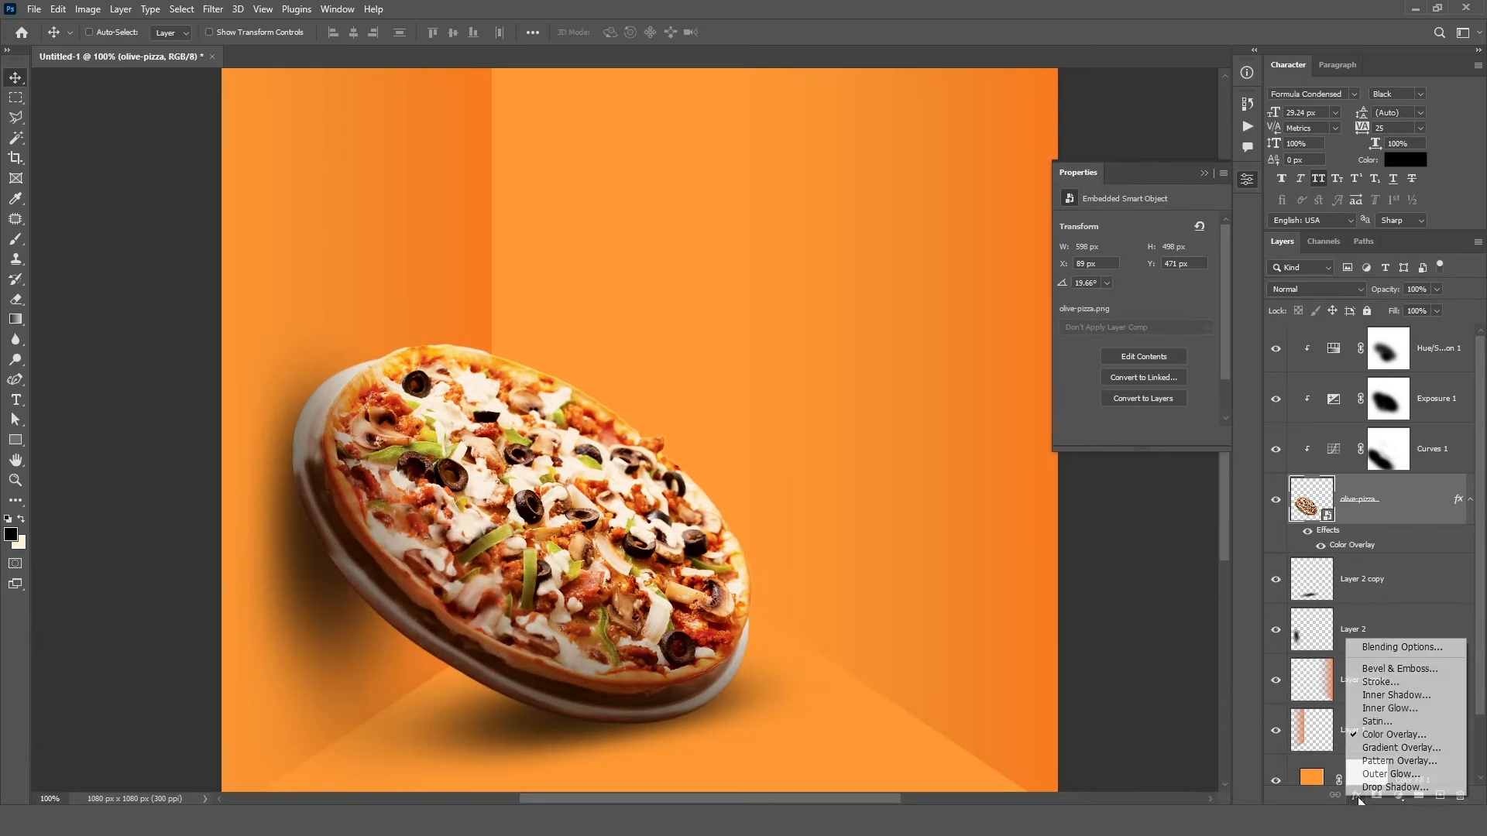
click(1404, 696)
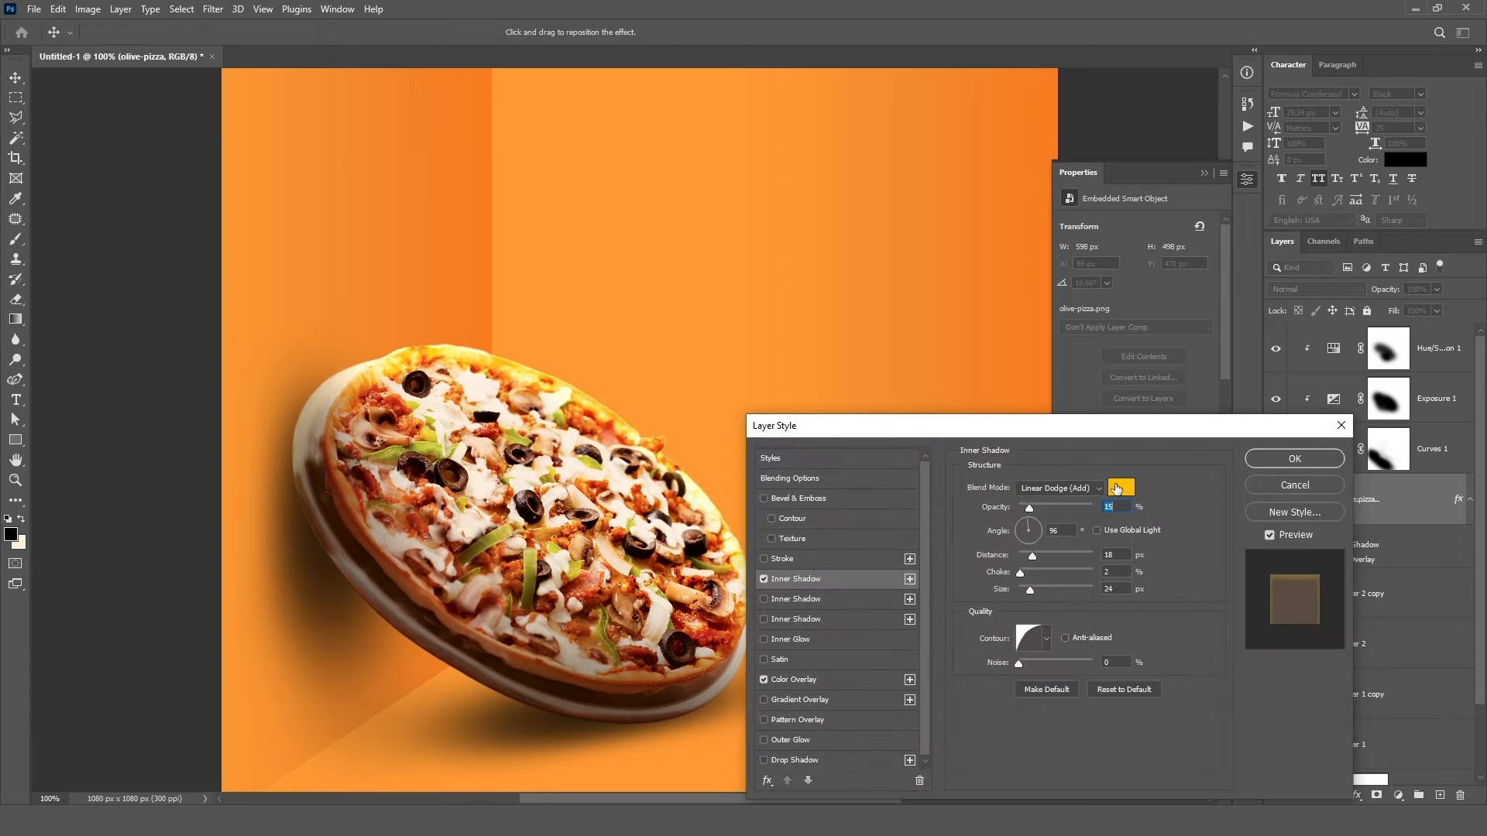
click(1120, 487)
click(1244, 509)
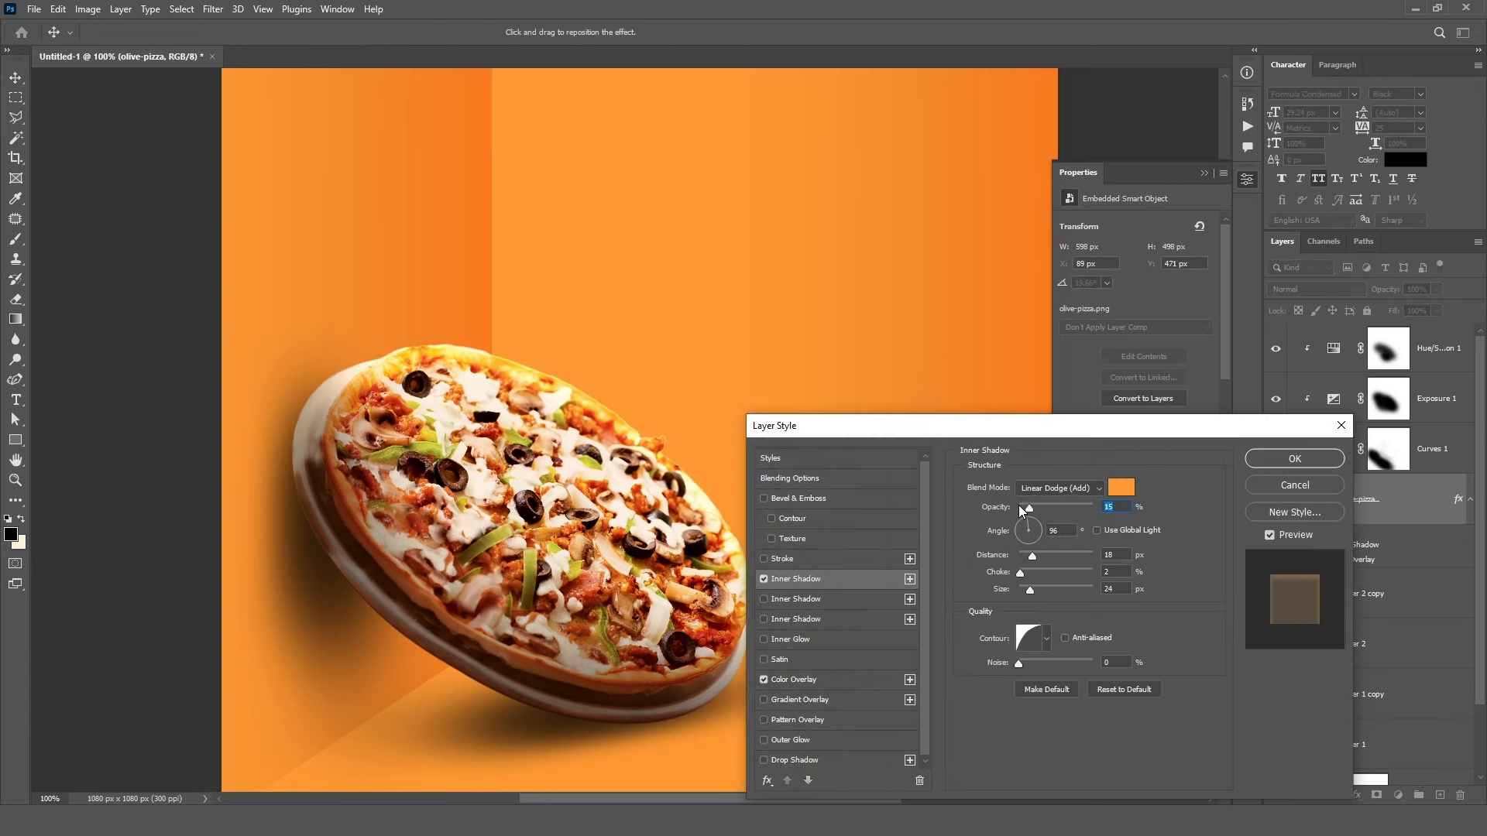
drag(1030, 507, 1033, 506)
click(1298, 458)
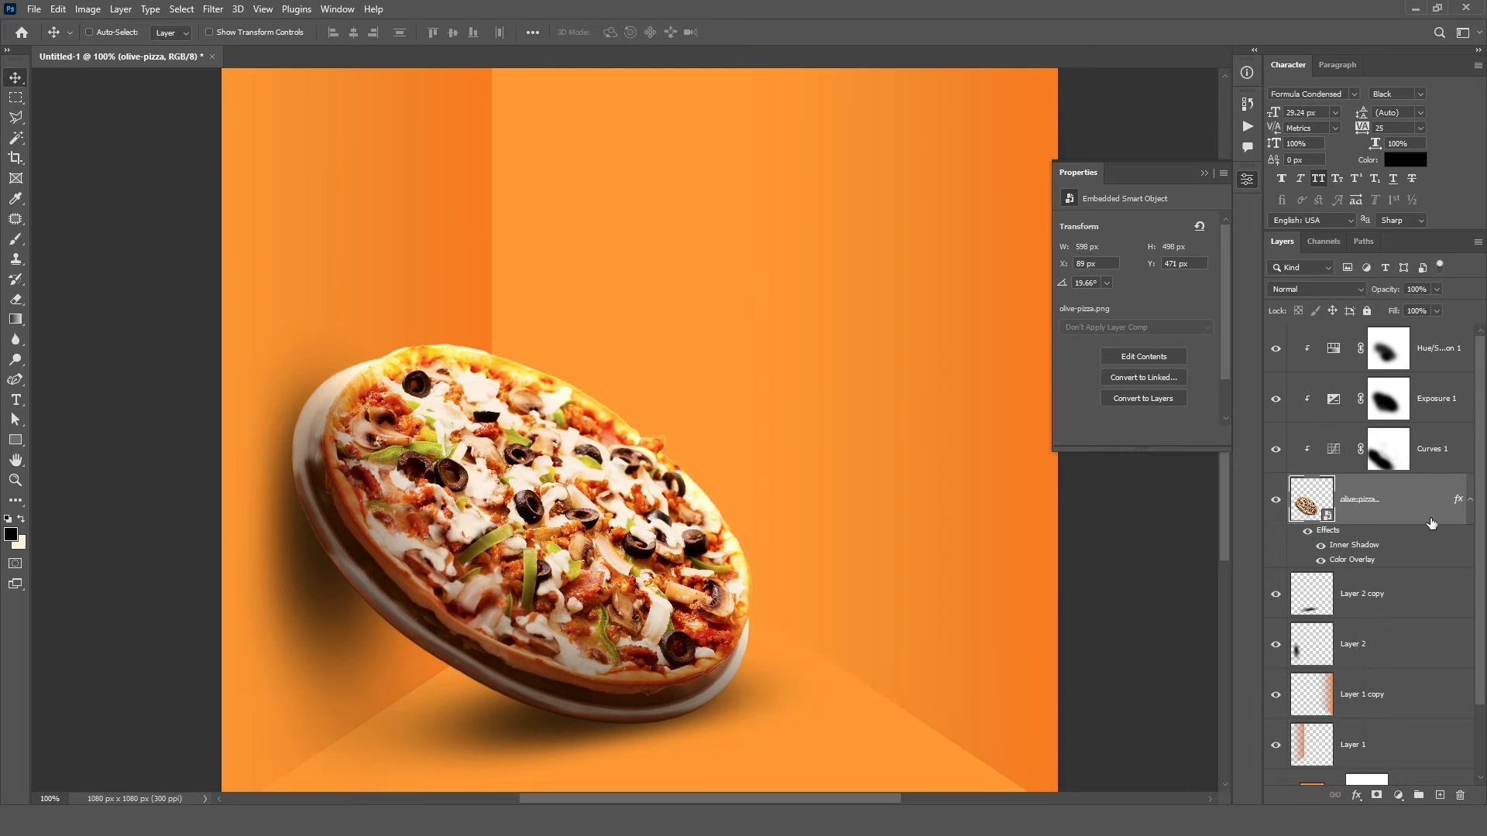
- Rotate the floor shadow slightly clockwise and reposition it beneath the pizza's lower edge
click(1422, 641)
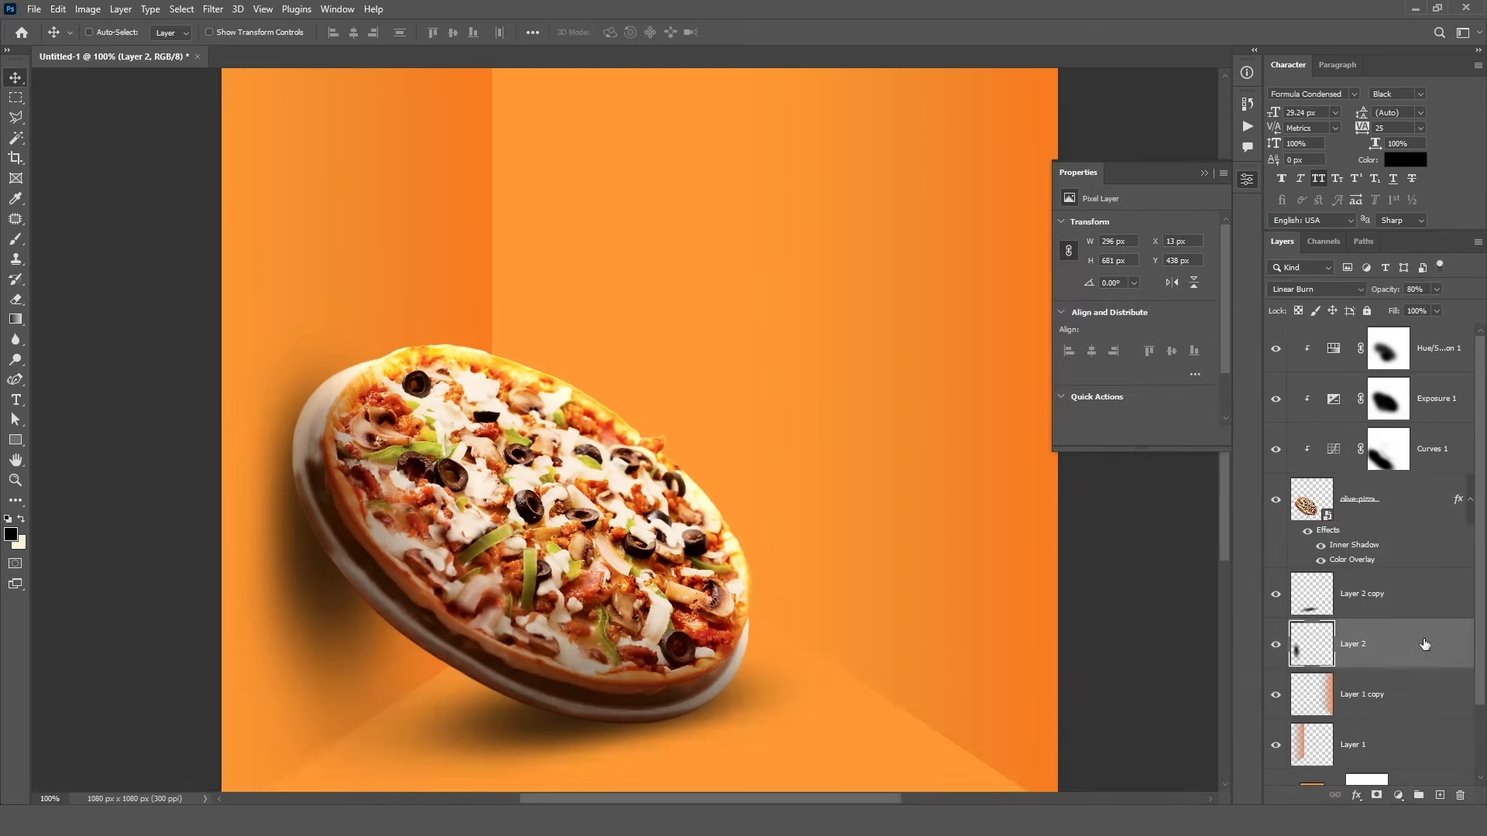
click(1409, 597)
drag(651, 714, 652, 716)
key(ctrl+t)
drag(195, 594, 222, 569)
drag(659, 740, 623, 746)
click(766, 32)
- Group the pizza, its three adjustment layers and both shadow layers, and name the group Image-01
click(1415, 647)
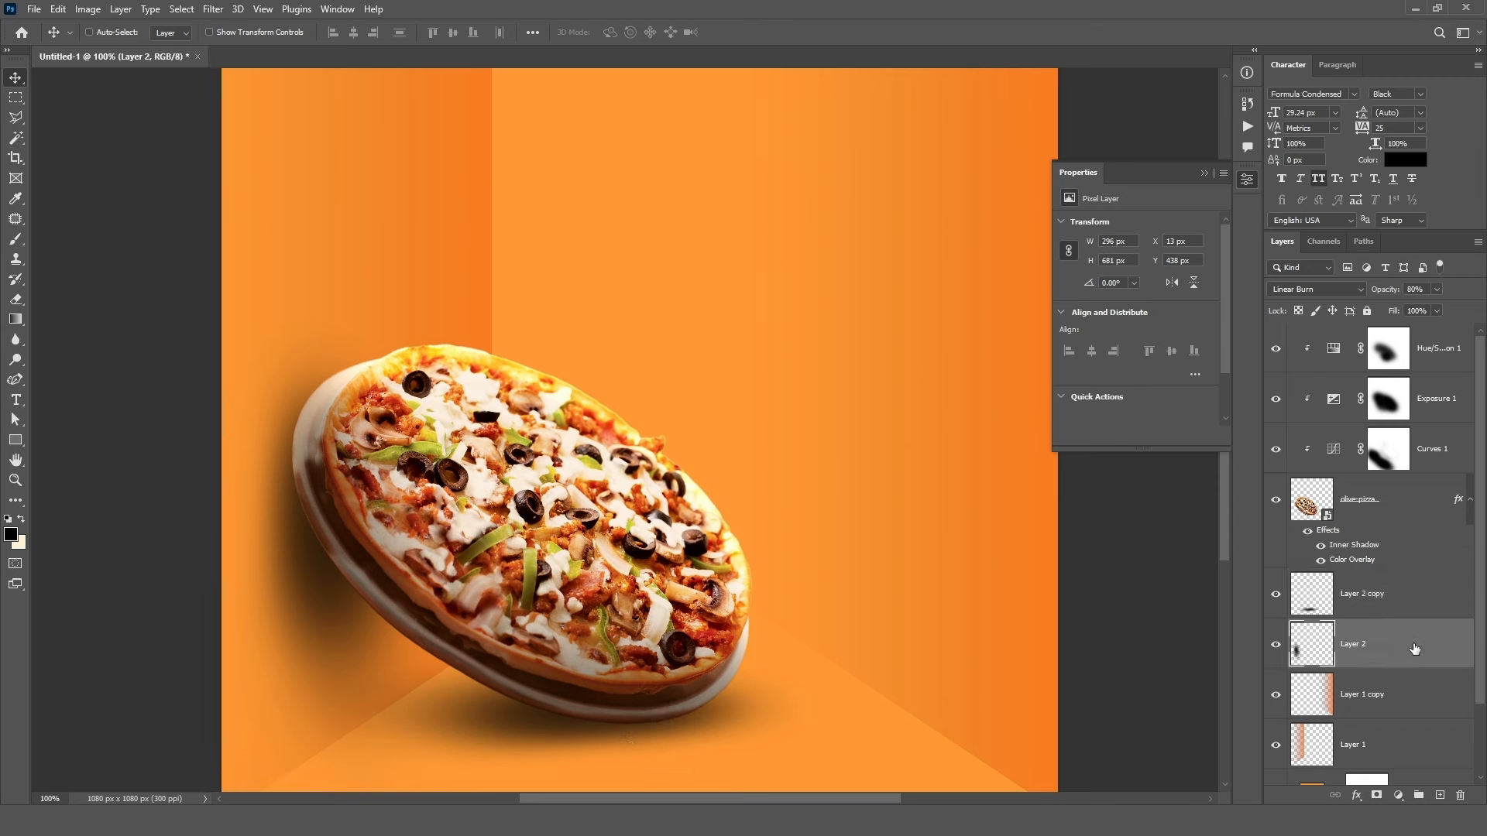
shift+click(1448, 358)
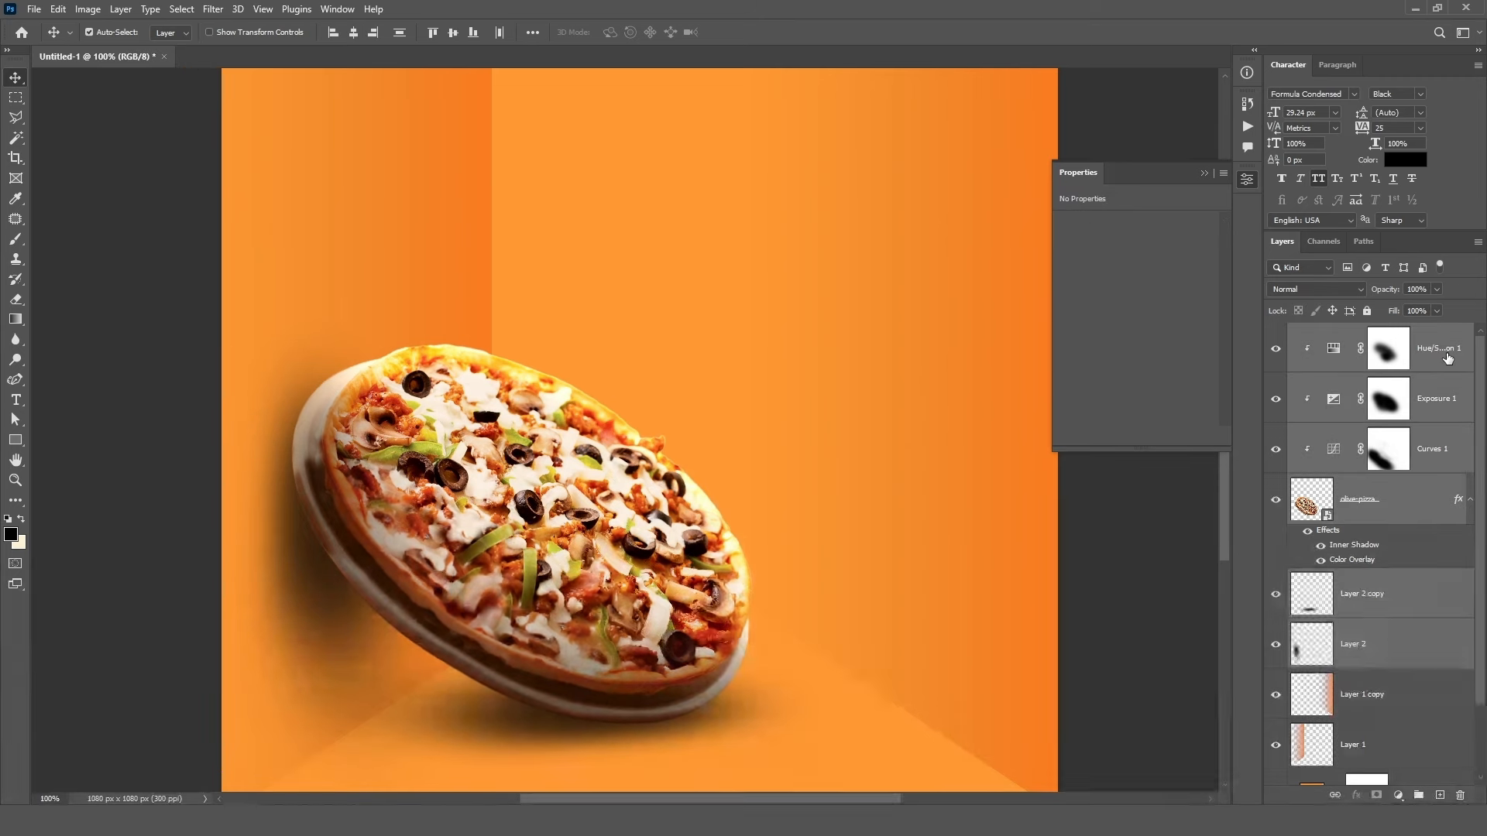
click(1418, 796)
double_click(1336, 331)
text(Im)
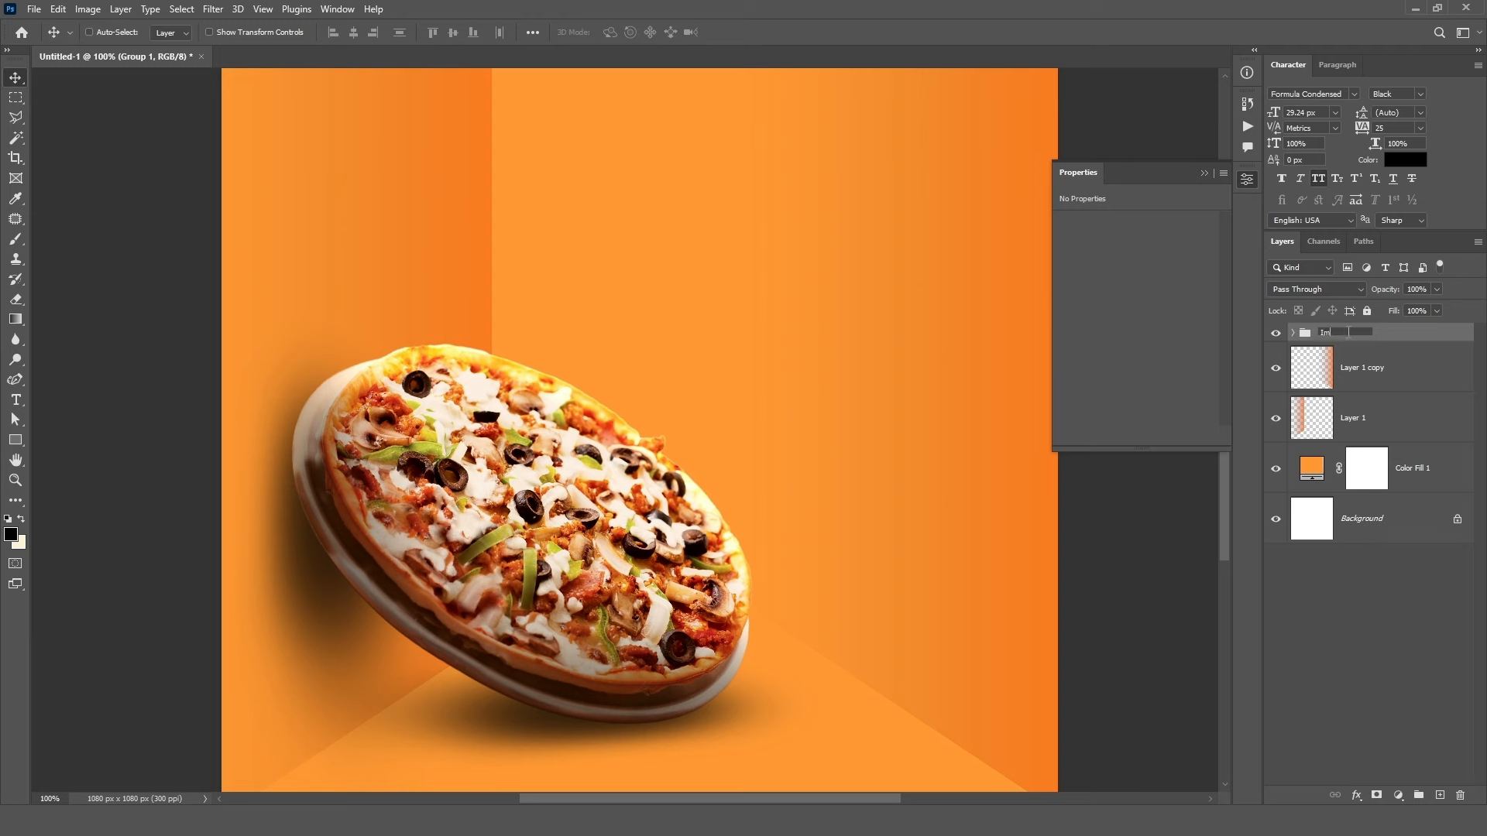
text(age-01)
key(Return)
- Duplicate the Image-01 group, shift the copy sideways to the right and flip it horizontally
drag(1345, 335, 1440, 795)
drag(579, 517, 754, 521)
key(ctrl+t)
right_click(754, 521)
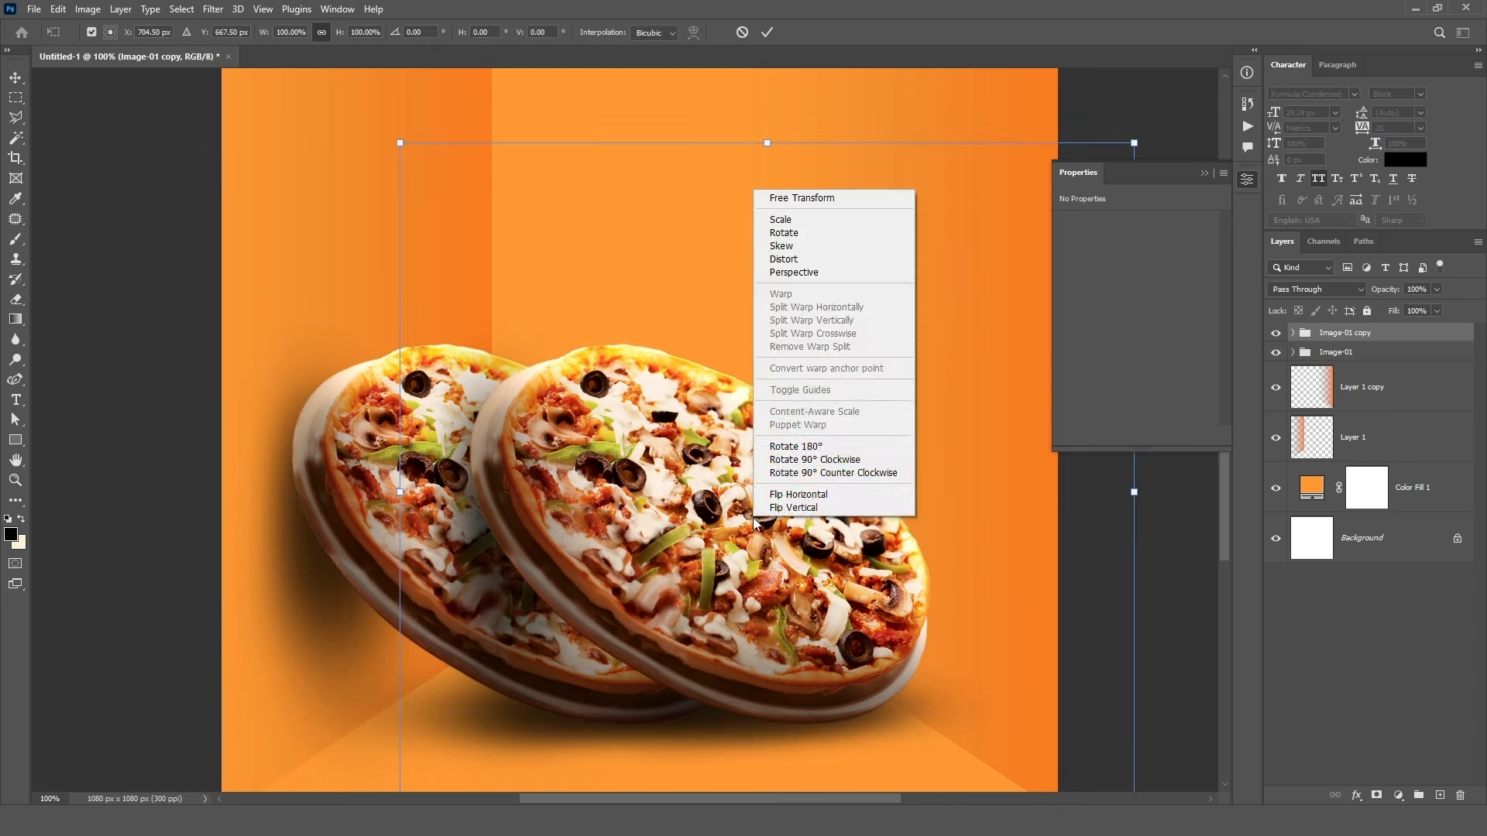
click(798, 495)
- Scale down the mirrored pizza, place it up and to the right of the original, and stack its group below Image-01
drag(881, 565, 821, 566)
drag(713, 142, 714, 302)
drag(775, 559, 713, 475)
click(766, 33)
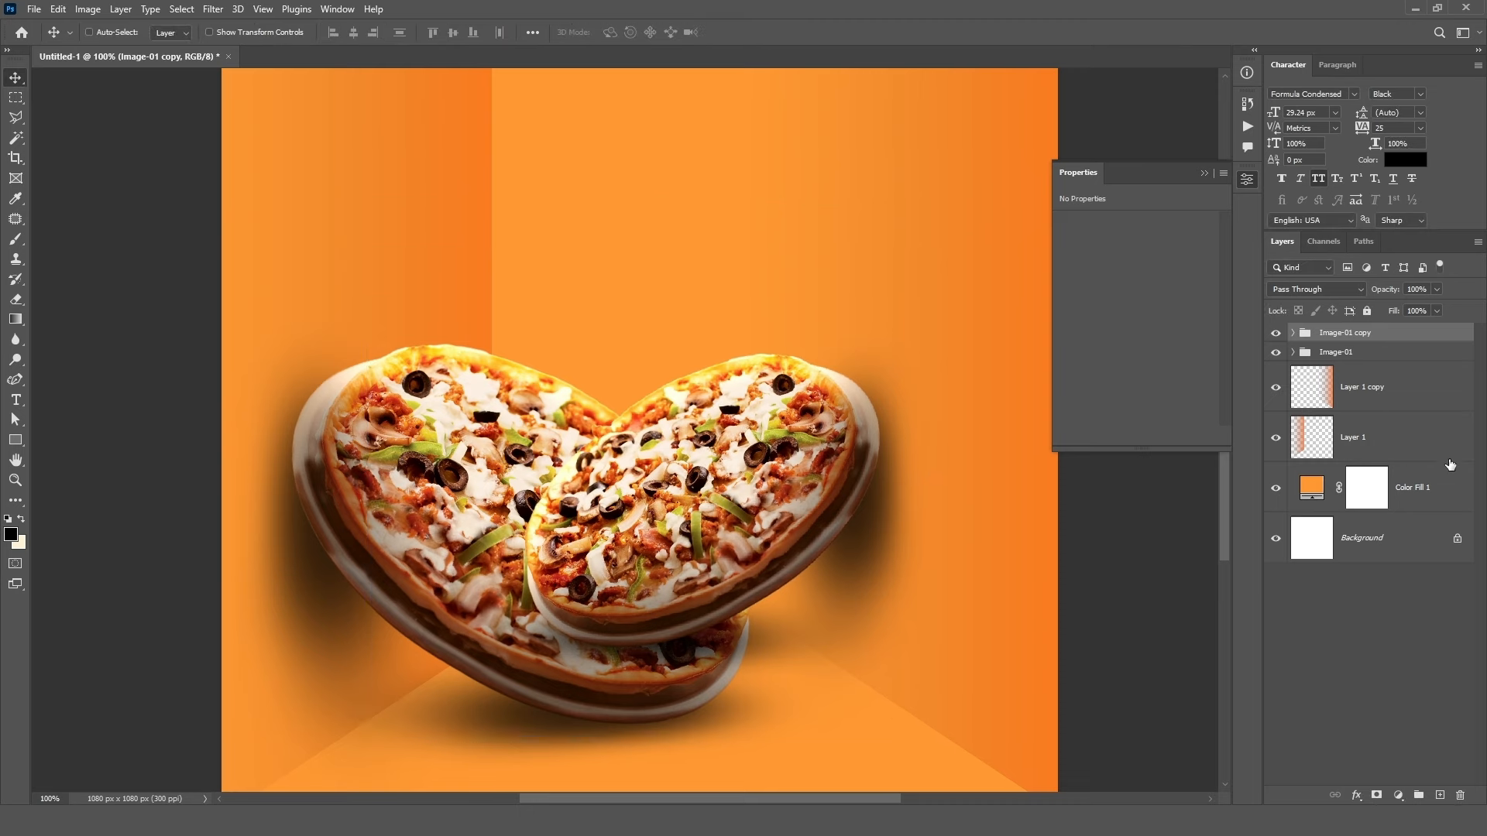
drag(1406, 341, 1398, 362)
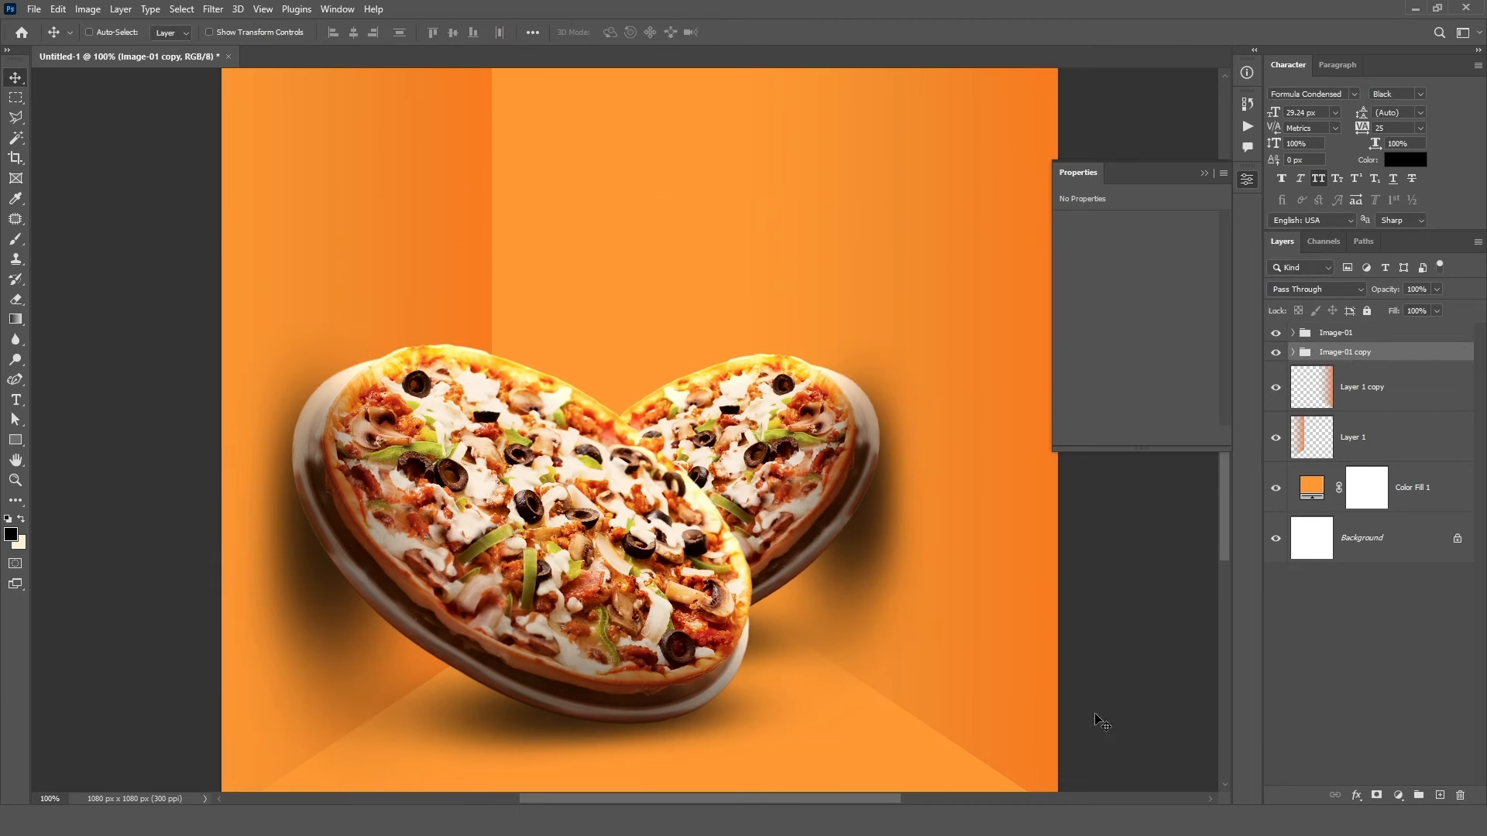
- Scale the Image-01 group down to about 92%
click(1343, 333)
key(ctrl+t)
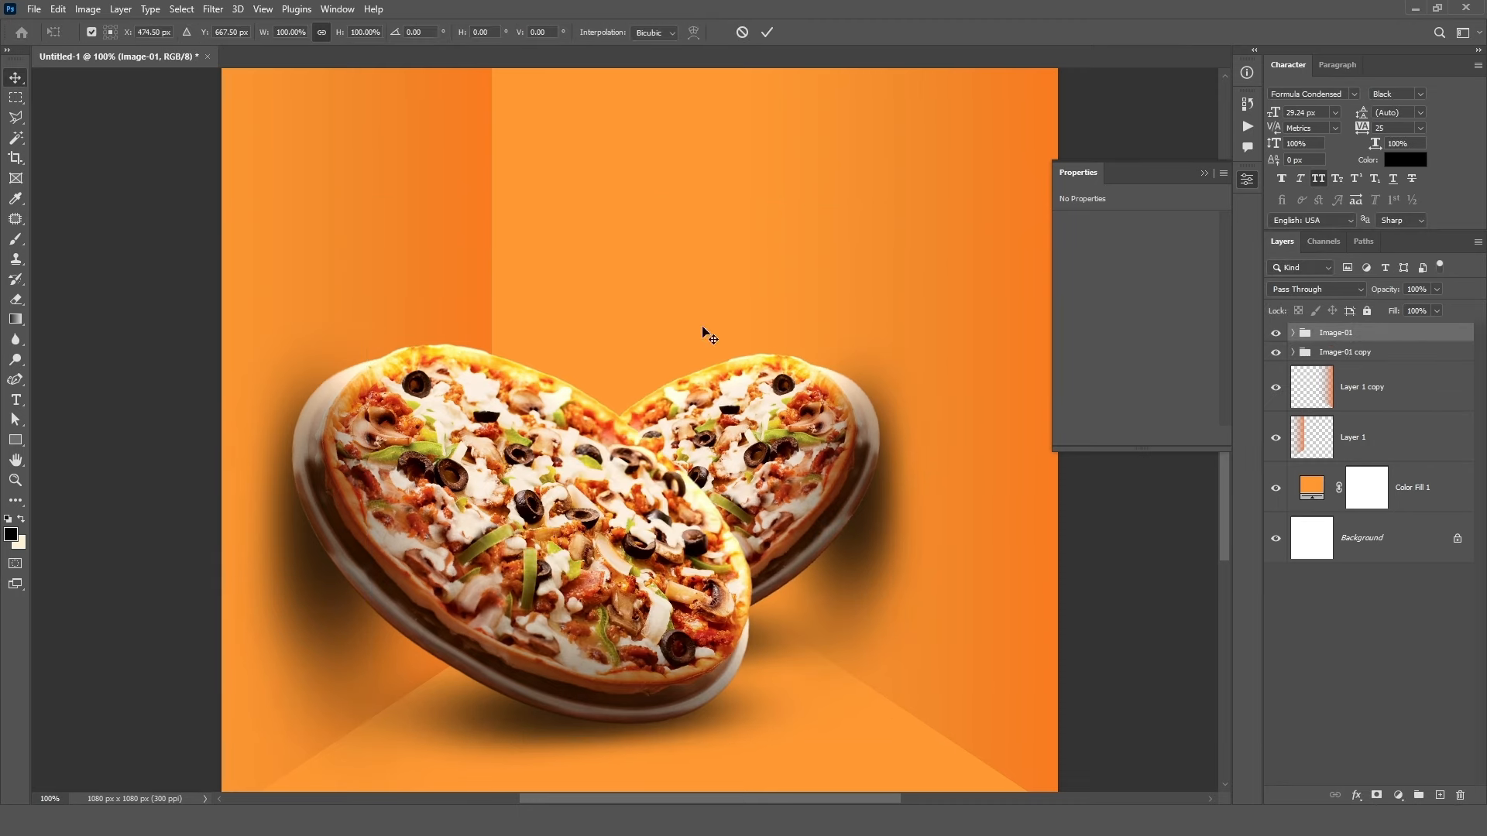
drag(591, 140, 589, 199)
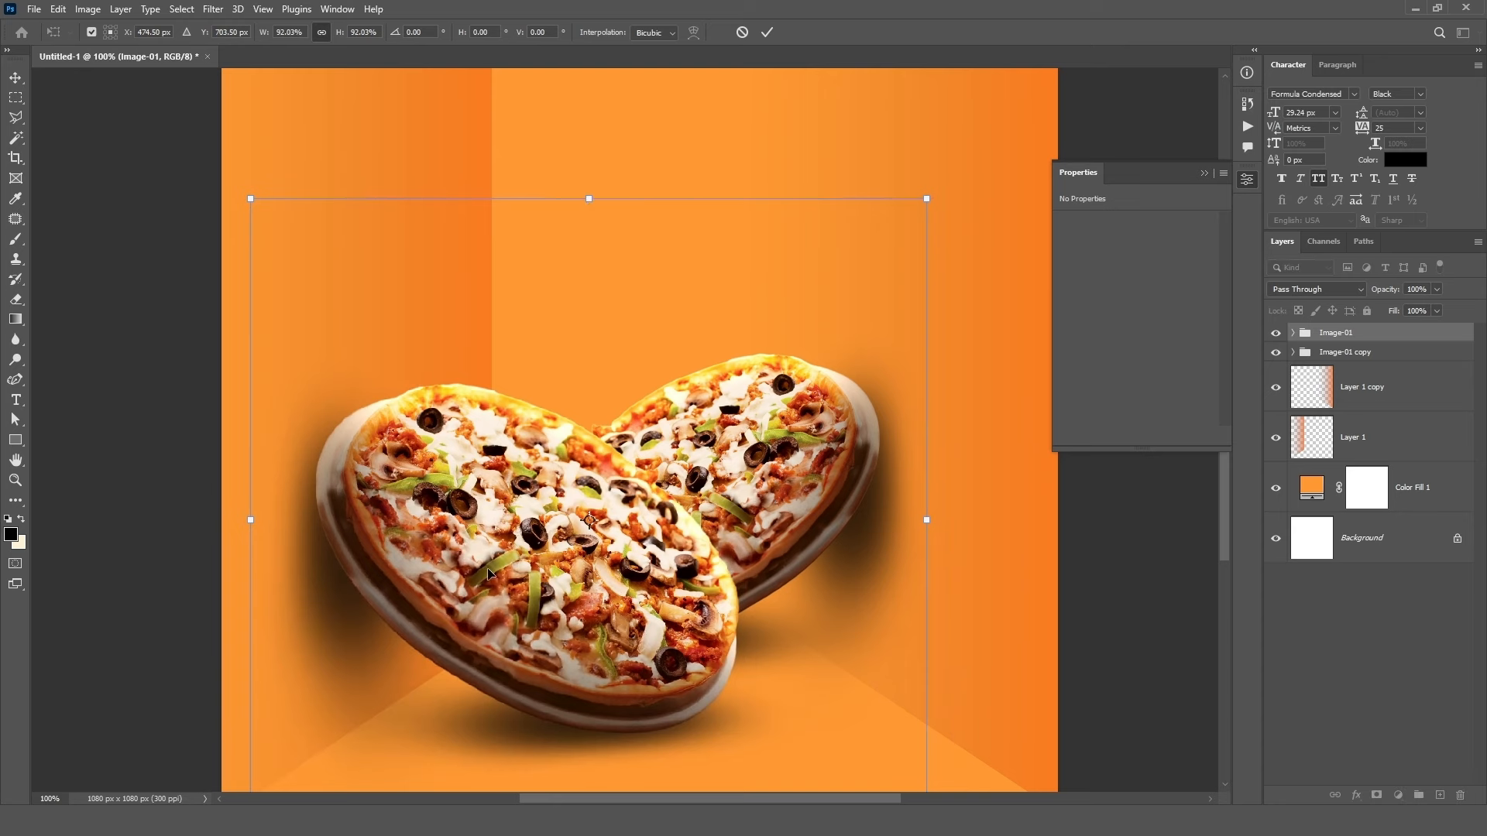
click(767, 32)
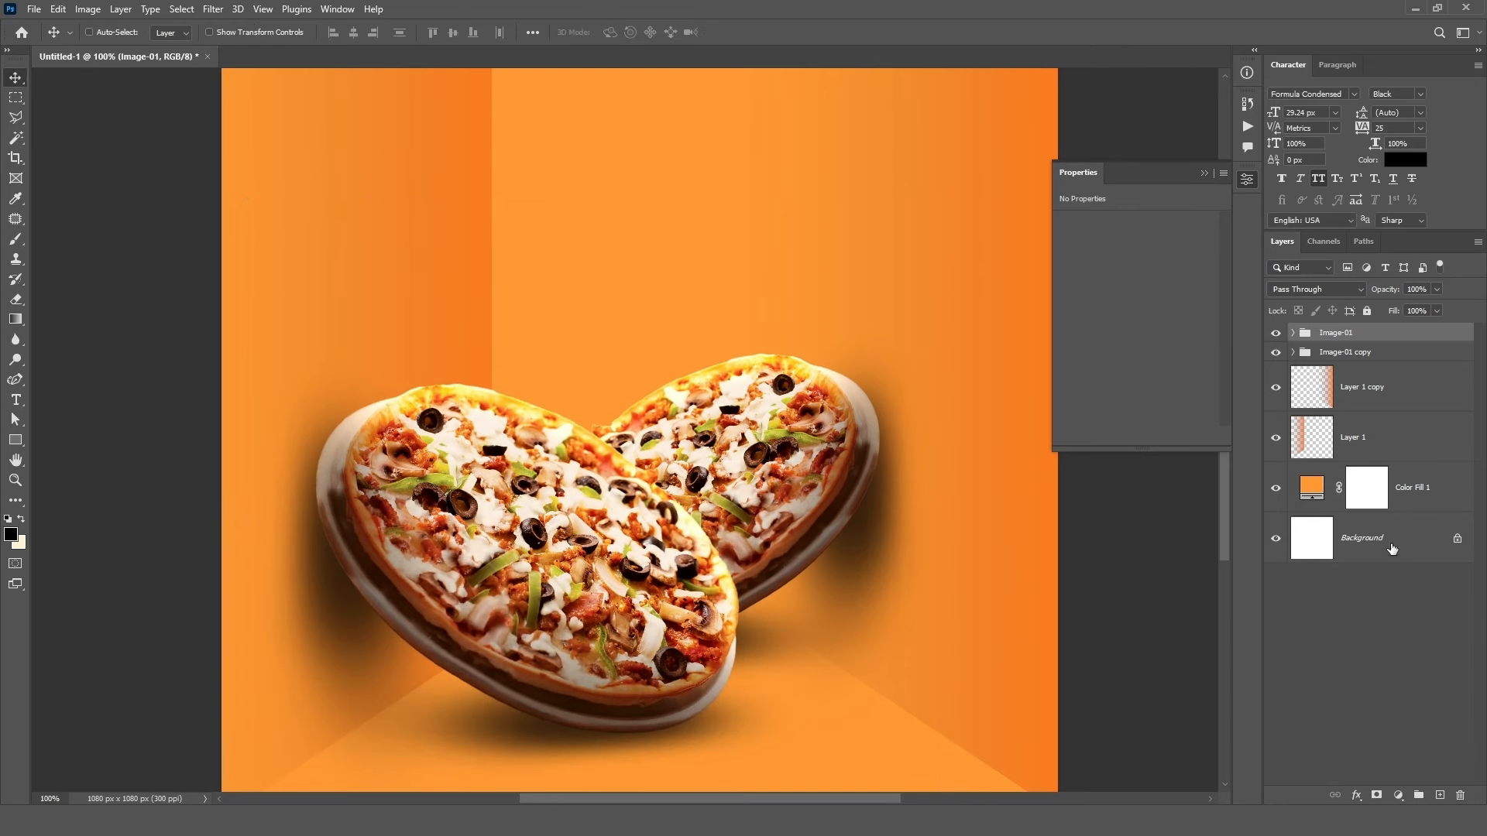
- Move the left wall shading on Layer 1 slightly up and left, and shift the Image-01 pizza left
click(1404, 430)
mouse_move(348, 282)
mouse_down()
mouse_move(332, 279)
mouse_move(338, 258)
mouse_up()
click(1402, 339)
drag(466, 531, 433, 530)
- Scale the Image-01 copy pizza down slightly and move it right, away from the front pizza
click(1386, 352)
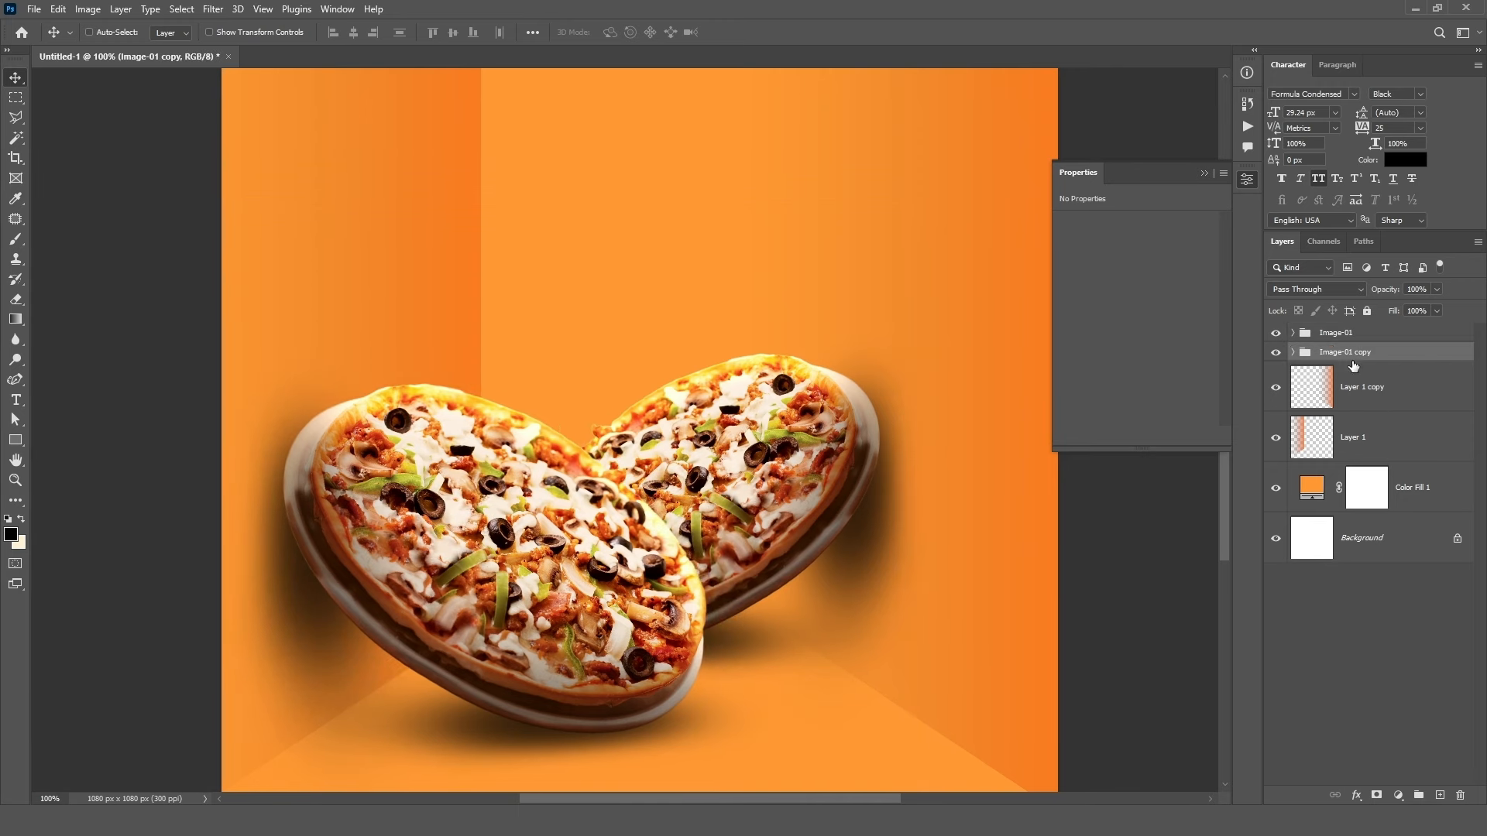
drag(842, 484, 843, 482)
key(ctrl+t)
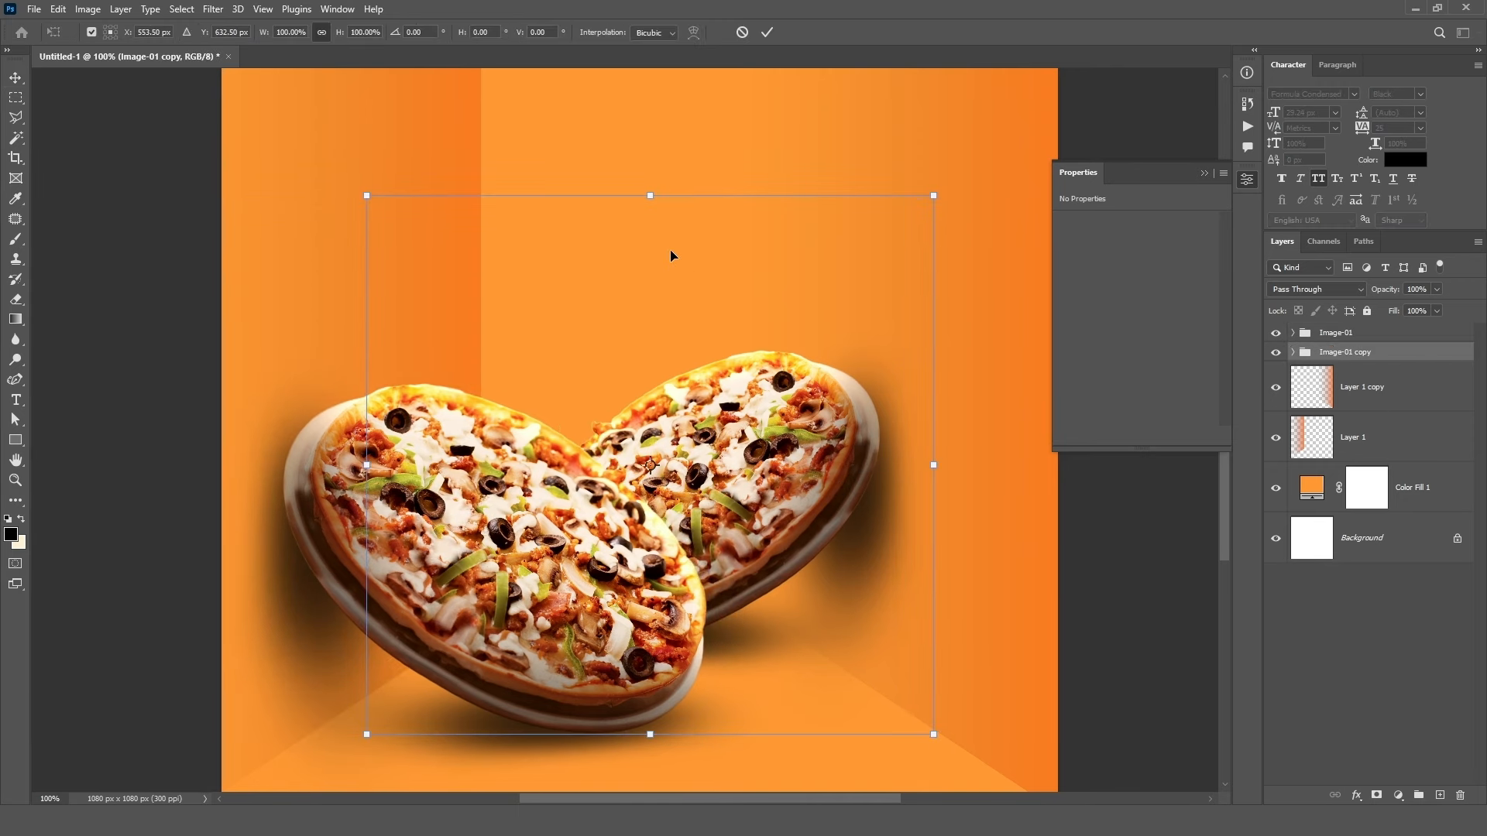
drag(650, 193, 650, 226)
drag(736, 465, 785, 465)
click(767, 32)
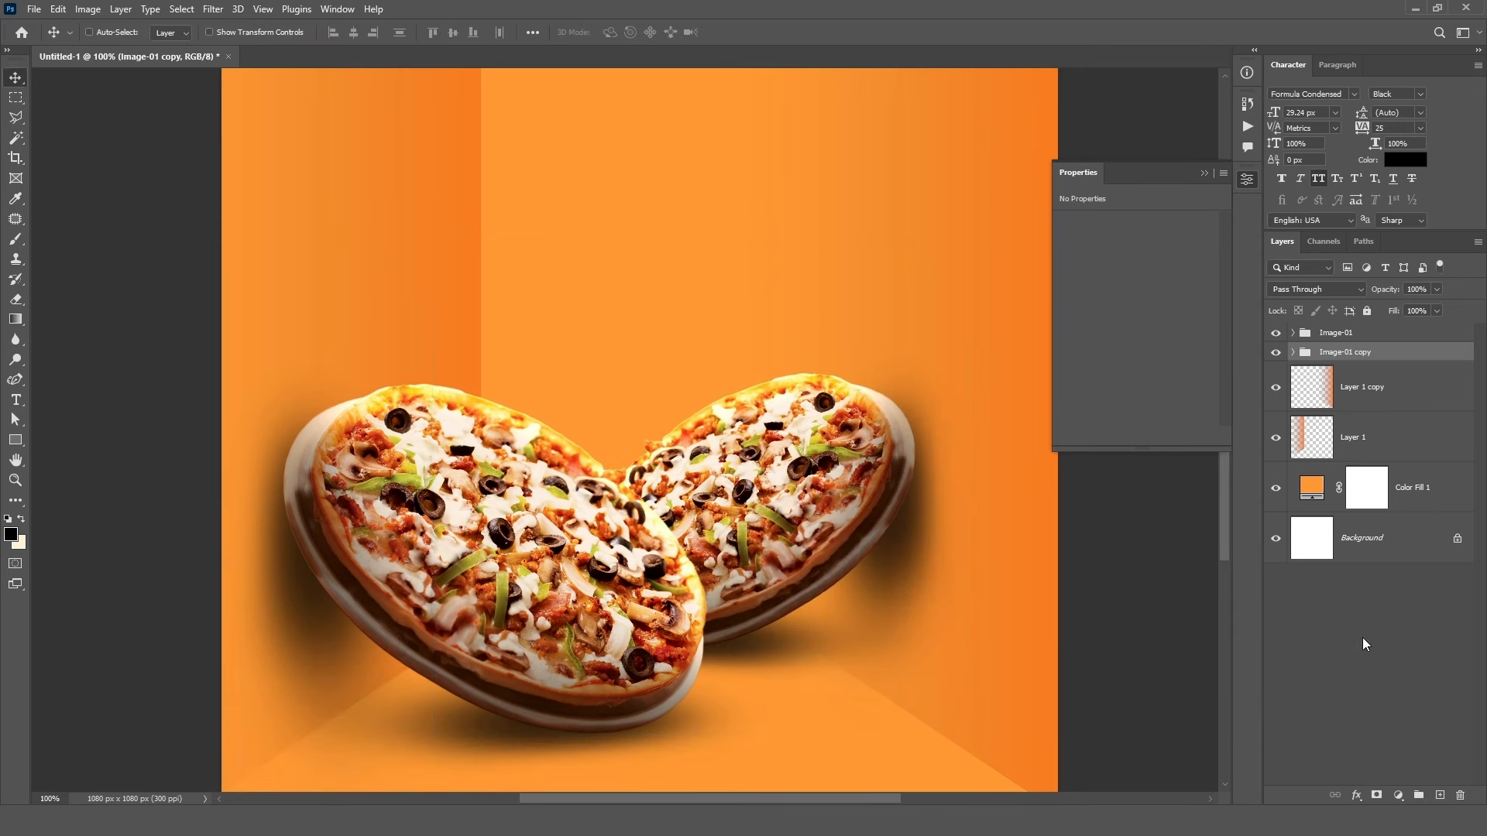
- Reposition the right wall shading on Layer 1 copy and stretch its width to about 119% to reach the canvas's right edge
click(1398, 404)
mouse_move(868, 476)
mouse_down()
mouse_move(911, 506)
mouse_move(878, 465)
mouse_up()
drag(906, 525, 824, 538)
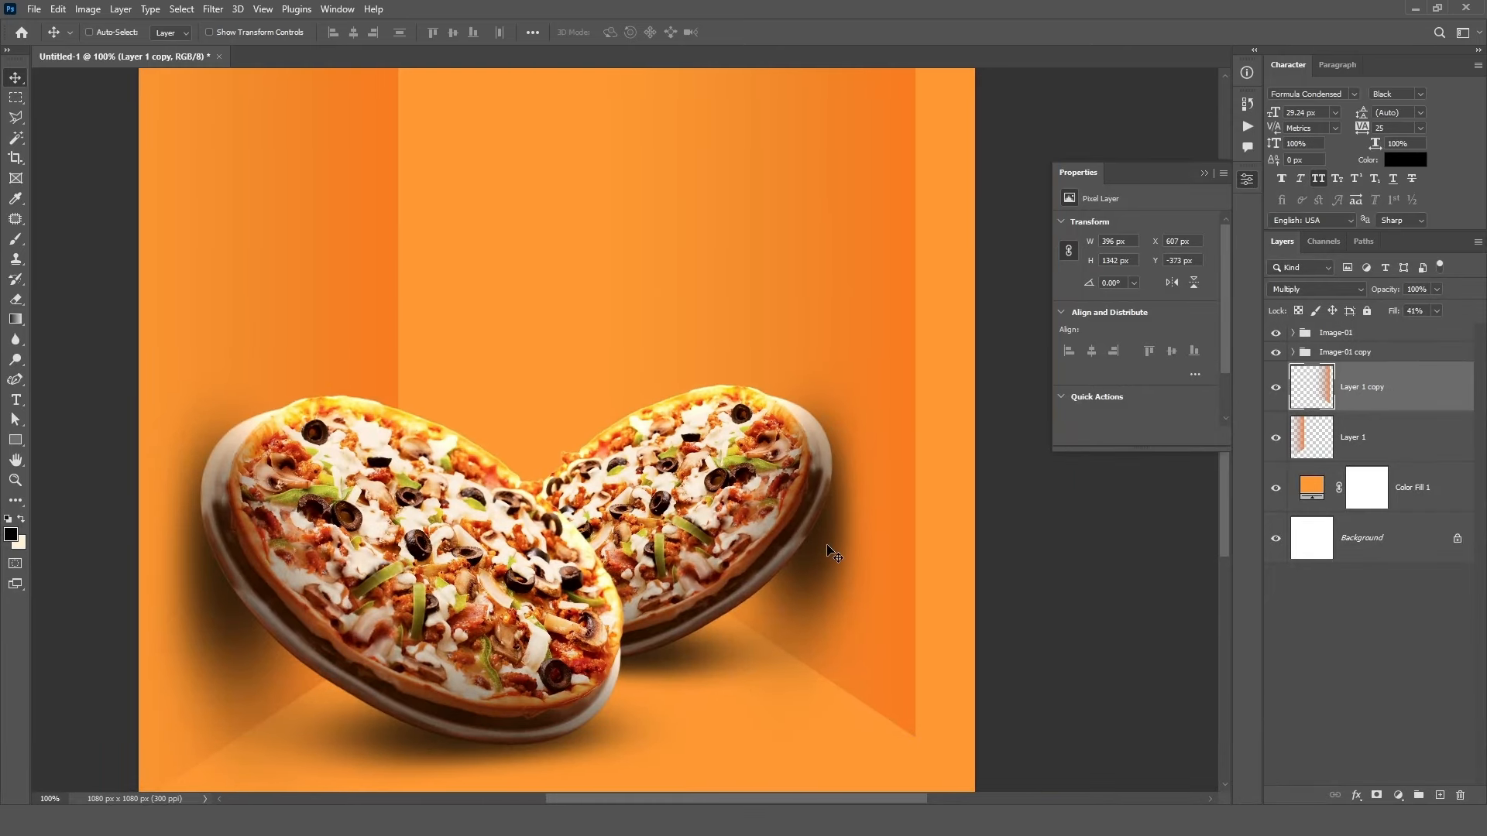
key(ctrl+t)
drag(914, 220, 974, 220)
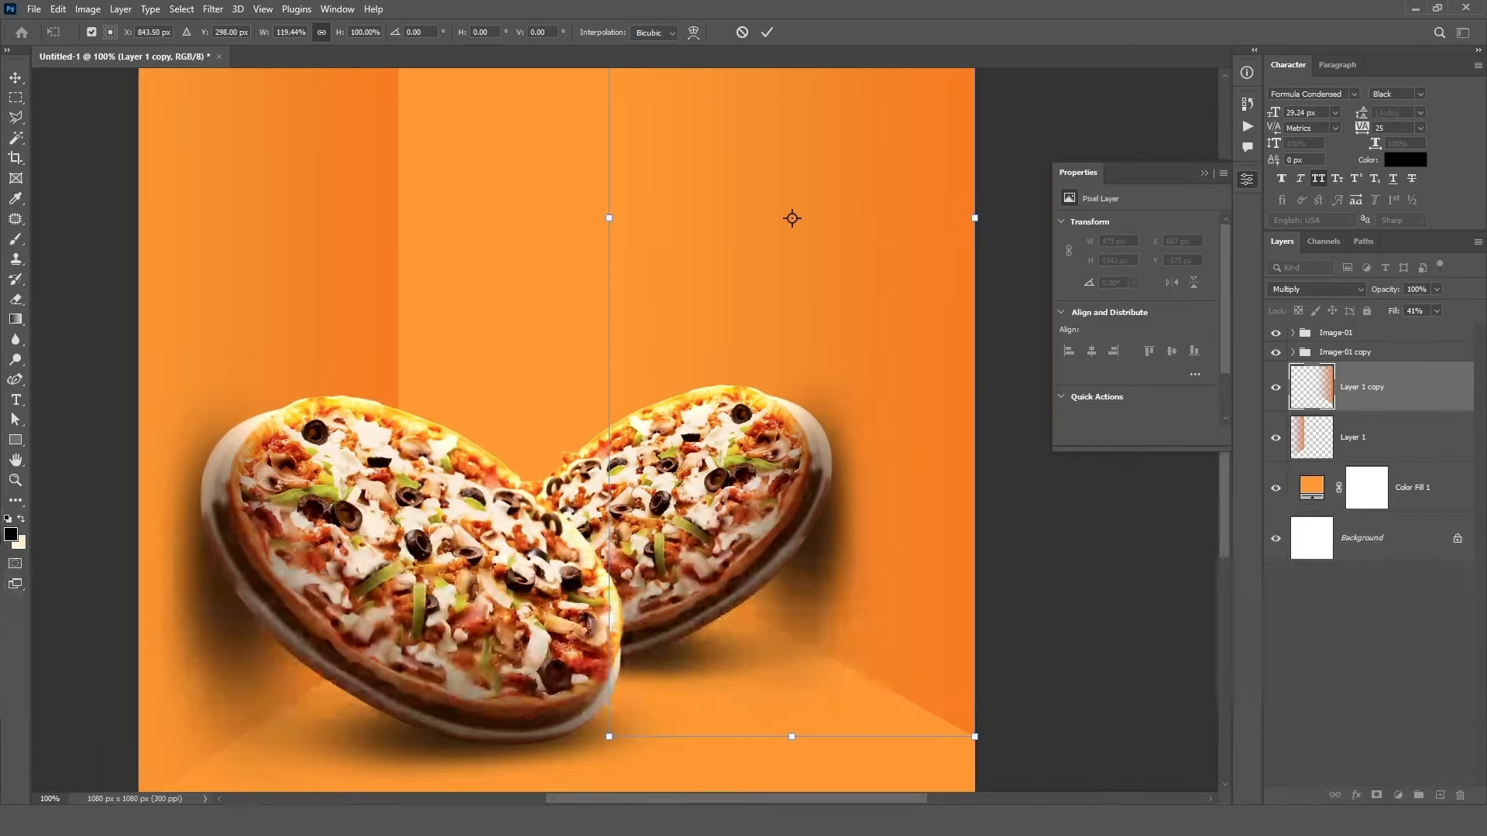
click(768, 33)
- Scale both pizza groups together to about 109% and center them in the room
scroll(830, 571, up, 3)
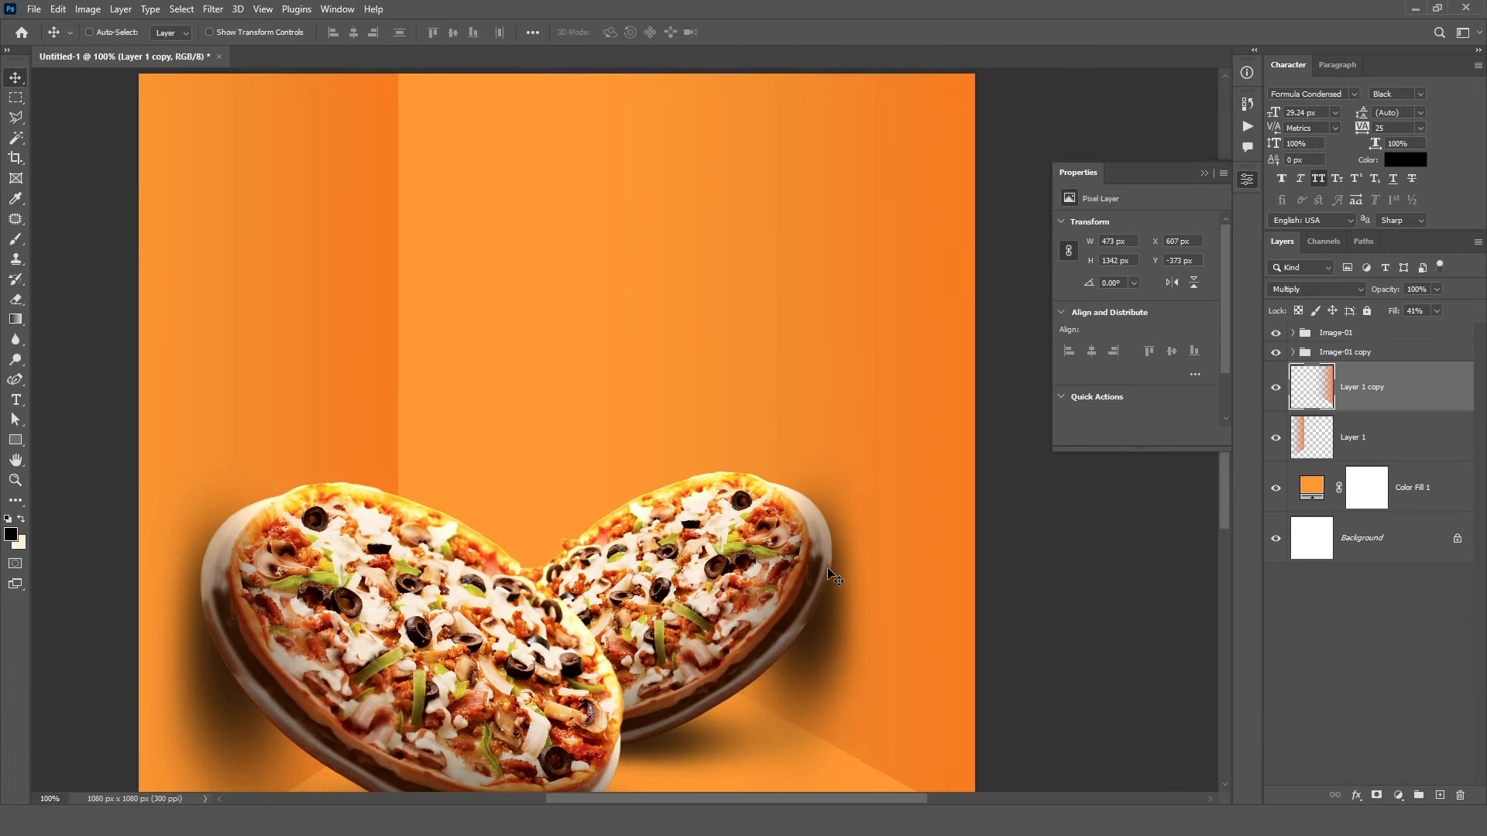
key(ctrl+minus)
click(1347, 338)
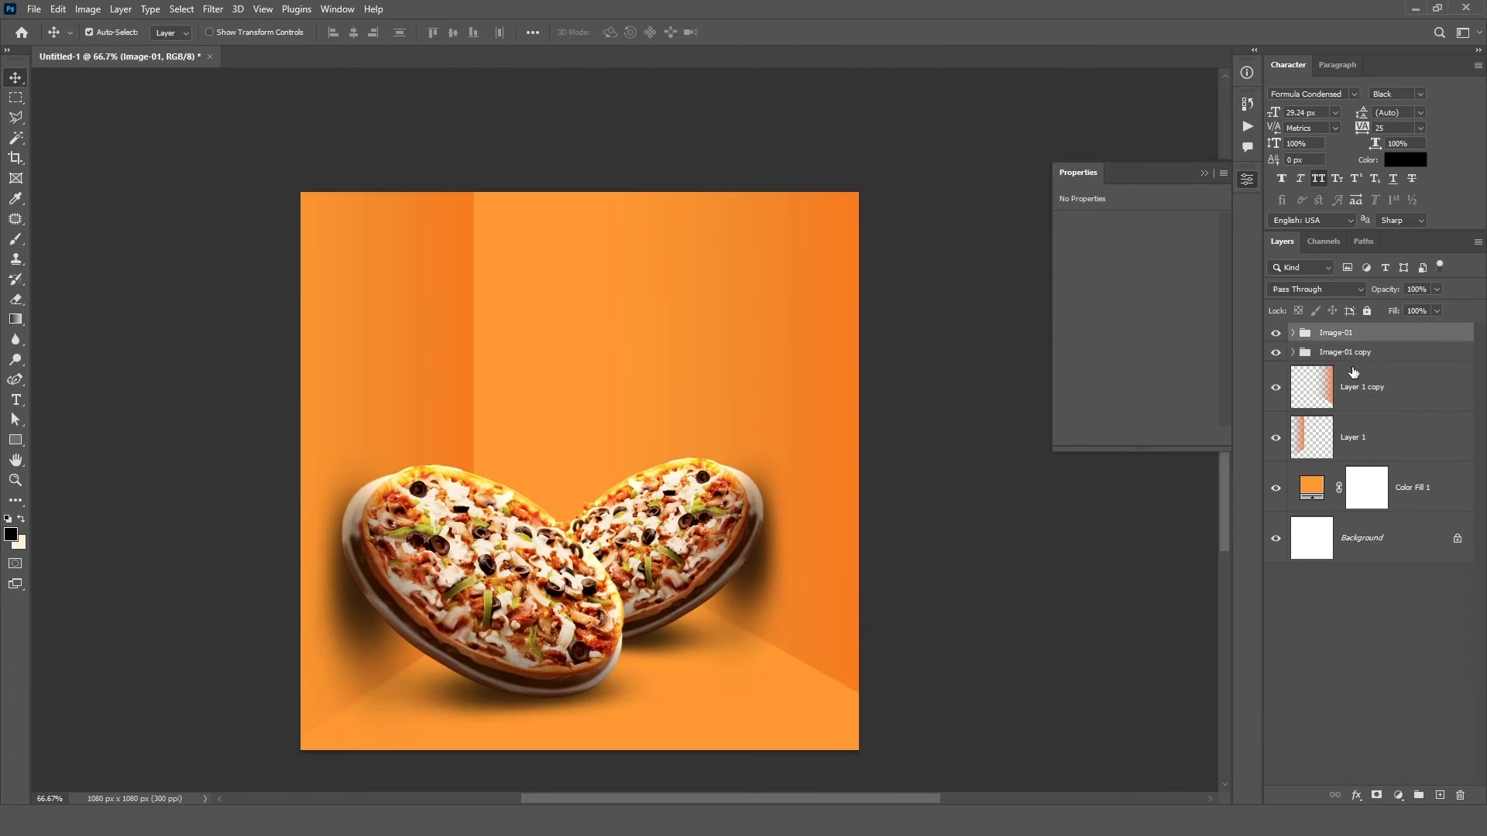
key(ctrl+t)
key(Escape)
shift+click(1346, 352)
key(ctrl+t)
drag(548, 341, 548, 302)
drag(614, 486, 638, 486)
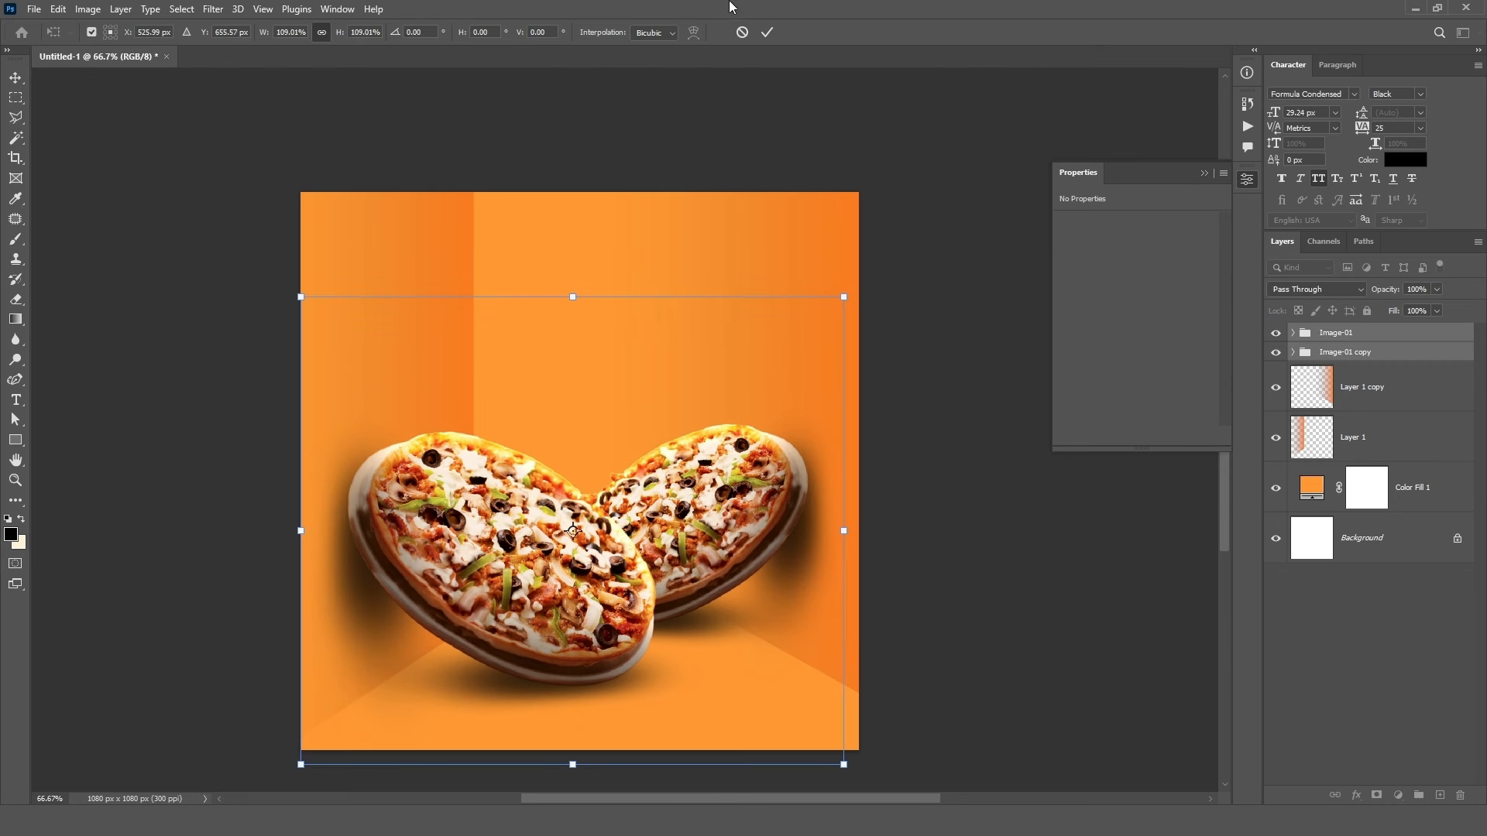
click(767, 32)
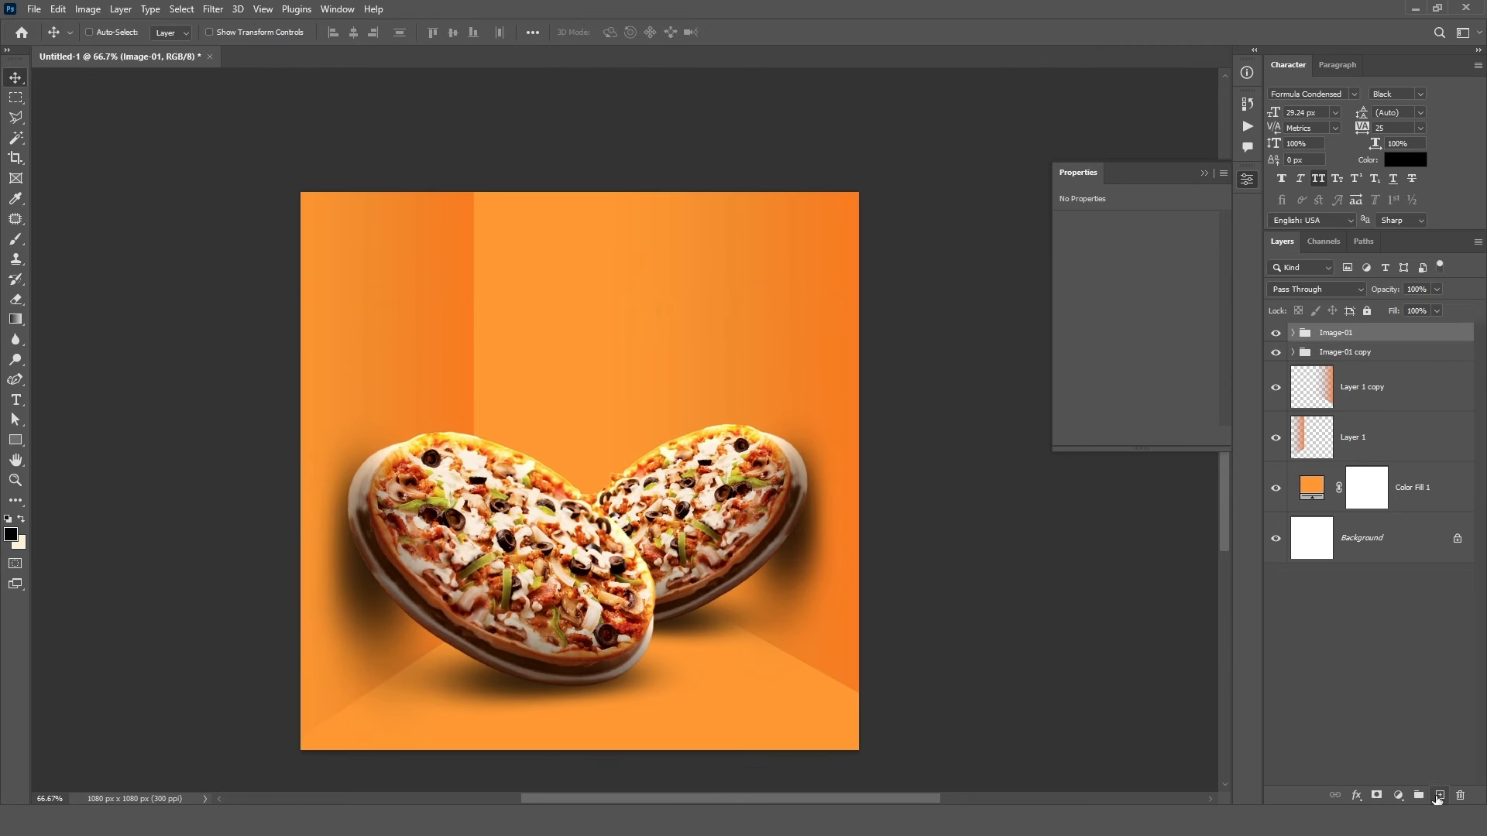
- Add a new layer above the pizza groups and set the brush's foreground color to a yellow-orange with 38° hue
click(1440, 795)
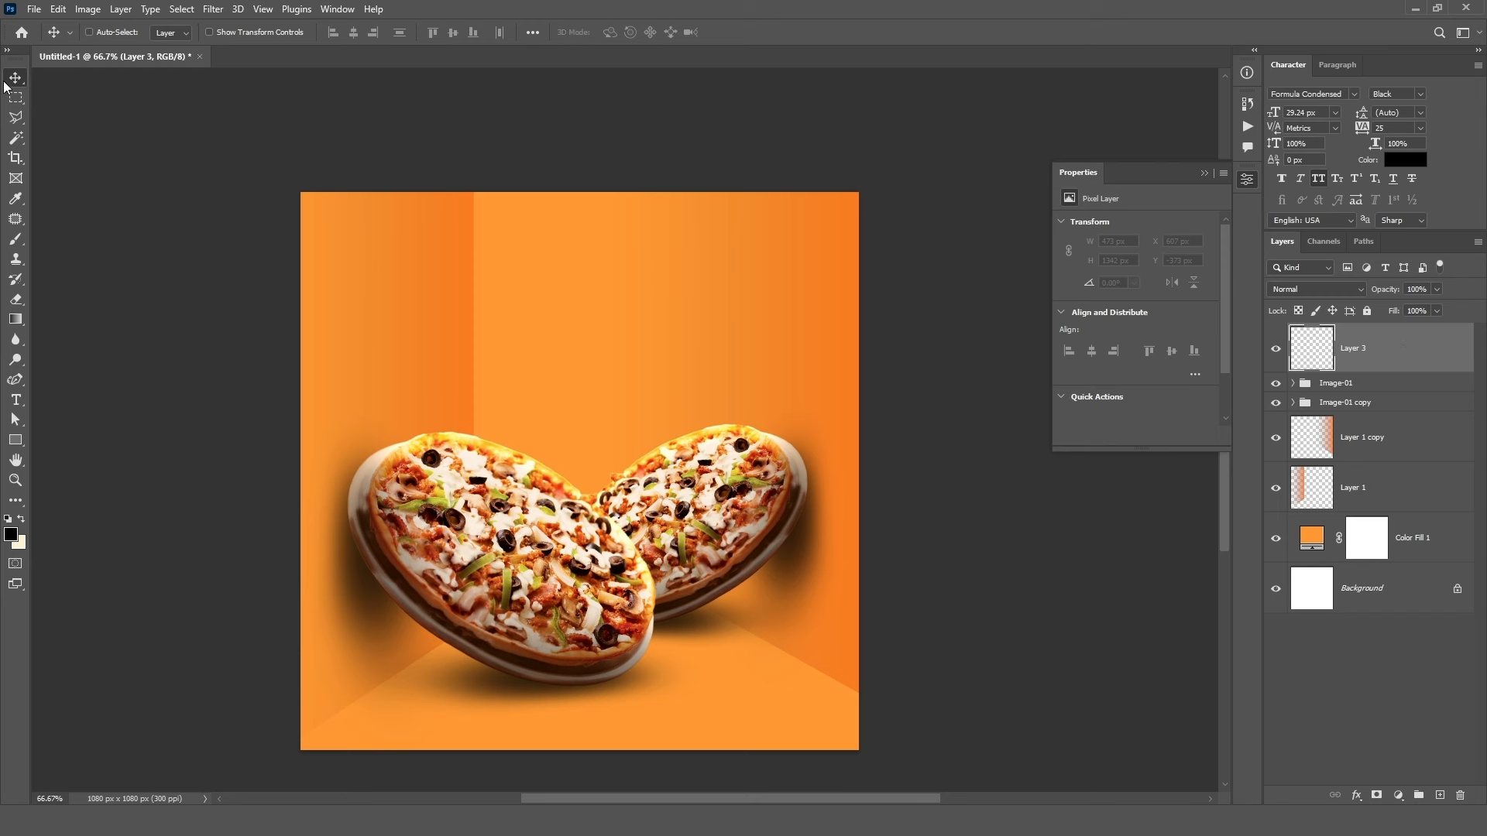
drag(15, 238, 79, 248)
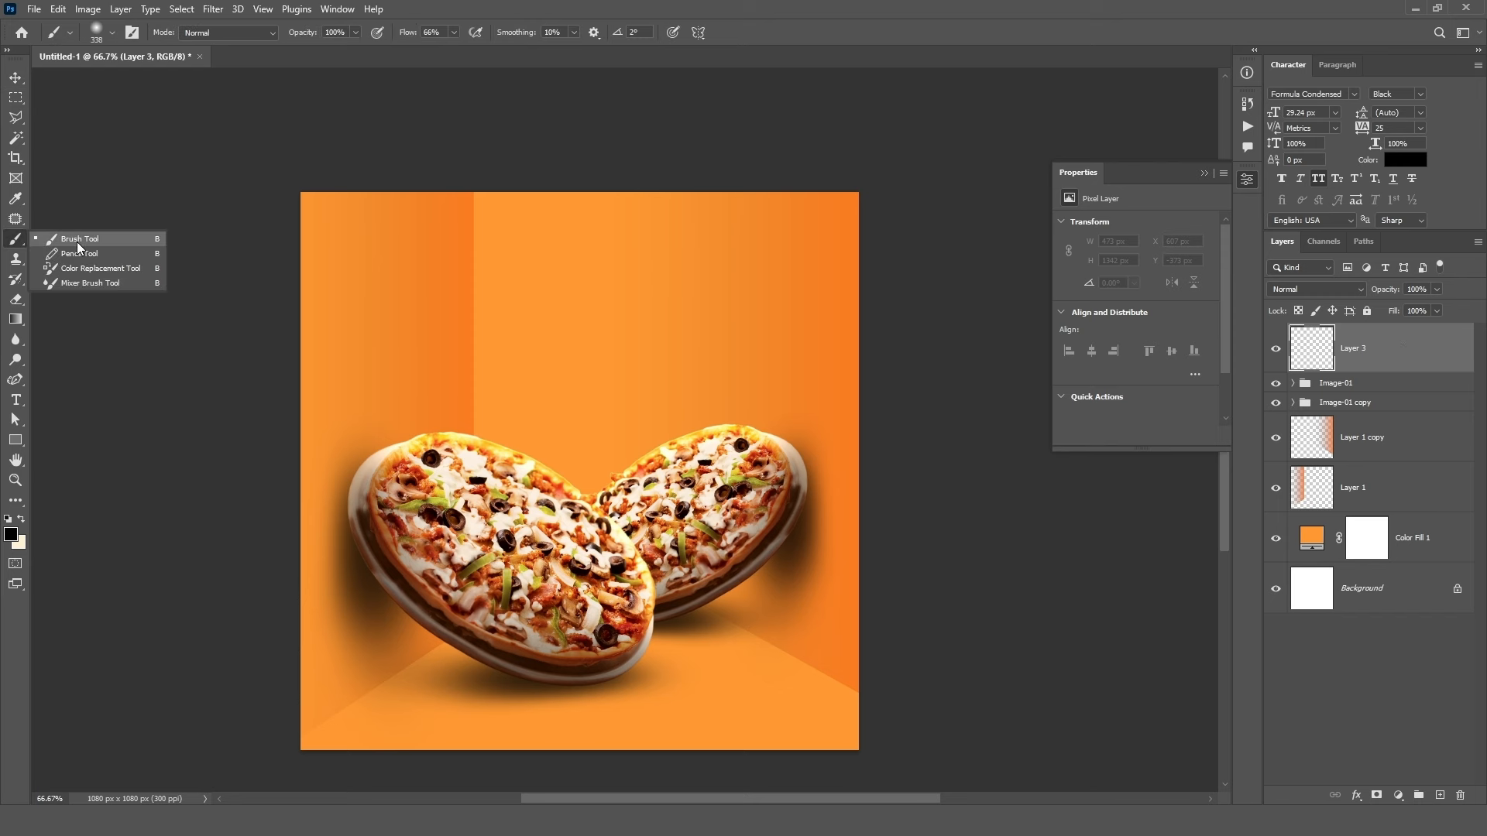
click(11, 536)
click(552, 242)
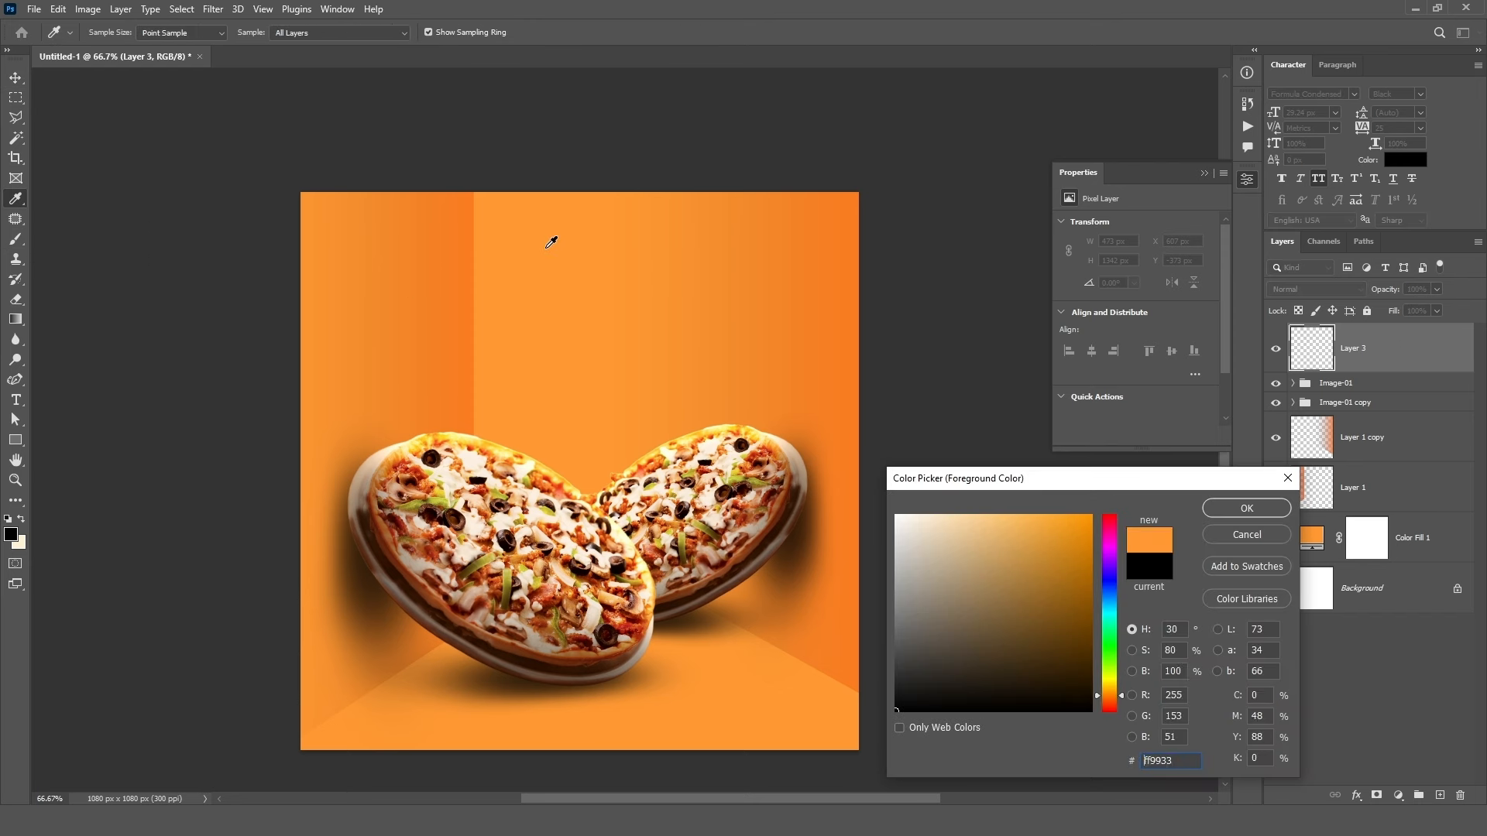
drag(1118, 693, 1119, 688)
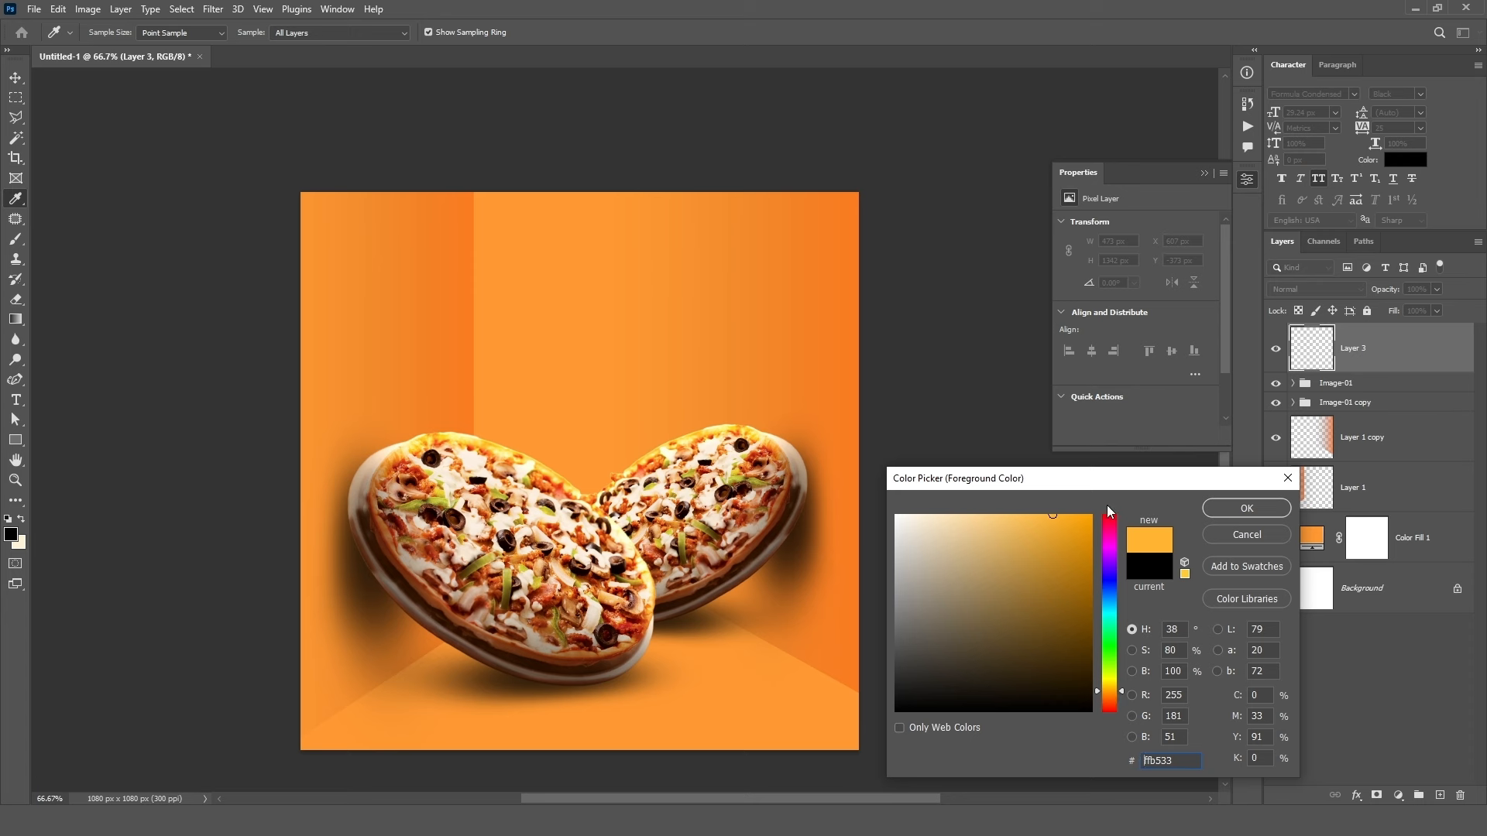
drag(1063, 516, 1064, 506)
click(1247, 509)
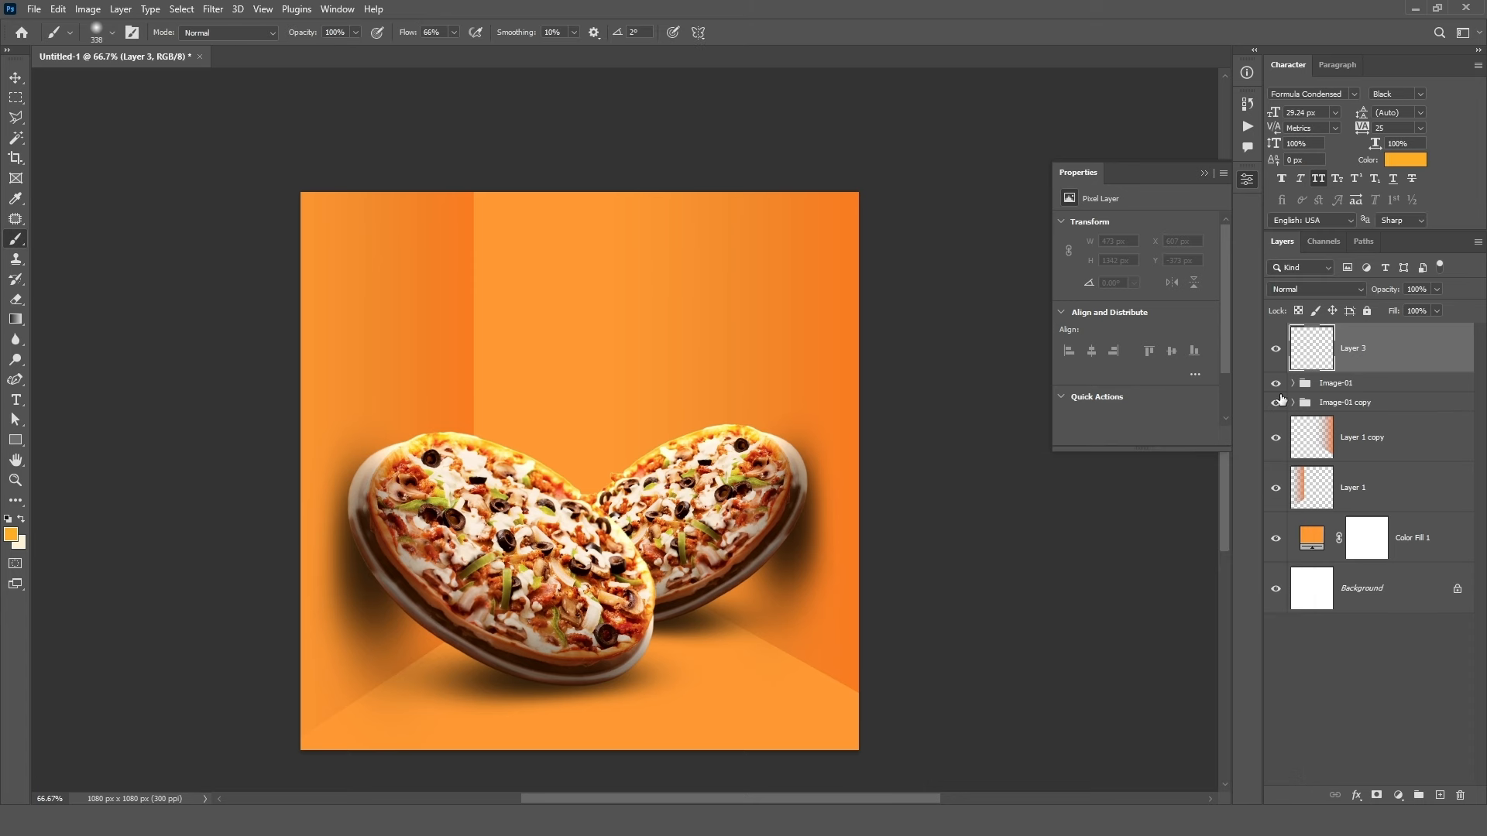
- Paint a soft glow over the back wall and upper pizzas with an 800 px brush in Linear Dodge (Add) mode
click(217, 34)
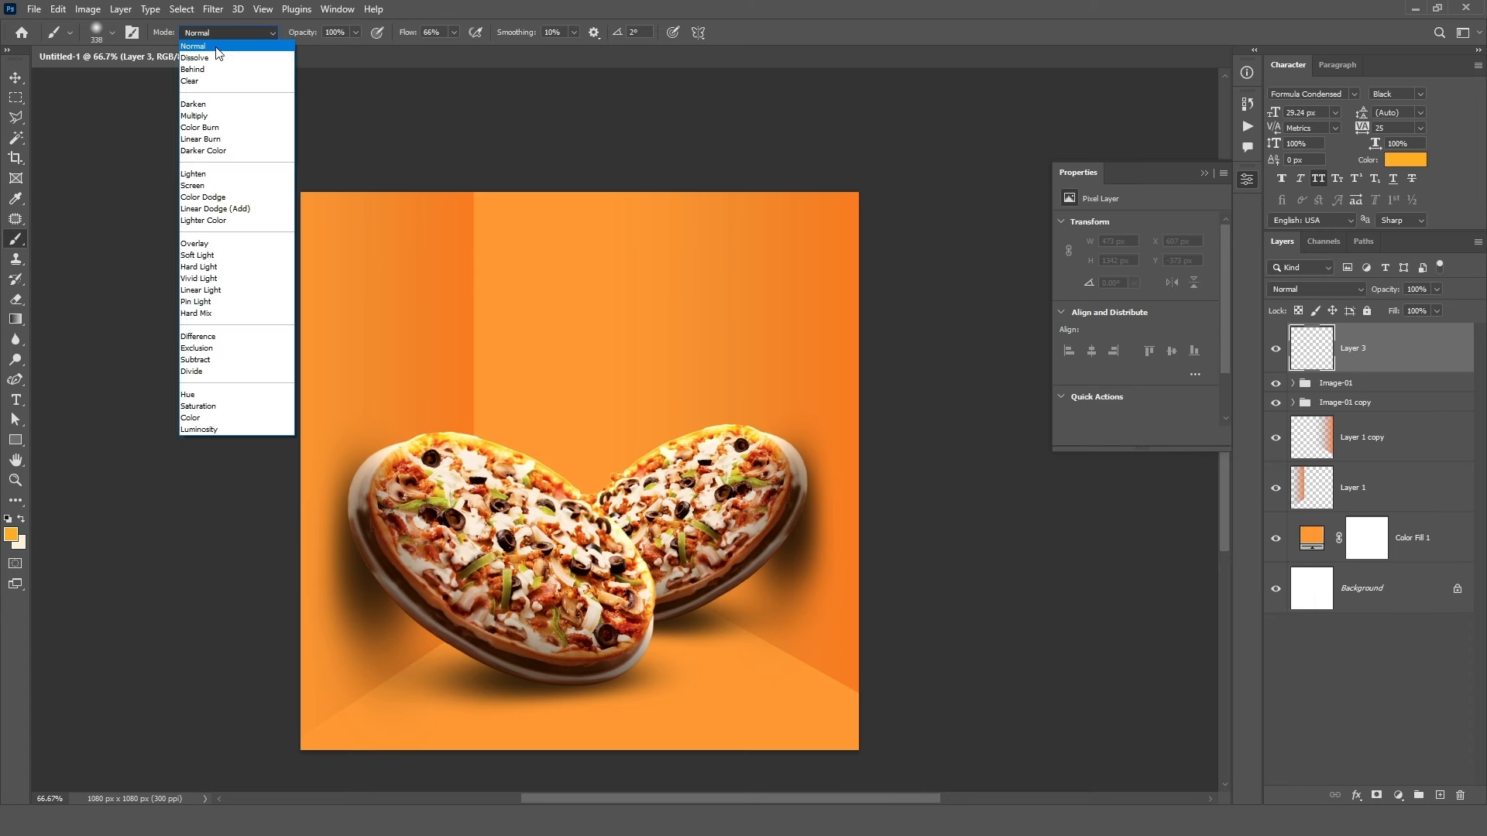
click(219, 214)
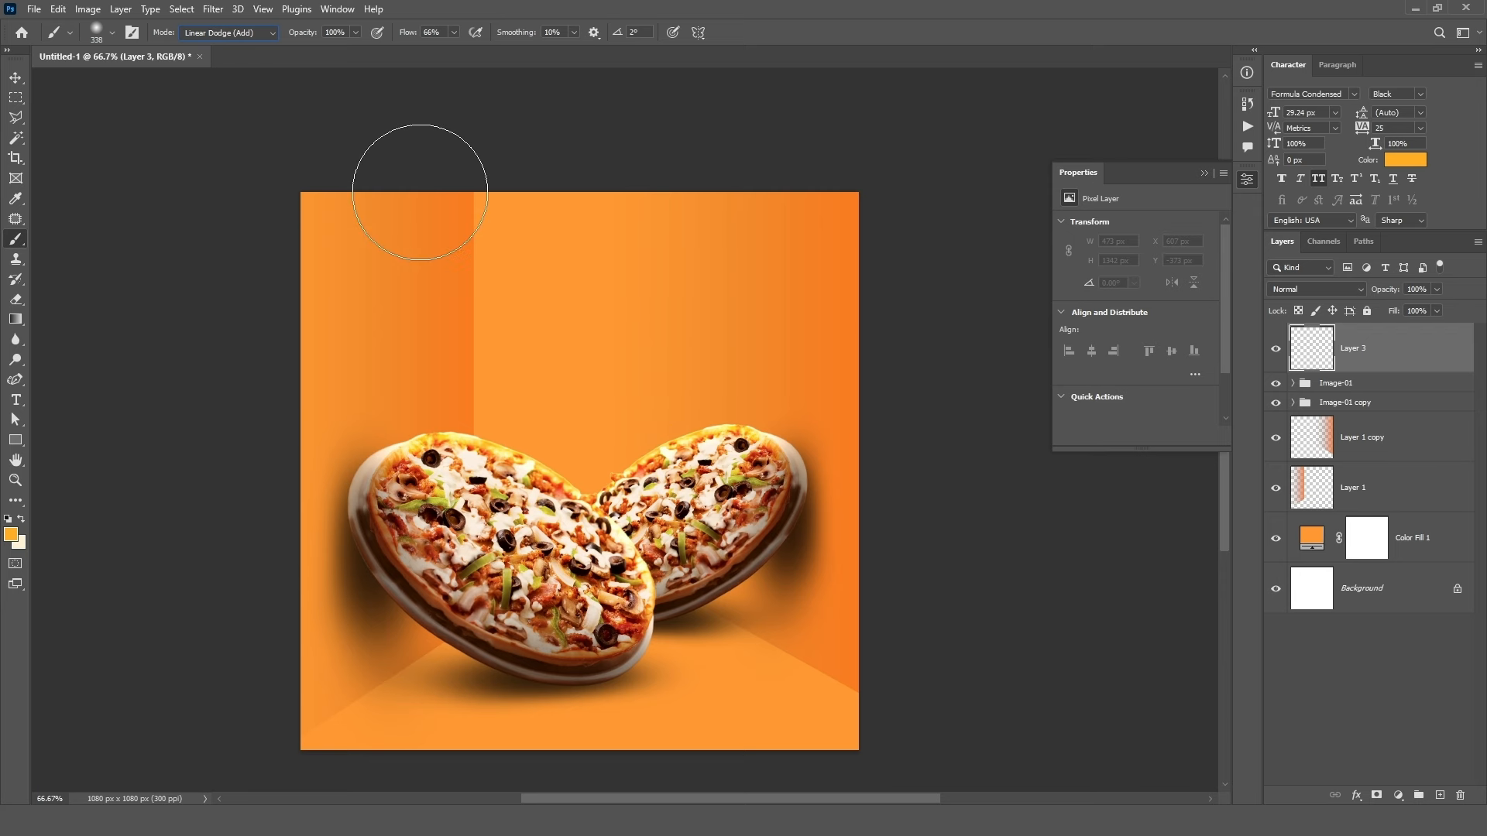
key(bracketright)
key(bracketright)
key(bracketright)
key(bracketright)
key(bracketright)
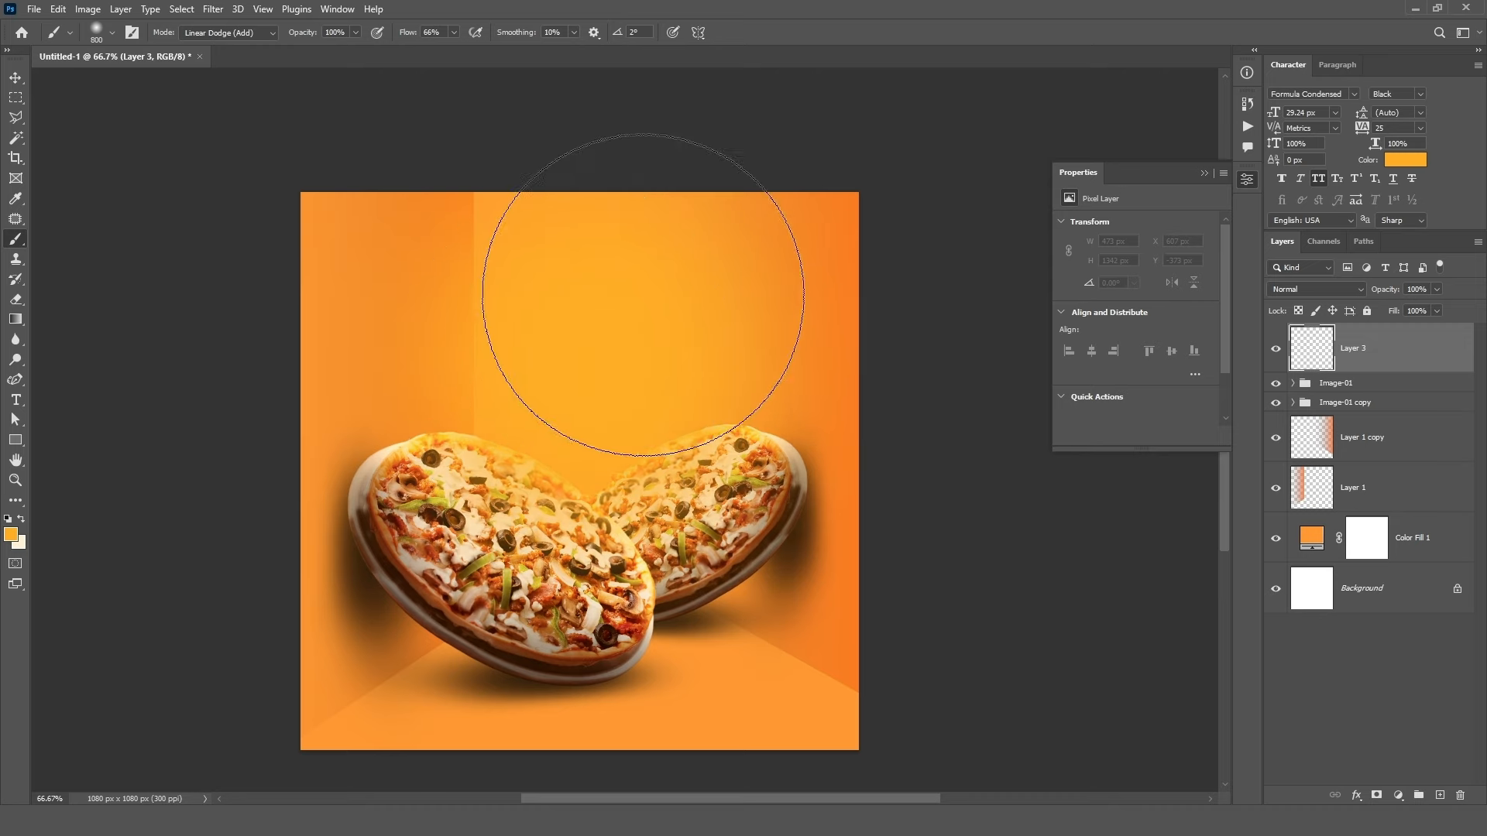
mouse_move(589, 318)
mouse_down()
mouse_move(530, 358)
mouse_move(616, 183)
mouse_move(701, 348)
mouse_move(608, 315)
mouse_up()
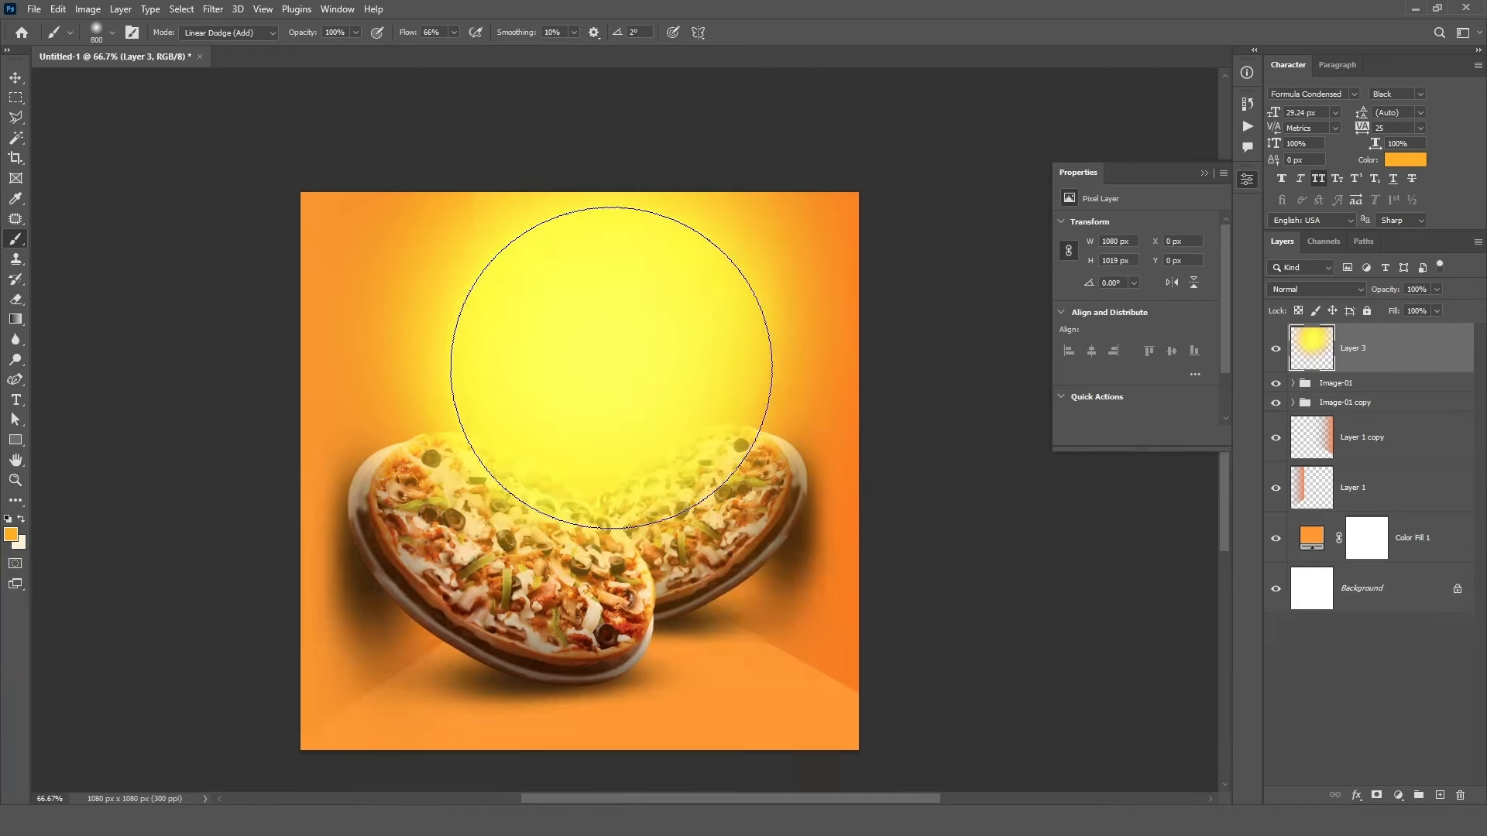
- Set the glow layer's blend mode to Linear Dodge (Add) and its opacity to 74%
click(1360, 293)
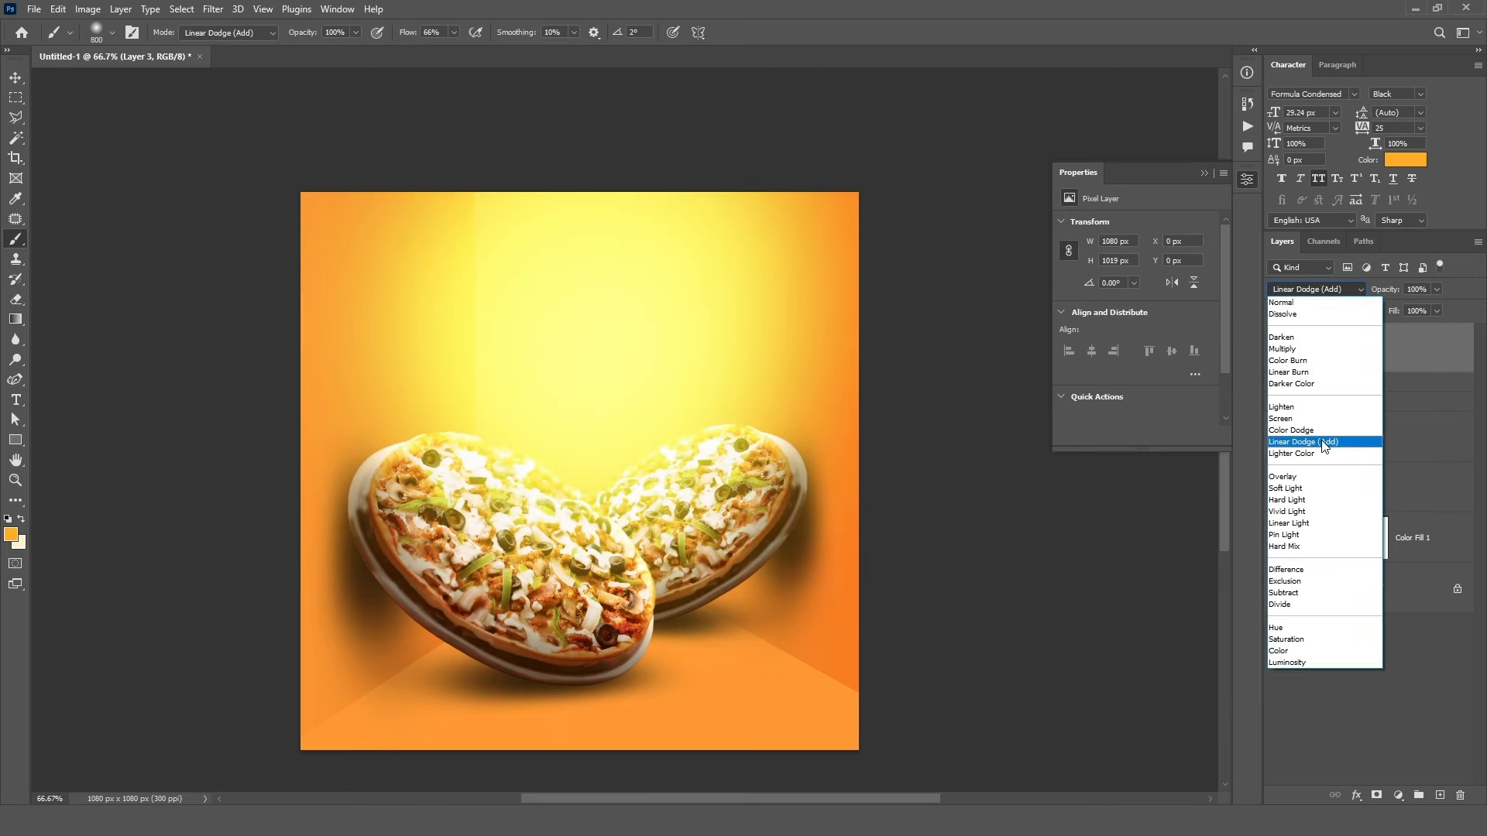
click(1322, 446)
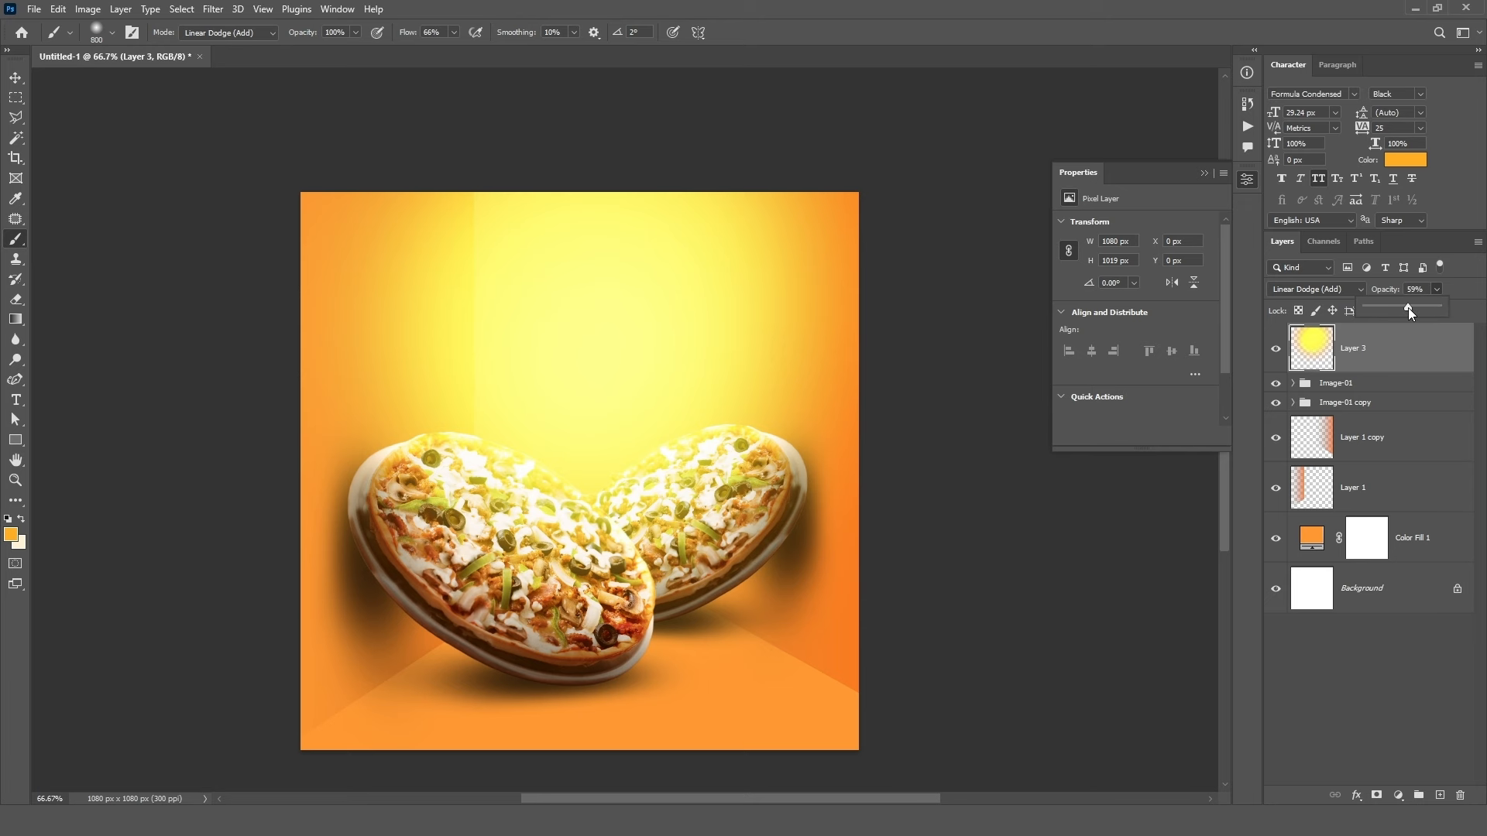
drag(1408, 308, 1411, 310)
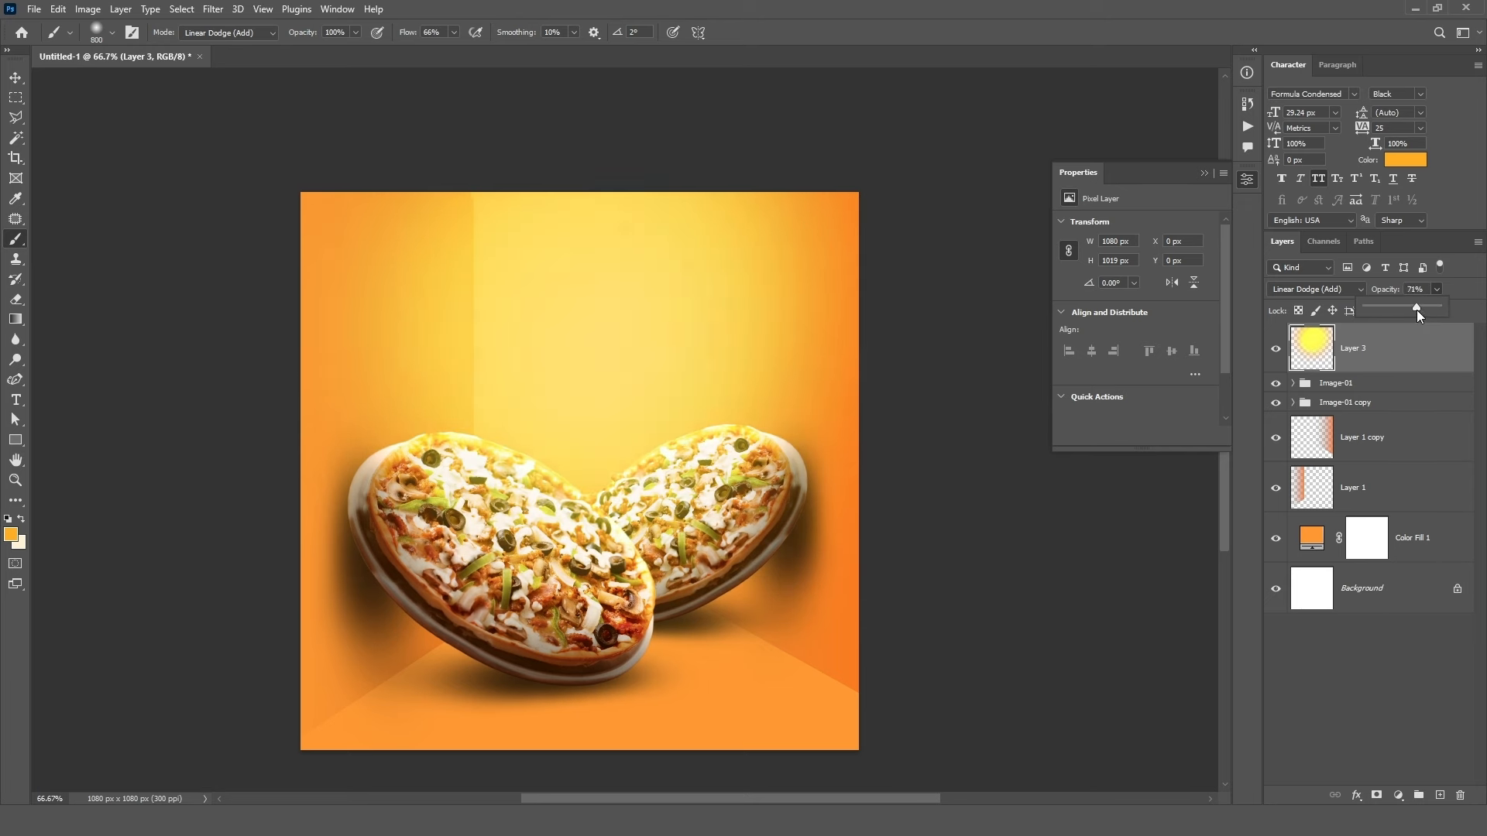
drag(1419, 311, 1420, 311)
click(1486, 278)
- Lower the glow layer's opacity to 57%
key(ctrl+1)
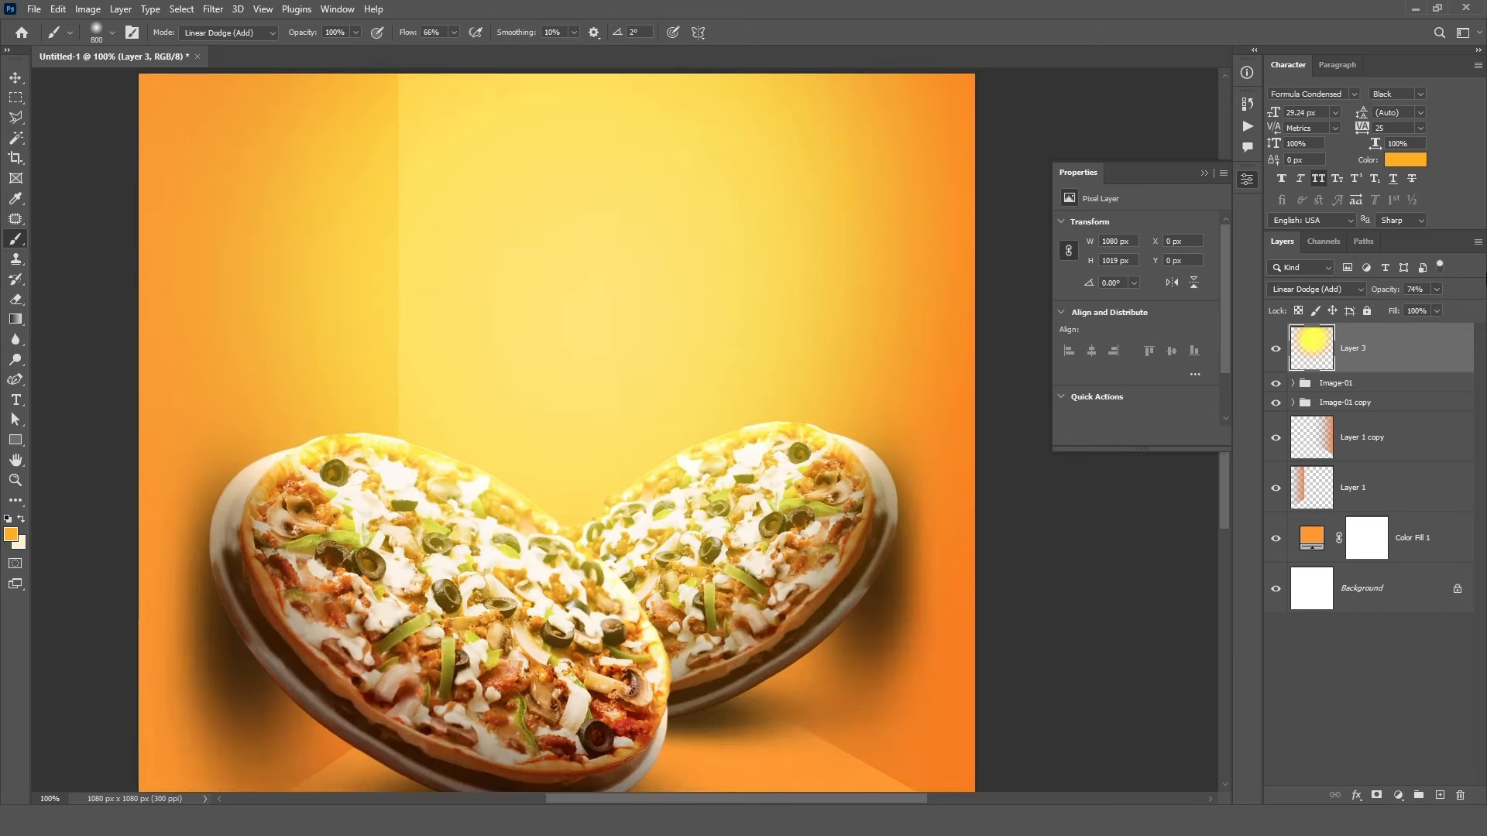
drag(618, 213, 686, 237)
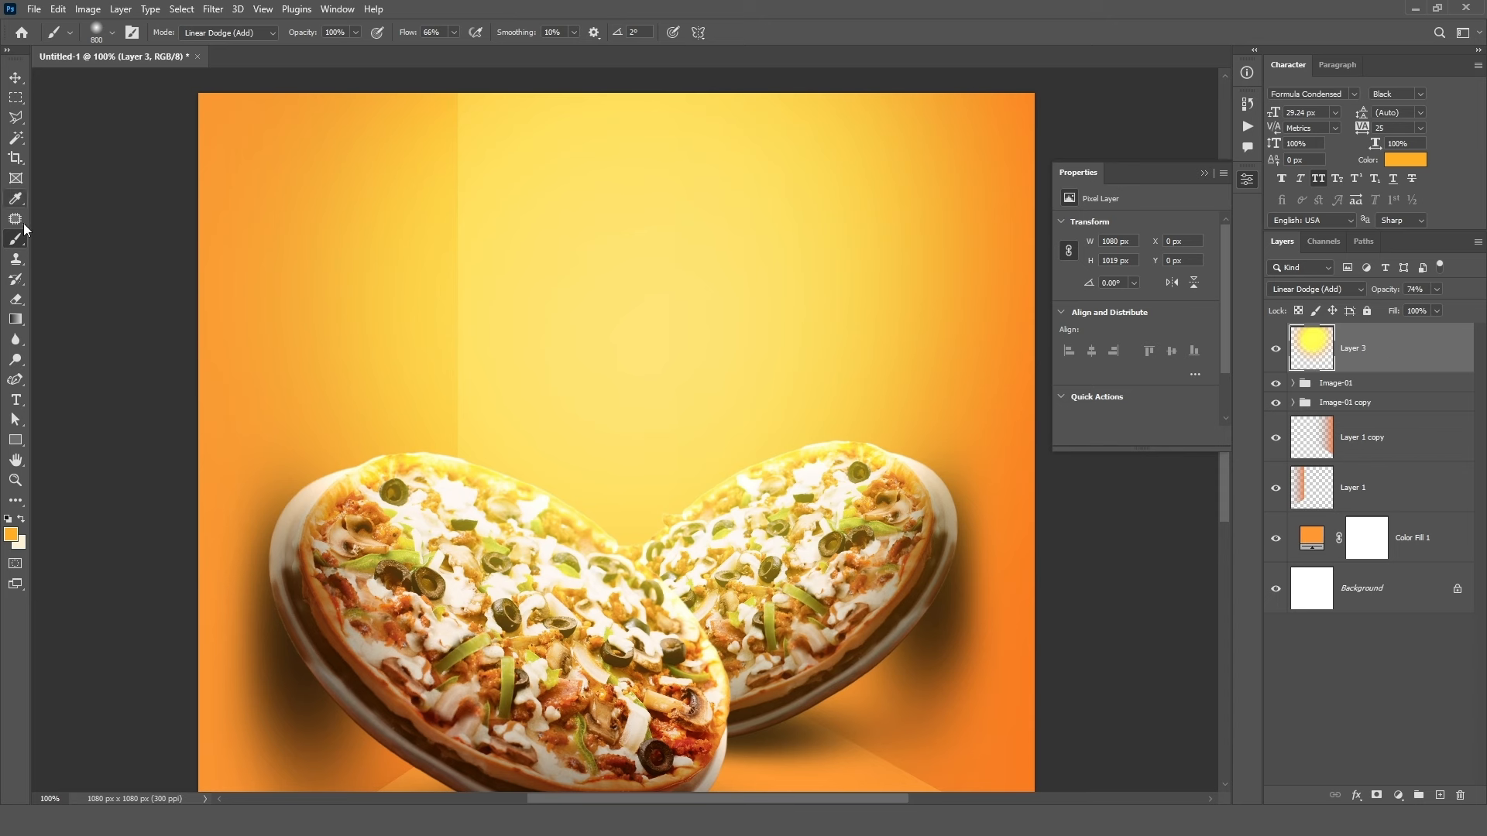
click(15, 400)
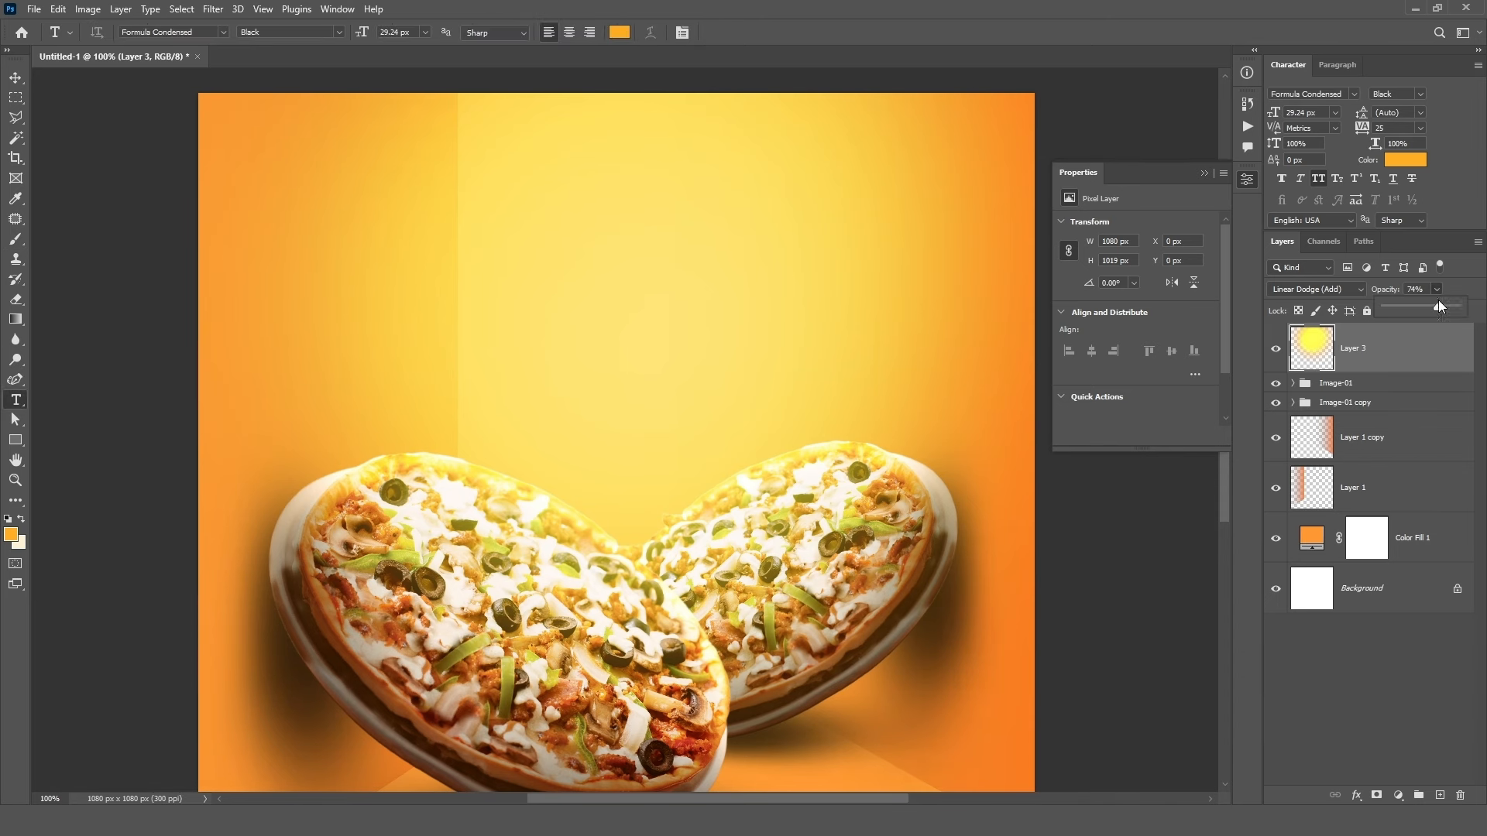
drag(1430, 305, 1428, 305)
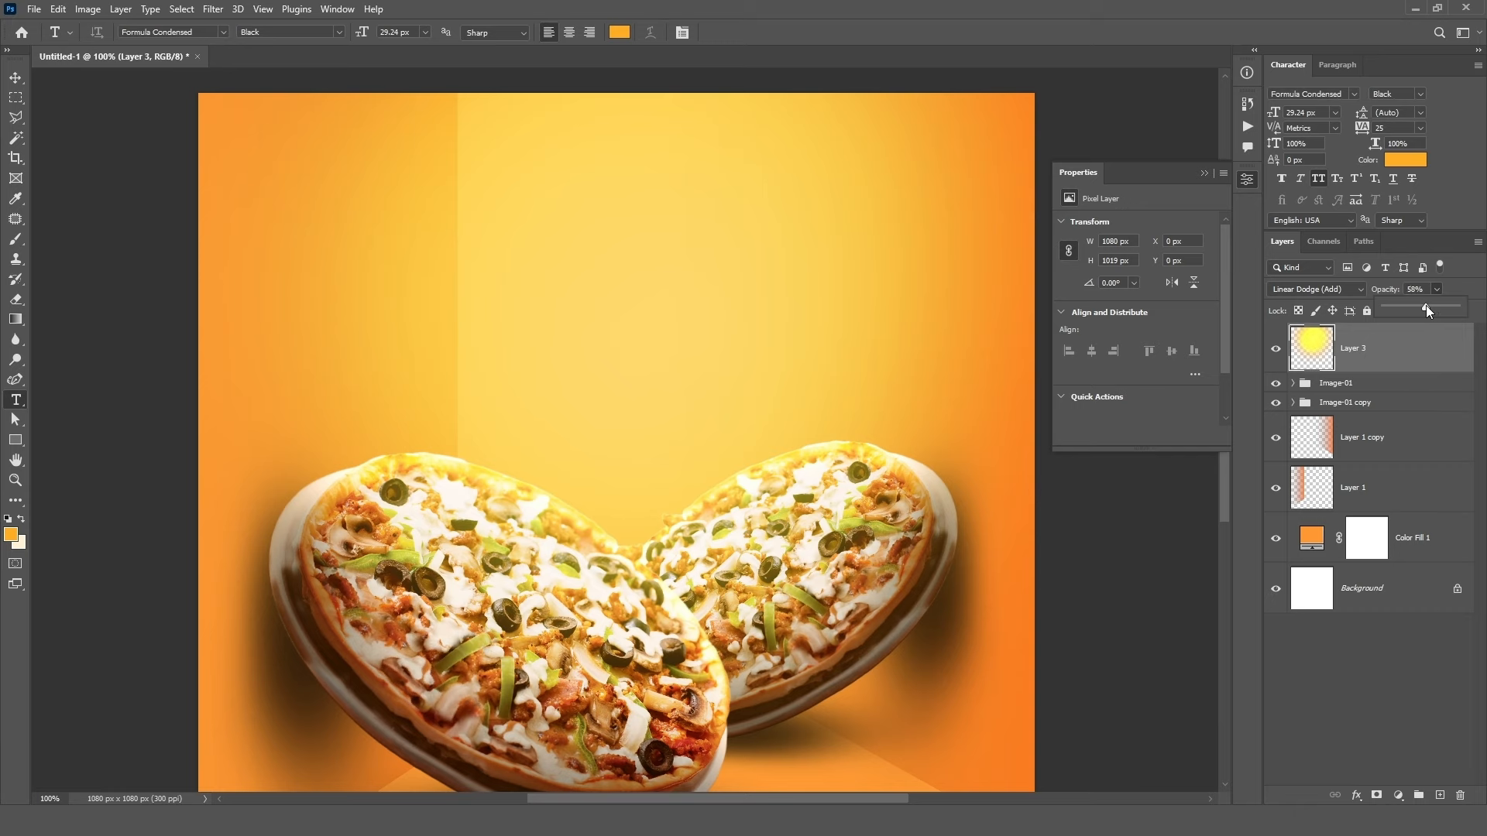
click(1444, 354)
- Add a two-line text layer reading "BUY" and "GET" on the back wall above the pizzas
click(509, 244)
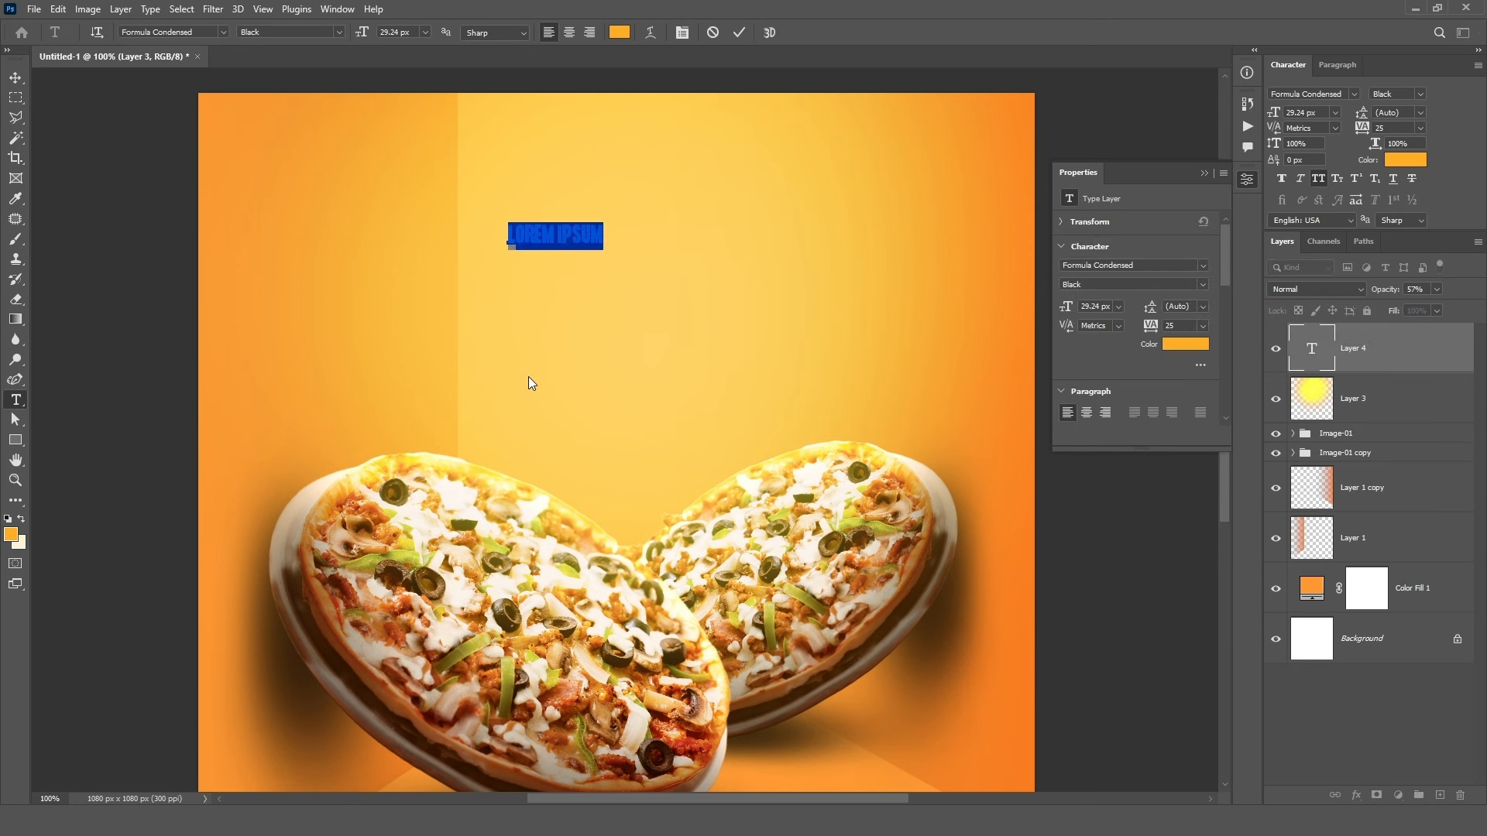
text(BUY)
key(Return)
text(GET)
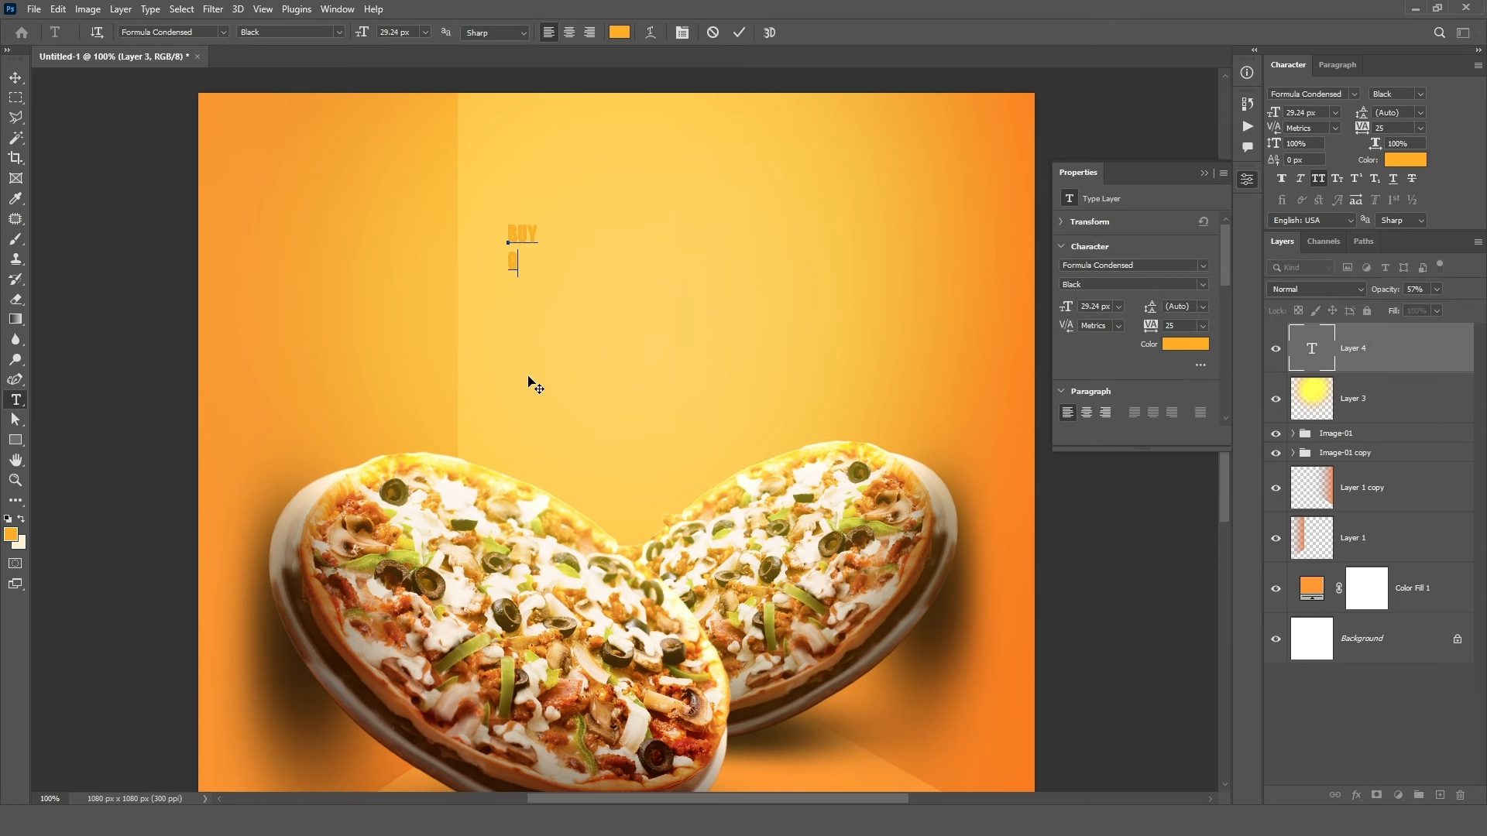
click(743, 31)
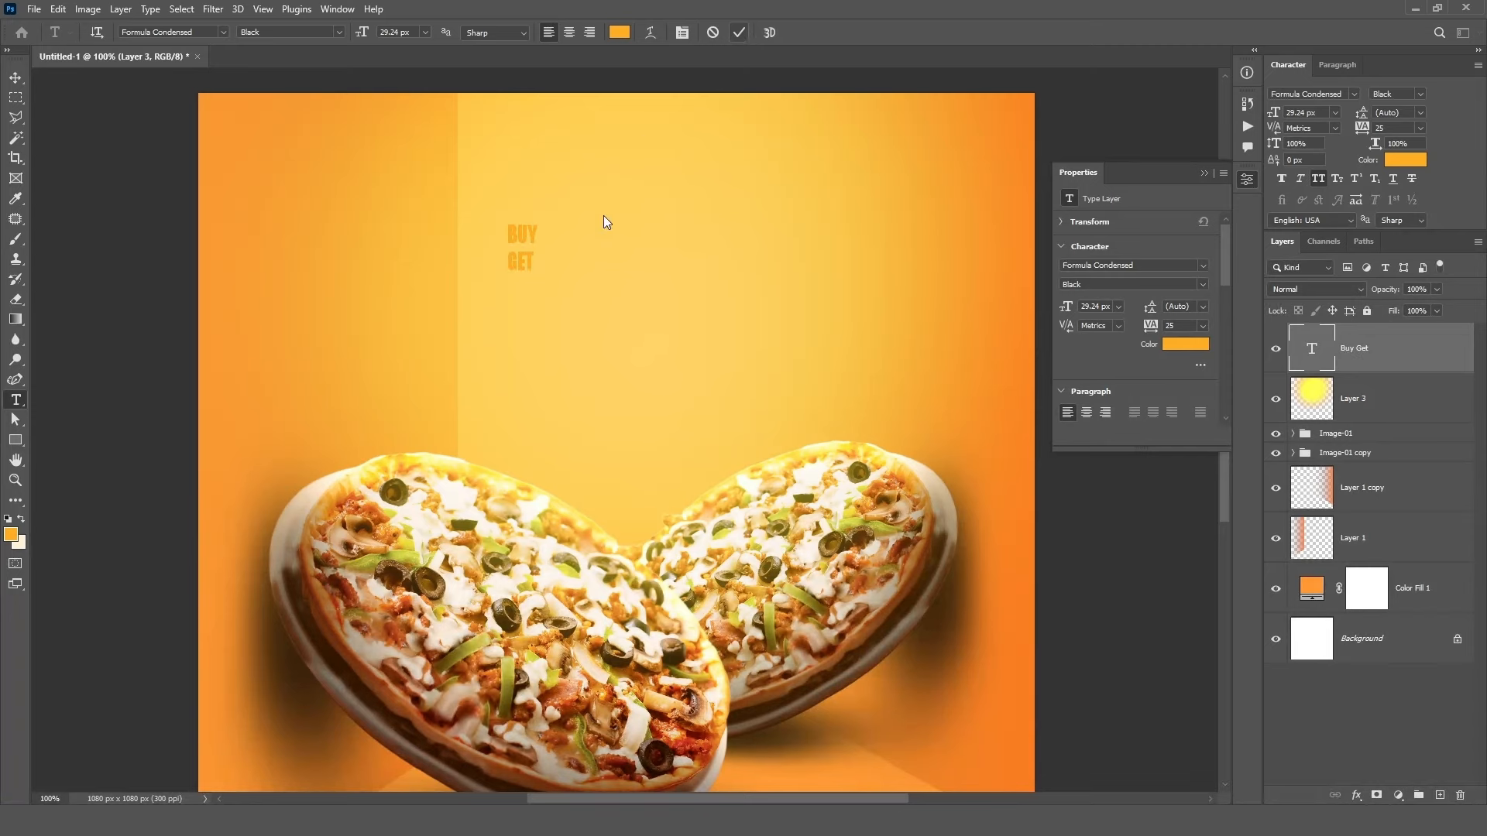
- Enlarge the BUY GET text to 113.04 px and position it near the upper-left part of the back wall
key(ctrl+t)
drag(539, 278, 659, 428)
drag(527, 248, 491, 216)
click(765, 33)
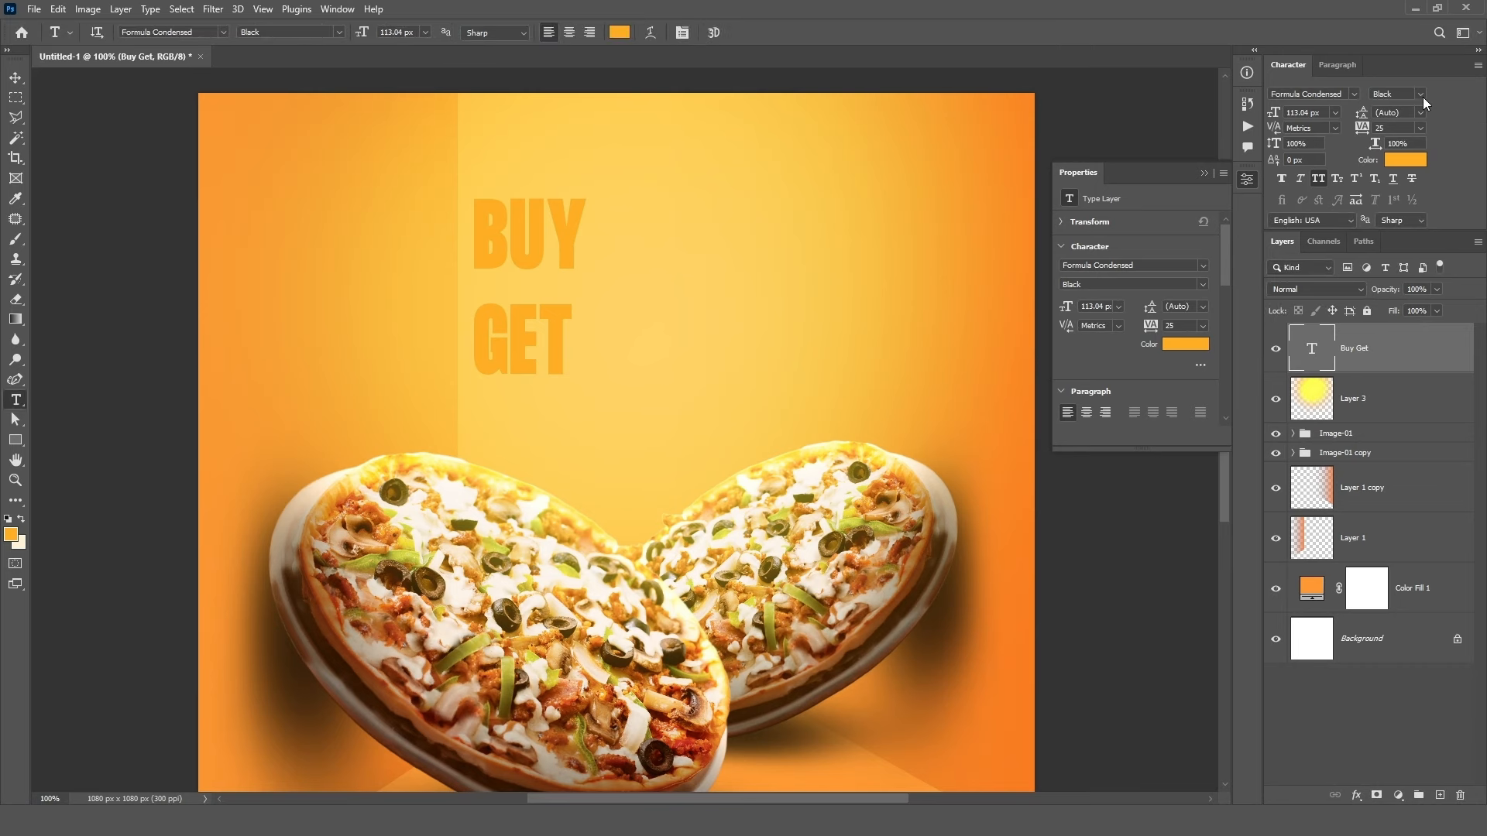
- Tighten the line spacing of the BUY GET text to 101 px leading
click(1421, 112)
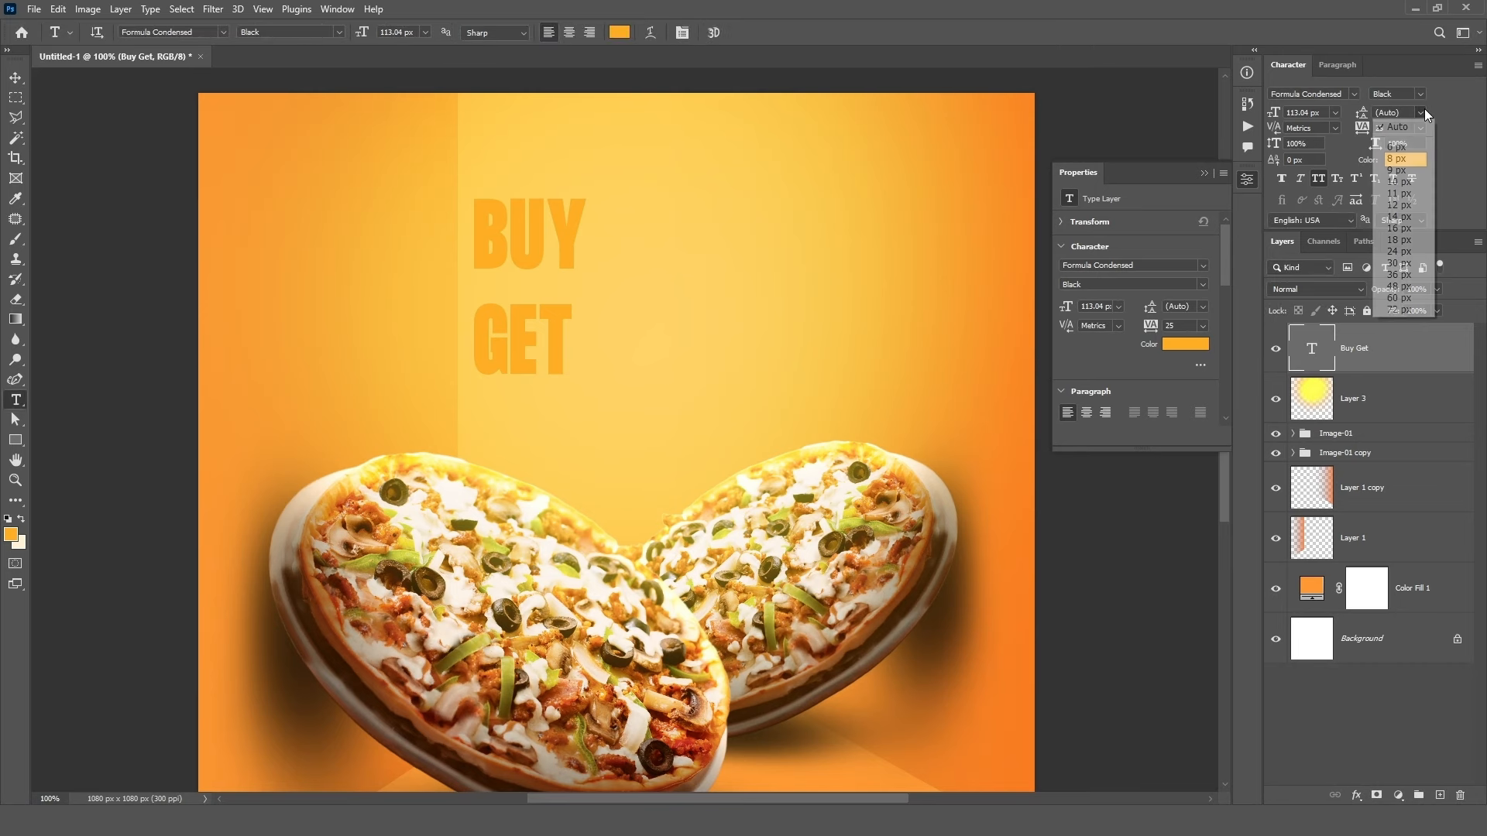
click(1398, 309)
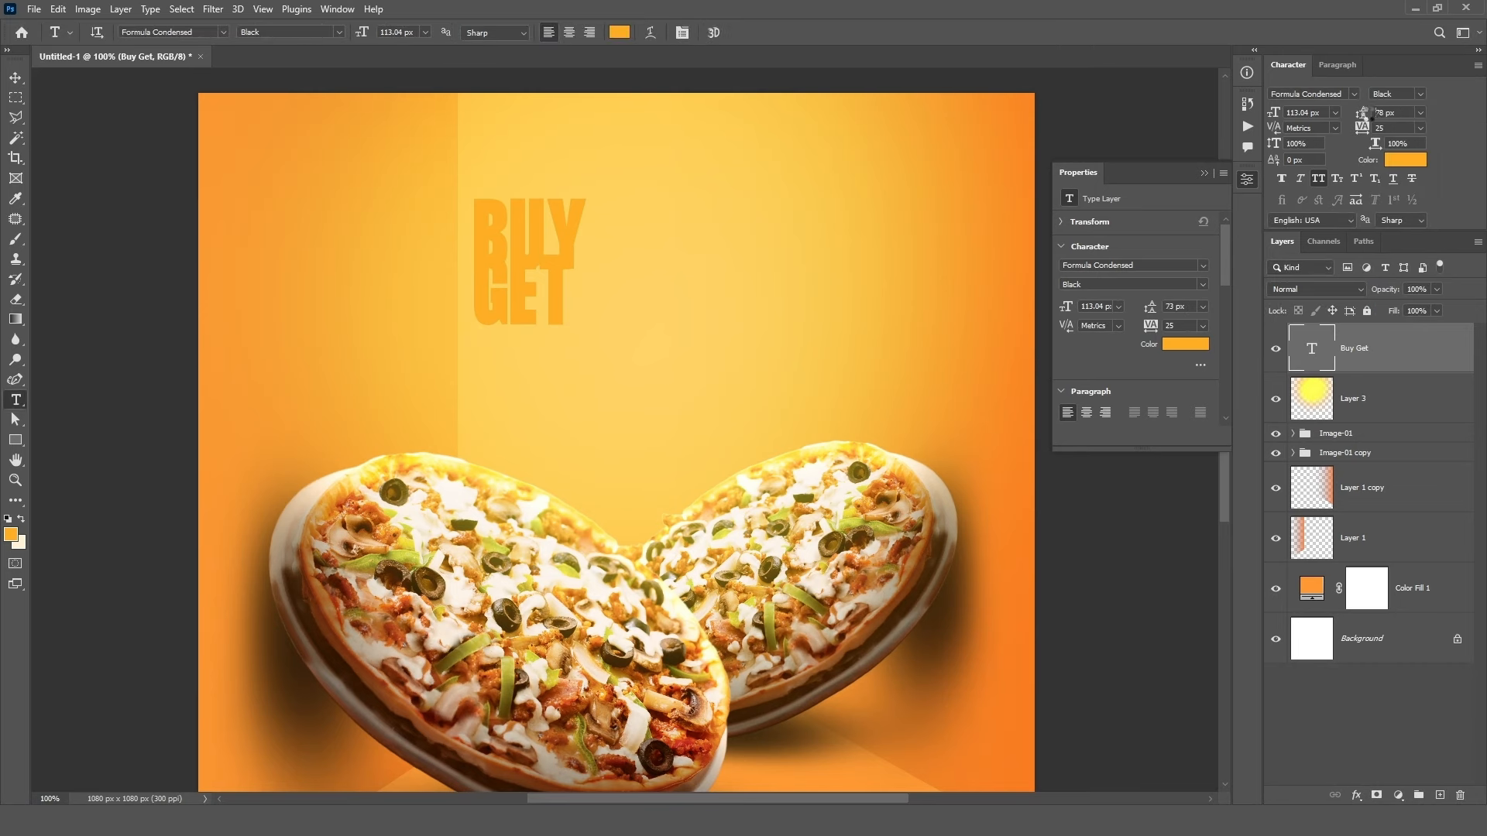
drag(1369, 113, 1370, 115)
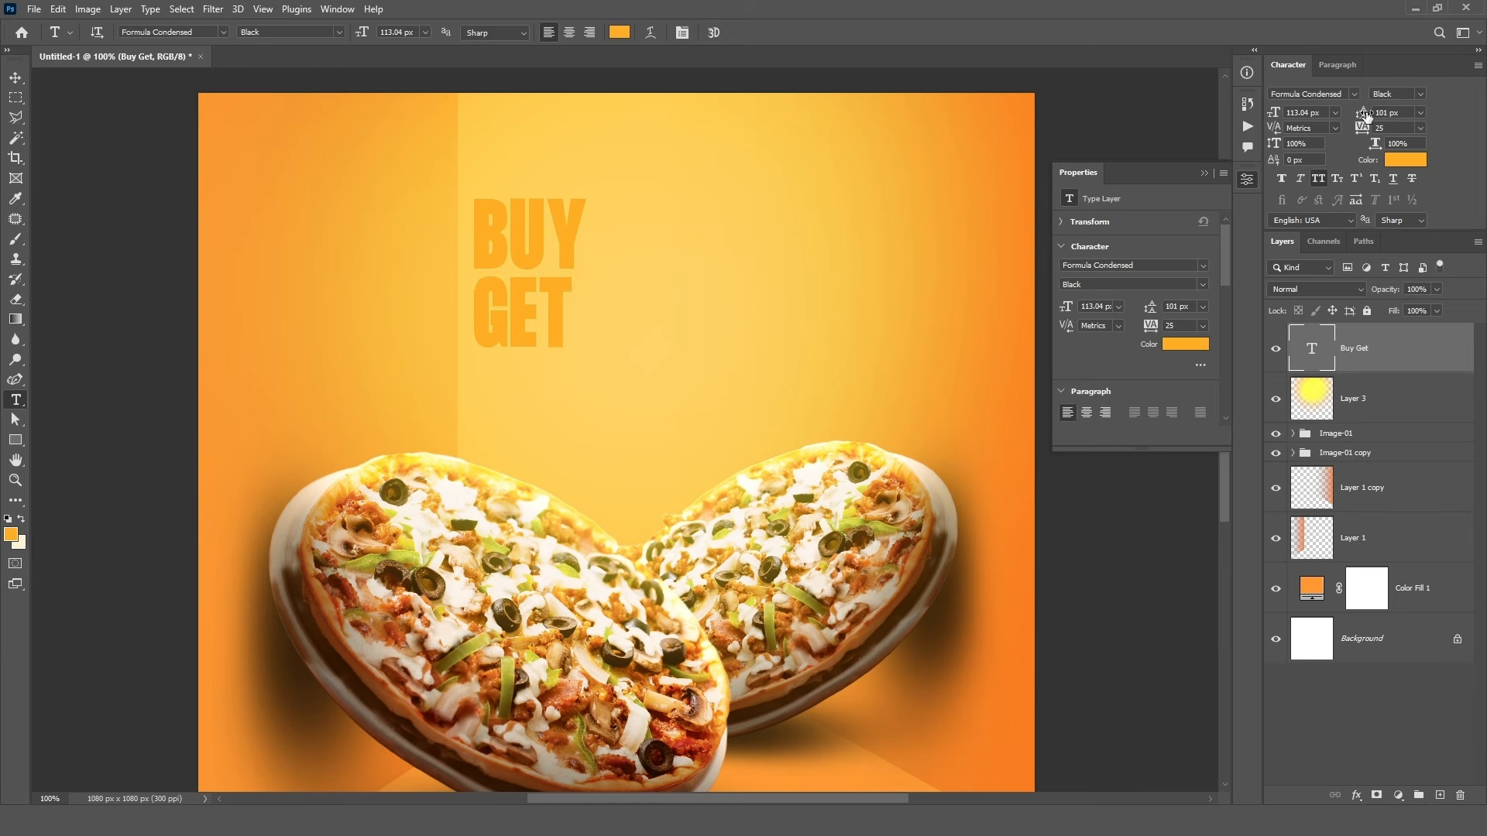
- Right-align the two lines of the BUY GET text and shift it horizontally back toward the wall's center
click(1343, 65)
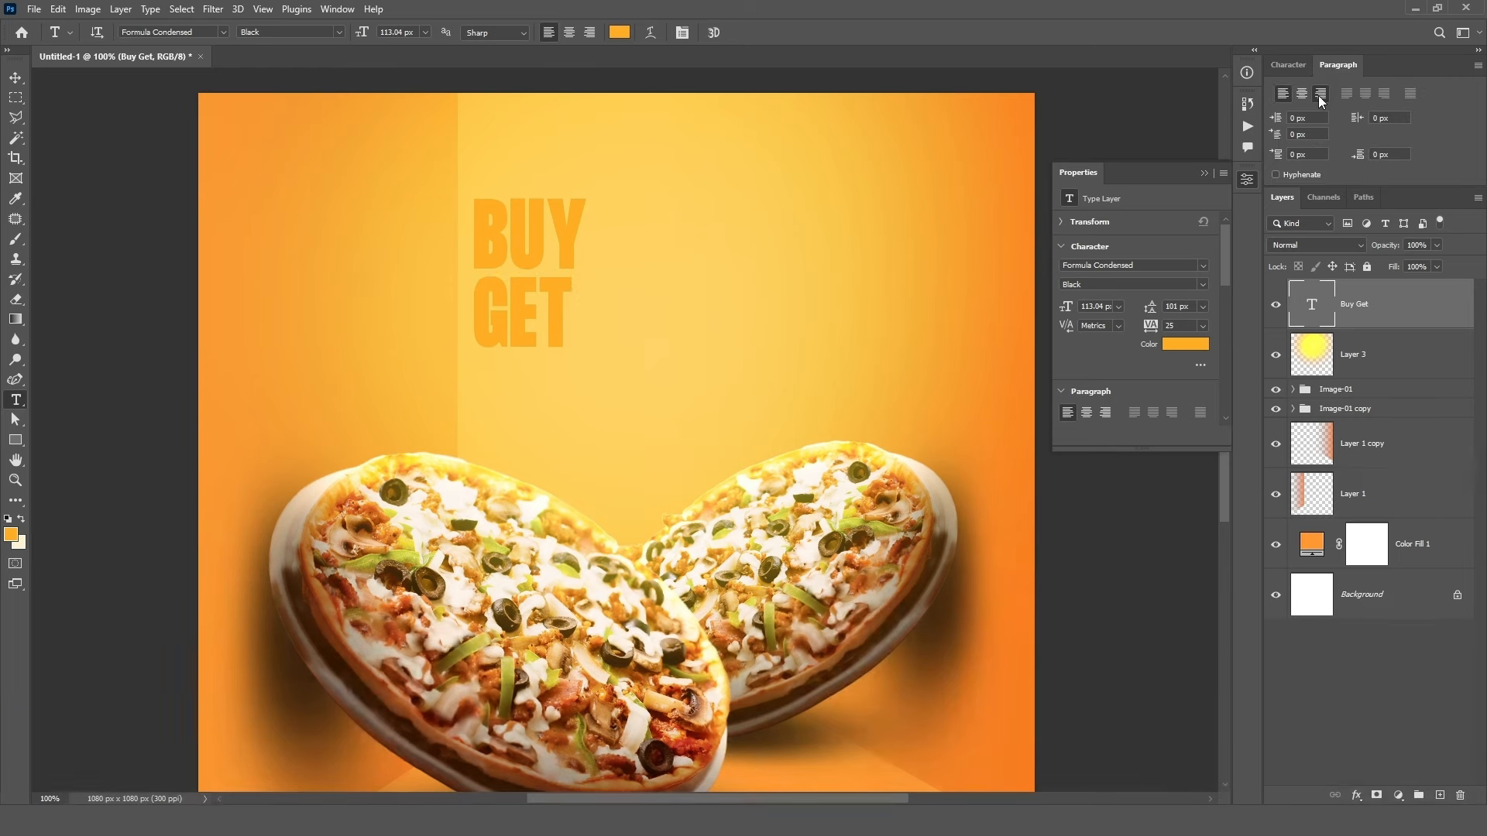
click(1321, 93)
click(15, 78)
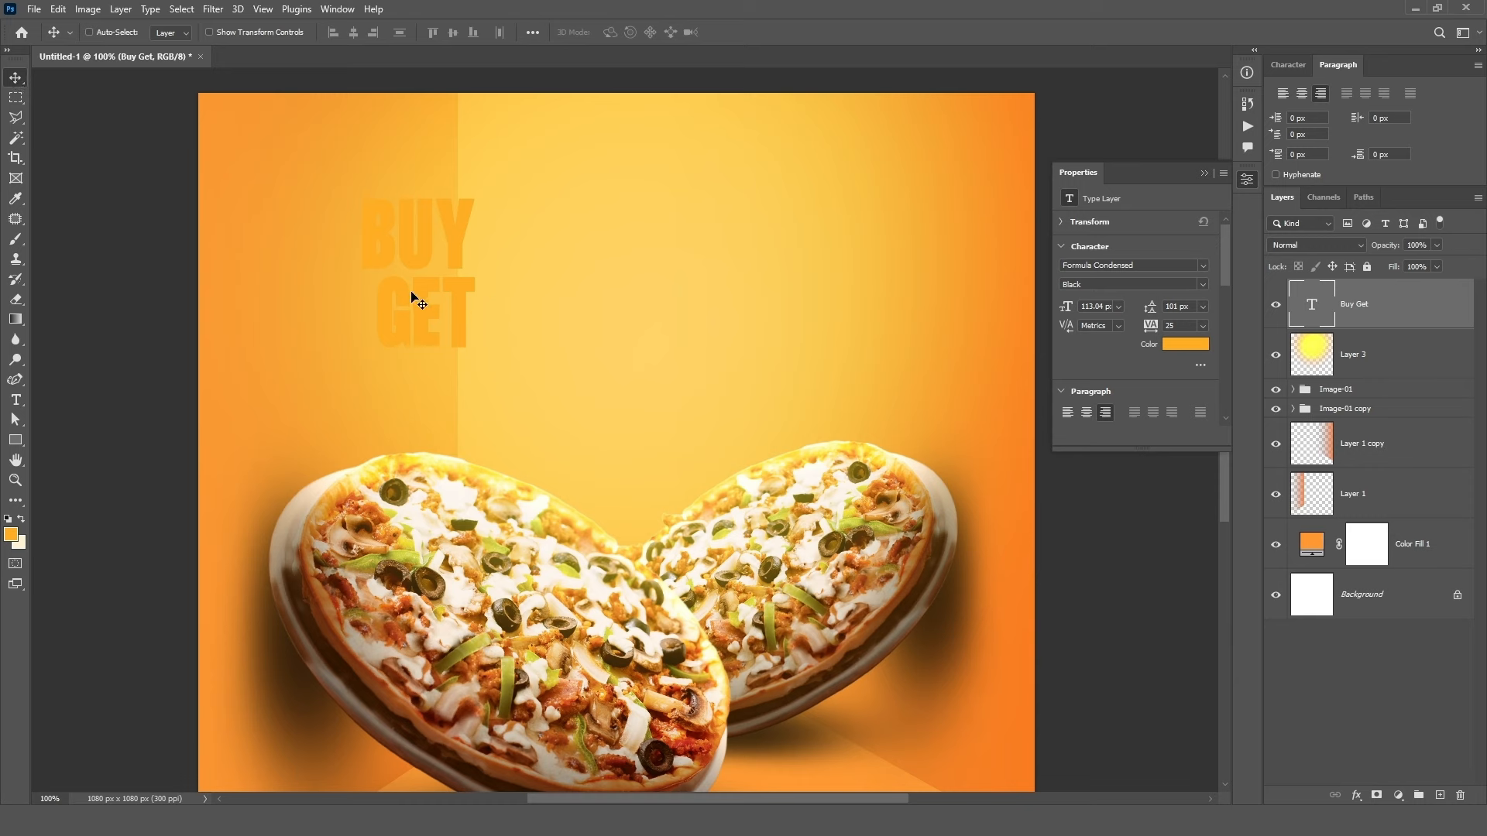
drag(418, 304, 508, 304)
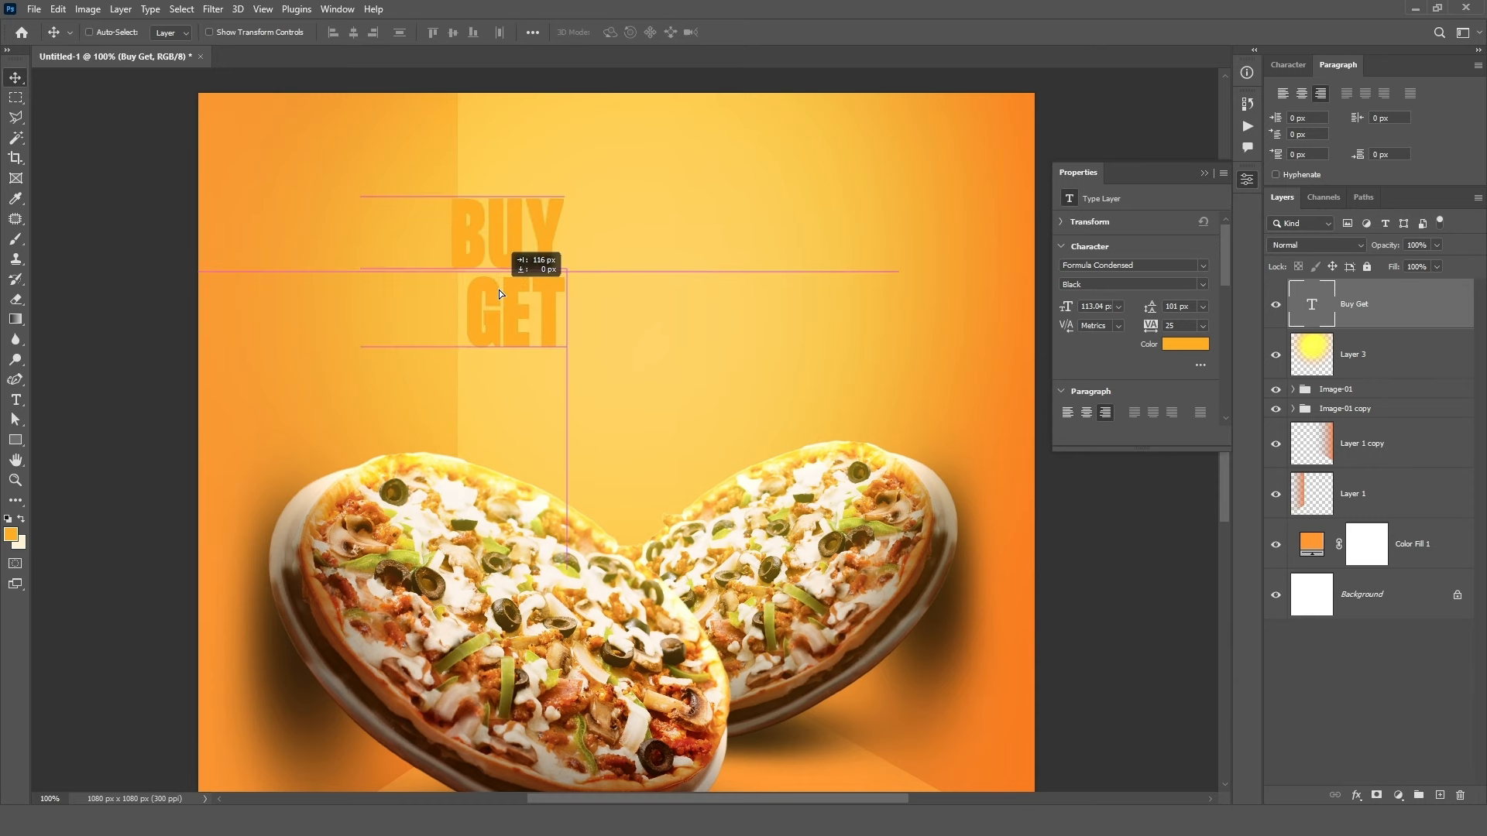
- Shift the left wall's shading on Layer 1 slightly outward, moving the room corner left
click(1360, 500)
drag(335, 369, 318, 361)
scroll(470, 523, down, 1)
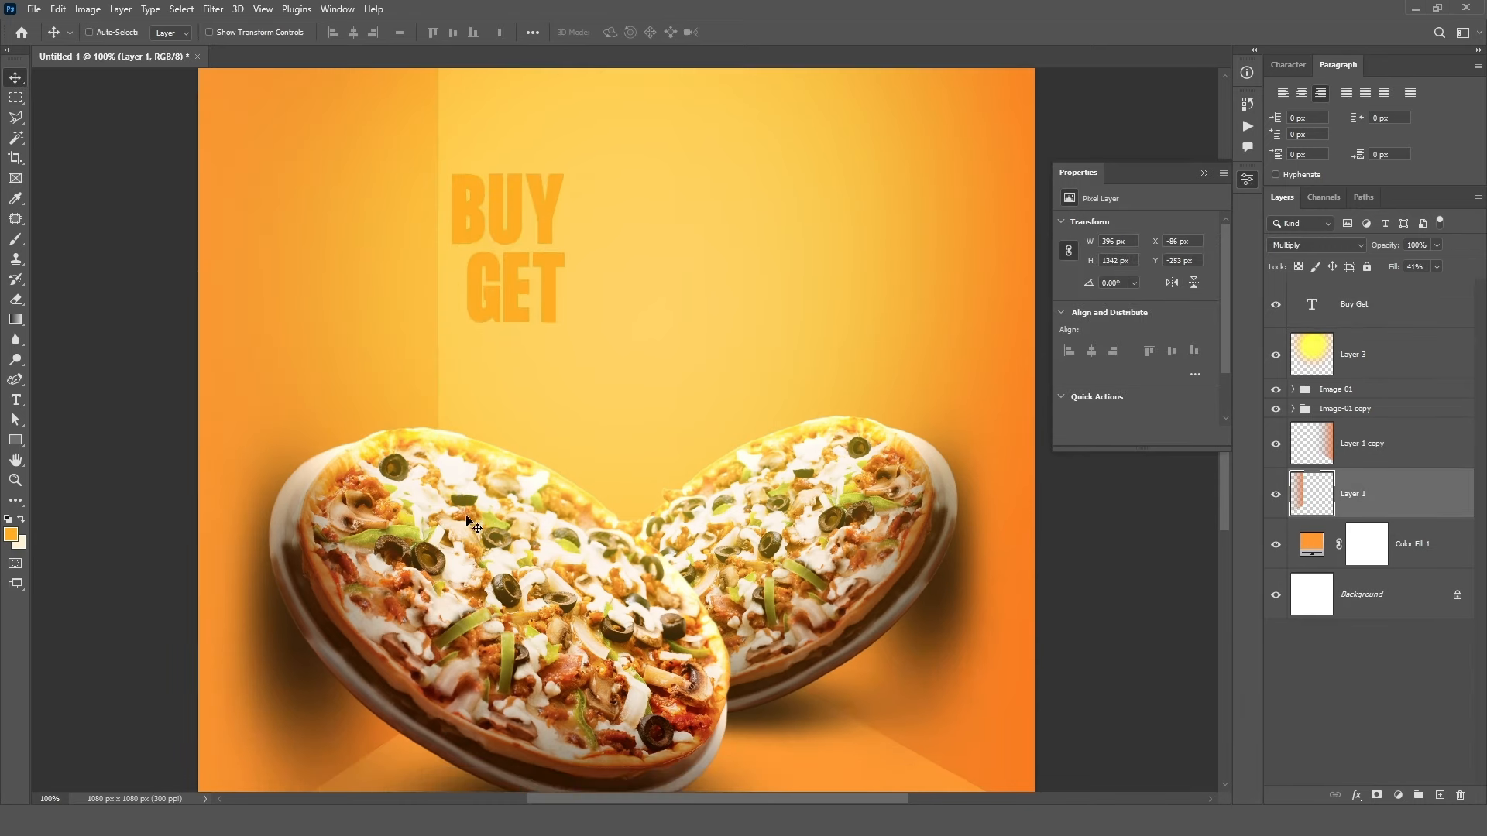
scroll(470, 522, up, 1)
- Change the BUY GET text color to white (#ffffff) and move the text slightly left and down
click(1363, 303)
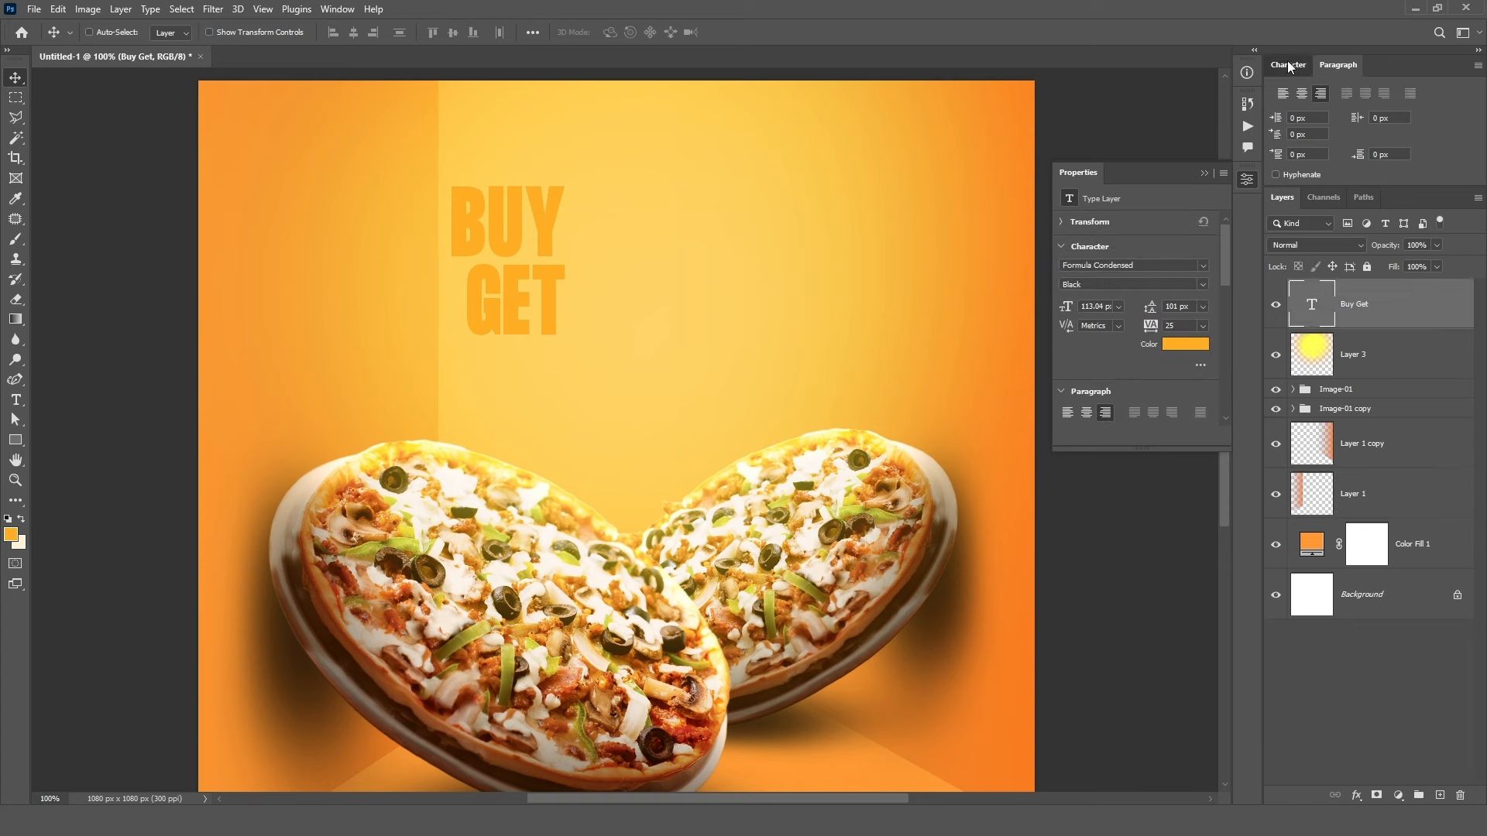
click(1288, 64)
click(1404, 160)
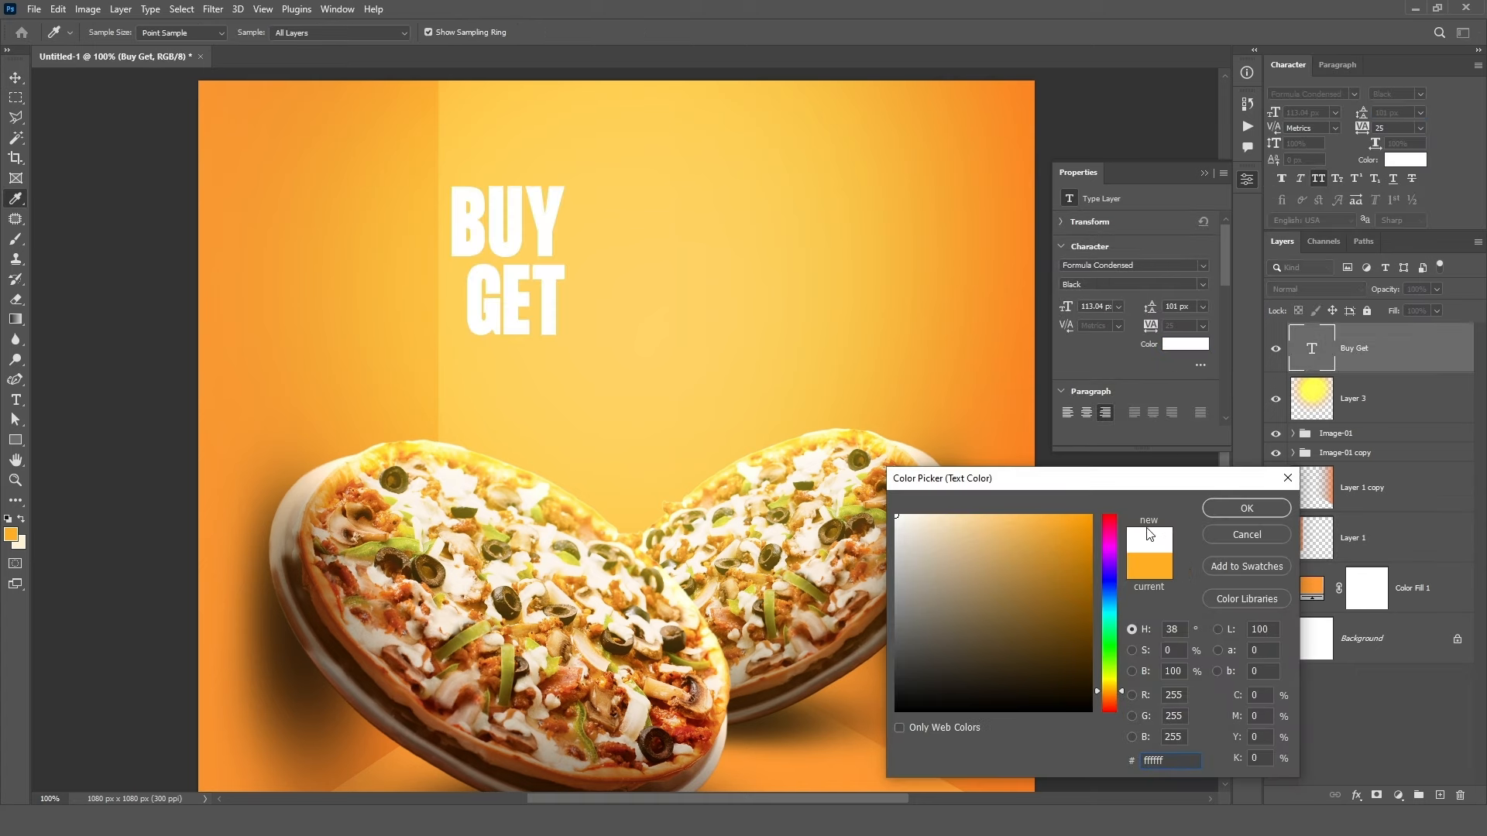
click(1218, 509)
drag(510, 248, 477, 261)
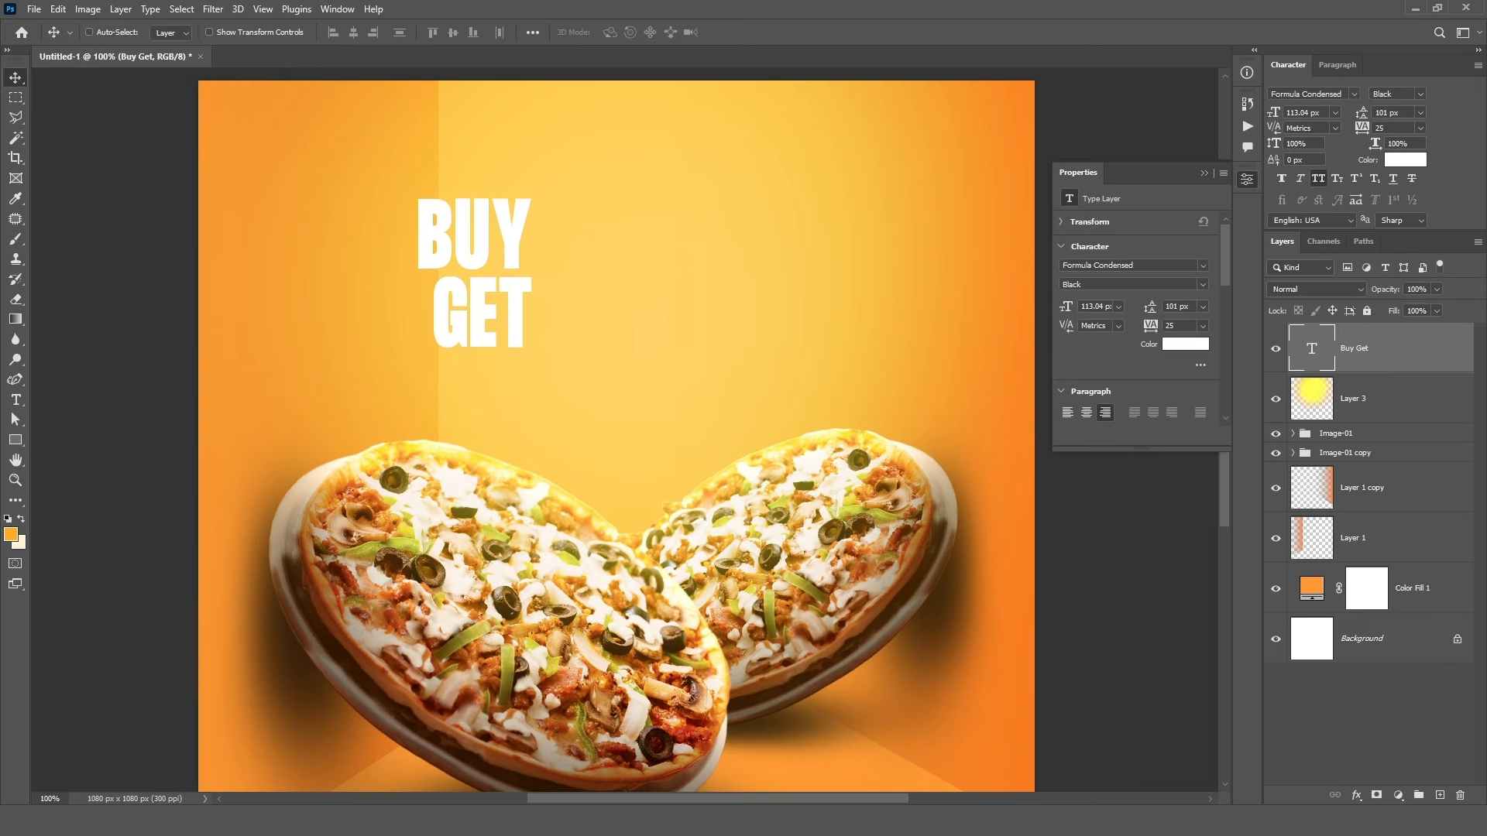
- Give the BUY GET text a Linear Burn drop shadow with 42% opacity, 102° angle, 9 px distance and 5 px size
click(1357, 796)
click(1364, 788)
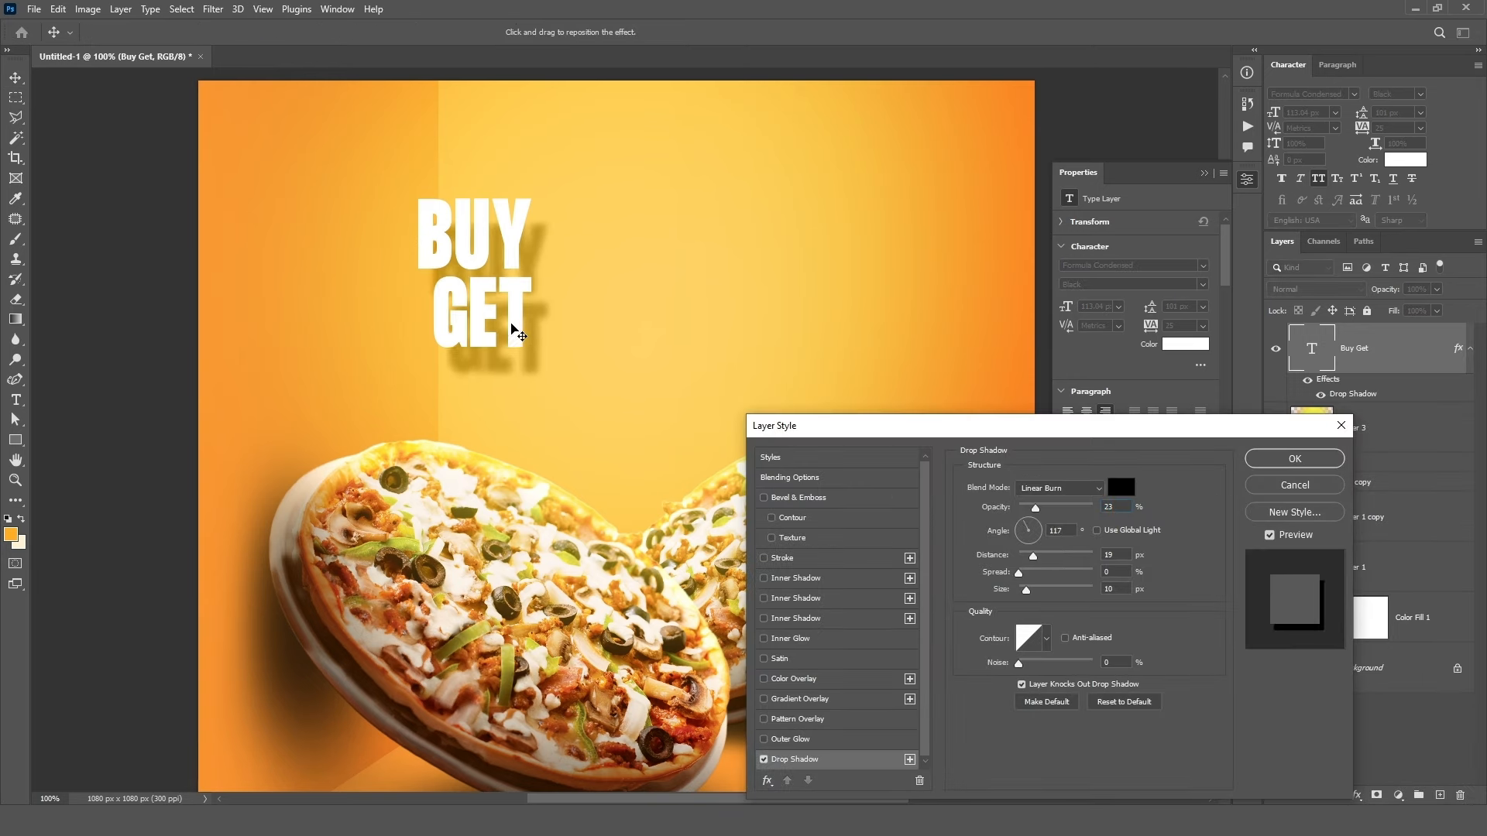
drag(513, 334, 511, 328)
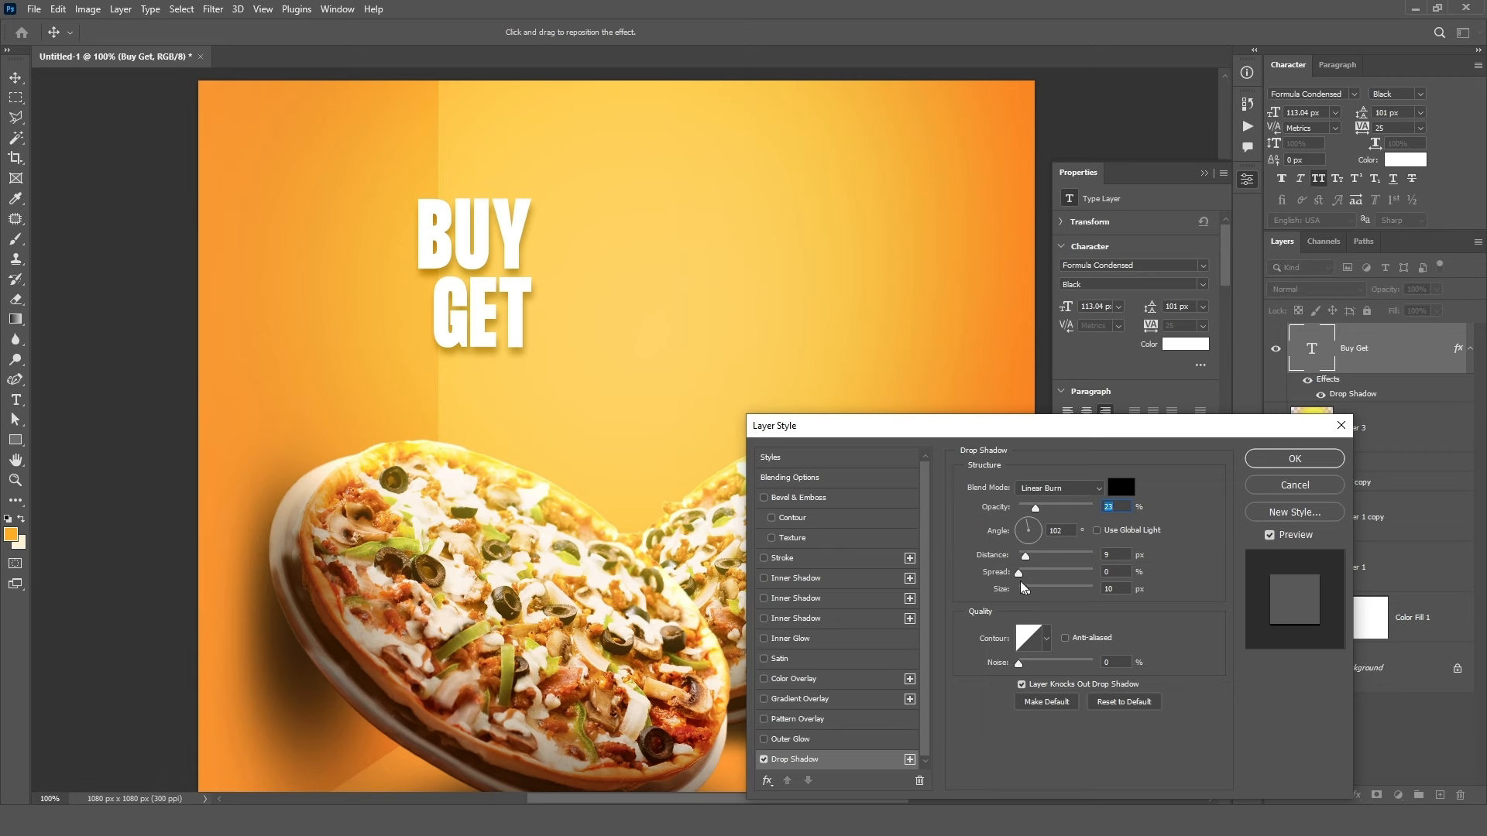
drag(1036, 508, 1054, 511)
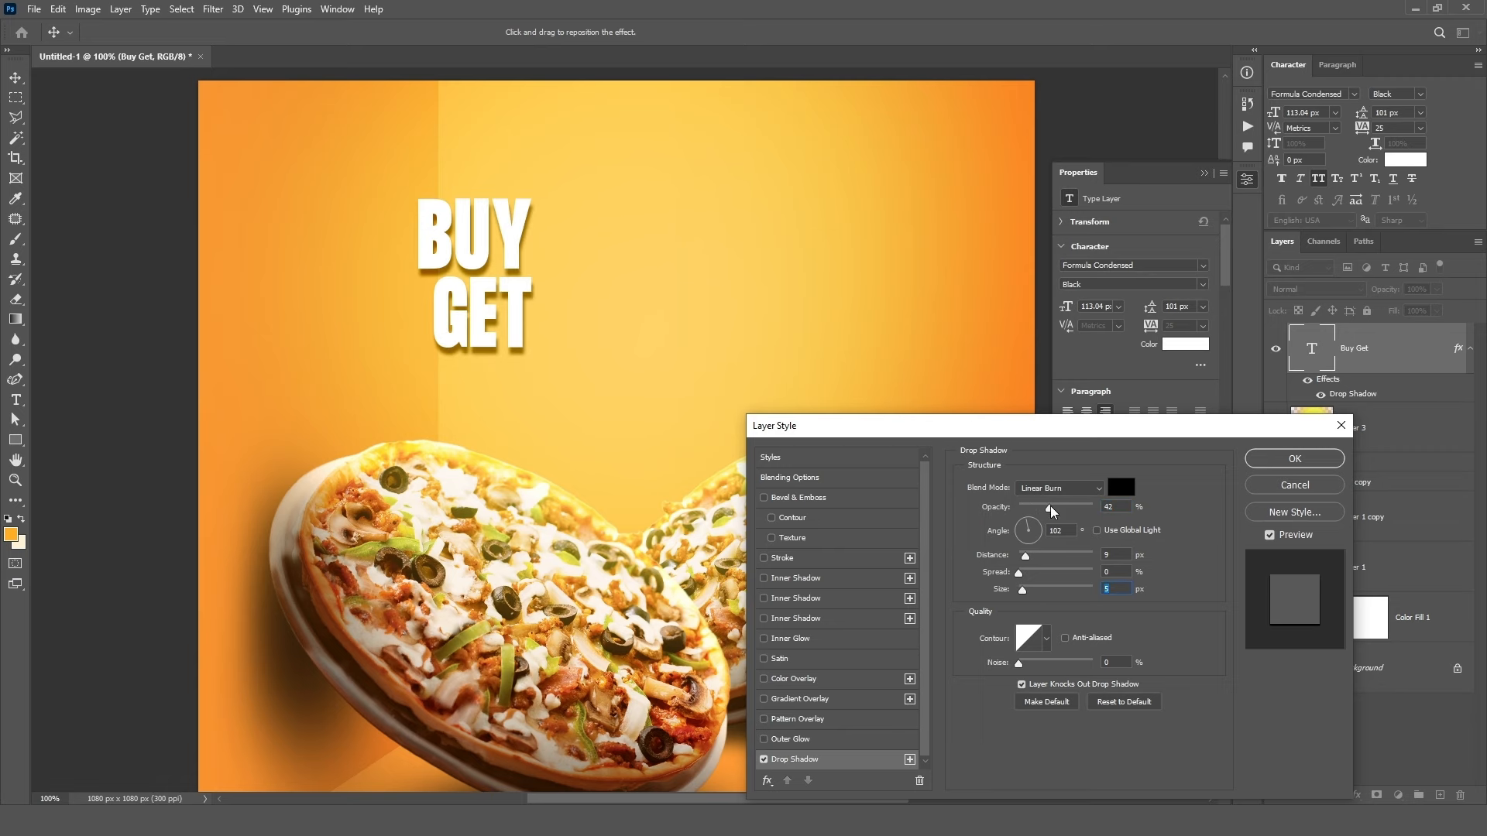
- Color the drop shadow brown (RGB 107, 61, 19) with 88% opacity, 77° angle and 13 px size, and nudge the BUY GET text down
click(1123, 488)
click(327, 714)
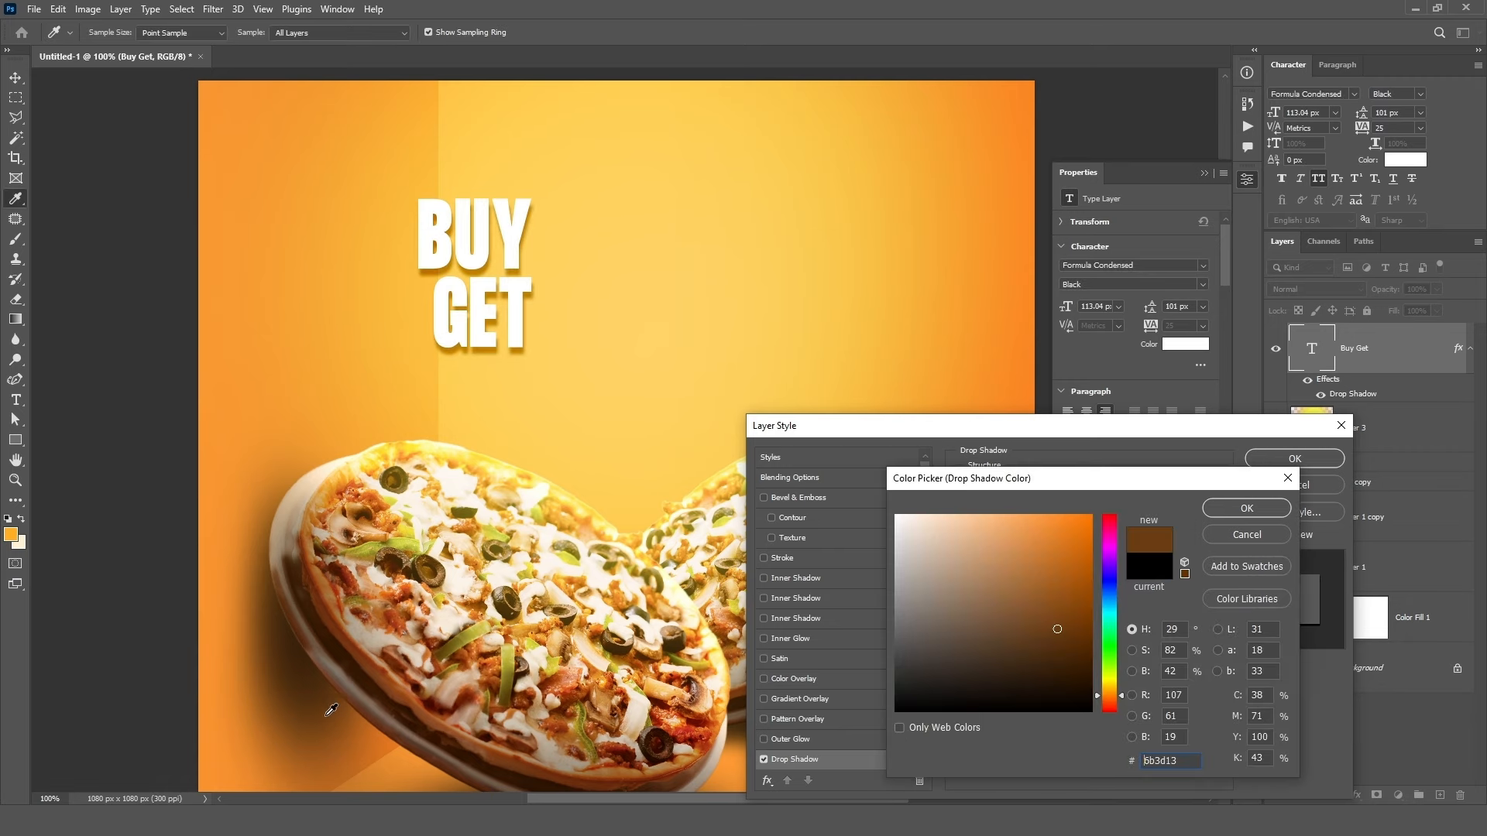
click(1255, 508)
drag(1050, 507, 1085, 514)
drag(469, 290, 498, 324)
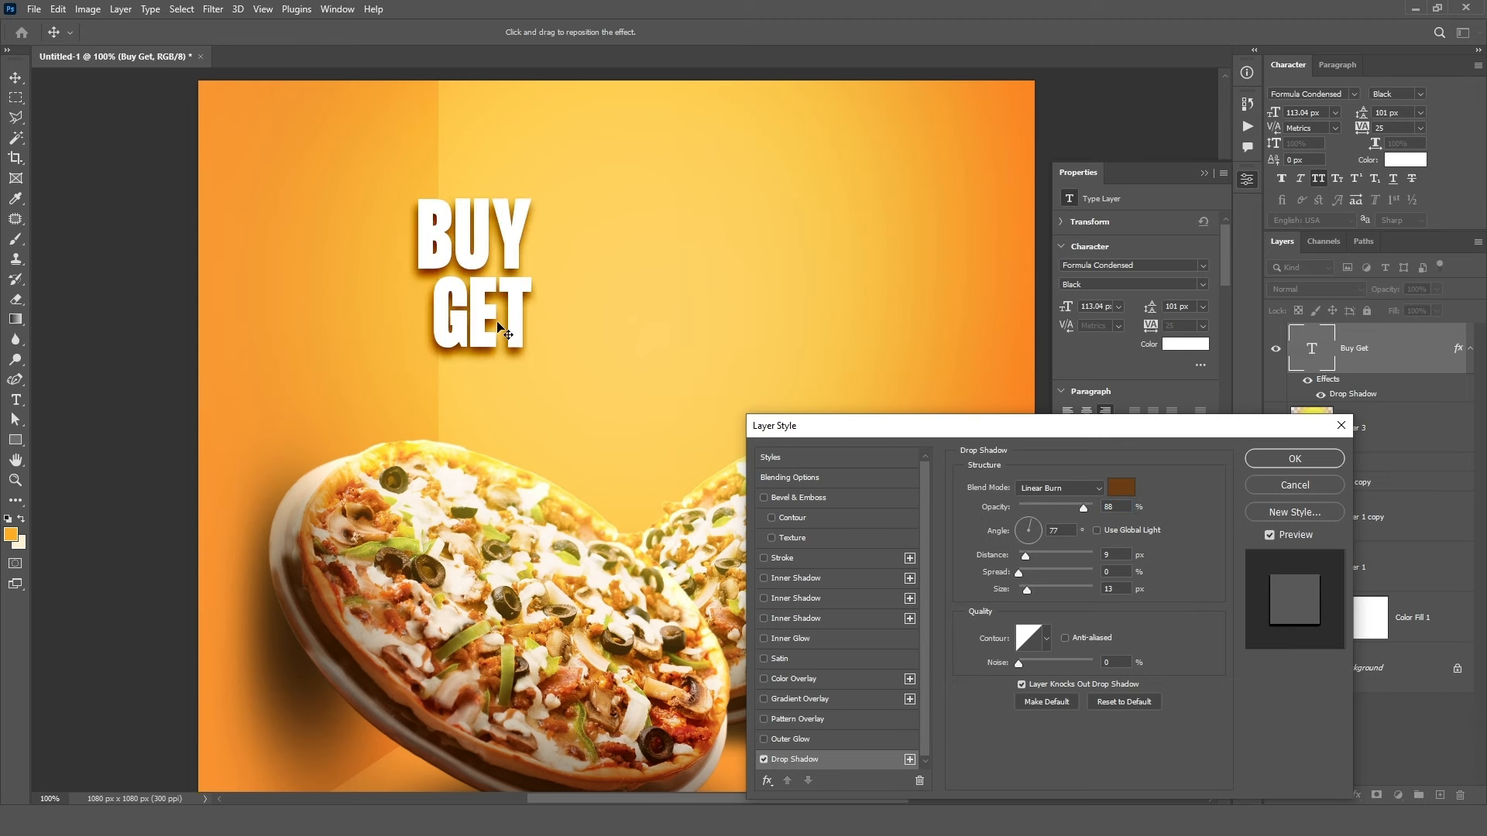
click(1263, 464)
scroll(610, 390, up, 1)
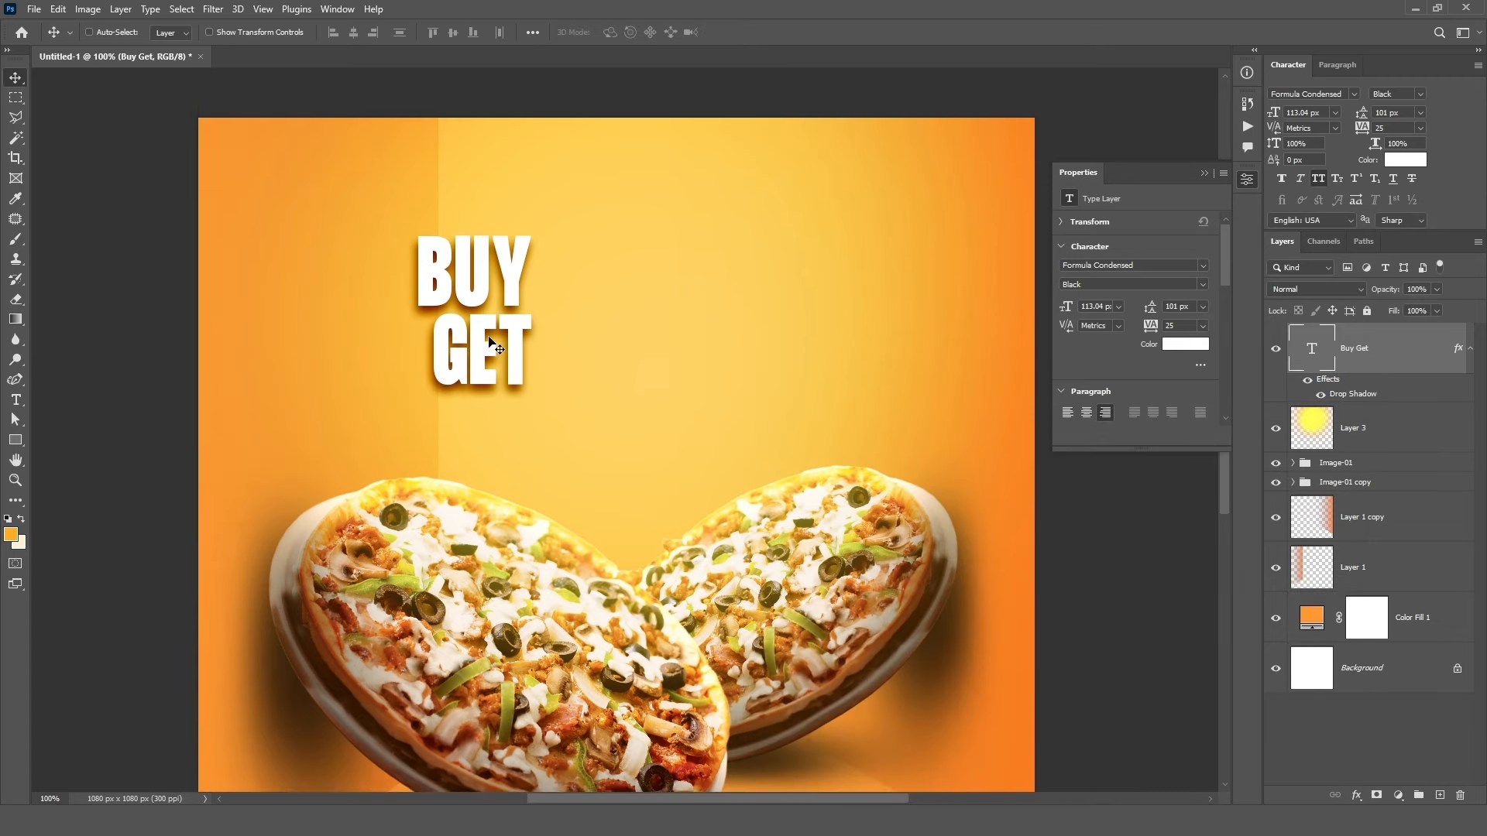
drag(492, 346, 498, 357)
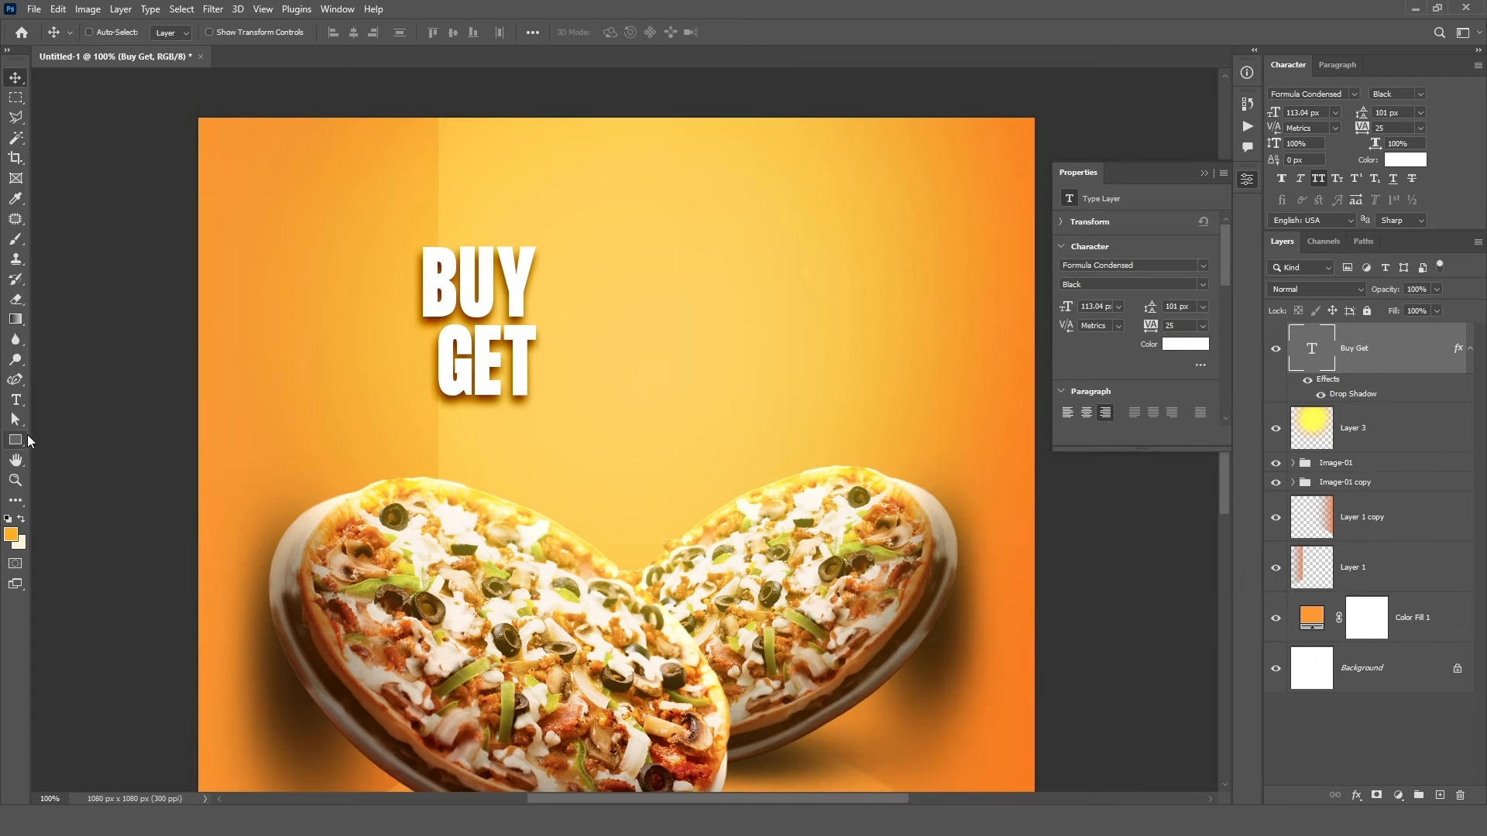
- Add a "1" text layer beside BUY GET and enlarge it to 257.48 px, spanning the height of both lines
click(15, 400)
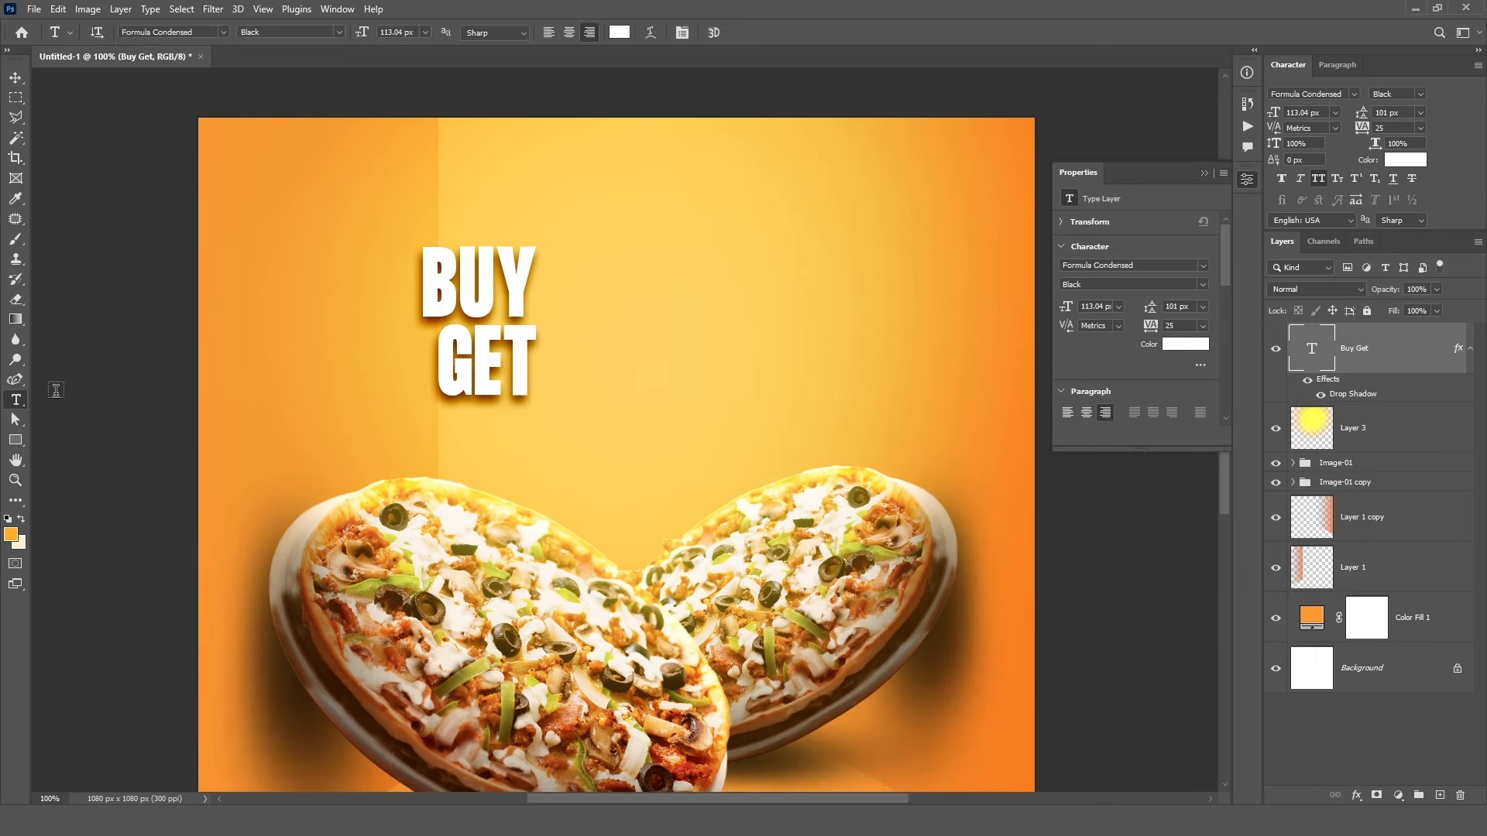
click(566, 253)
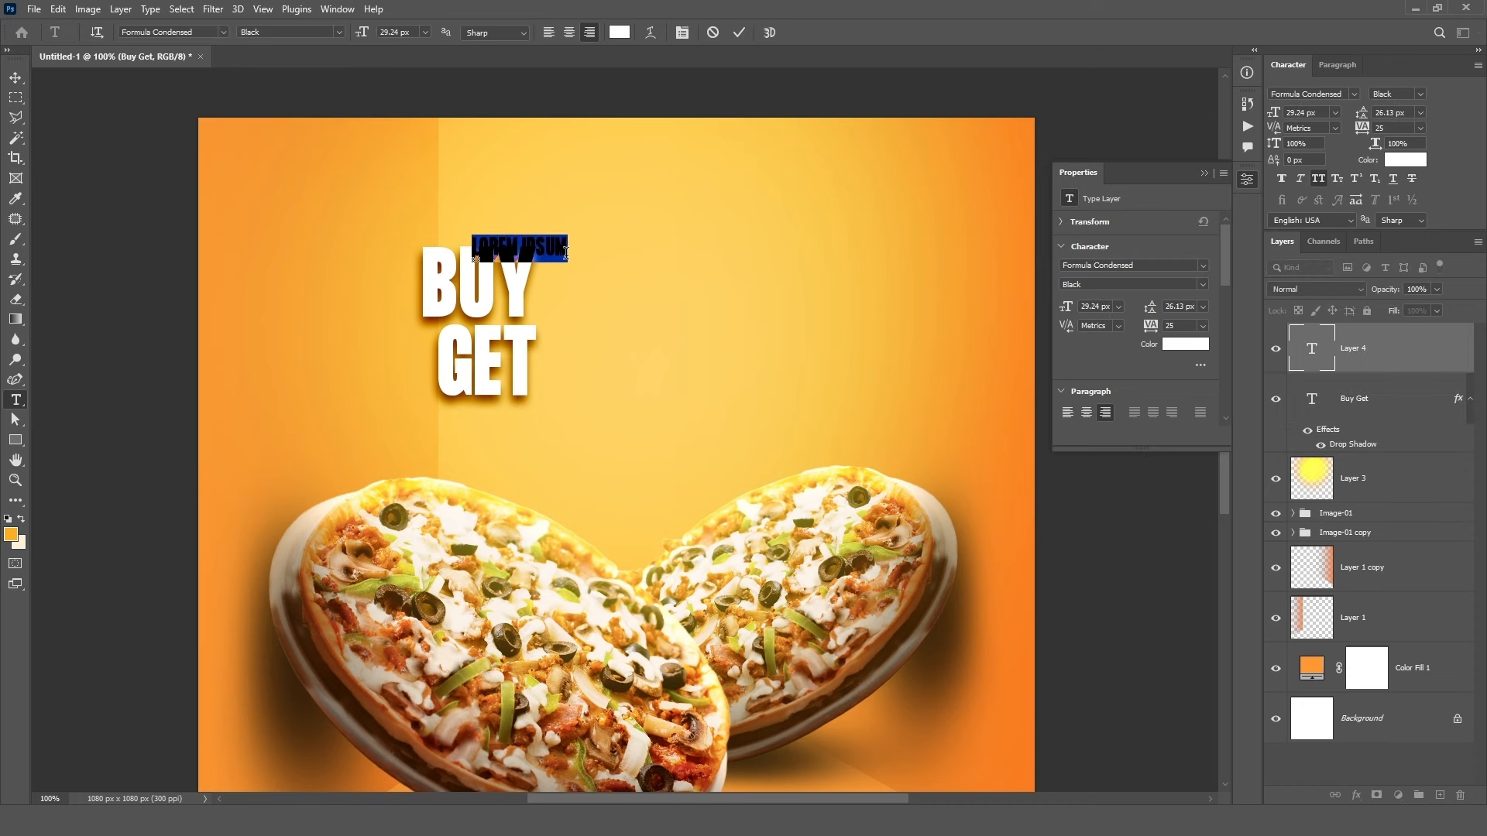
text(1)
click(739, 32)
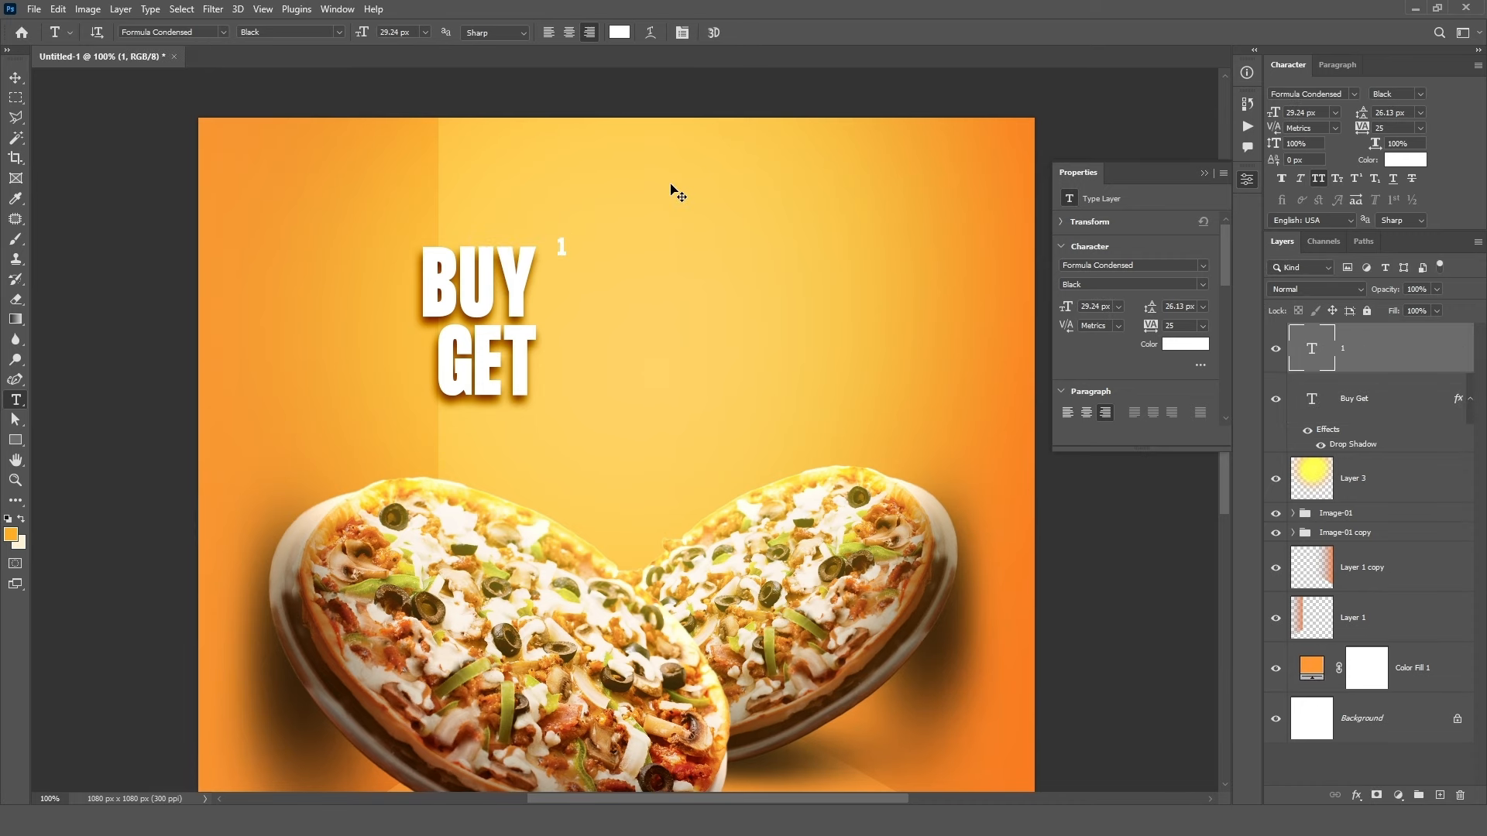
key(ctrl+t)
drag(567, 258, 702, 453)
drag(593, 354, 584, 341)
click(767, 32)
- Set the color of the "1" text to red (#ff0000)
click(1398, 159)
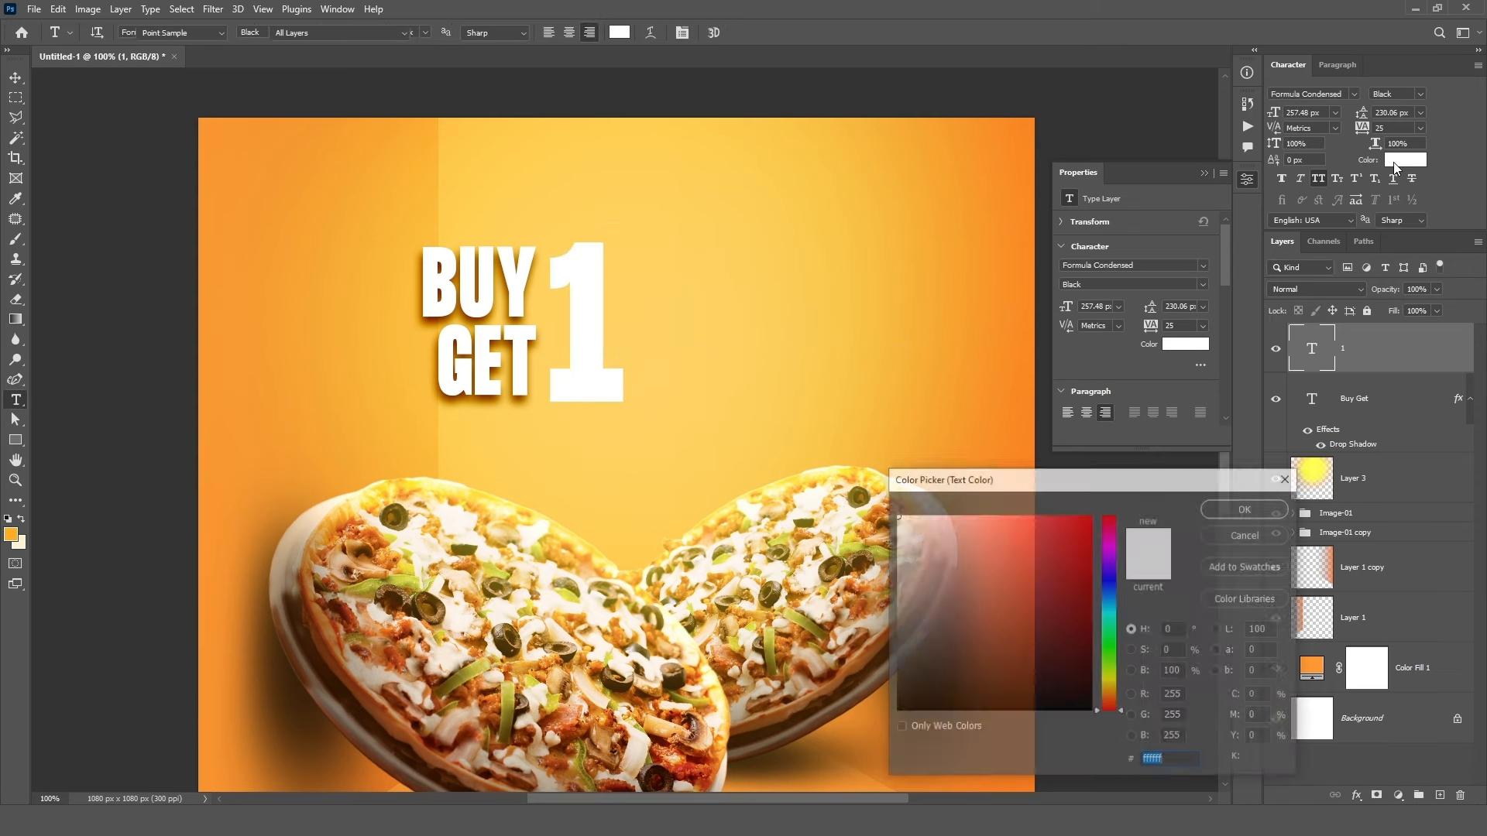
text(ff0000)
click(1248, 514)
- Copy the drop shadow layer style from the BUY GET text onto the "1" text layer
right_click(1445, 399)
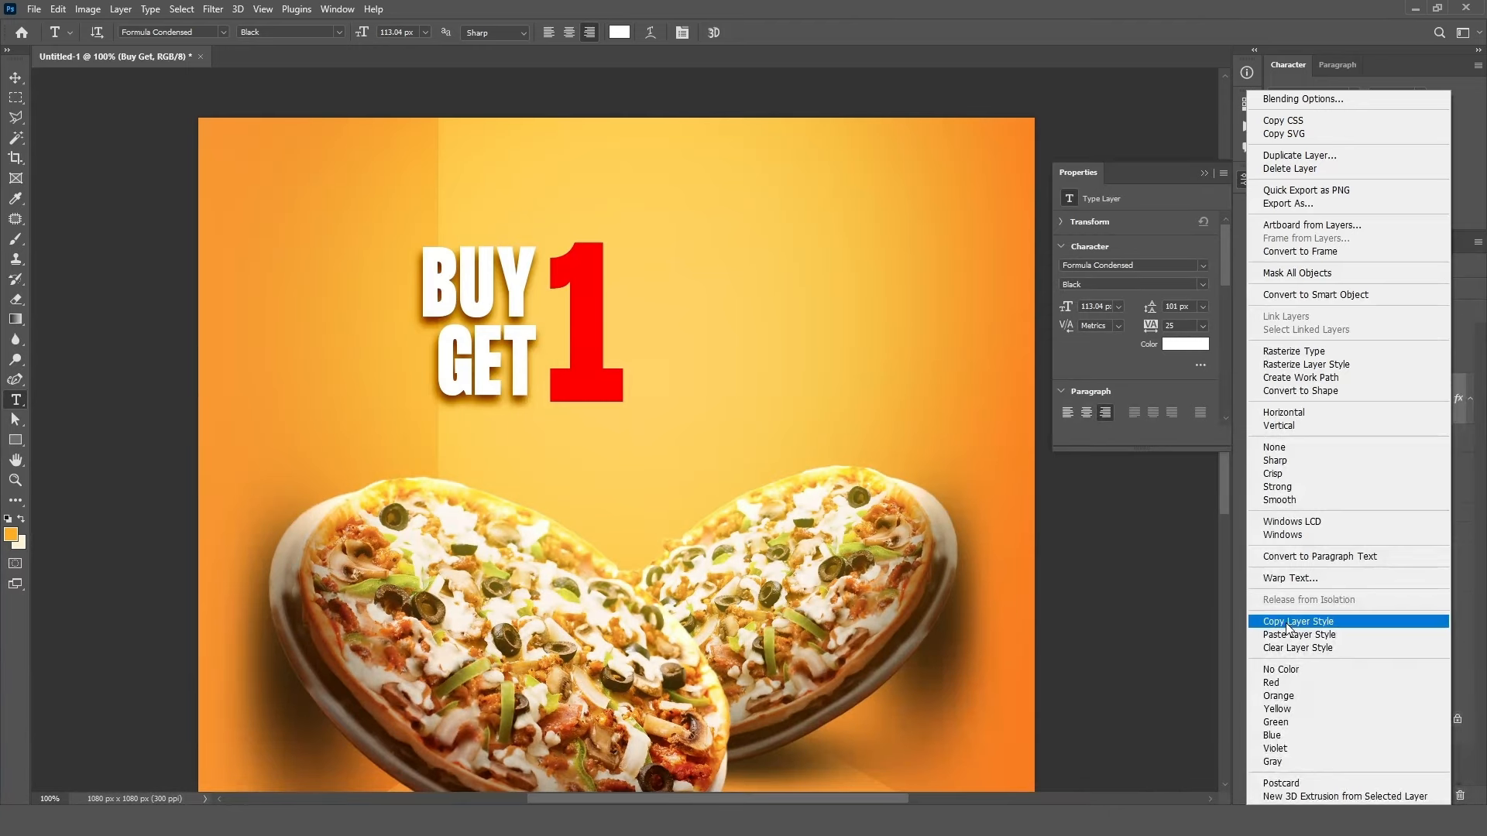
click(1286, 622)
right_click(1371, 346)
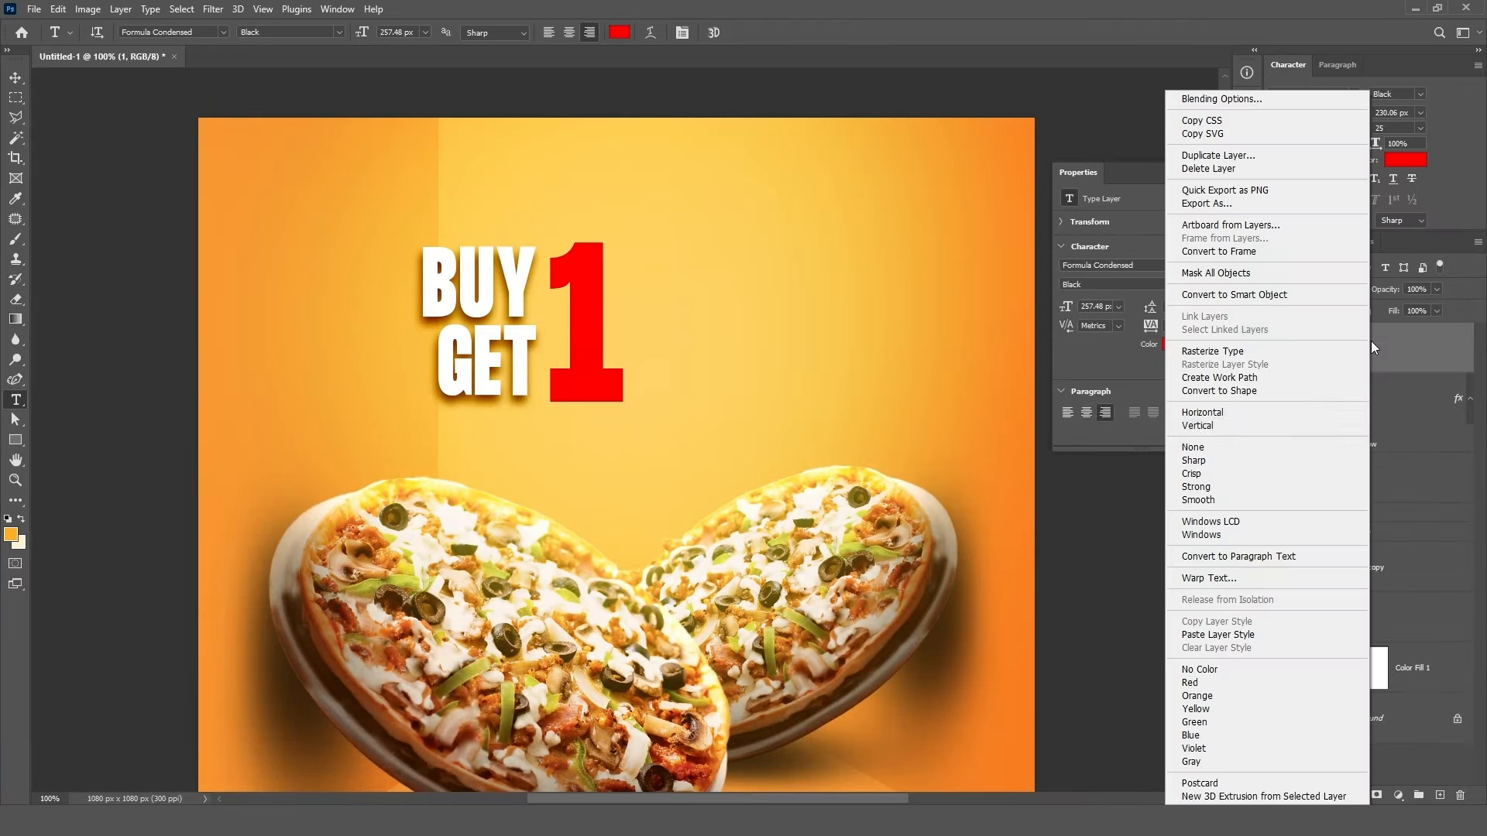
click(1213, 633)
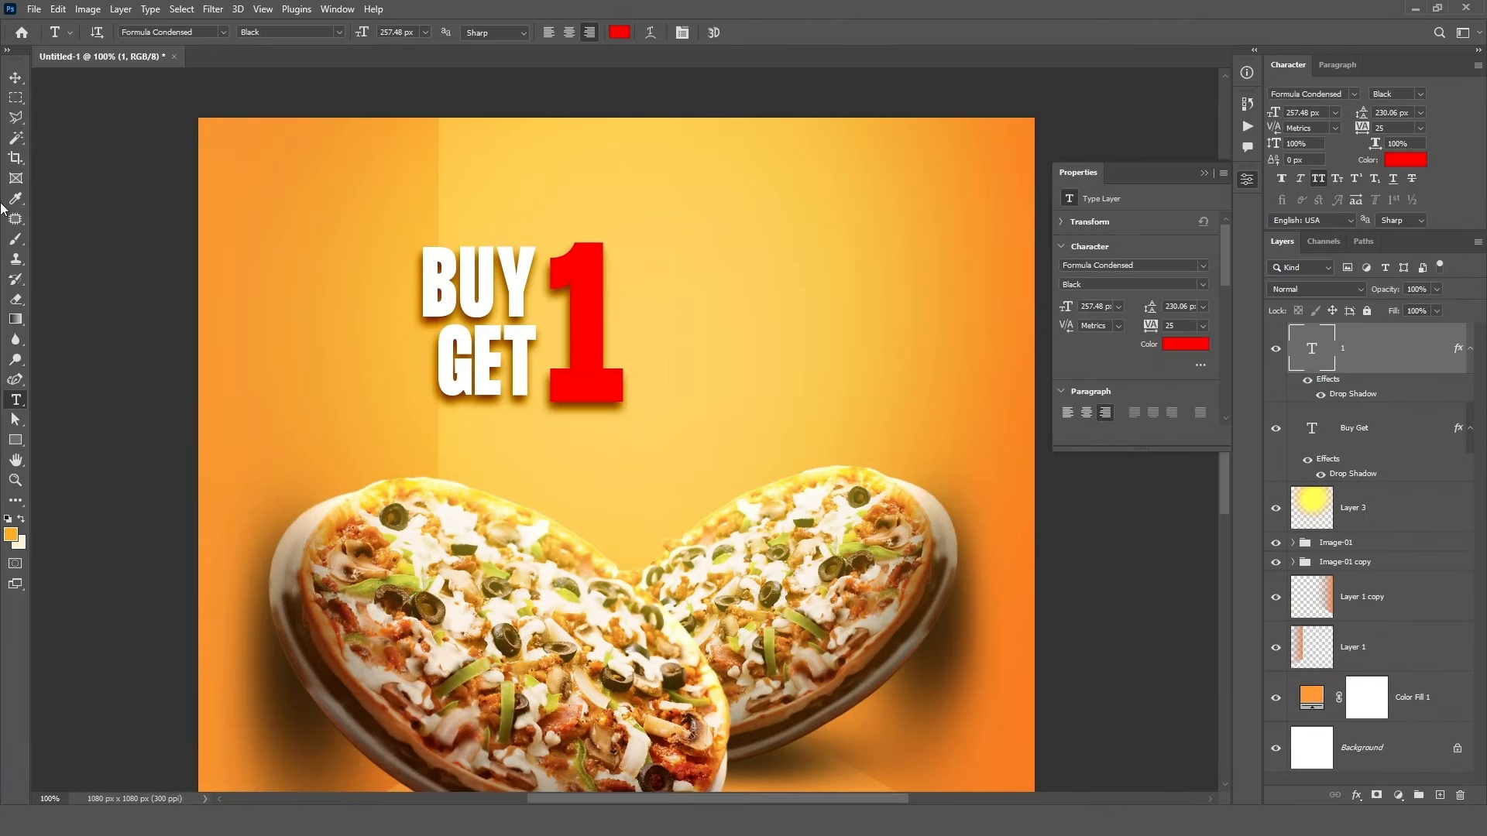
- Add a red text layer reading "FREE" to the upper right of the "1"
click(15, 79)
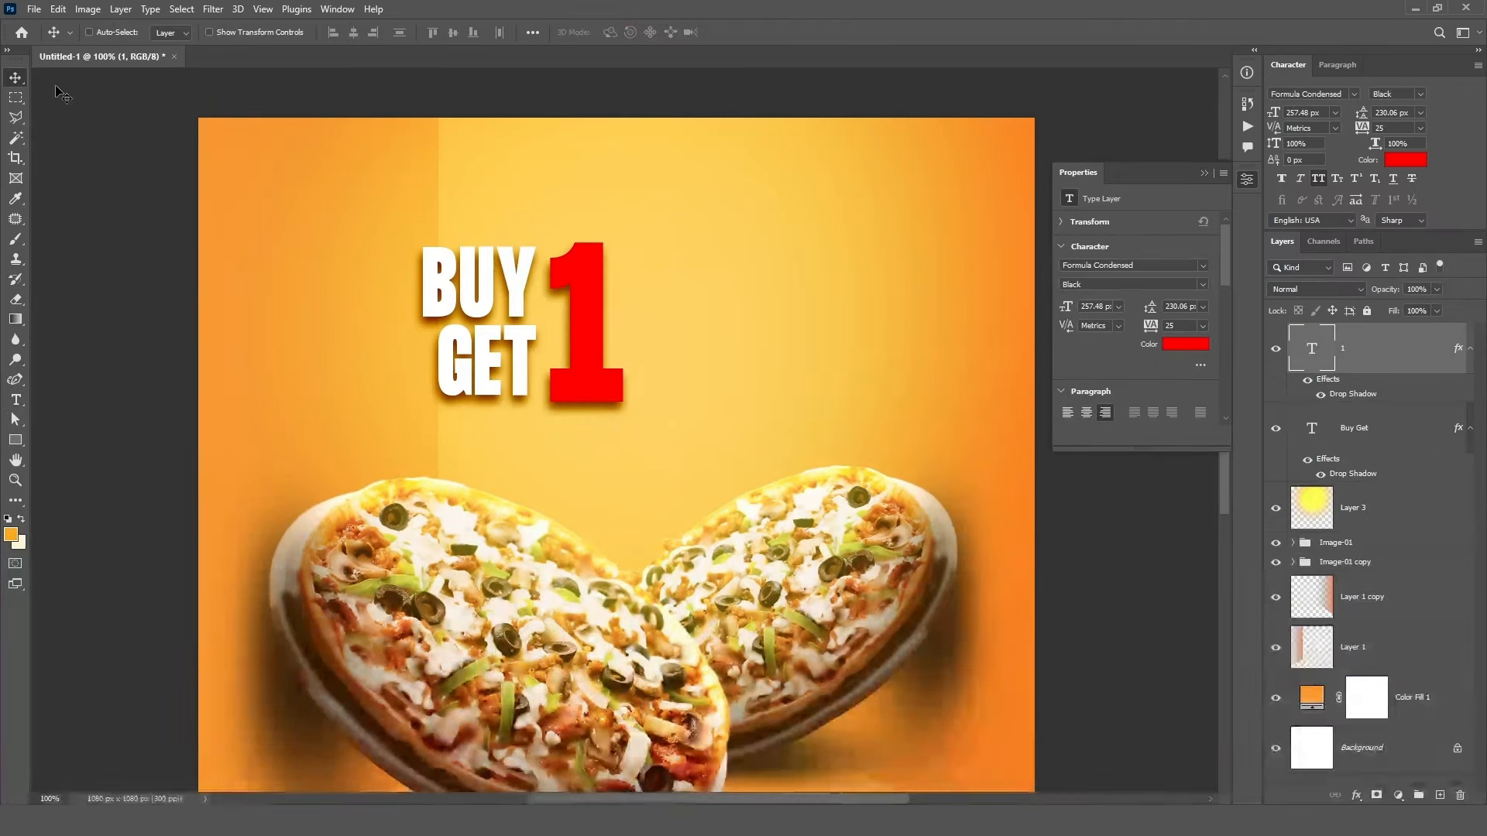
click(1382, 431)
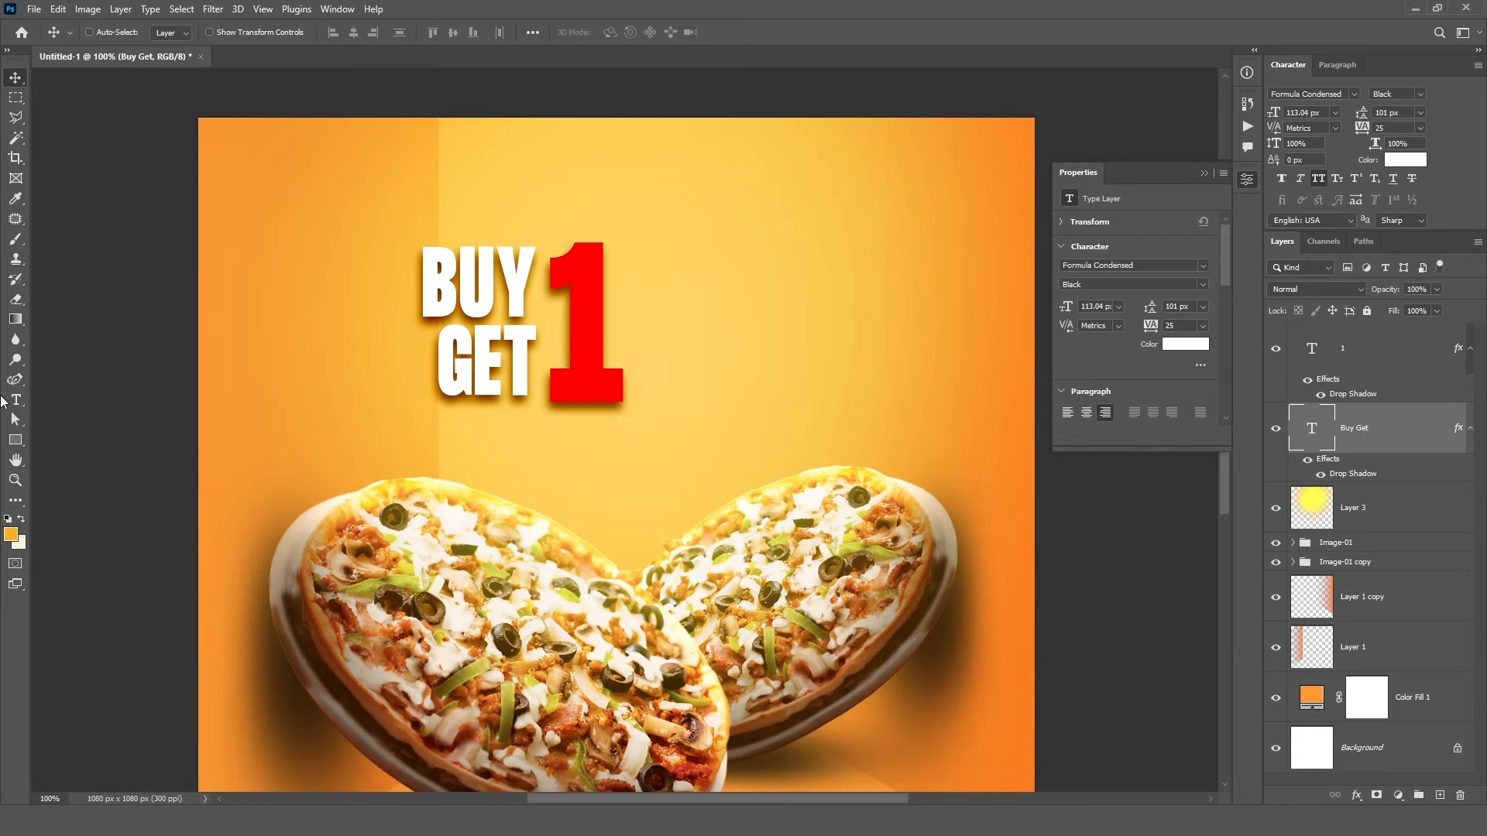
click(13, 401)
click(1337, 348)
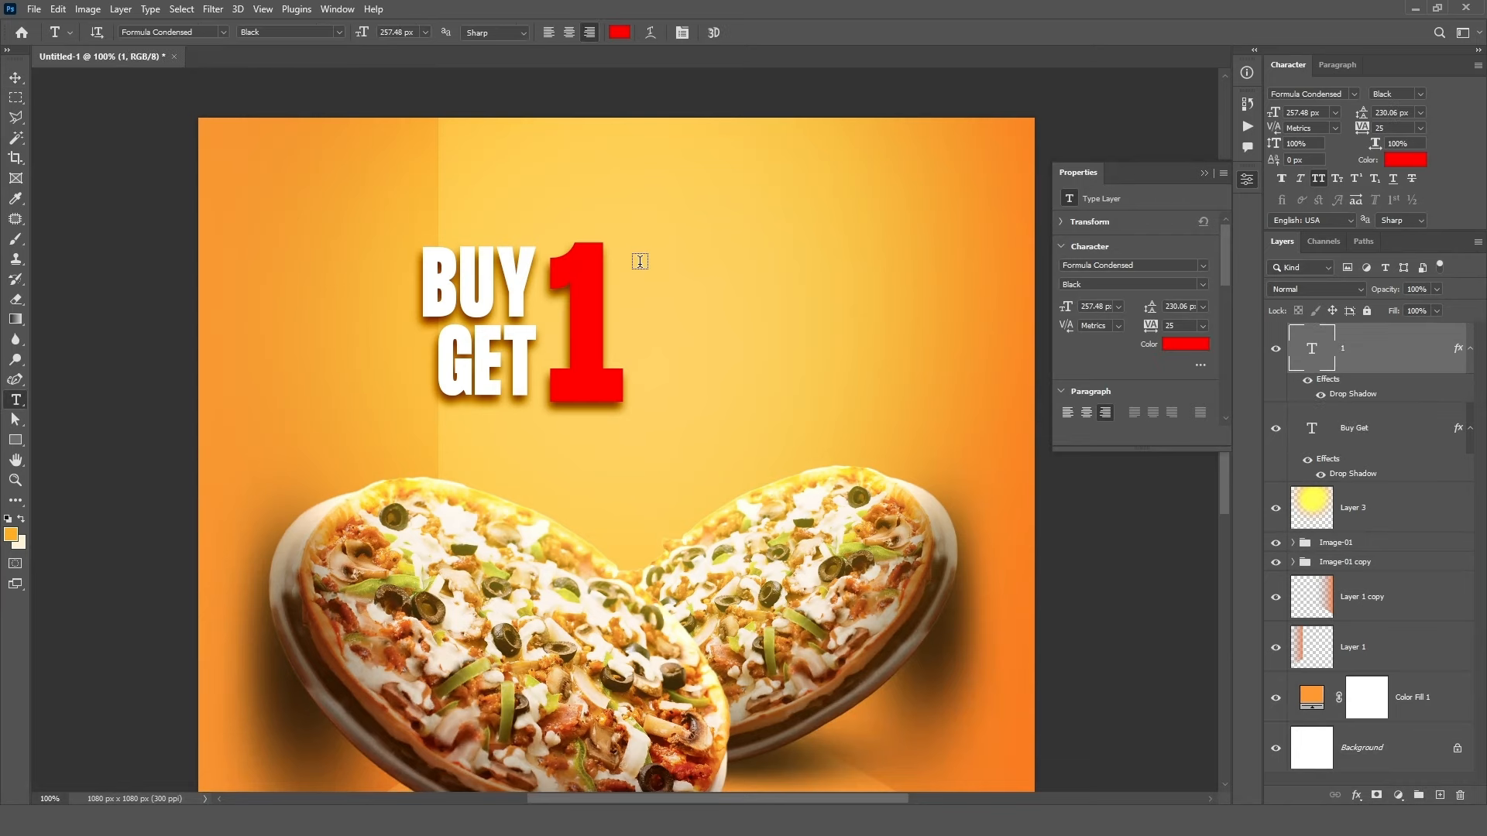
click(640, 261)
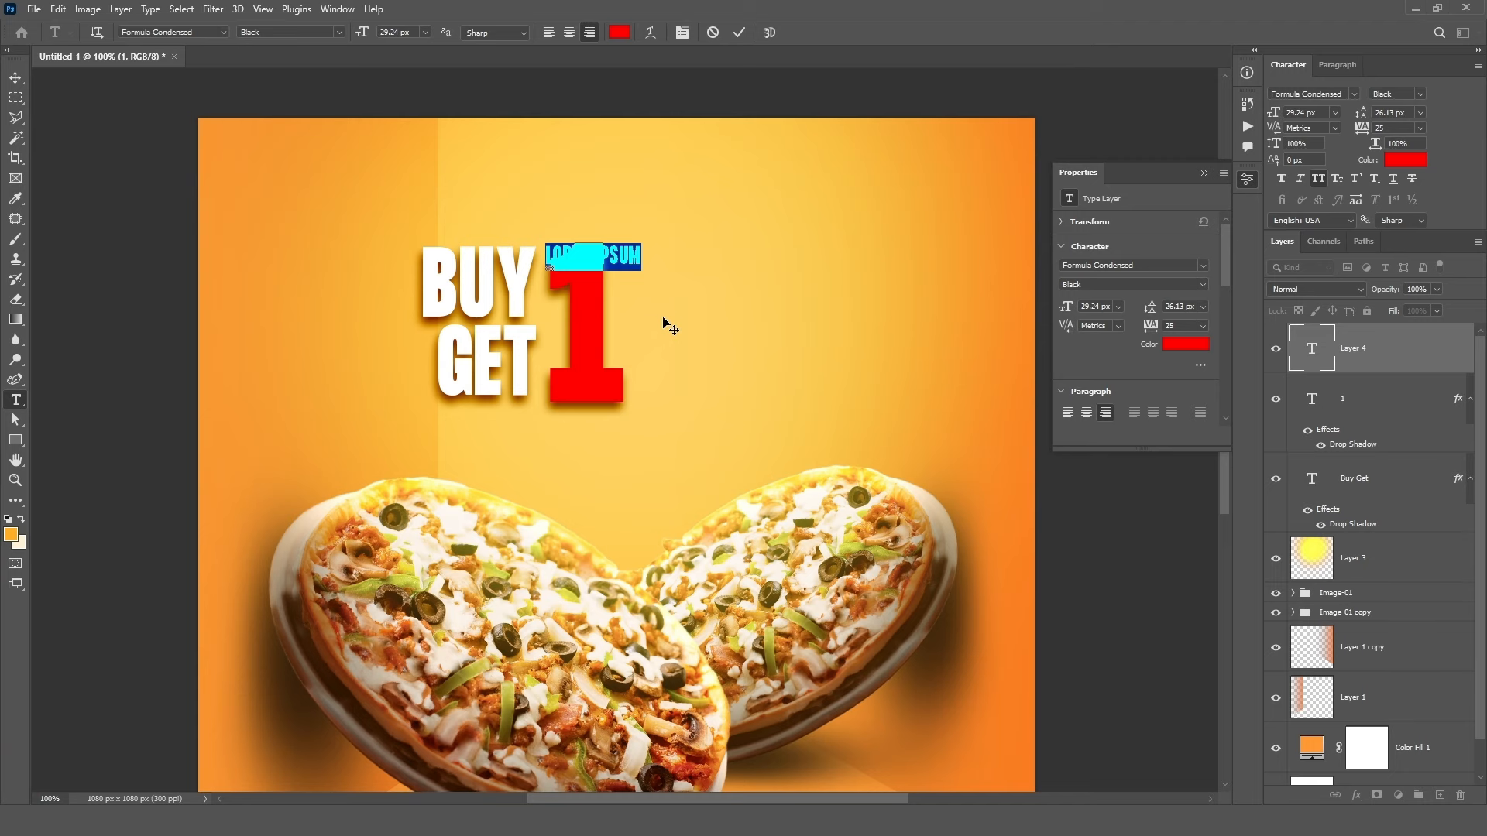
text(FREE)
click(739, 33)
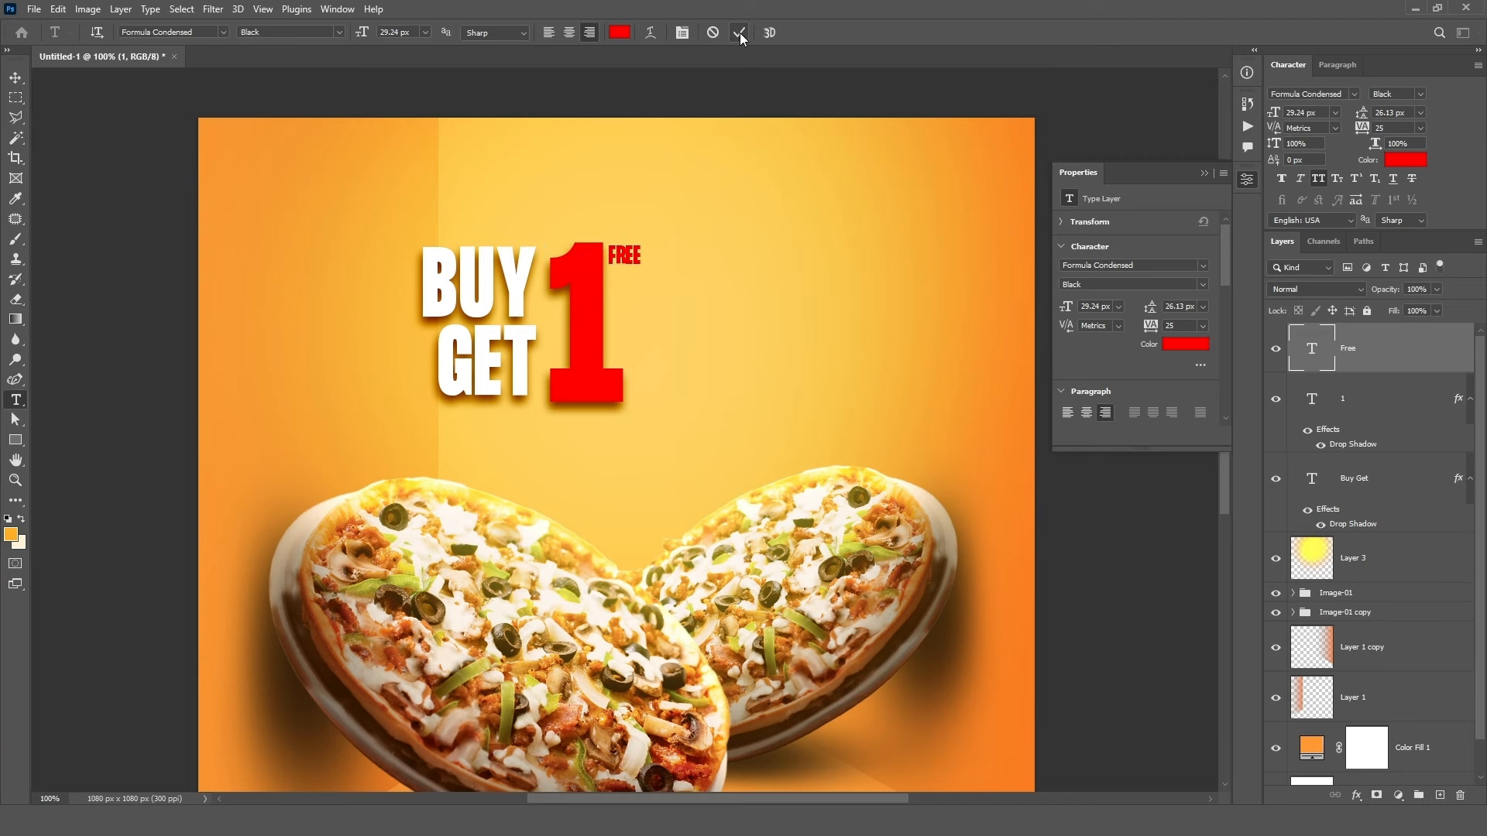
- Set the letter tracking of the FREE text to 50
click(1422, 128)
click(1392, 222)
click(1421, 128)
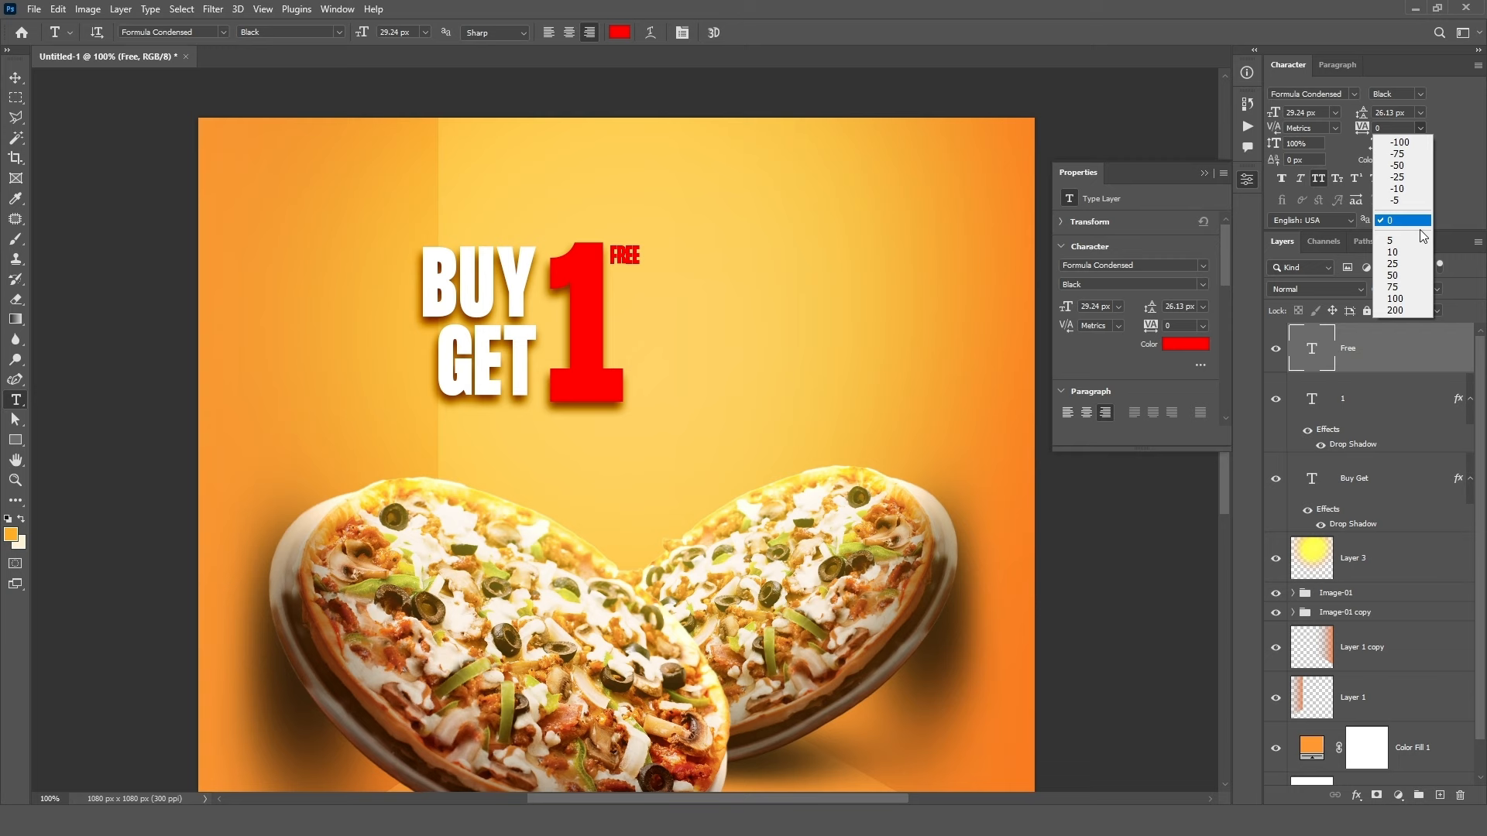
click(1402, 271)
- Enlarge the FREE text to 83.78 px and place it just right of the "1", near its top
key(ctrl+t)
drag(642, 256, 714, 279)
click(767, 32)
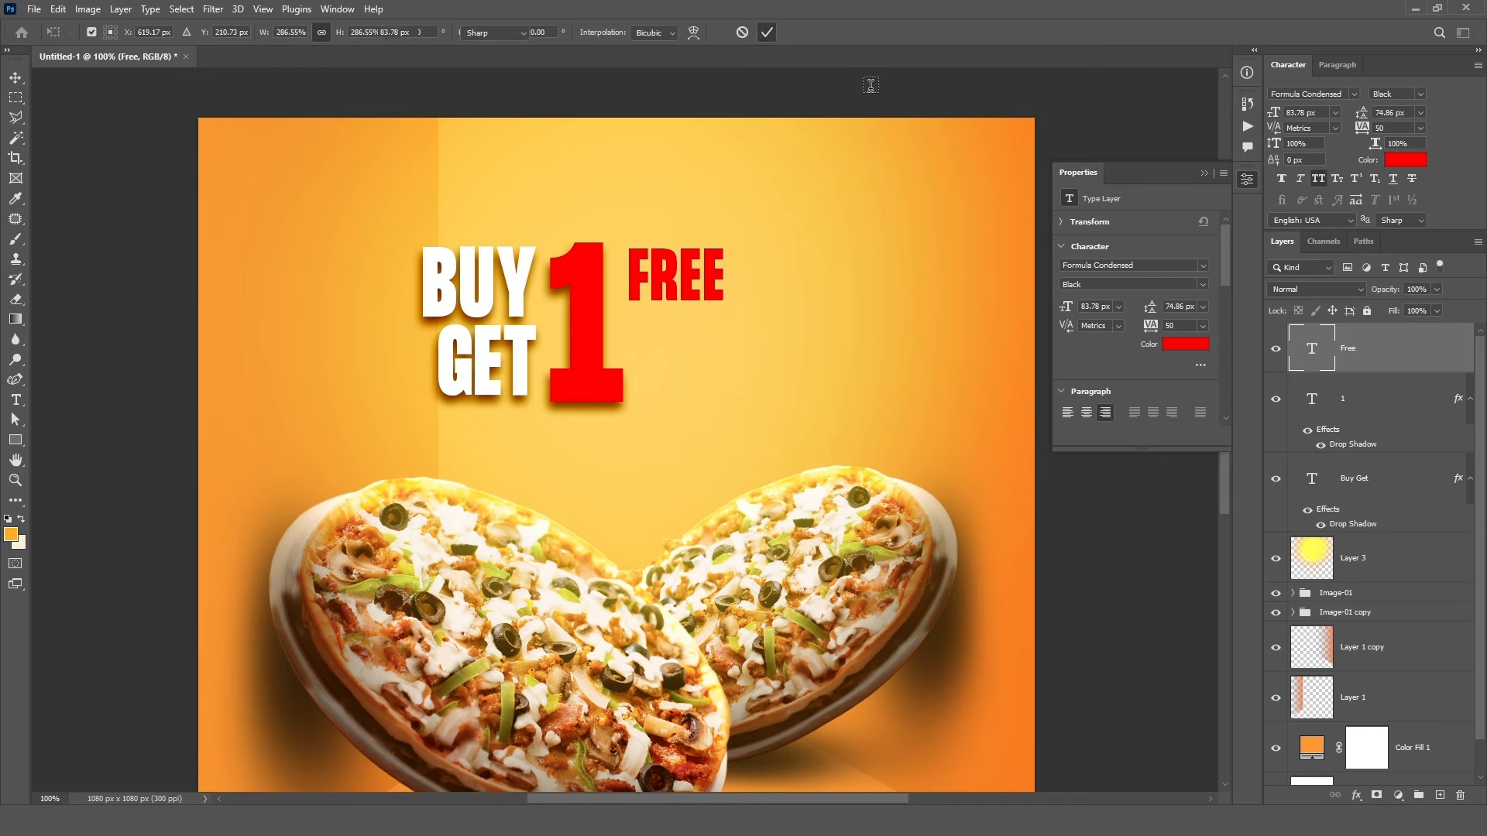
- Recolor the FREE text to dark brown #744315, sampled from the shadow beside the front pizza
click(1405, 160)
click(280, 728)
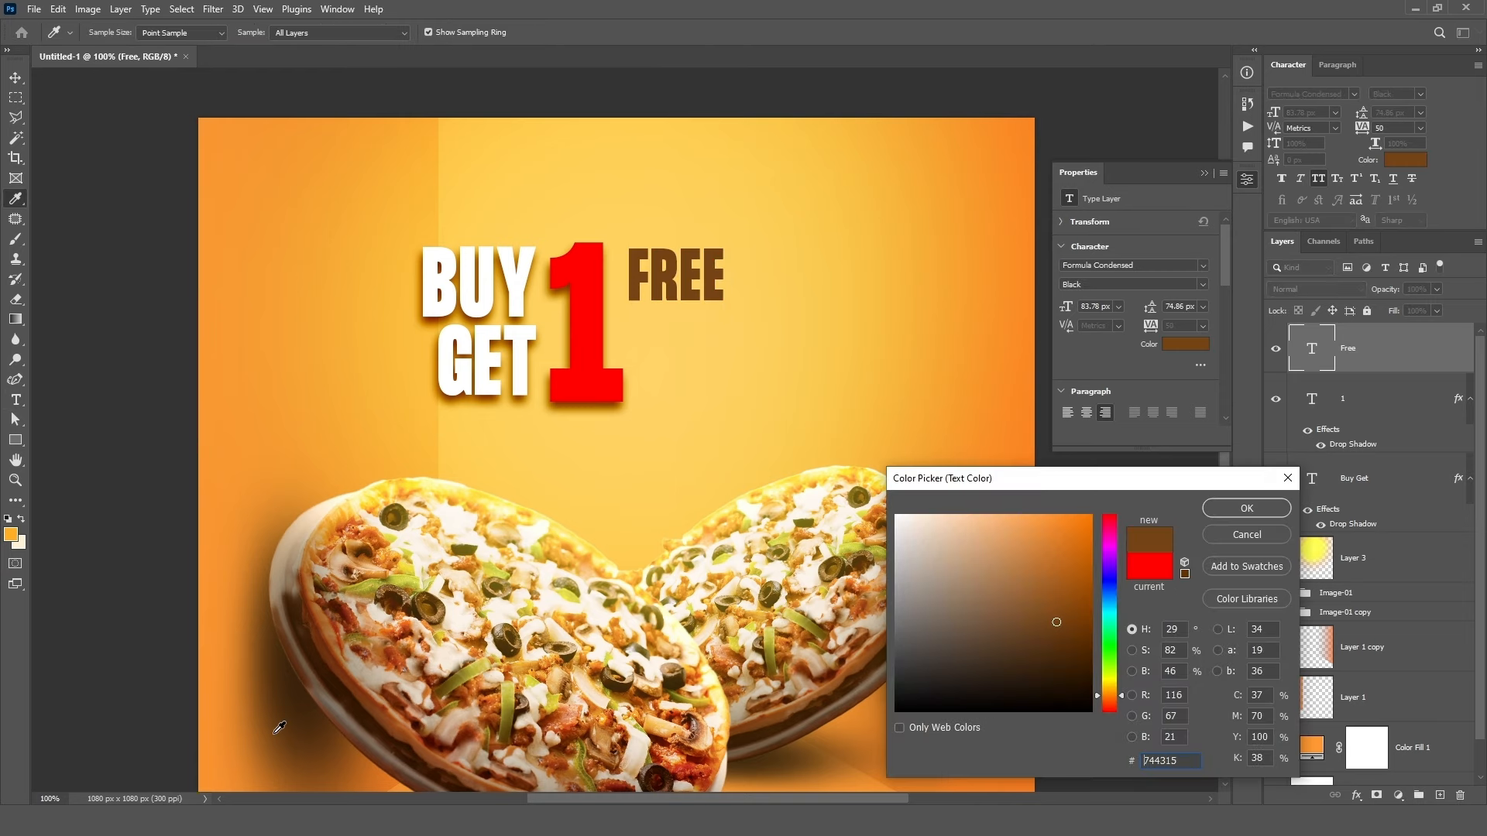
click(1221, 509)
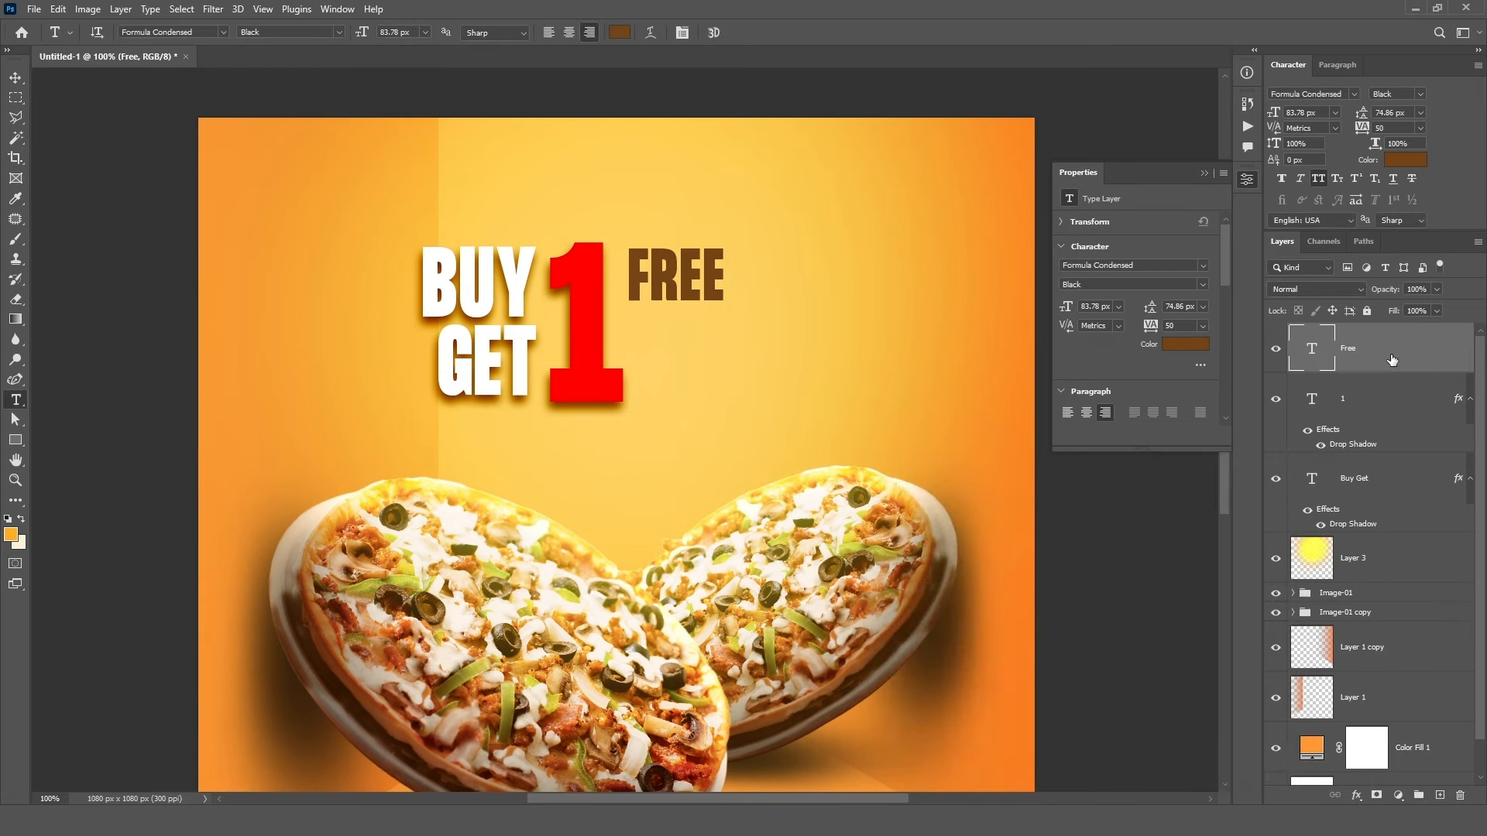
- Duplicate the FREE text layer and place the copy directly below the original
right_click(1391, 360)
click(1242, 155)
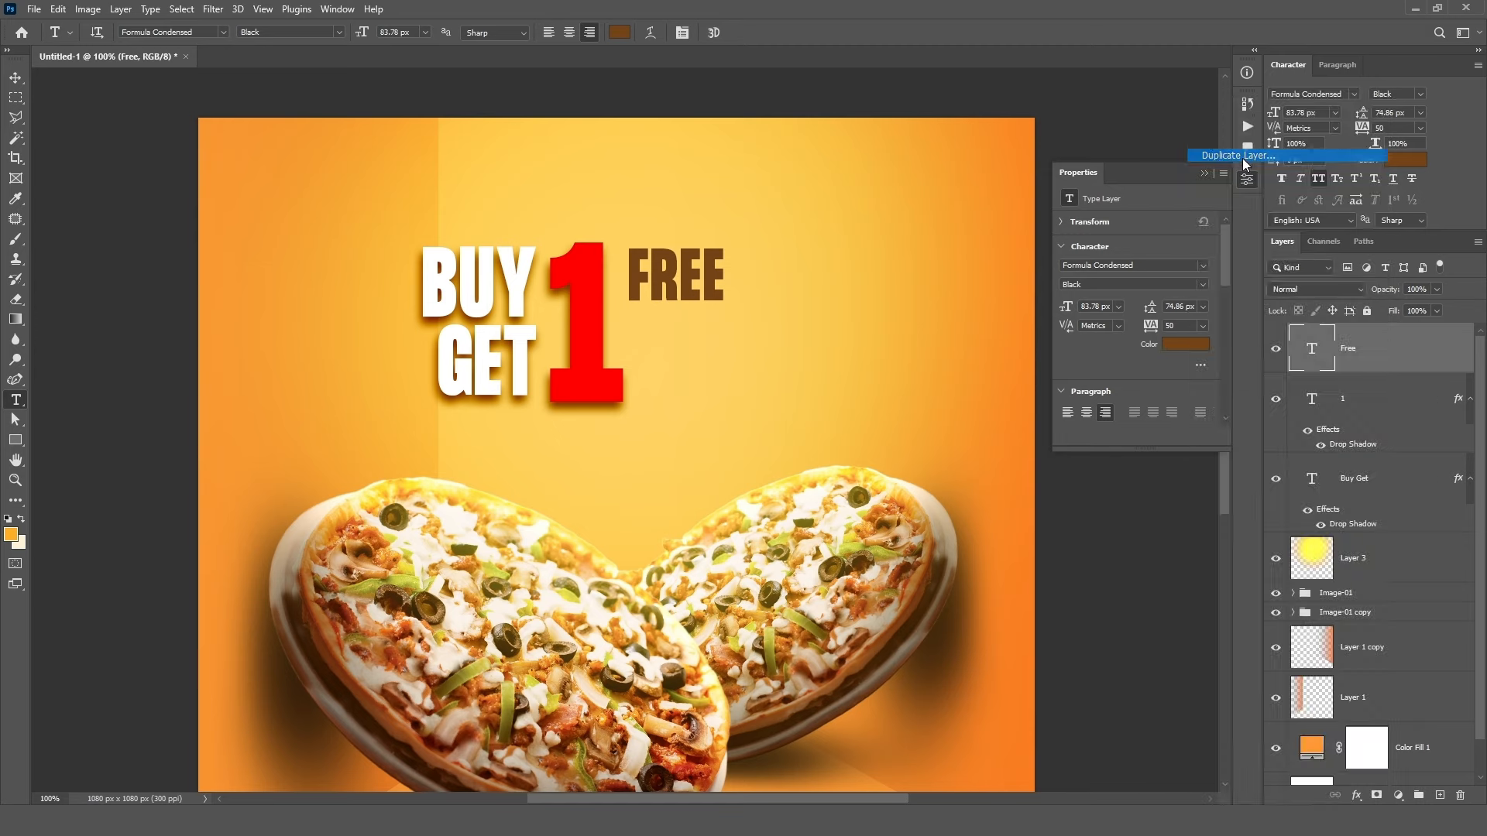
click(885, 225)
key(v)
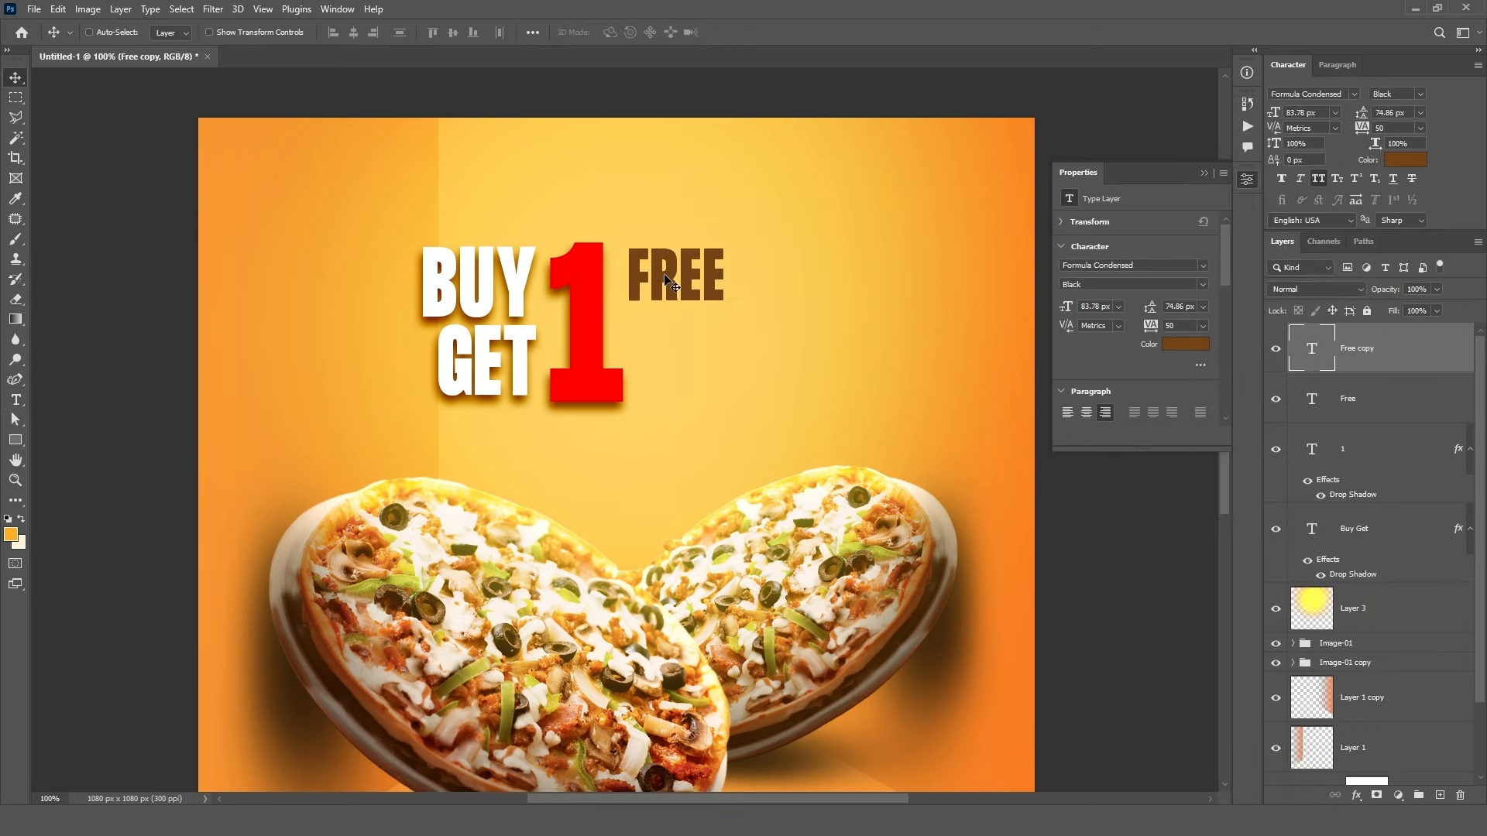
drag(666, 276, 664, 334)
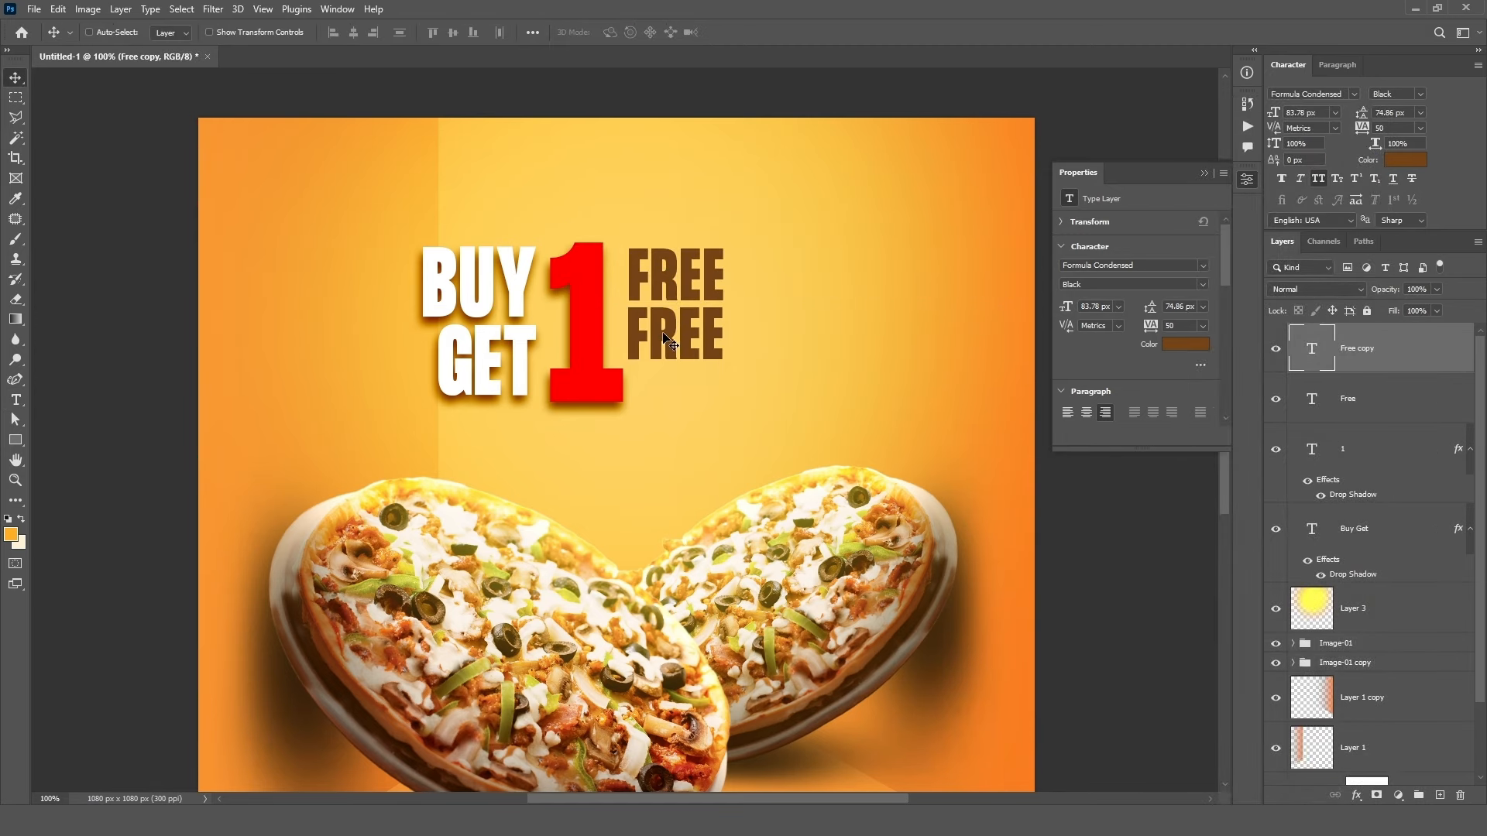
- Replace the wording of the lower FREE copy with "PIZZA"
double_click(664, 334)
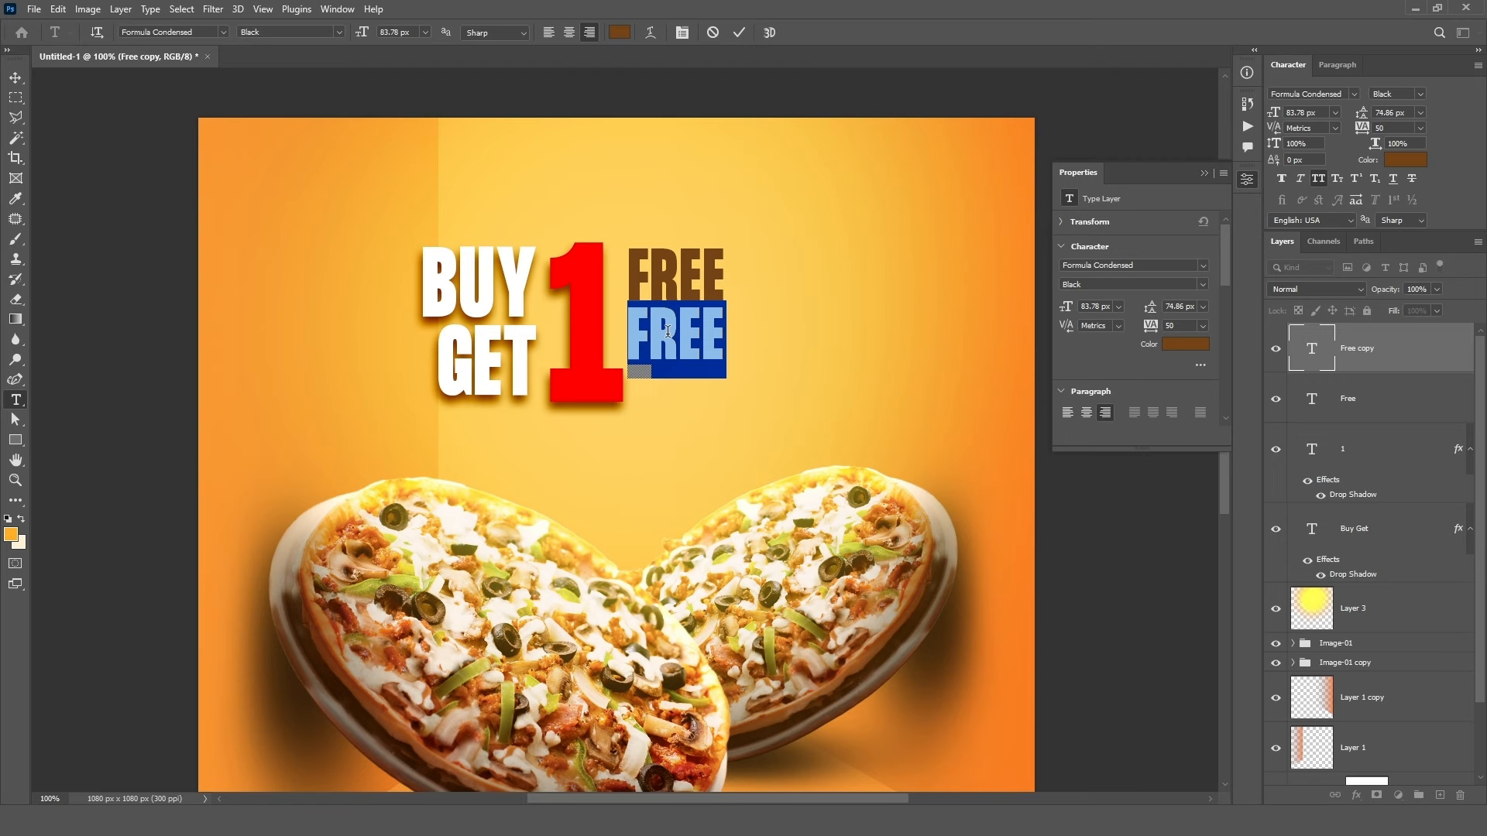
text(PIZZA)
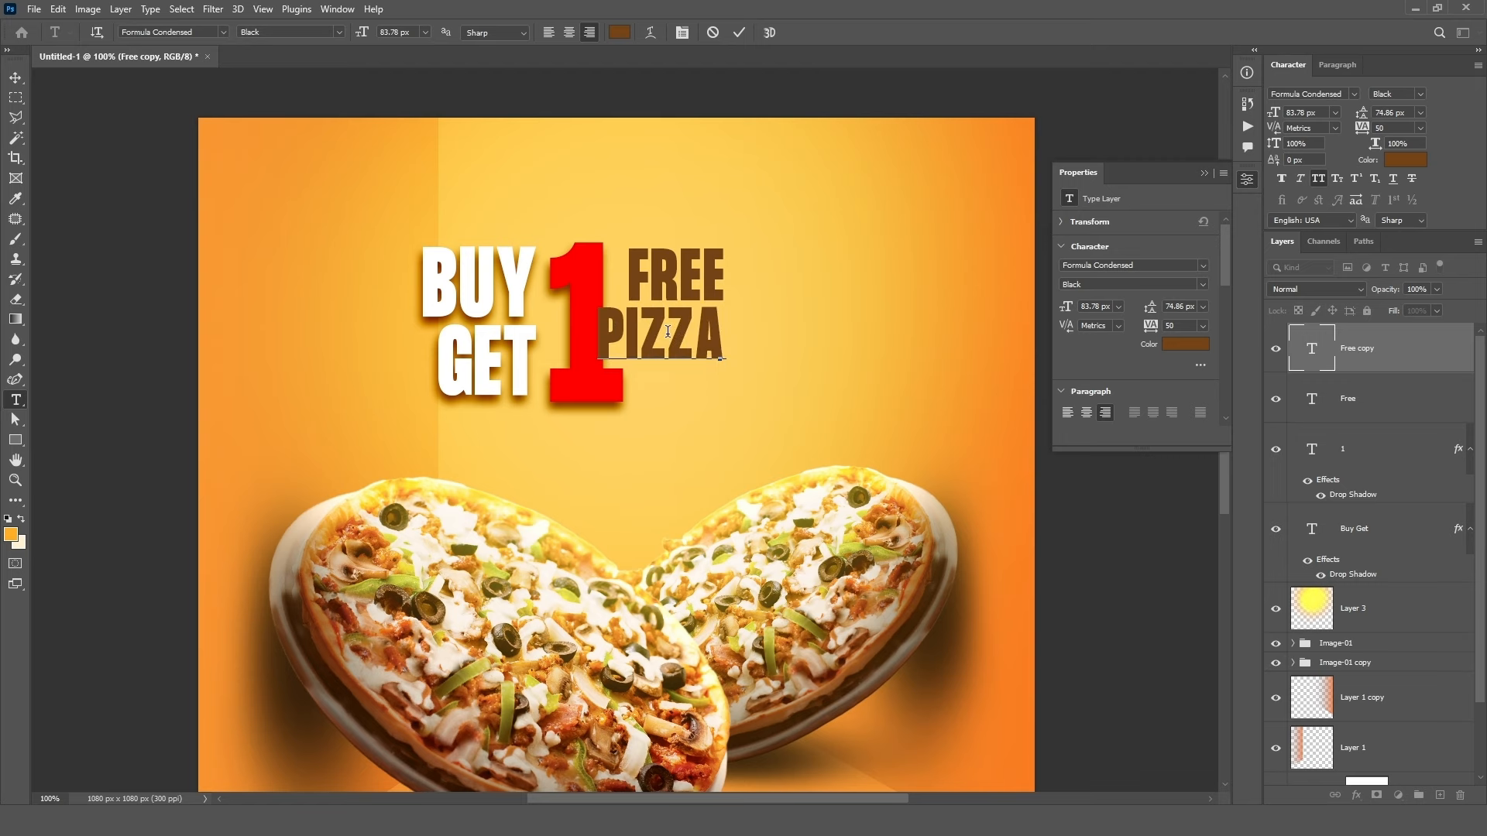
click(741, 38)
- Enlarge the PIZZA text to 143.98 px and align it under FREE, just right of the "1"
key(ctrl+t)
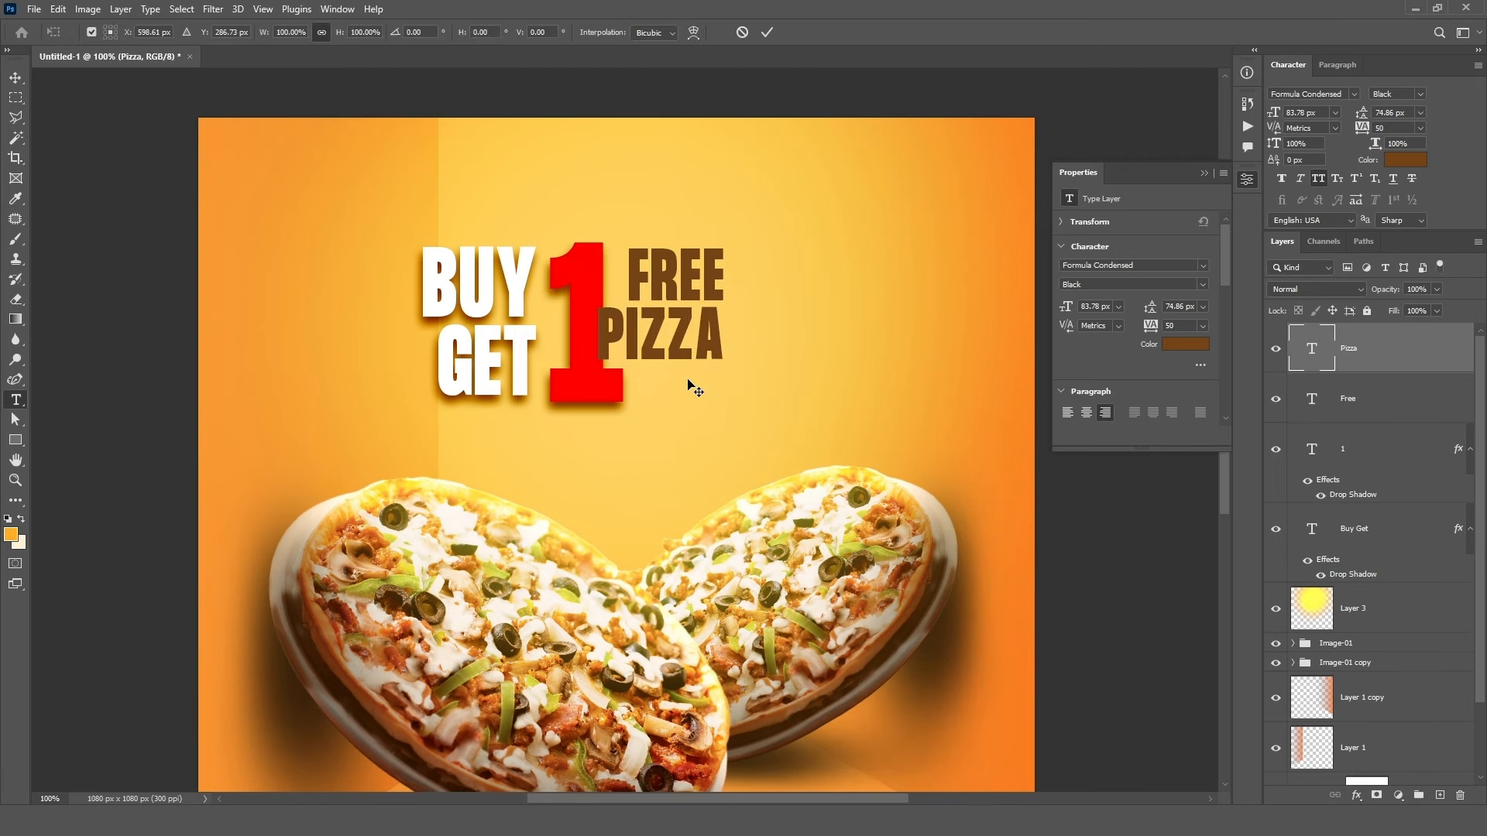
drag(726, 380, 821, 438)
drag(728, 372, 759, 372)
key(Return)
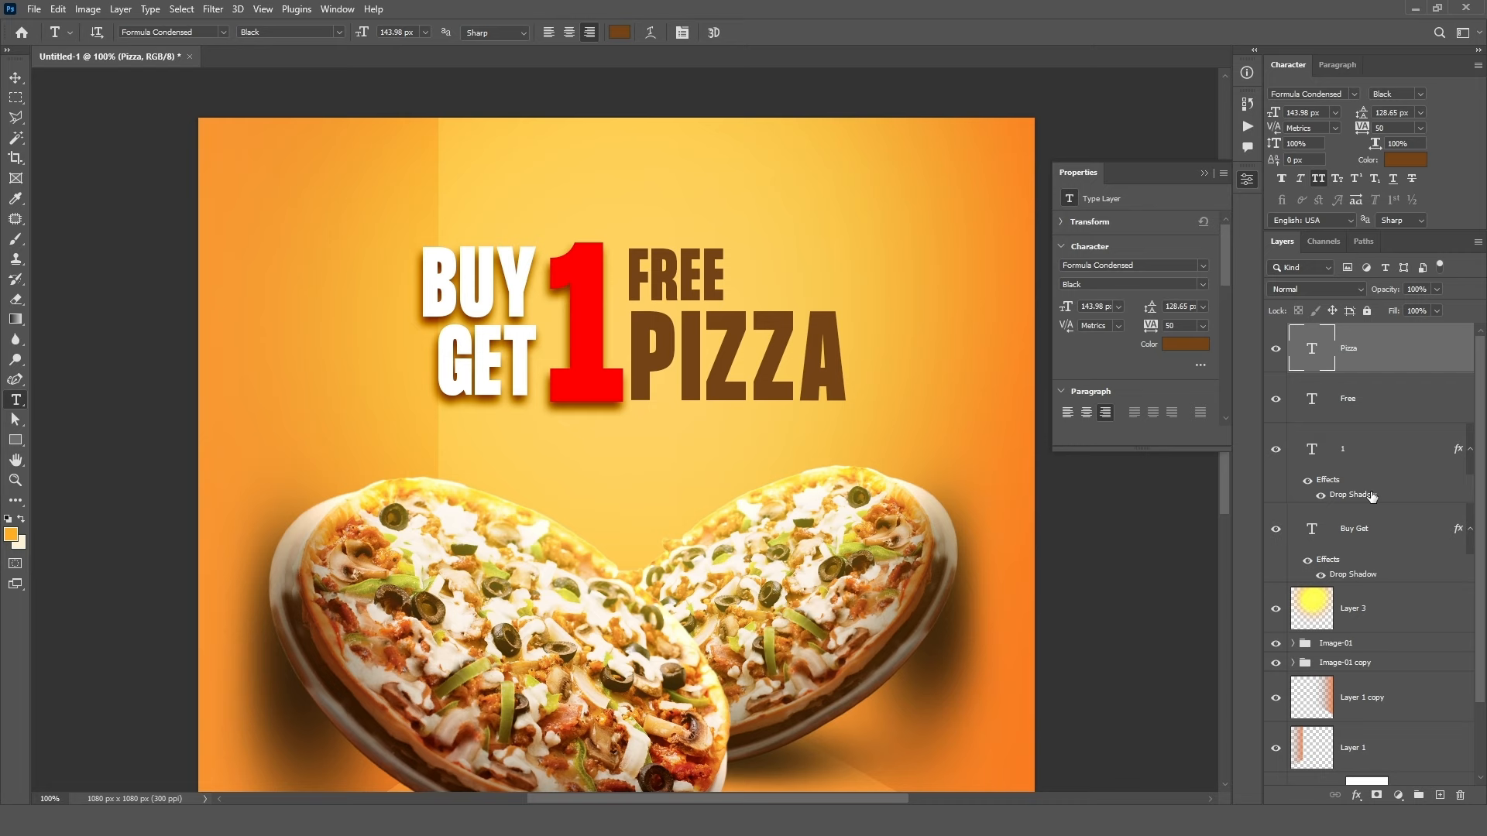
- Skew the four headline text layers together by about -6.18° vertically so they slope up to the right, and reposition them above the pizzas
shift+click(1387, 542)
key(v)
drag(649, 364, 640, 350)
key(ctrl+t)
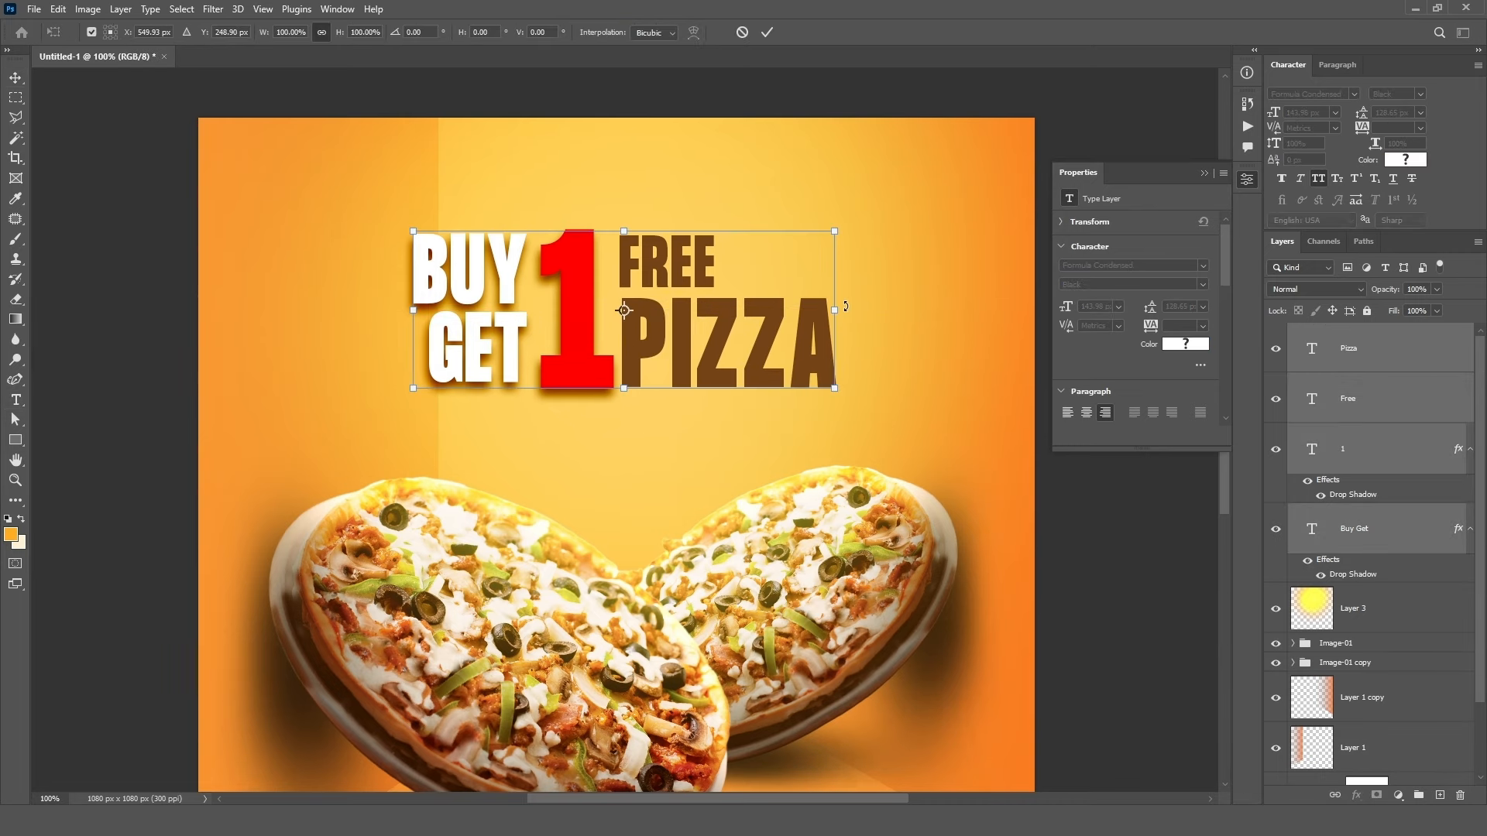
right_click(785, 306)
click(835, 365)
drag(834, 309, 834, 264)
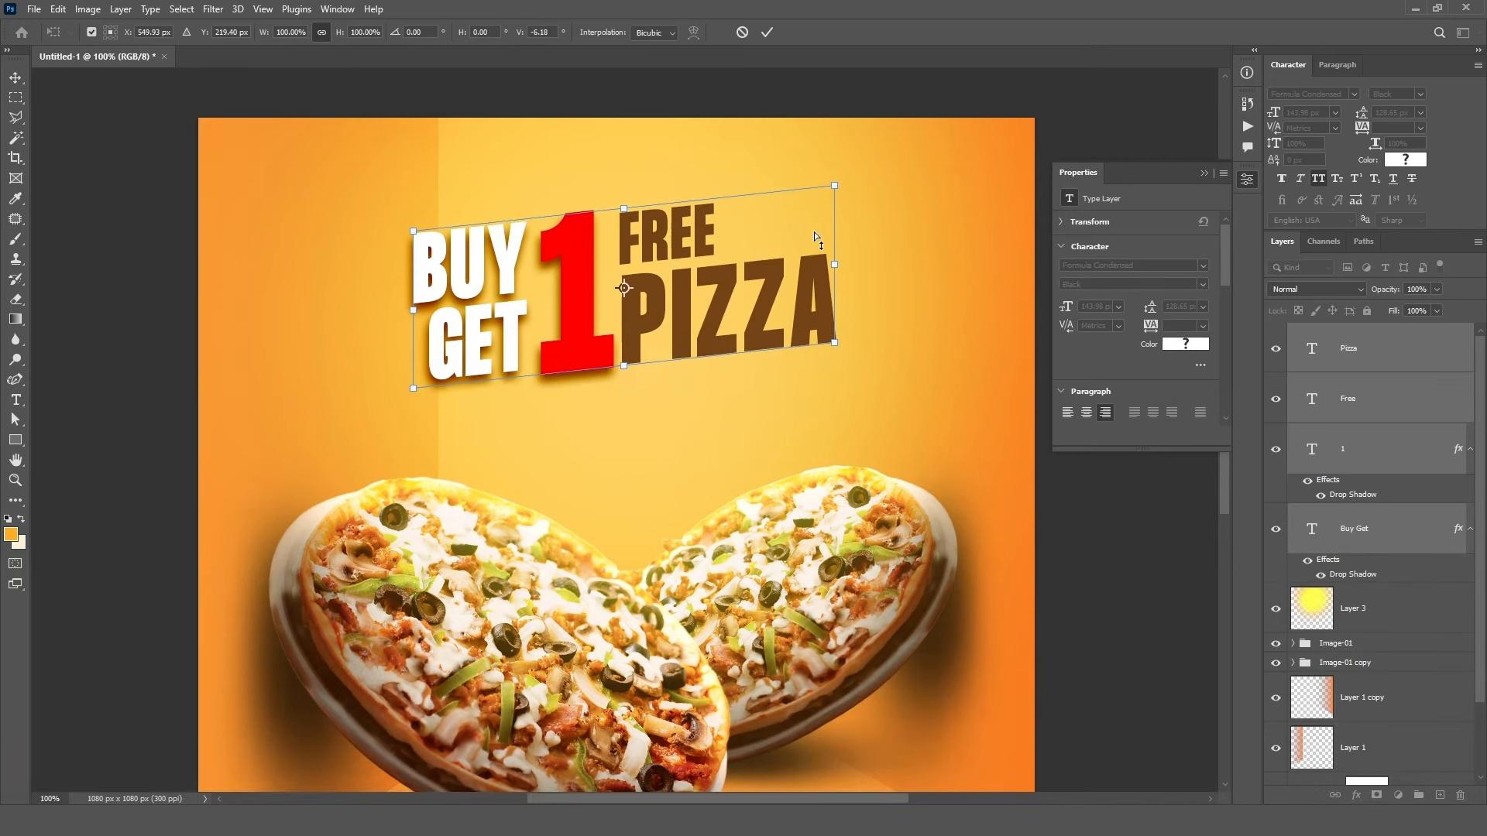
click(766, 34)
mouse_move(646, 298)
mouse_down()
mouse_move(643, 337)
mouse_move(630, 323)
mouse_up()
- Add a brown text layer reading "Today's Best Deal" and position it centered below the headline
click(1368, 344)
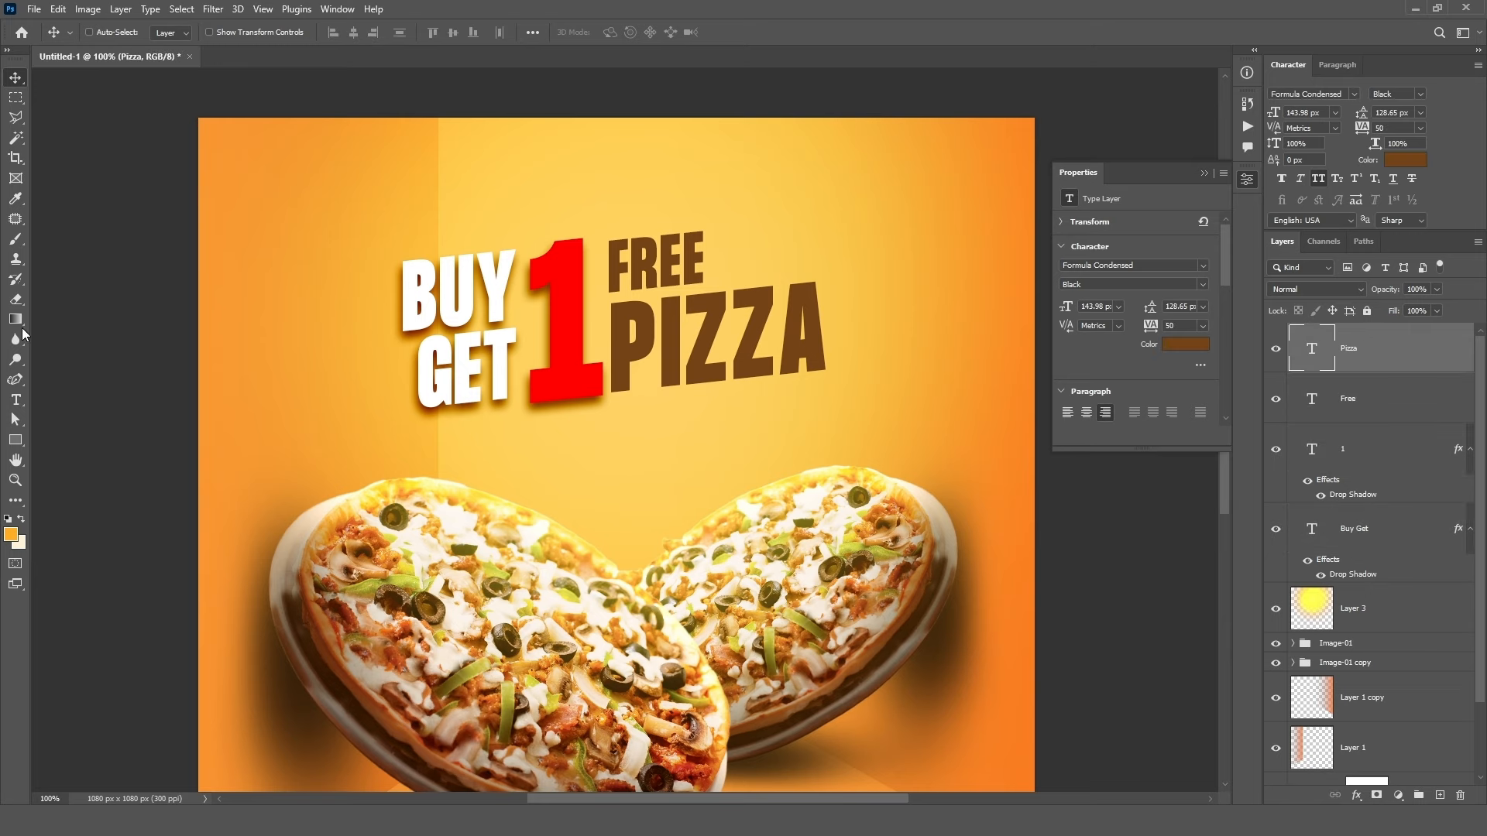
click(16, 398)
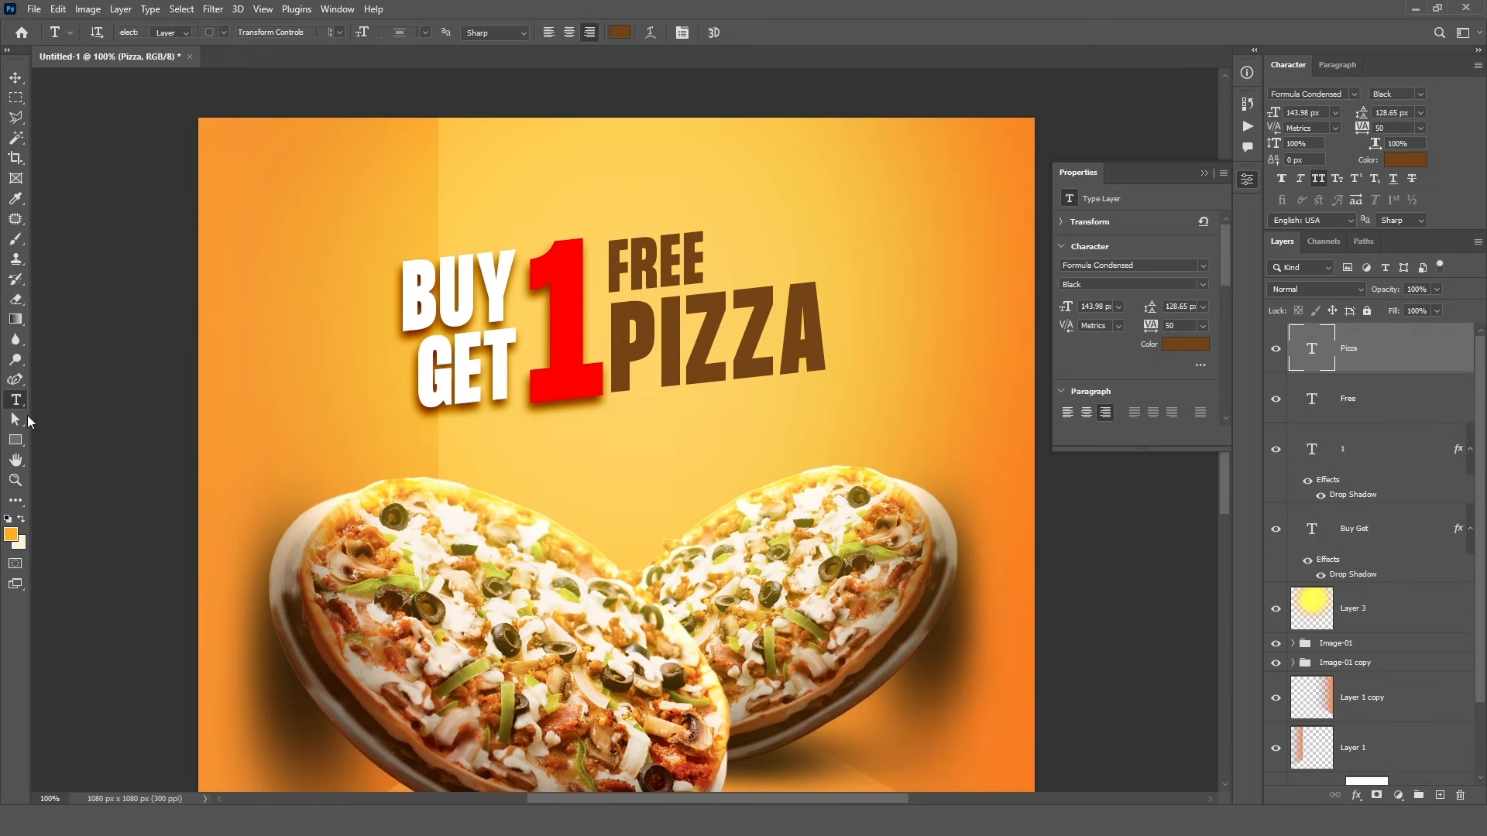
click(566, 461)
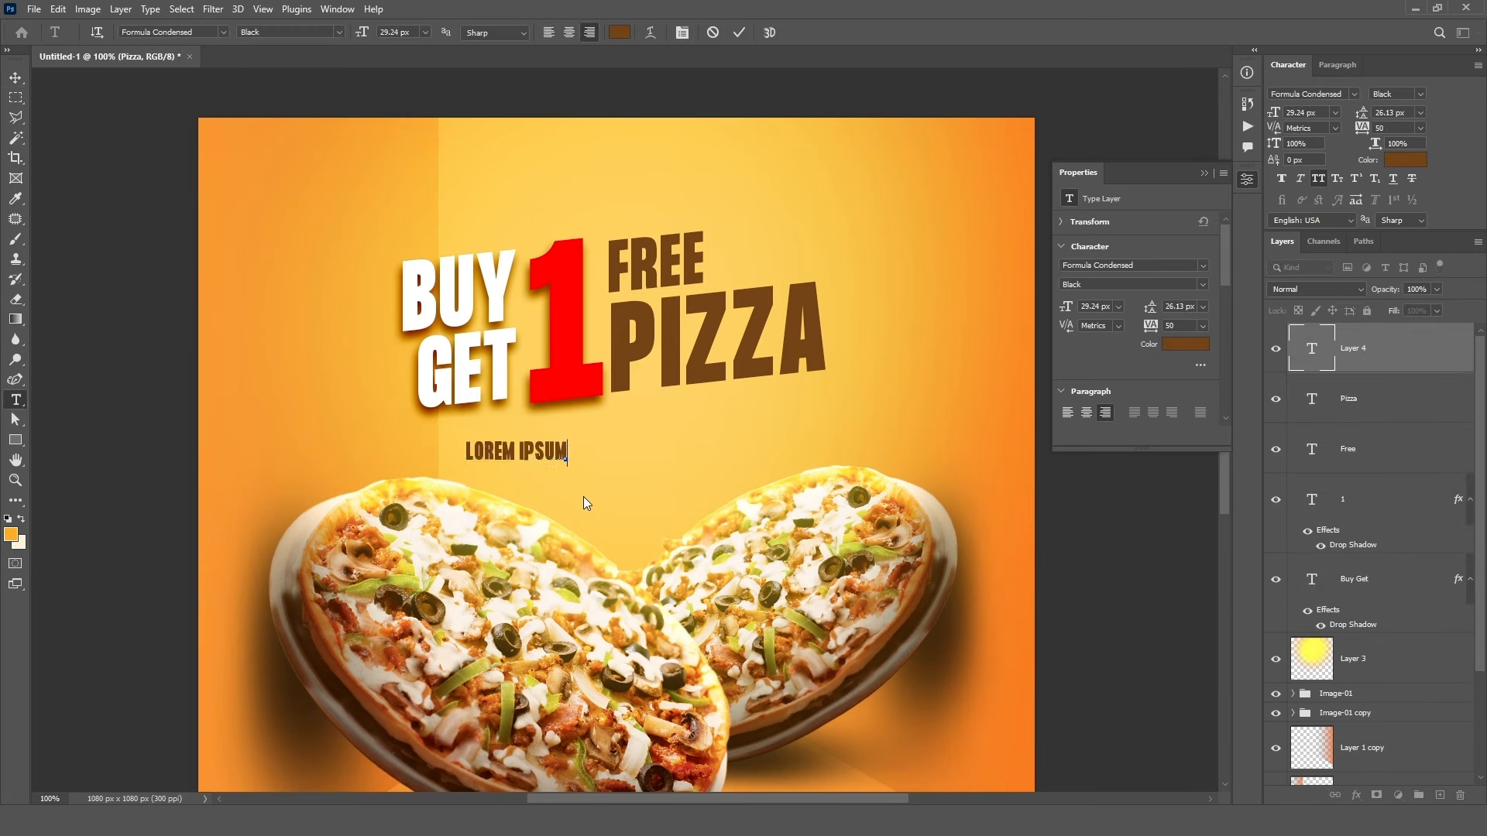
text(TODAY!'S )
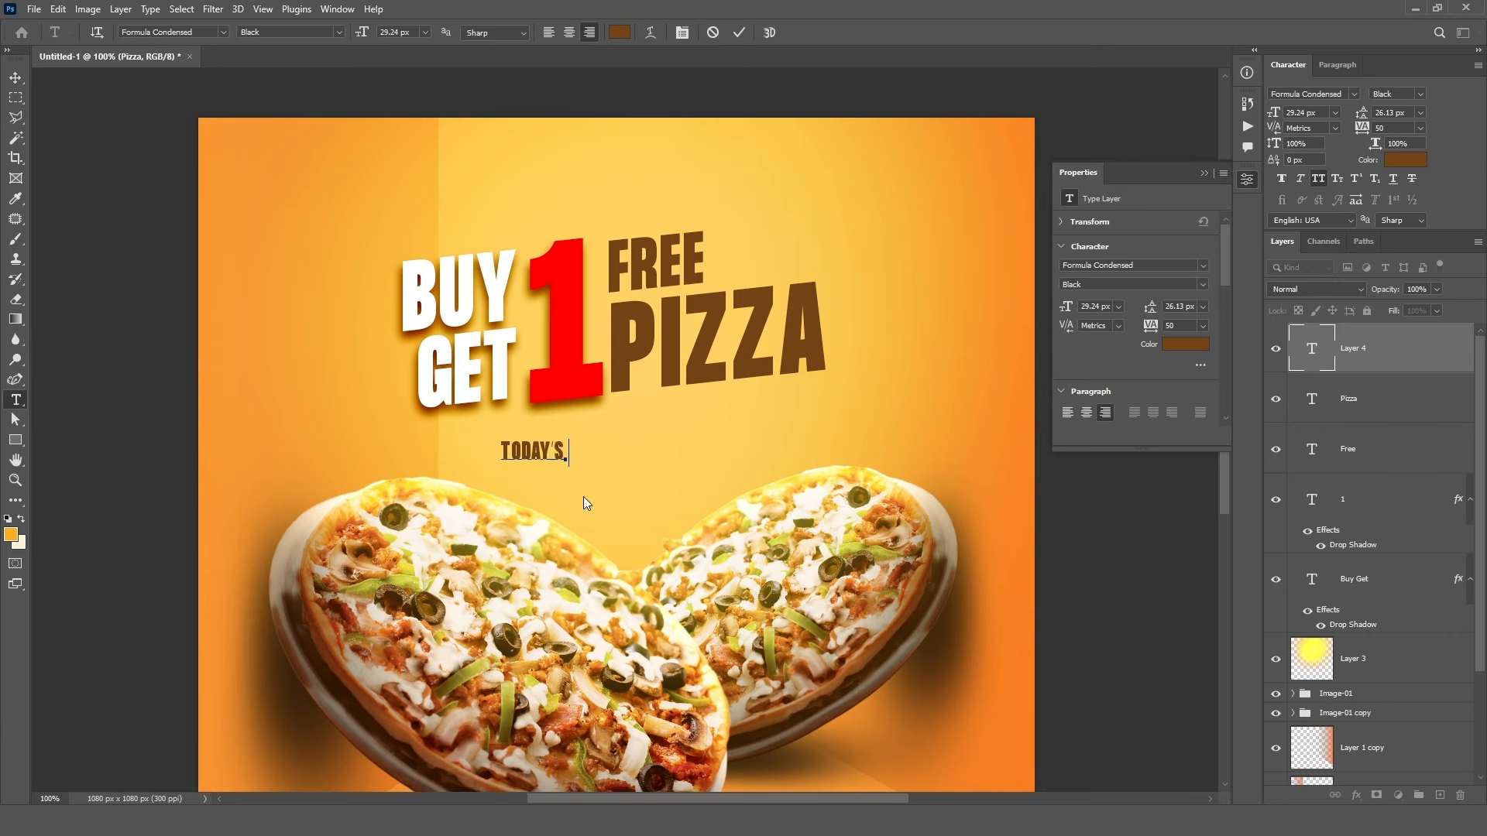
text(BEST DEAL)
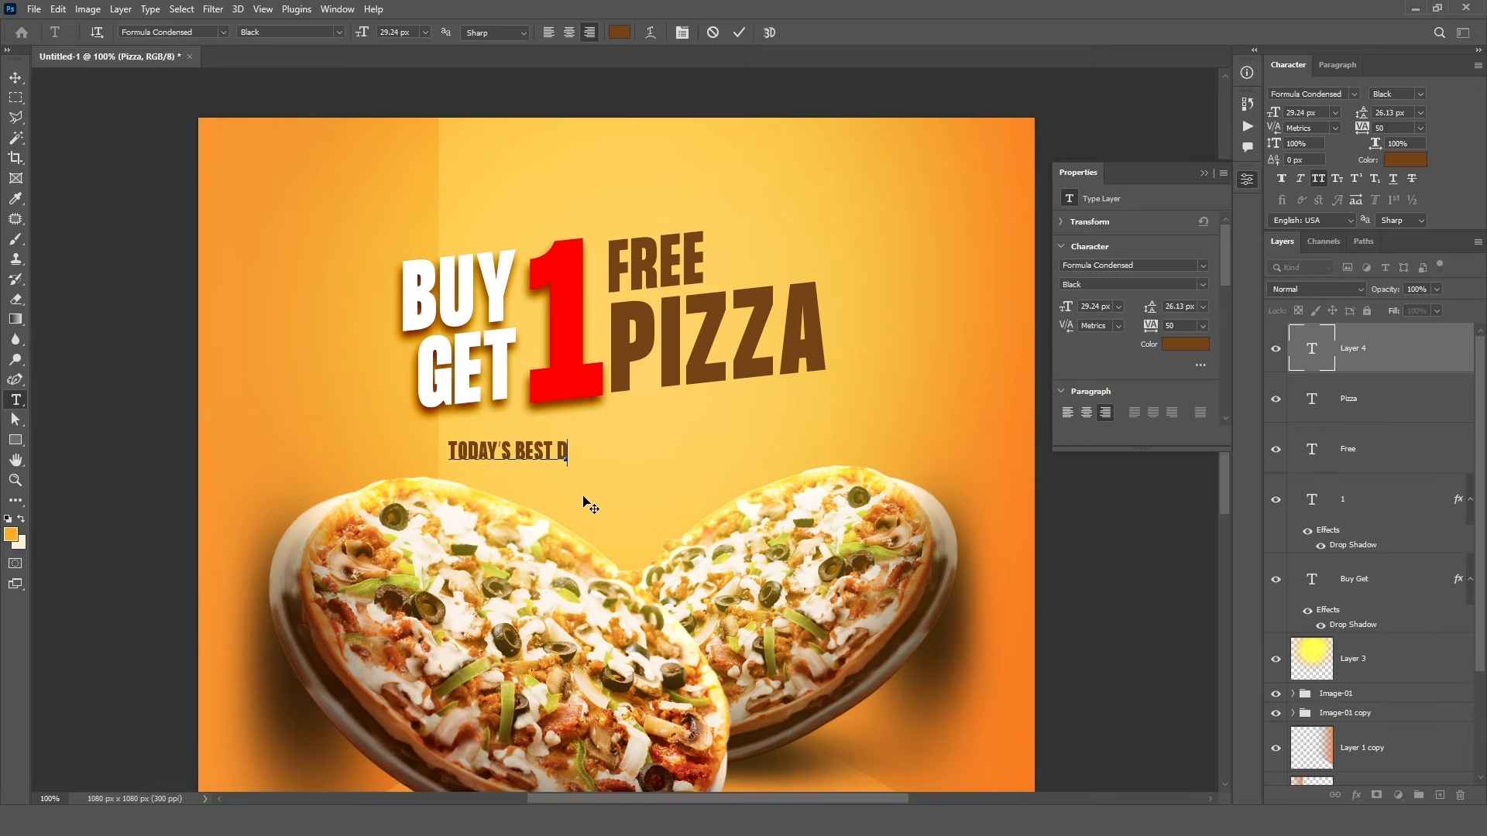
click(741, 34)
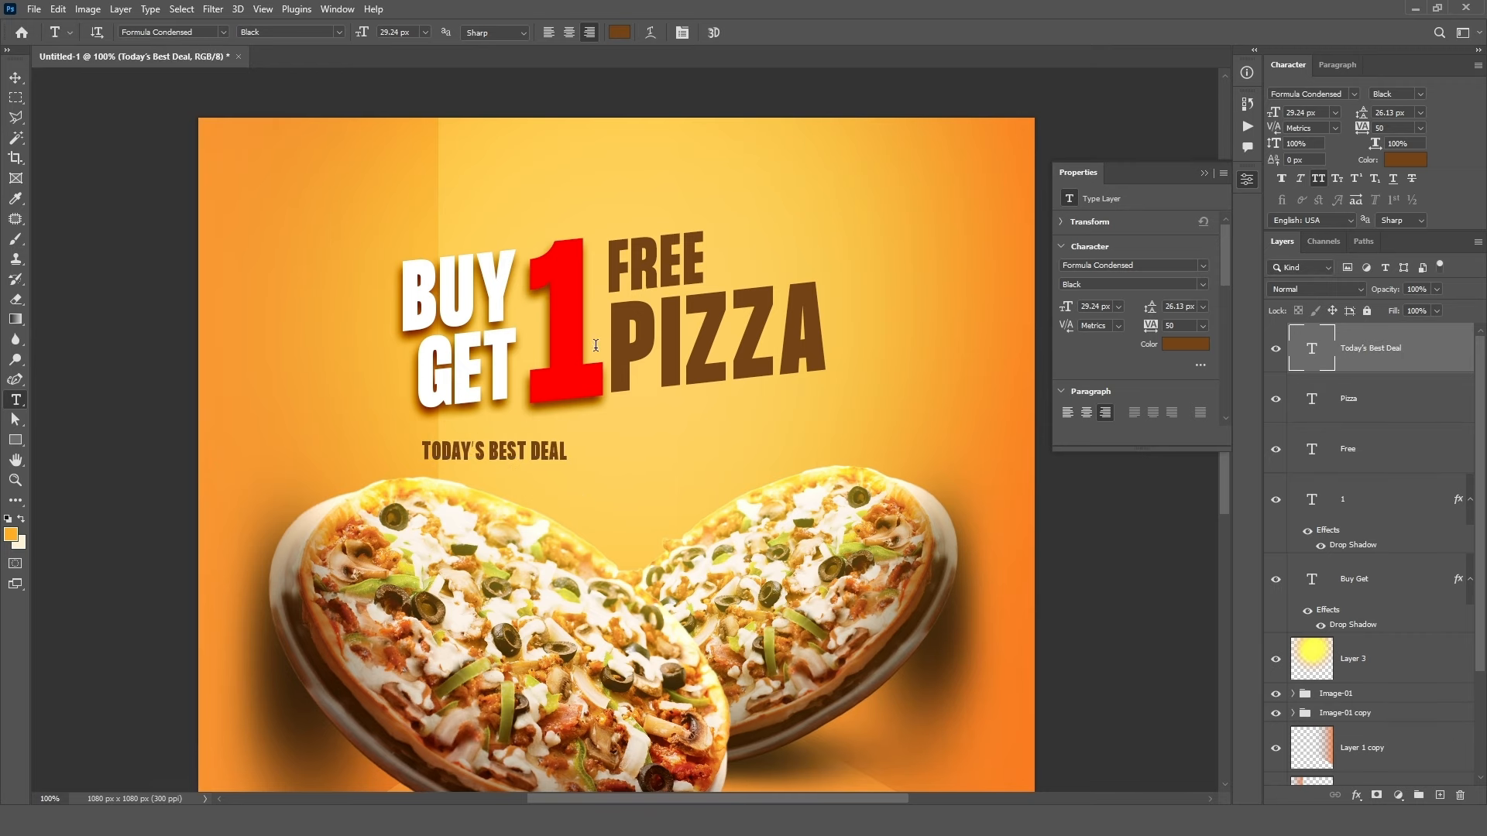
key(v)
drag(571, 458, 672, 453)
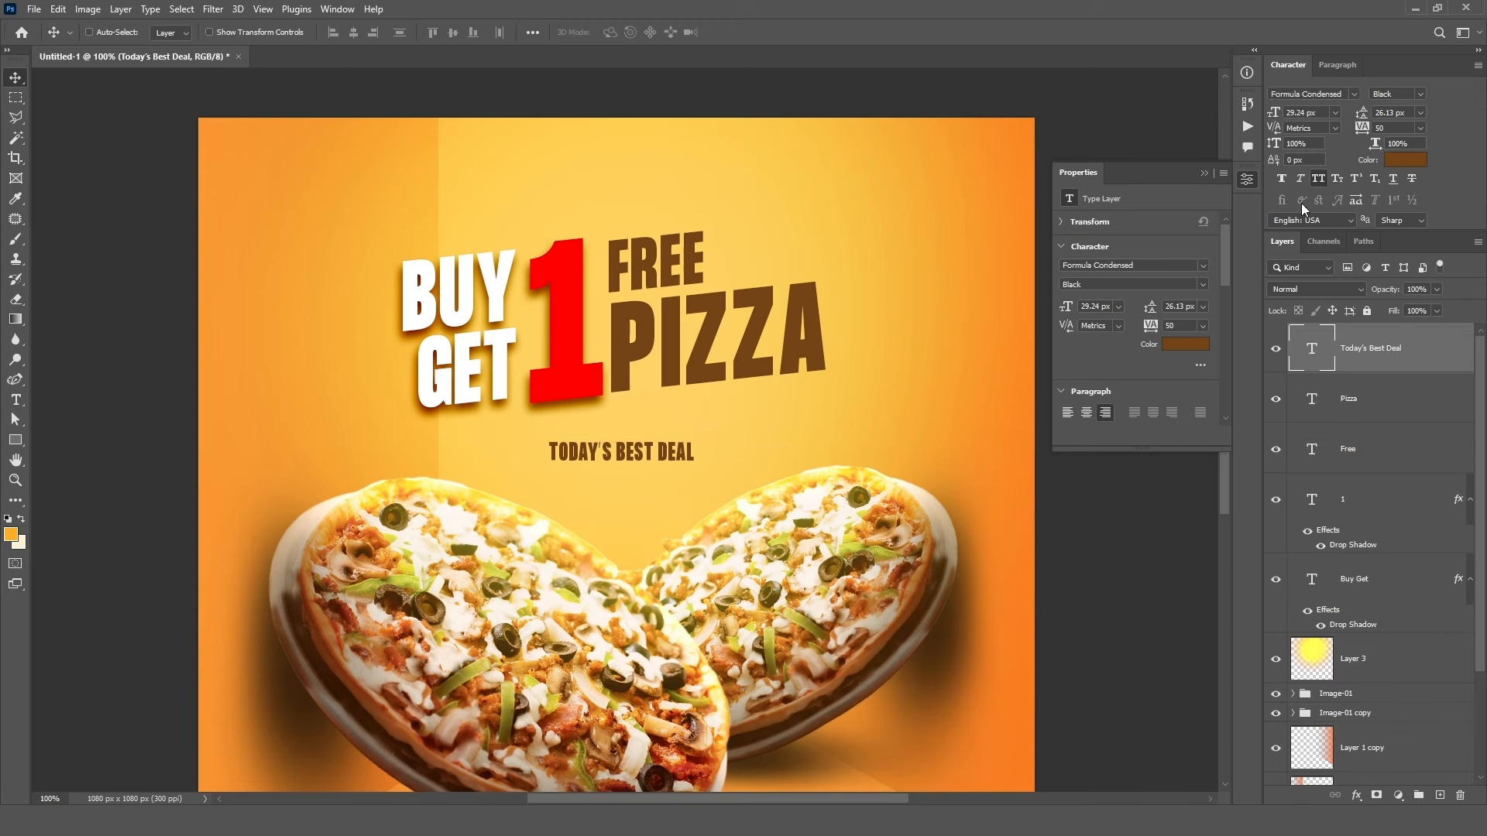
- Turn off All Caps for the "Today's Best Deal" text and set its font to Against History Regular
click(1318, 178)
click(1352, 95)
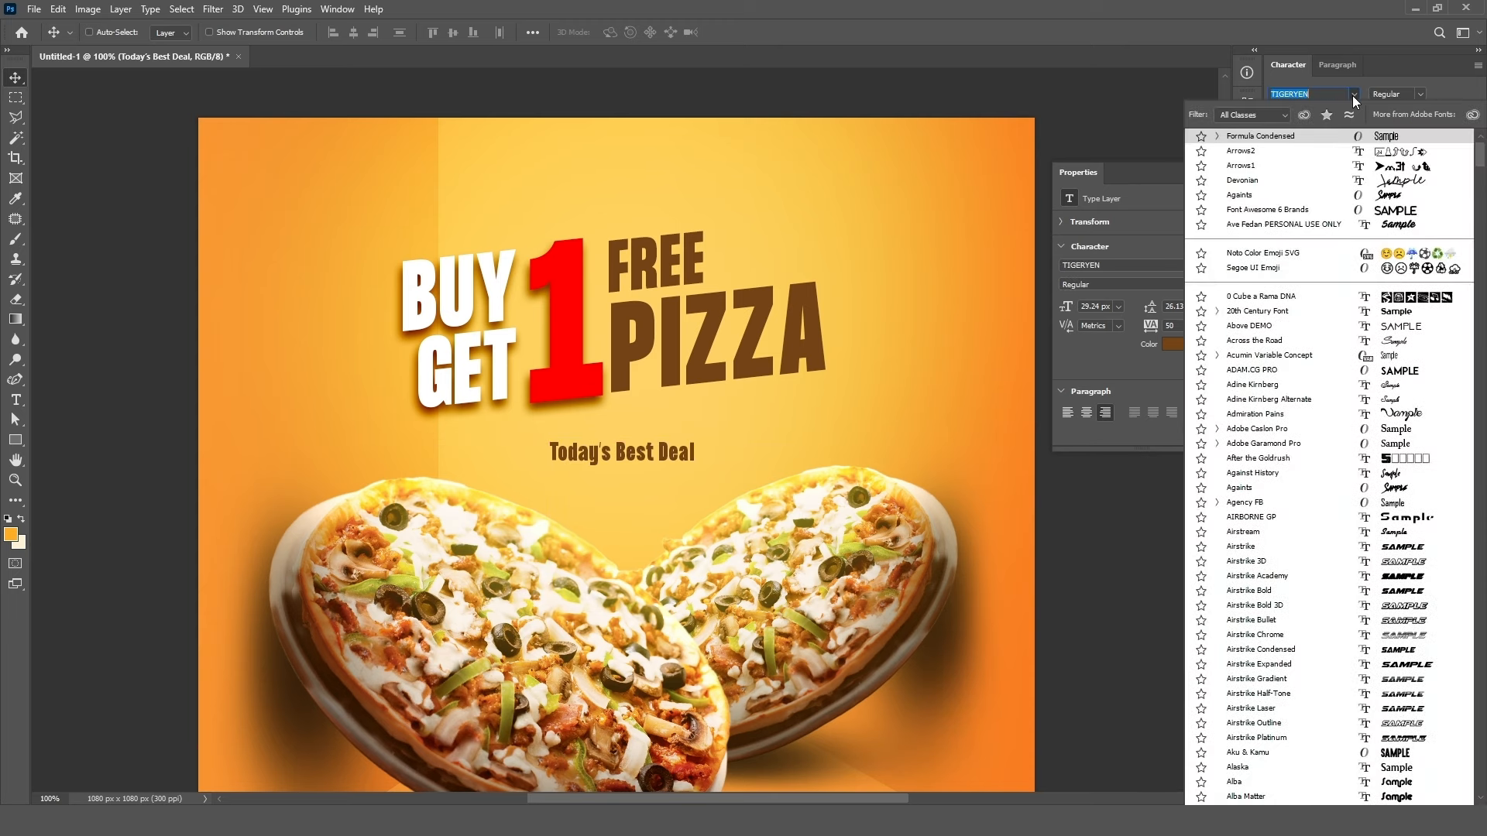
key(Up)
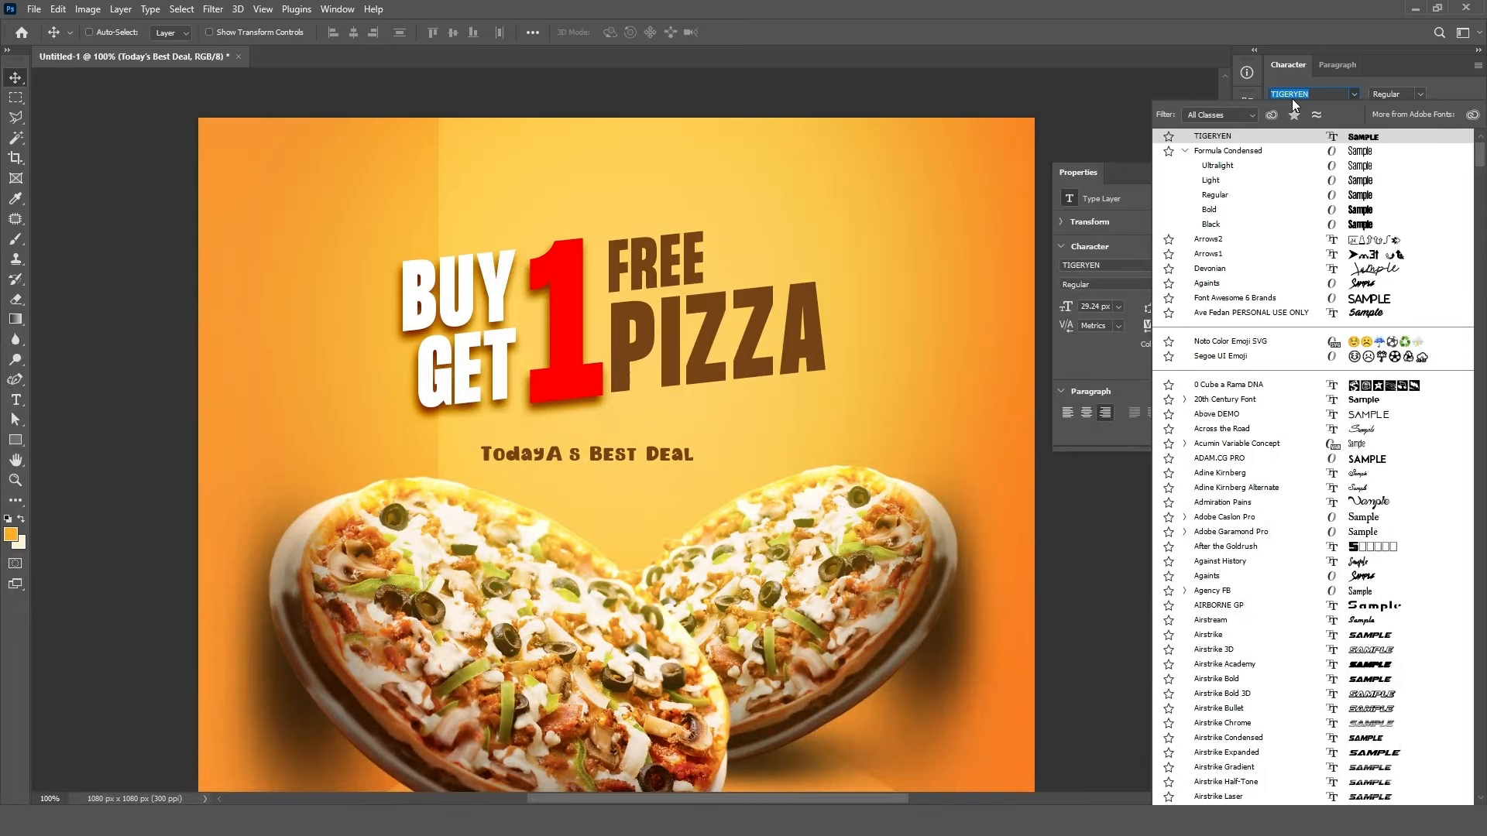
text(agai)
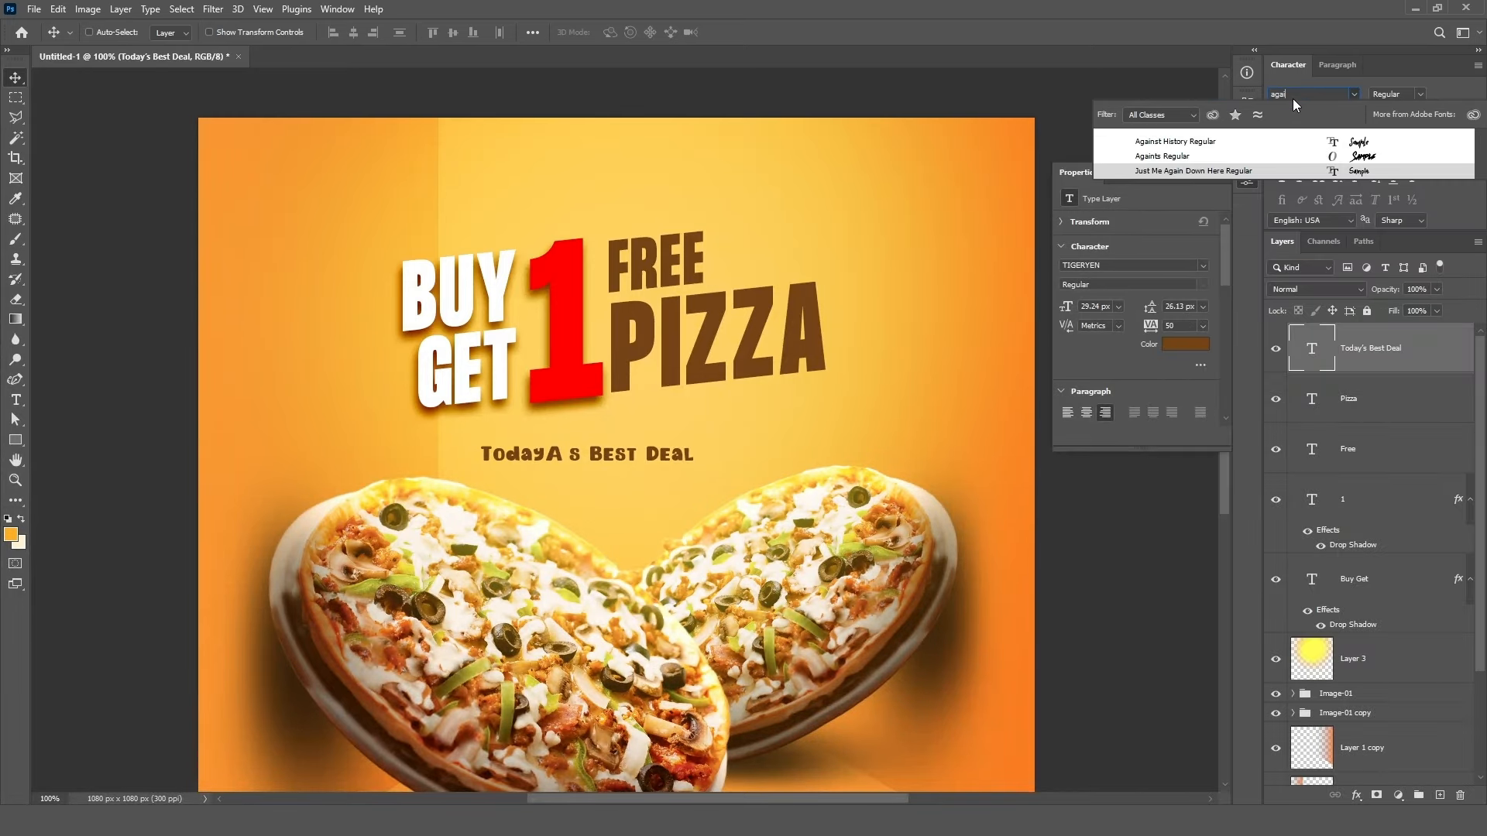
key(Down)
key(Return)
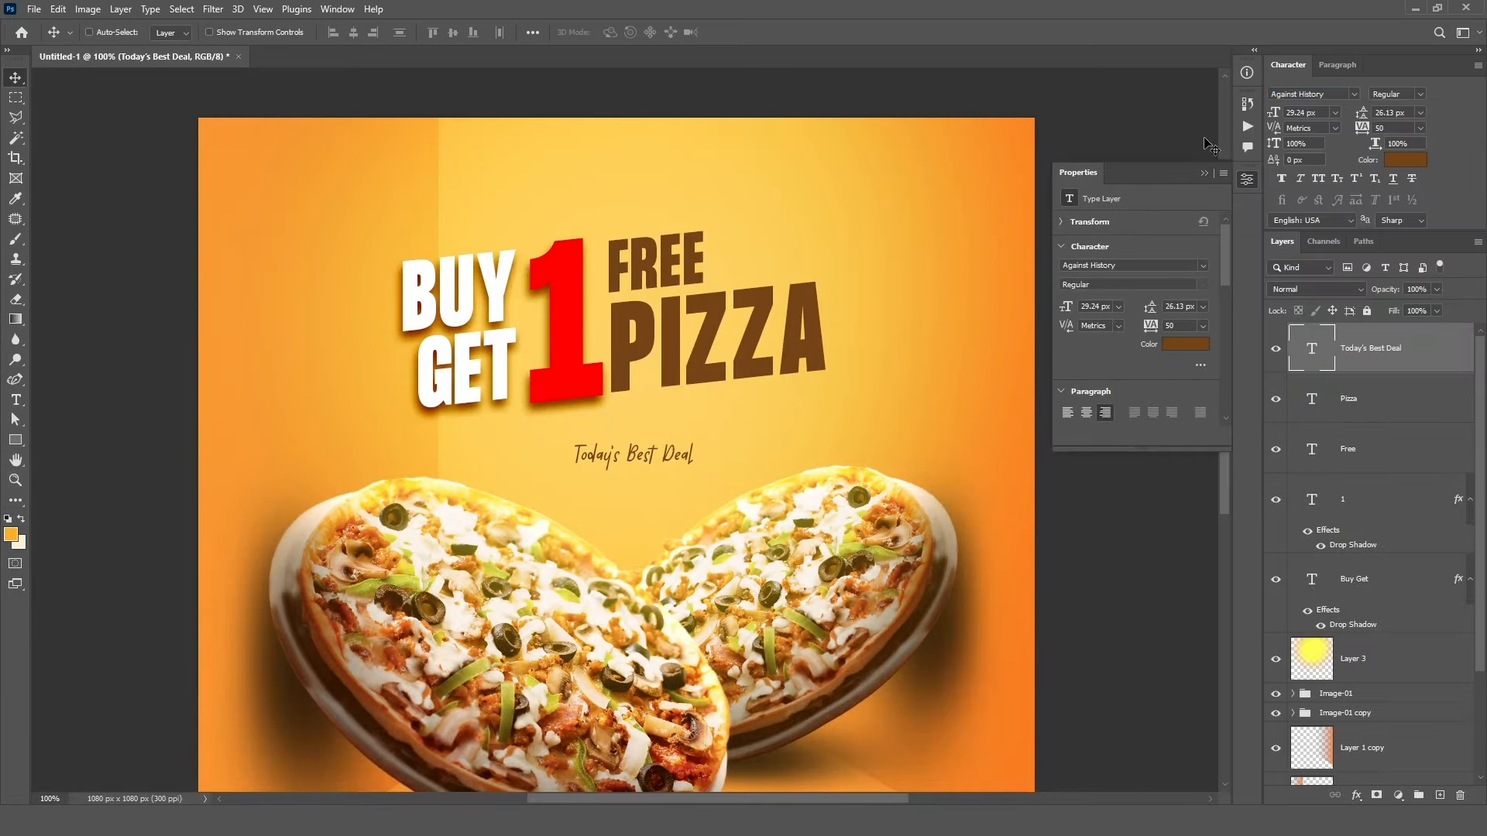
- Enlarge "Today's Best Deal" to 67.4 px, rotate it about -6.1° and place it just beneath the headline
key(ctrl+t)
drag(634, 443, 640, 398)
drag(784, 392, 836, 348)
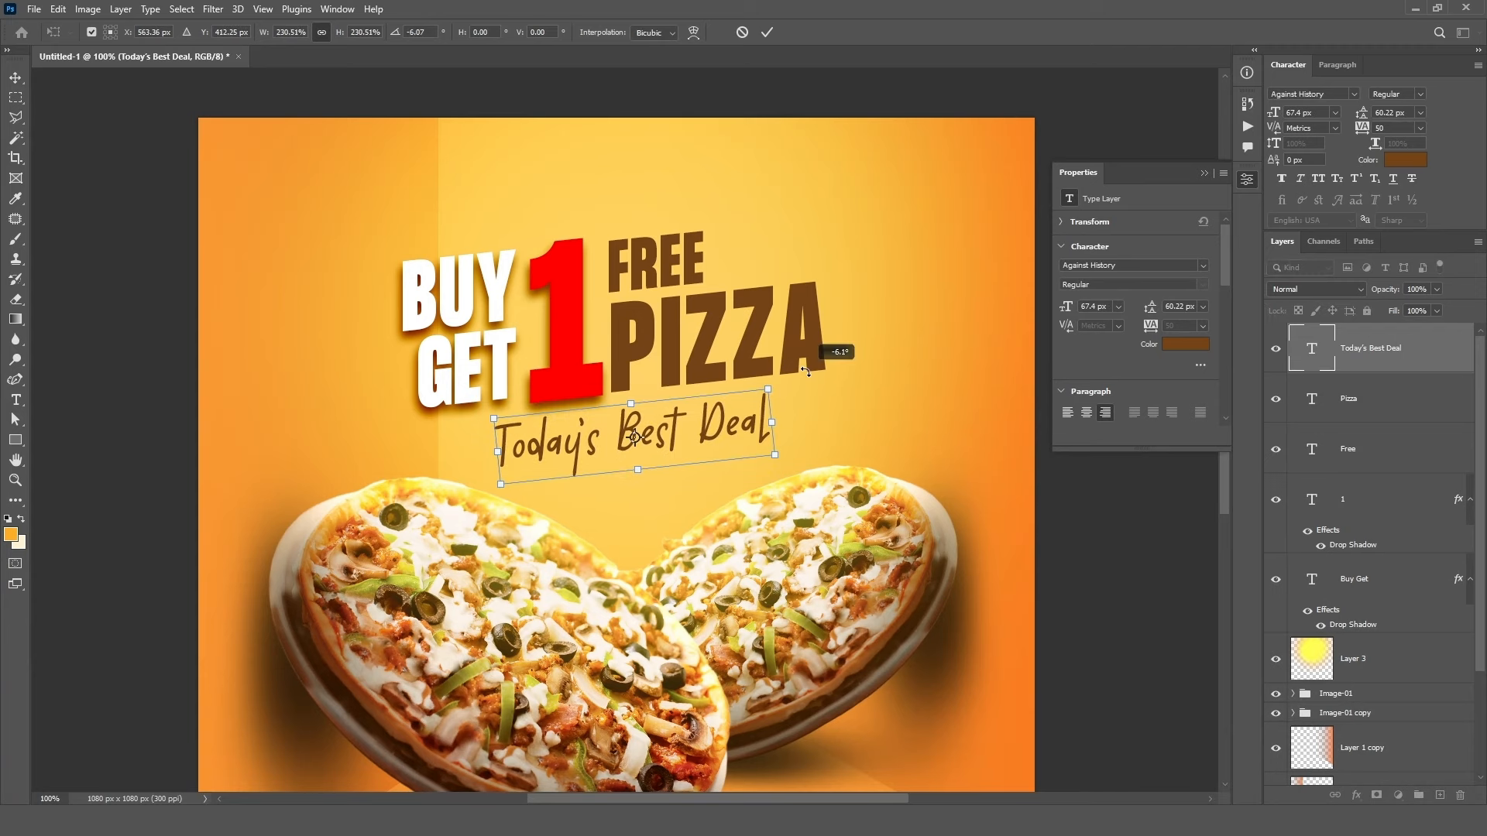
click(766, 32)
- Scale the four headline text layers together to 74.67% so they match the width of the tagline beneath
click(1349, 398)
shift+click(1354, 579)
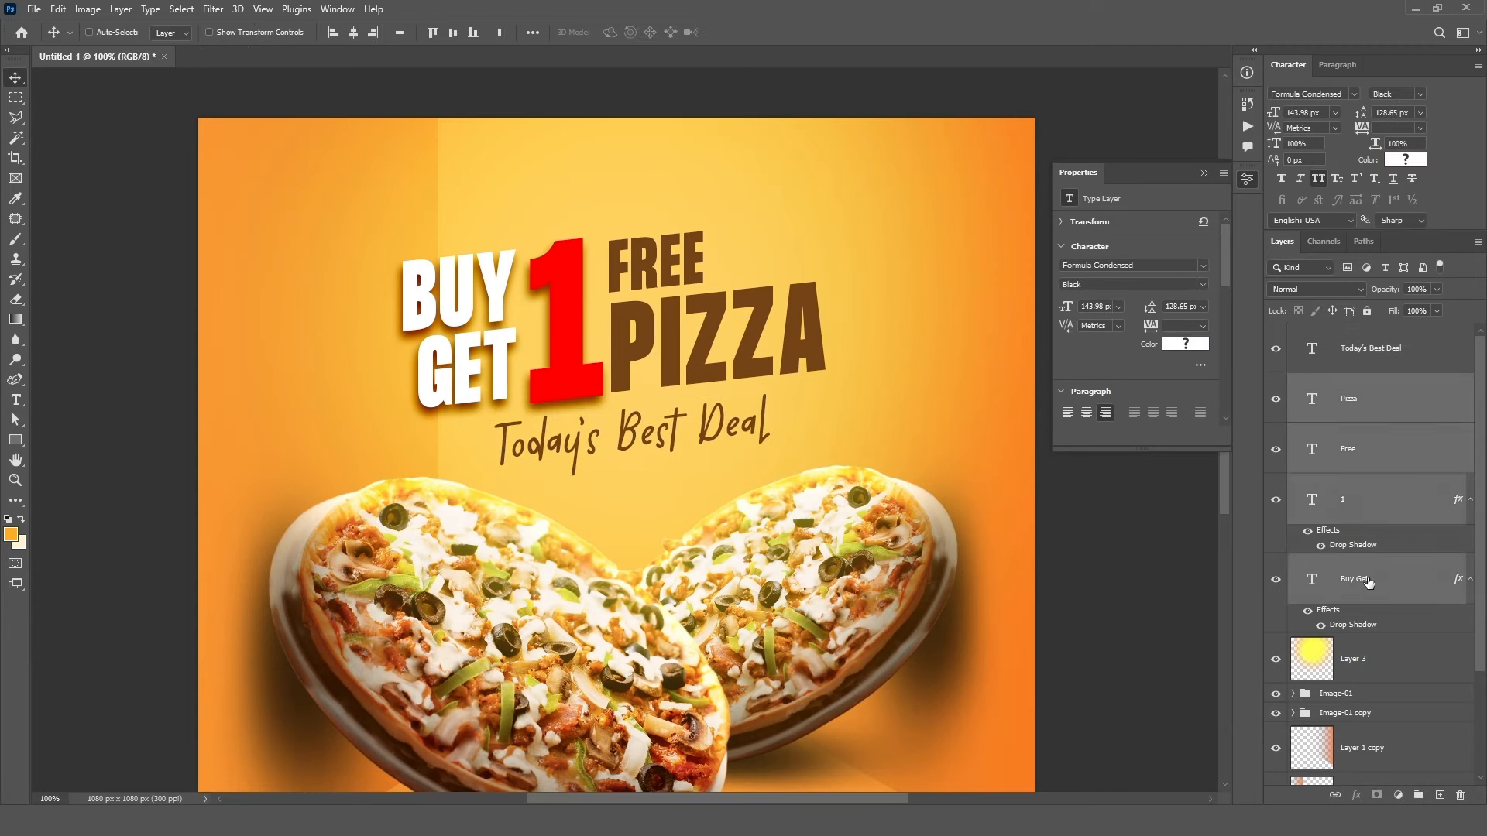
key(ctrl+t)
drag(613, 229, 615, 275)
click(766, 31)
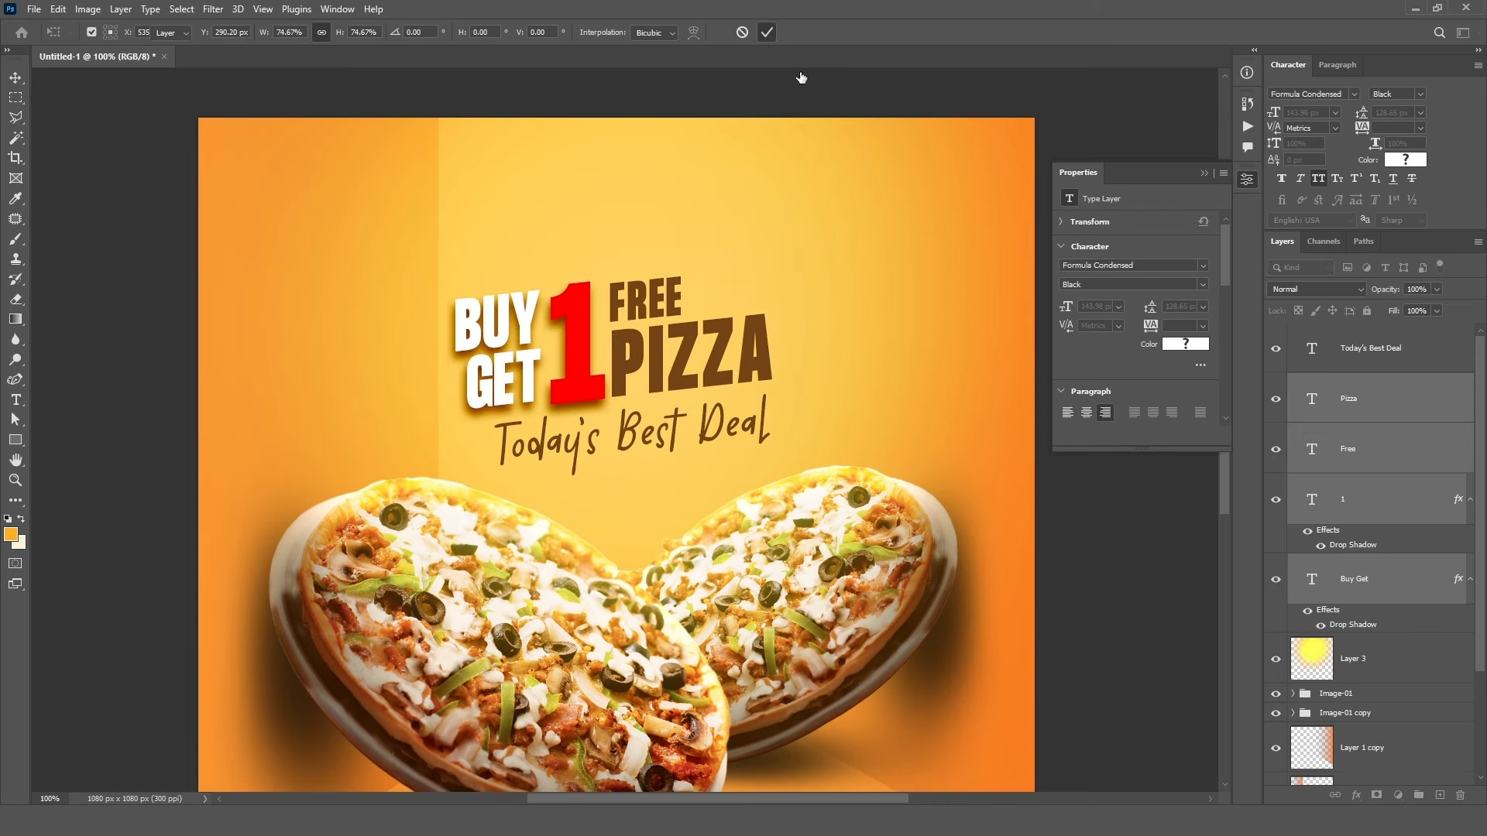
- Move the tagline and all headline text layers up together, away from the pizzas
click(1394, 347)
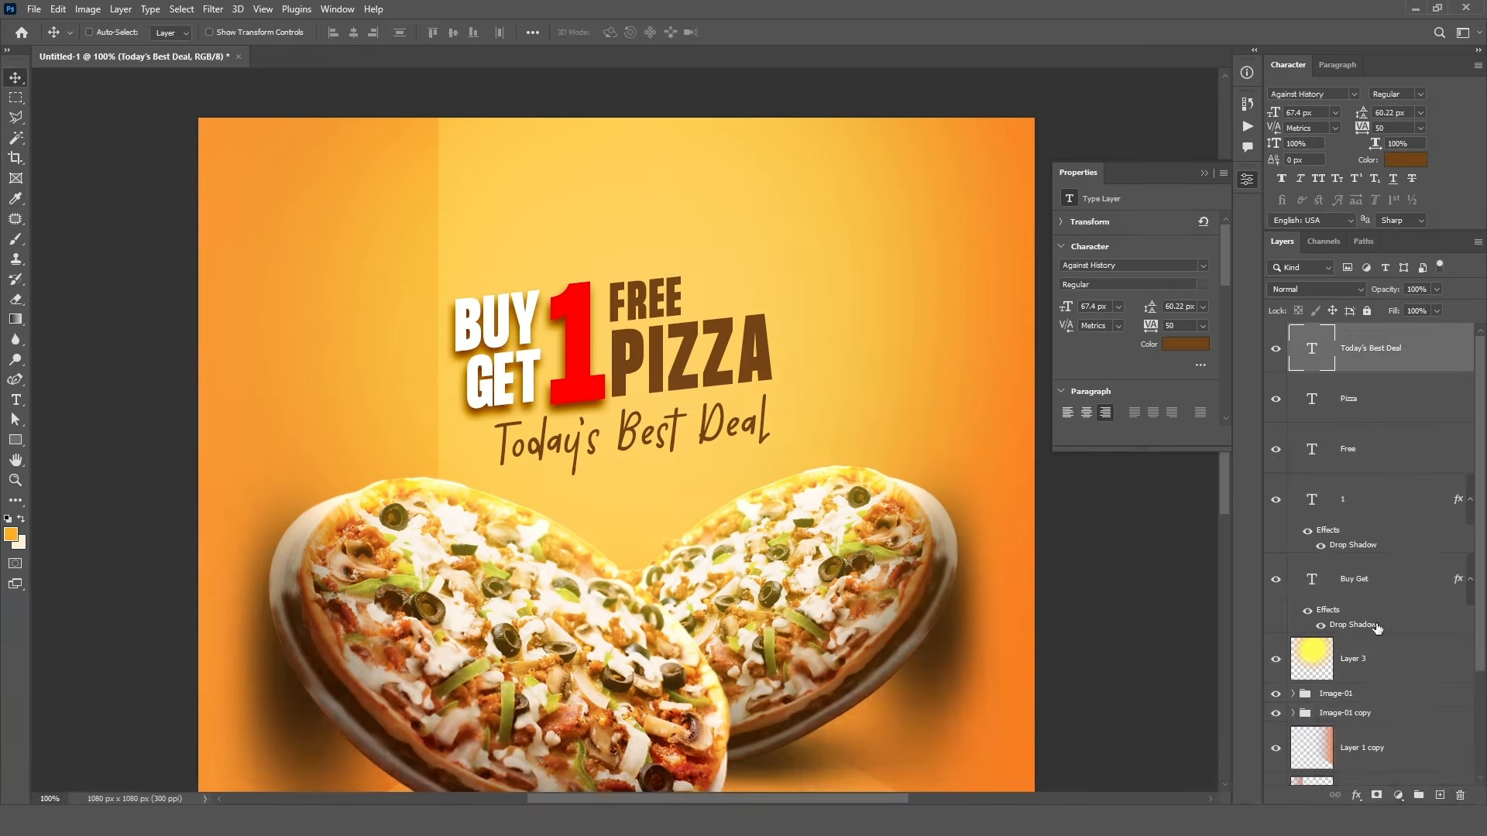
shift+click(1372, 590)
drag(597, 359, 600, 319)
- Move both pizza groups, Image-01 and Image-01 copy, slightly up and to the left
scroll(1404, 586, down, 3)
click(1376, 557)
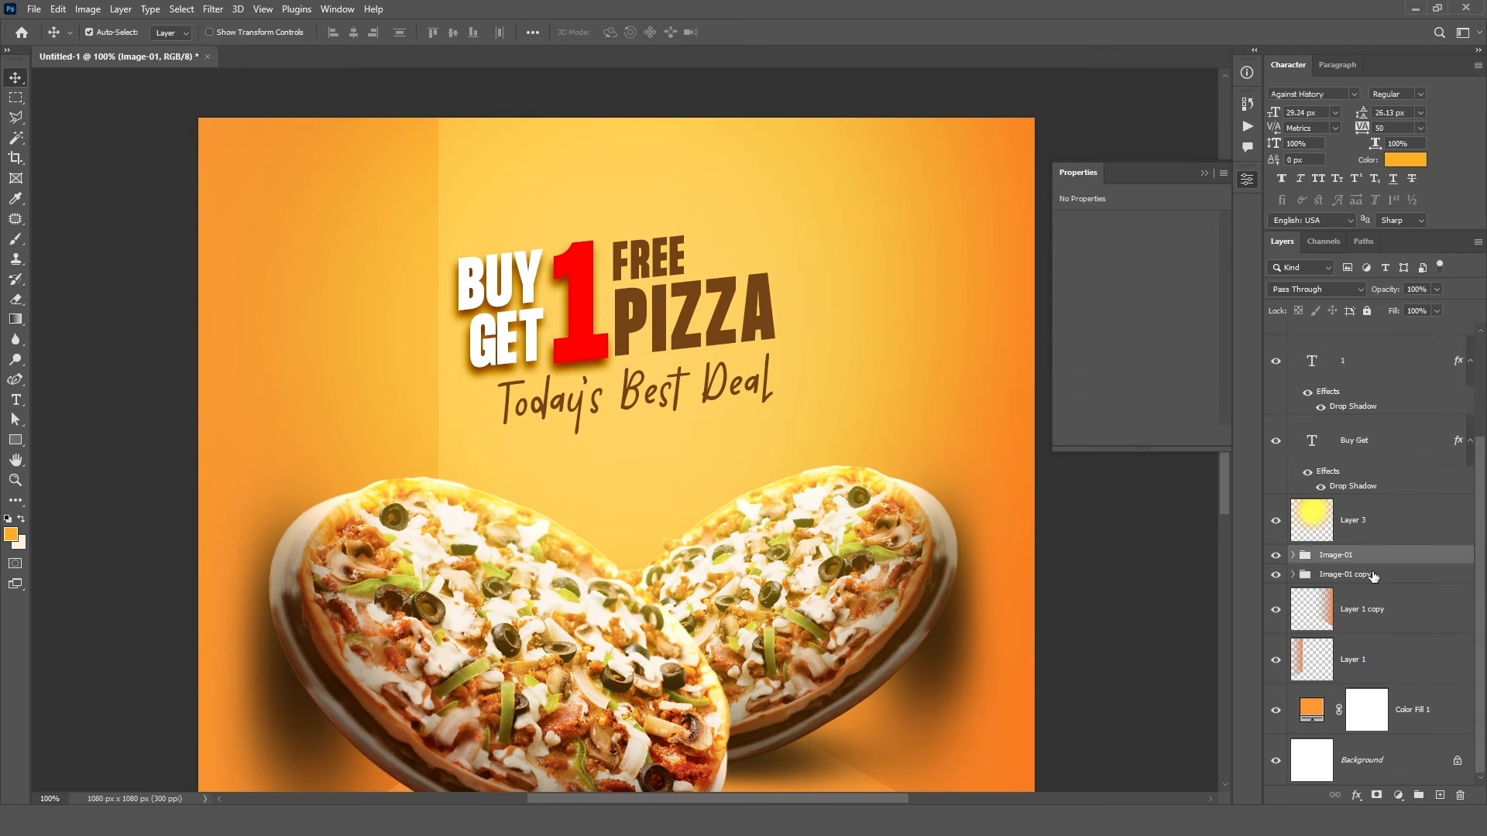
shift+click(1376, 575)
drag(707, 631, 694, 612)
- Try to move the five text layers below the yellow glow Layer 3 in the layer stack
scroll(697, 608, down, 5)
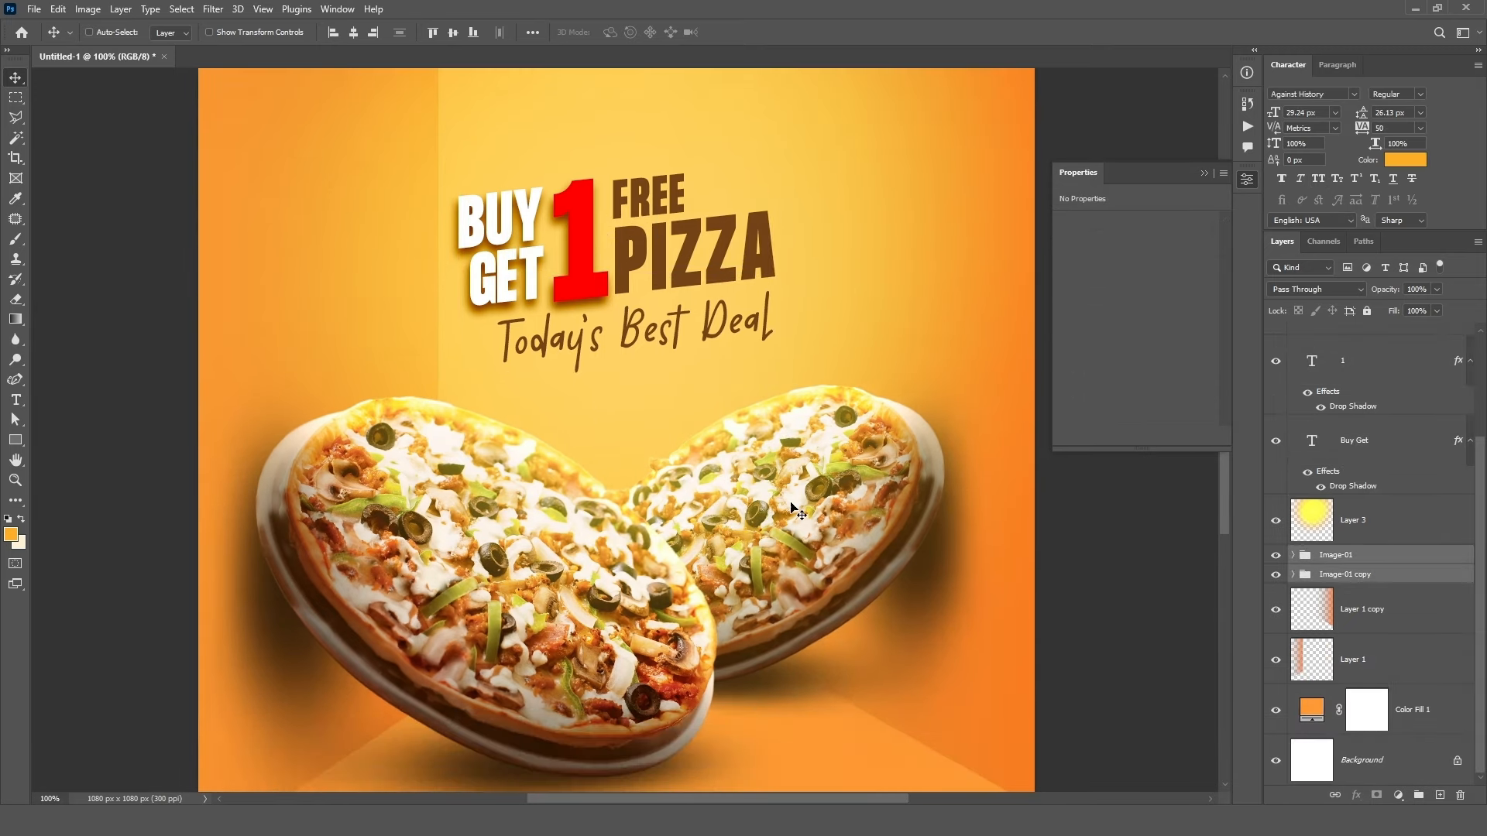
scroll(792, 509, up, 3)
scroll(792, 509, up, 1)
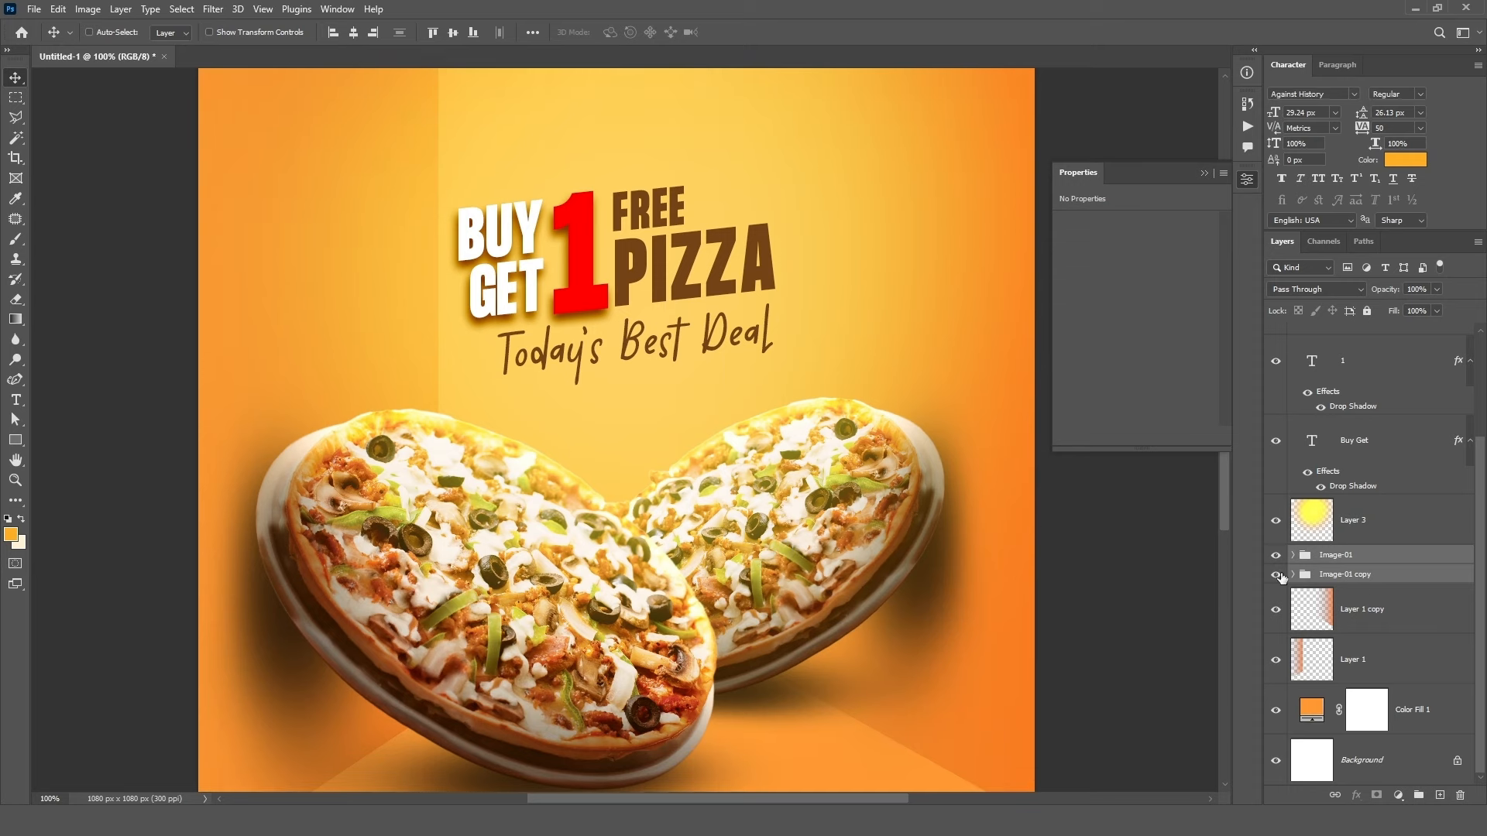
click(1385, 535)
scroll(1390, 550, up, 2)
click(1399, 547)
scroll(1394, 465, up, 1)
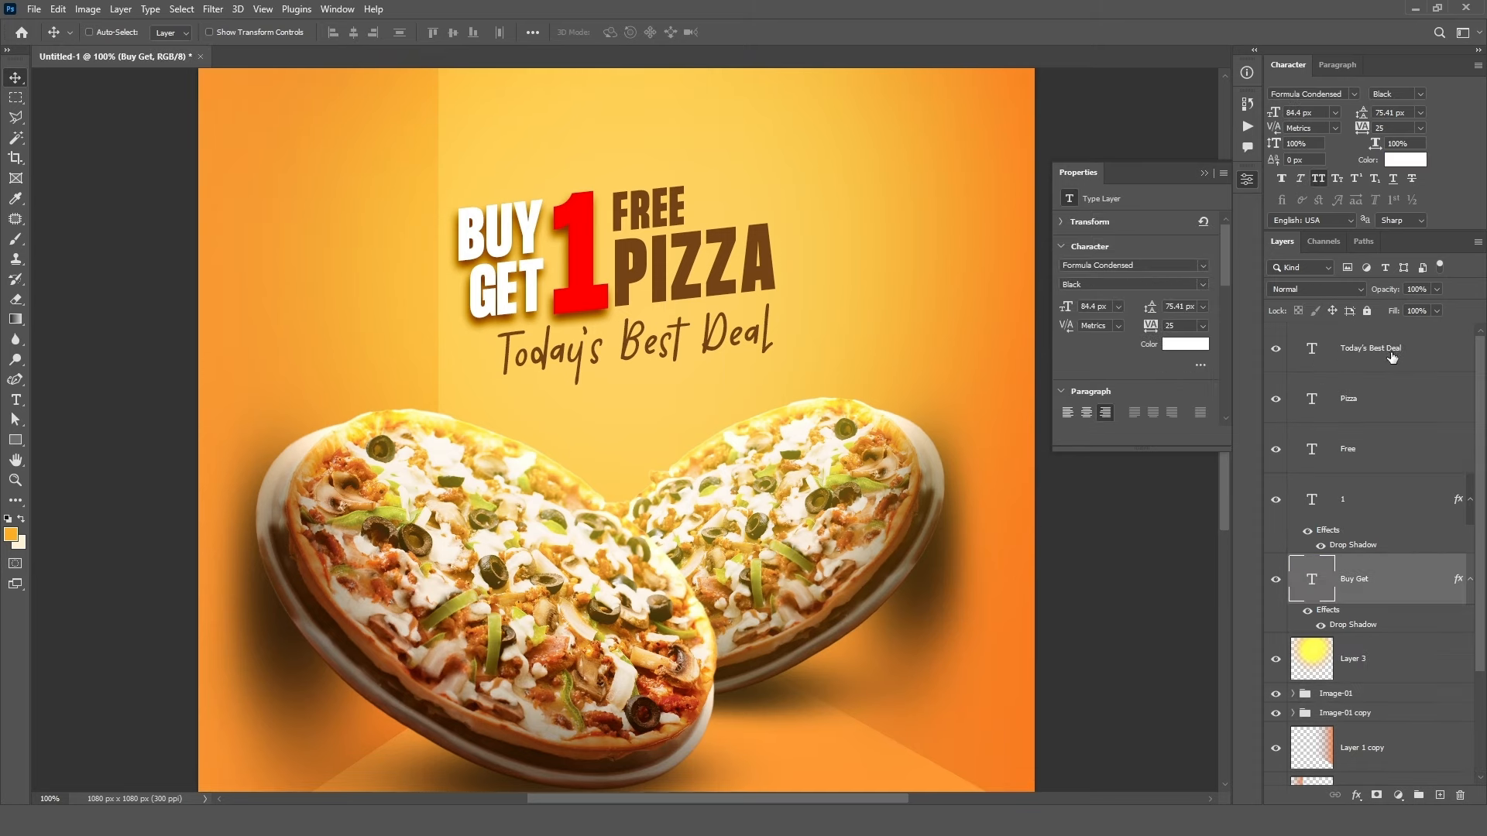
shift+click(1360, 353)
drag(1361, 353, 1365, 688)
key(ctrl+z)
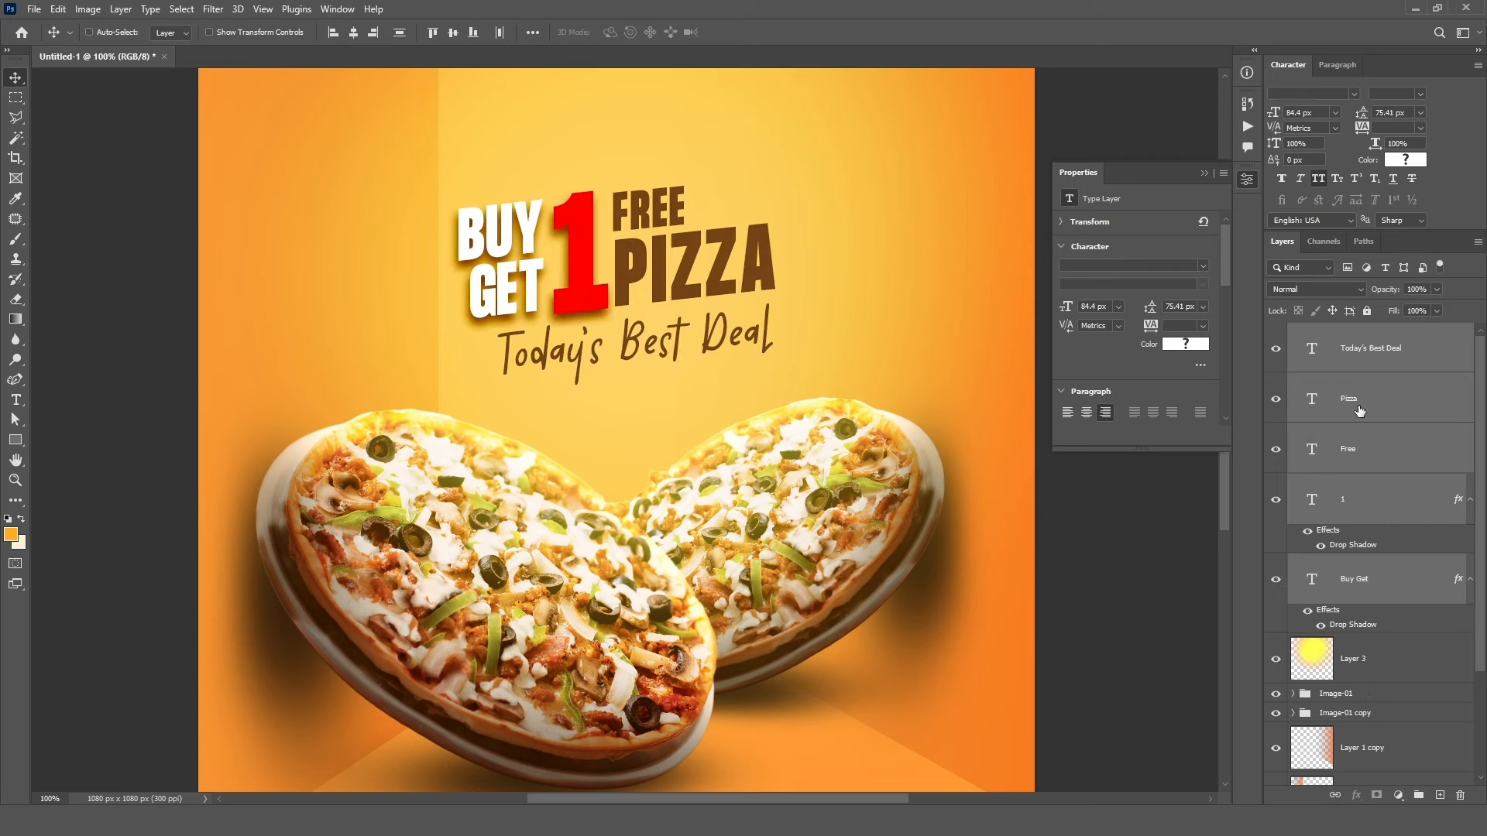
- Add a new layer above Today's Best Deal and set the brush's foreground color to light orange #ffc051
click(1378, 365)
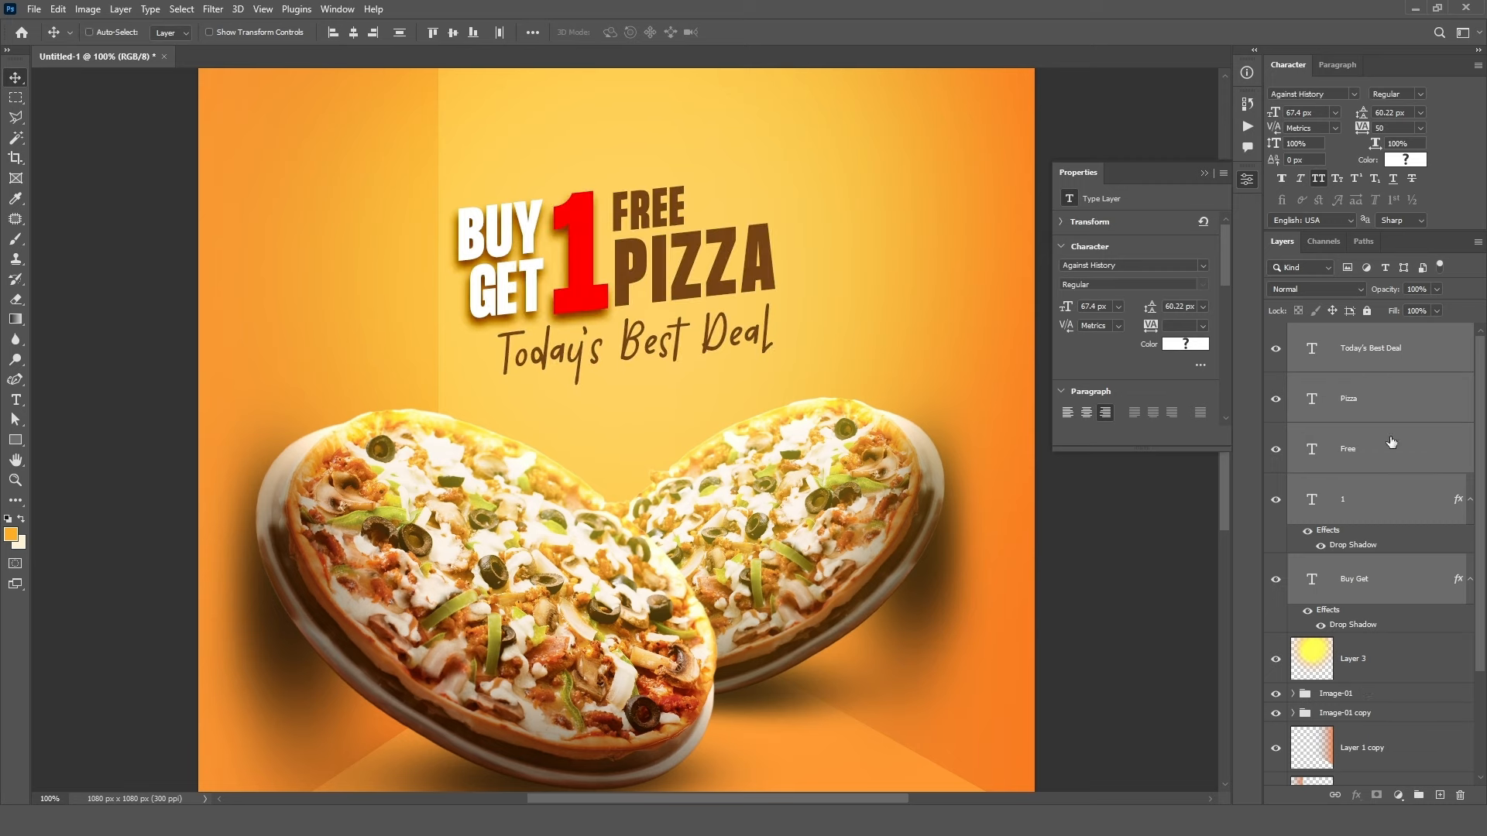
click(1434, 794)
click(15, 247)
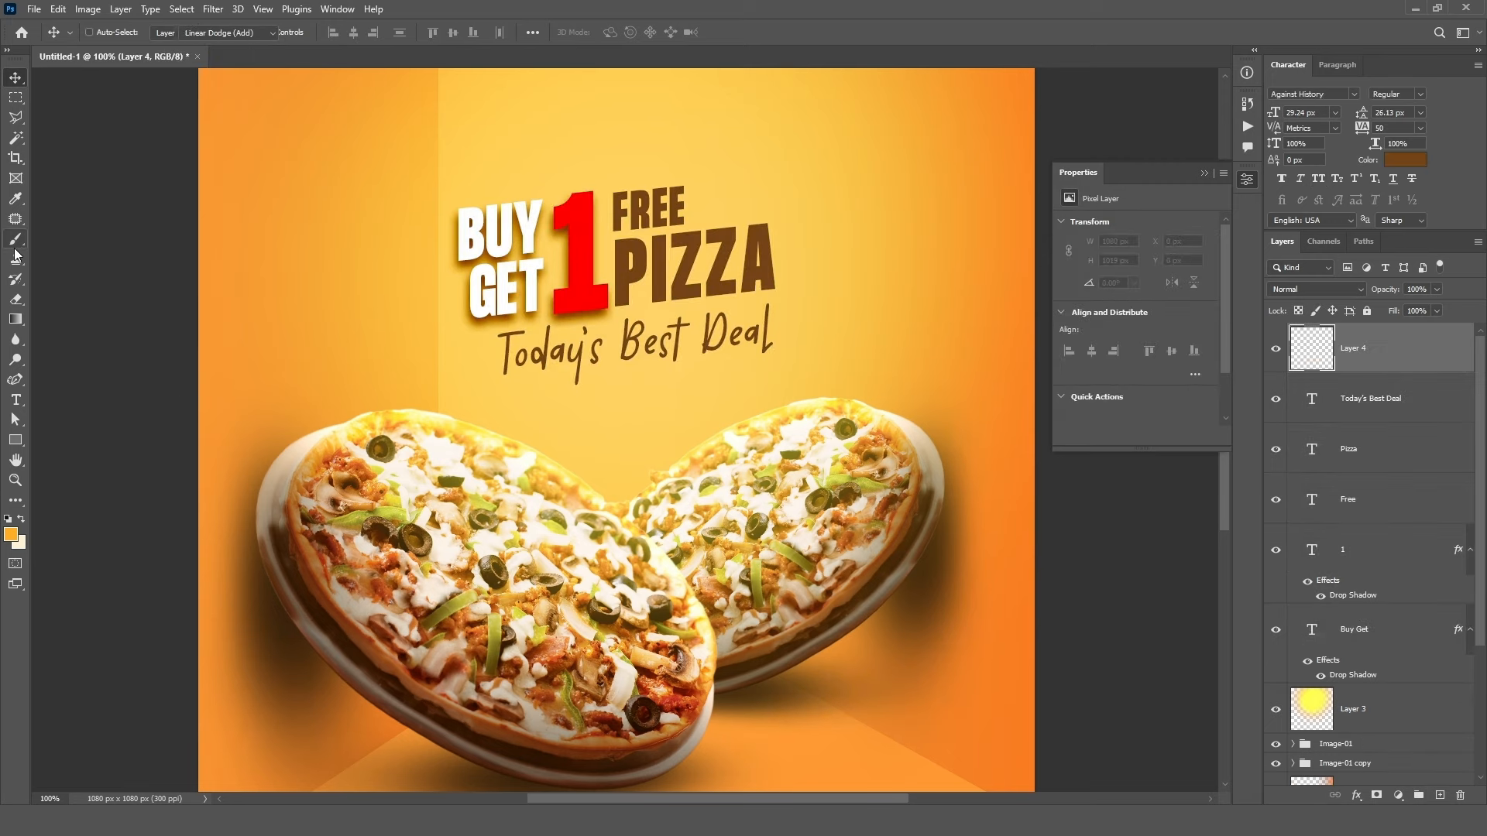
click(11, 534)
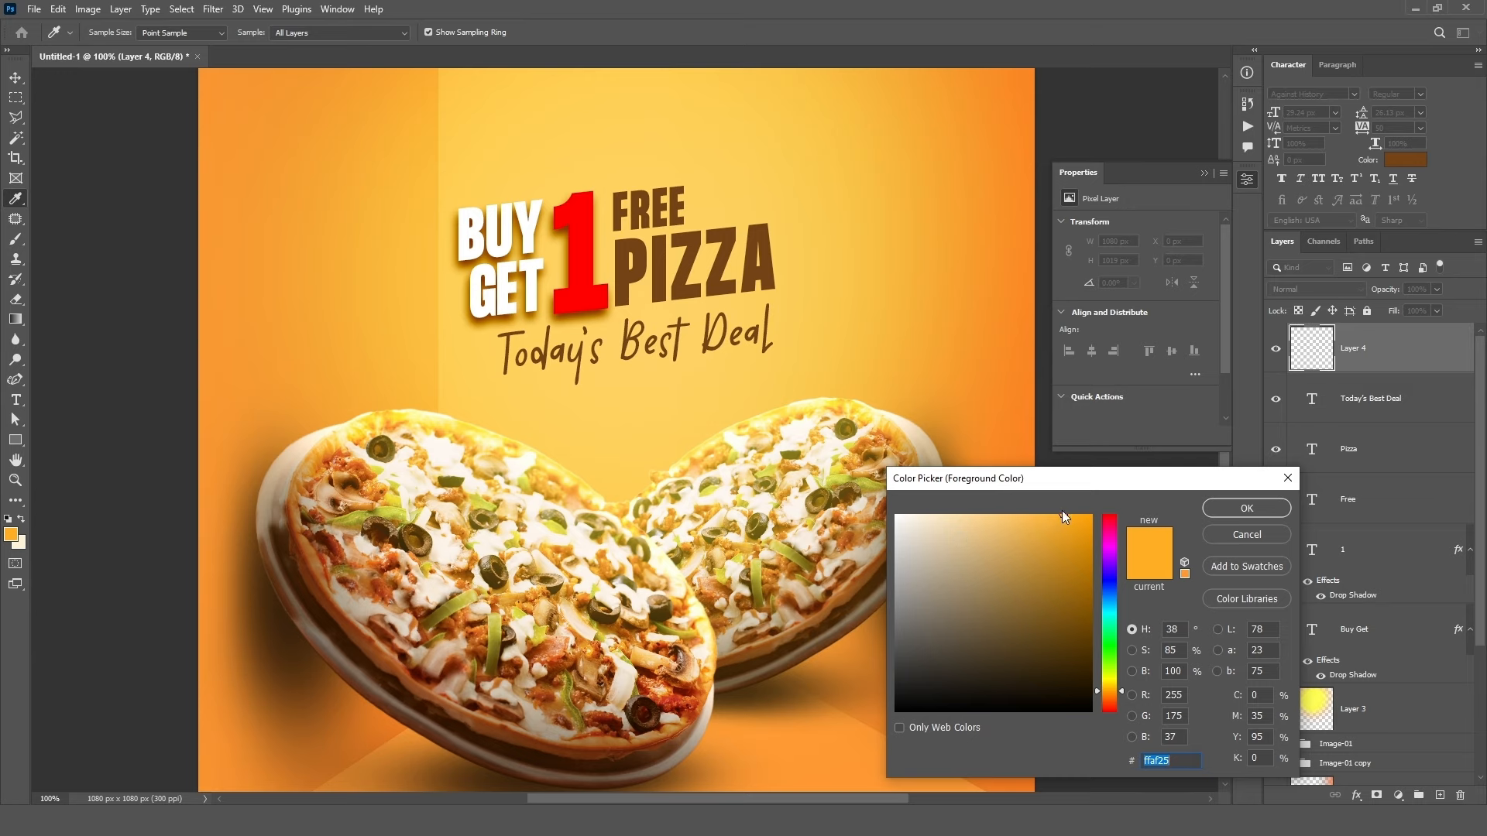
click(1029, 515)
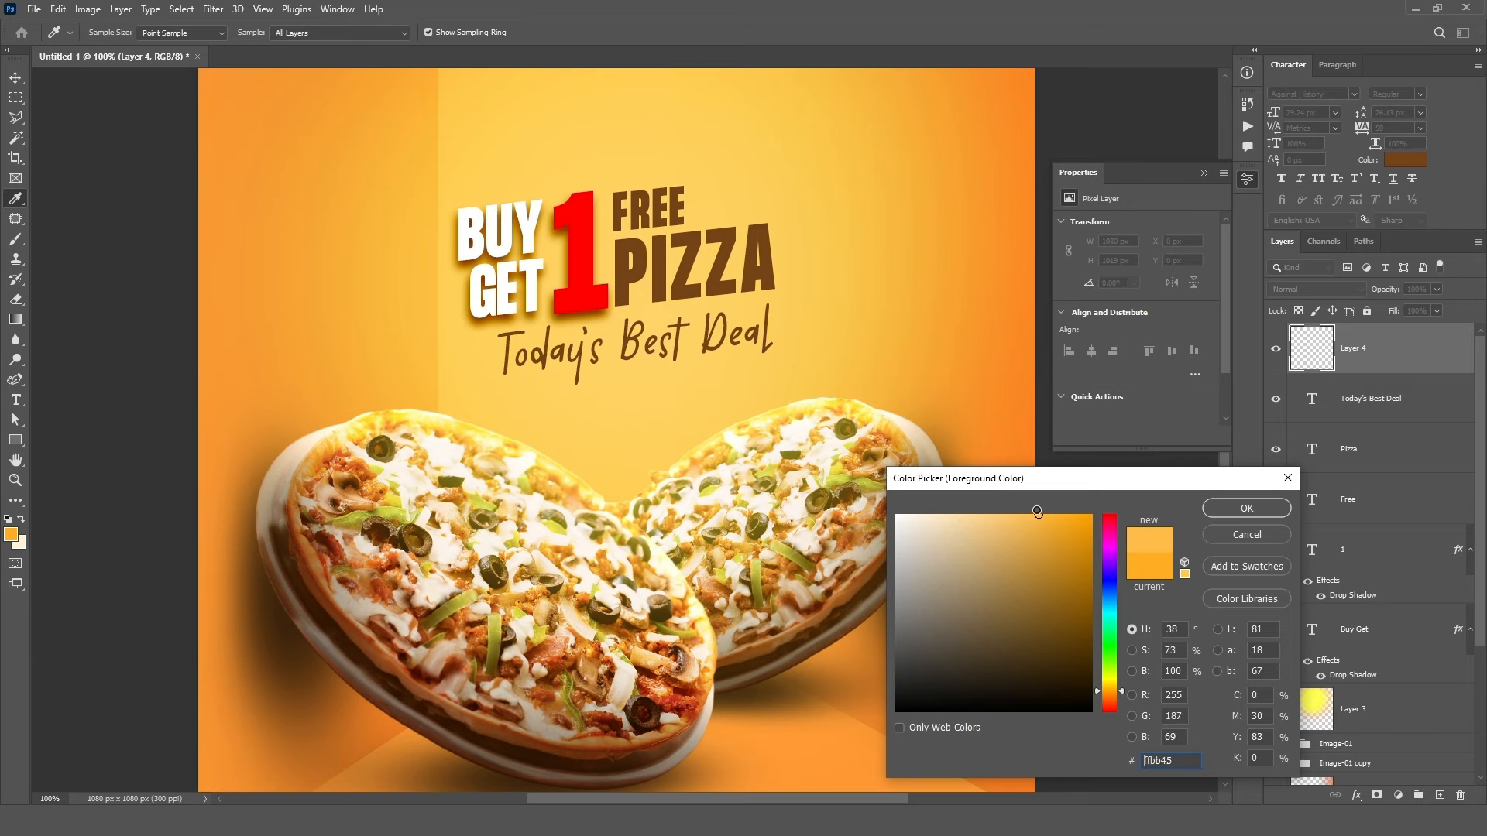
click(1249, 509)
- Paint a soft light-orange glow across the poster's top edge on Layer 4, using a 700 px brush in Normal mode
click(236, 33)
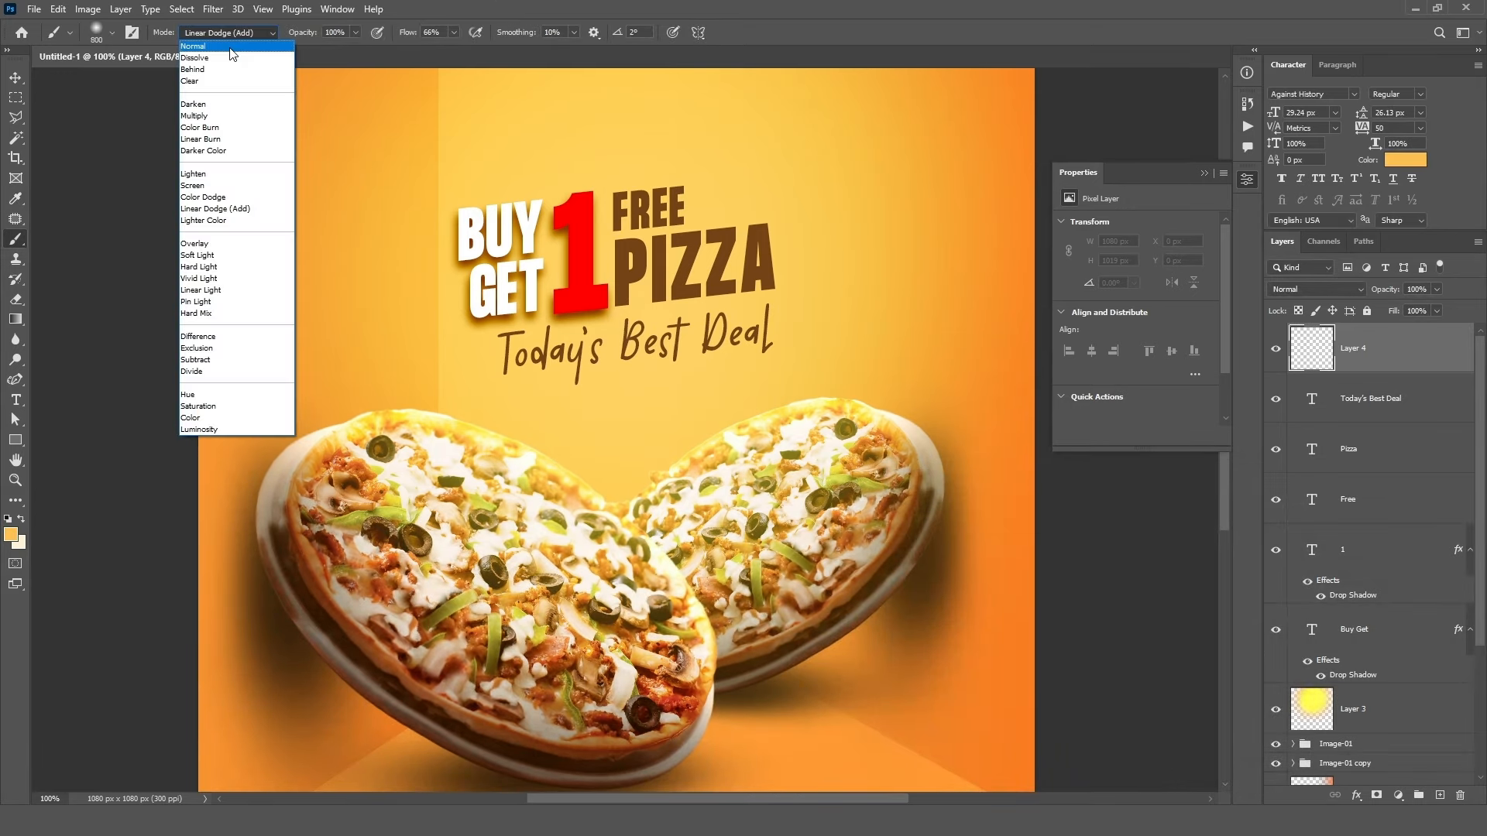
click(230, 49)
drag(618, 304, 625, 418)
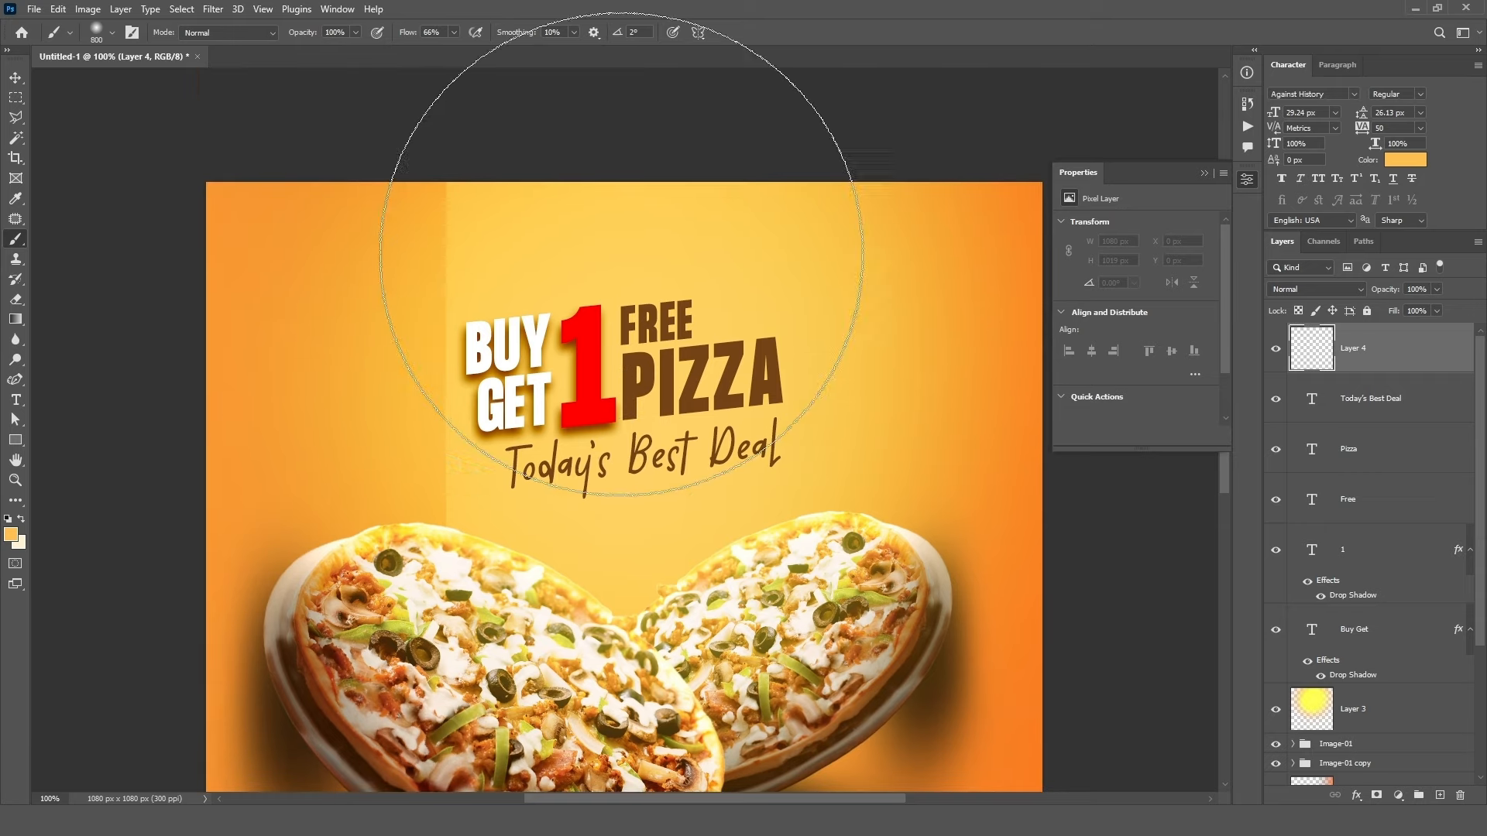
key([)
mouse_move(626, 200)
mouse_down()
mouse_move(767, 164)
mouse_move(438, 16)
mouse_move(730, 20)
mouse_move(852, 47)
mouse_up()
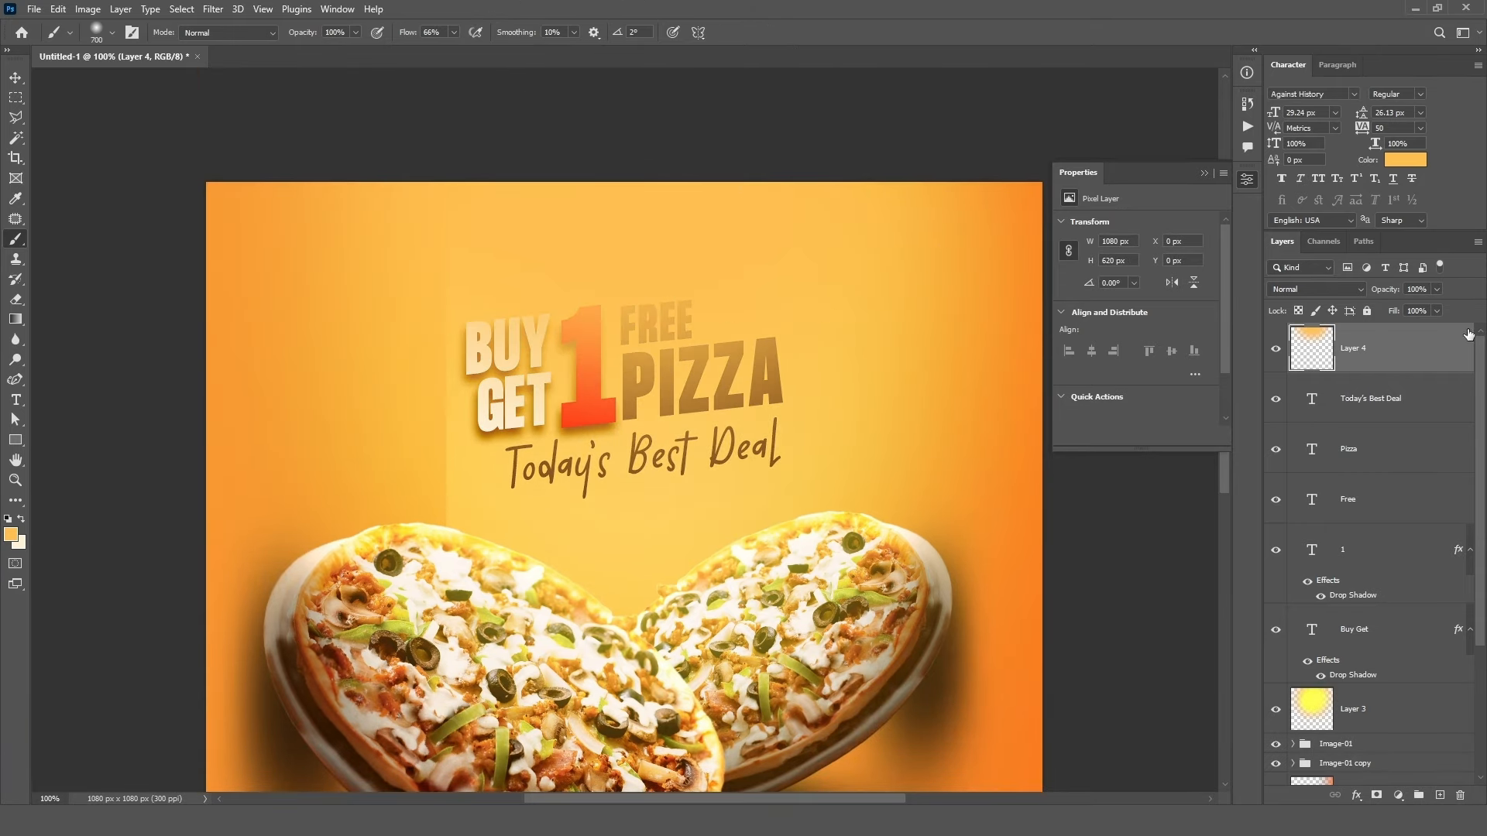
- Set Layer 4's blend mode to Screen and its opacity to 64%
click(1312, 290)
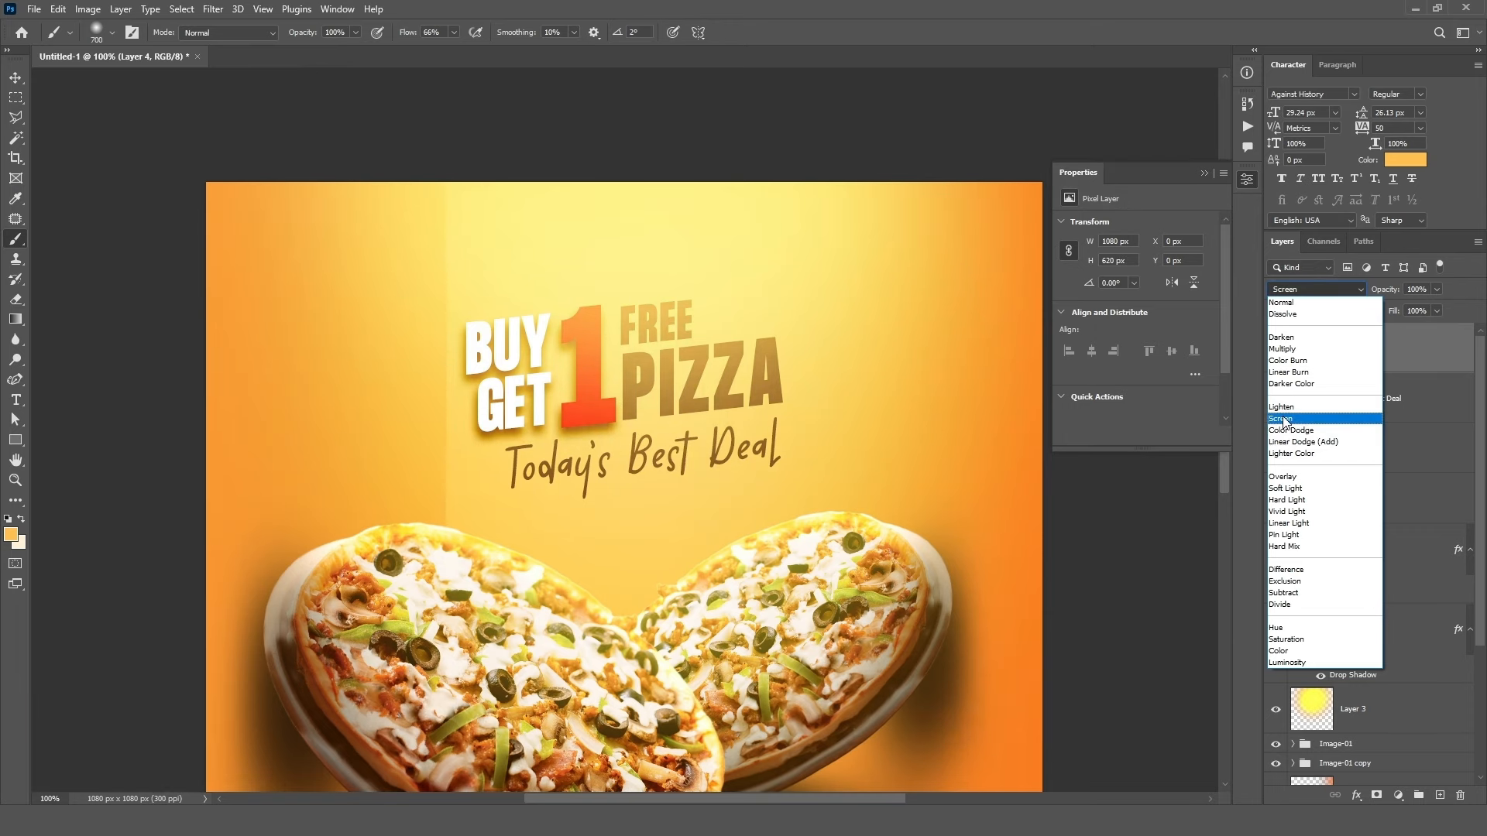
click(1284, 419)
click(1436, 289)
drag(1426, 310, 1411, 309)
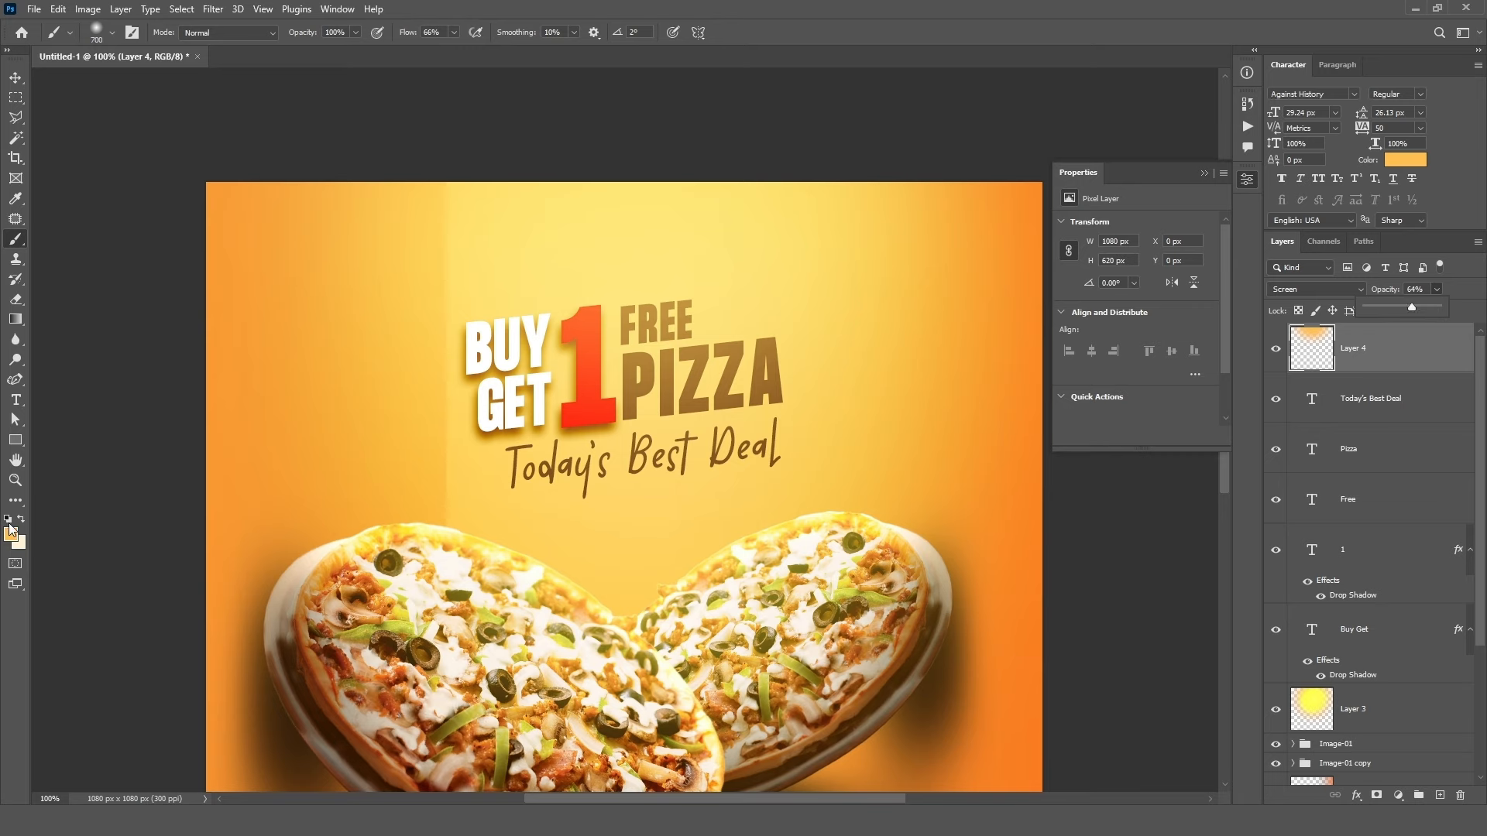
- Add the text "50%Off" on the orange floor below the rear pizza
click(15, 78)
scroll(268, 534, down, 2)
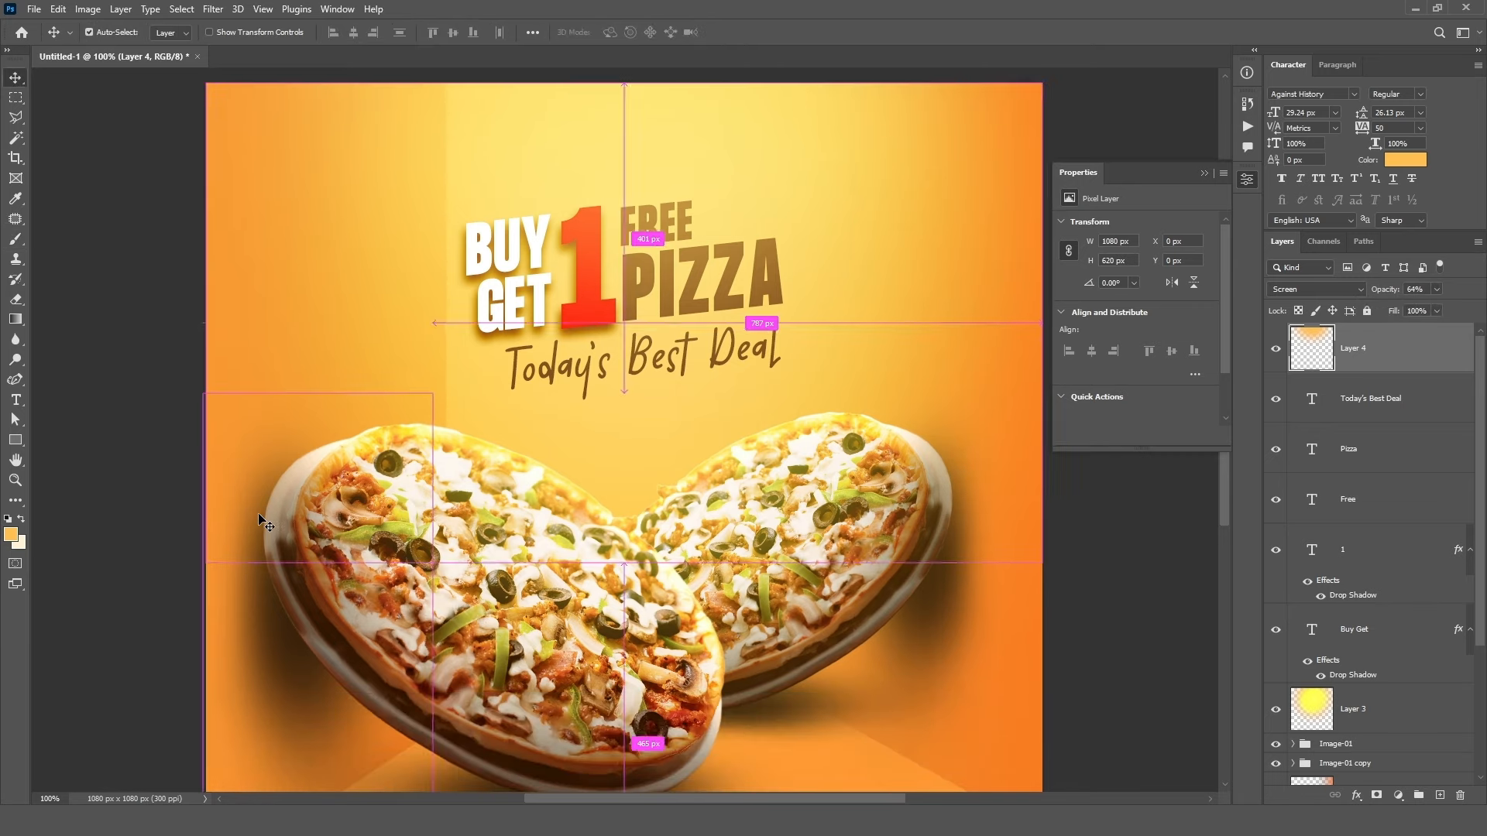
scroll(314, 559, down, 1)
scroll(664, 452, up, 1)
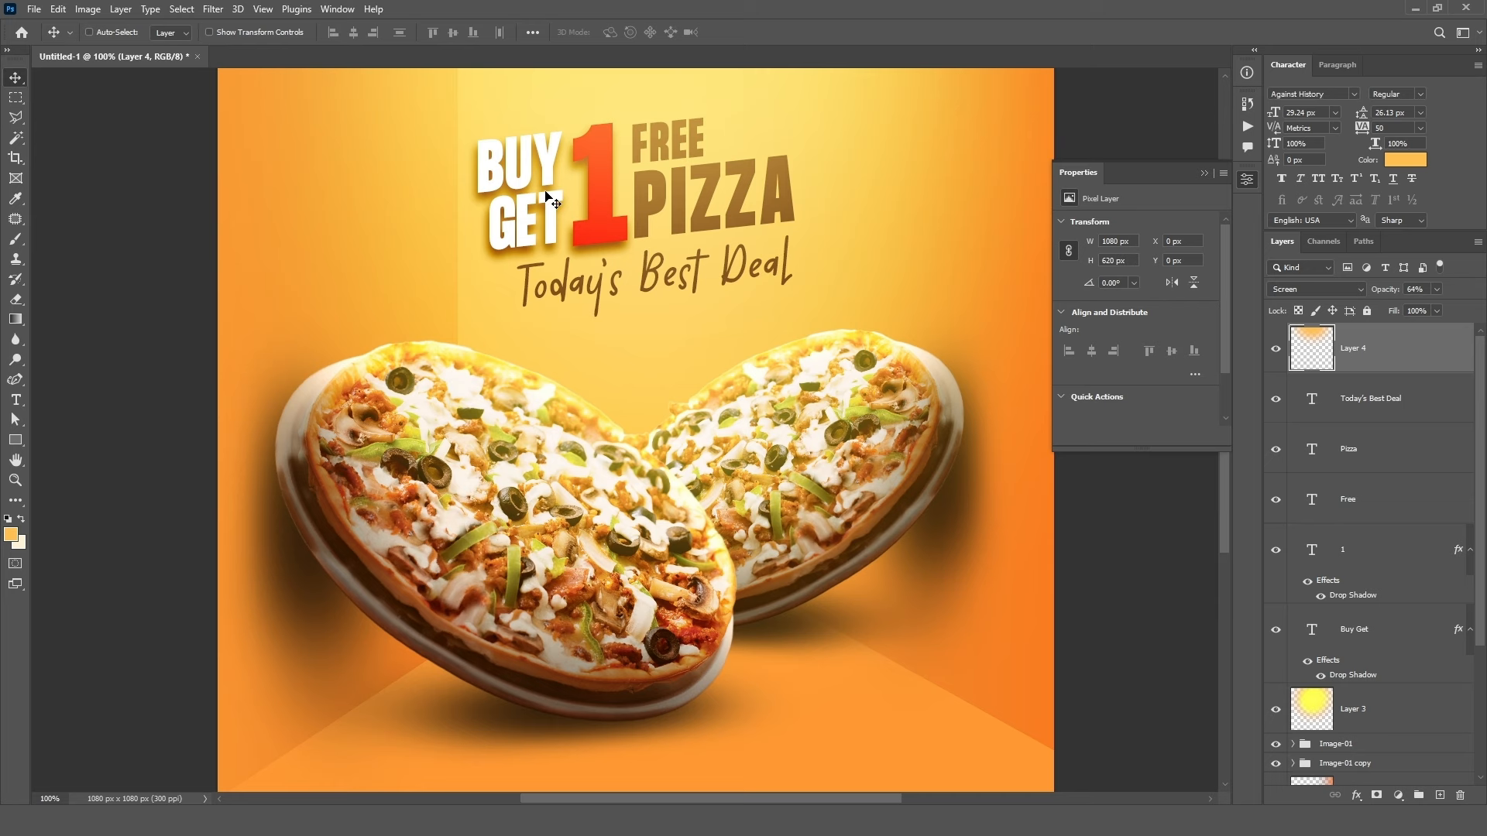
key(ctrl)
scroll(707, 609, down, 2)
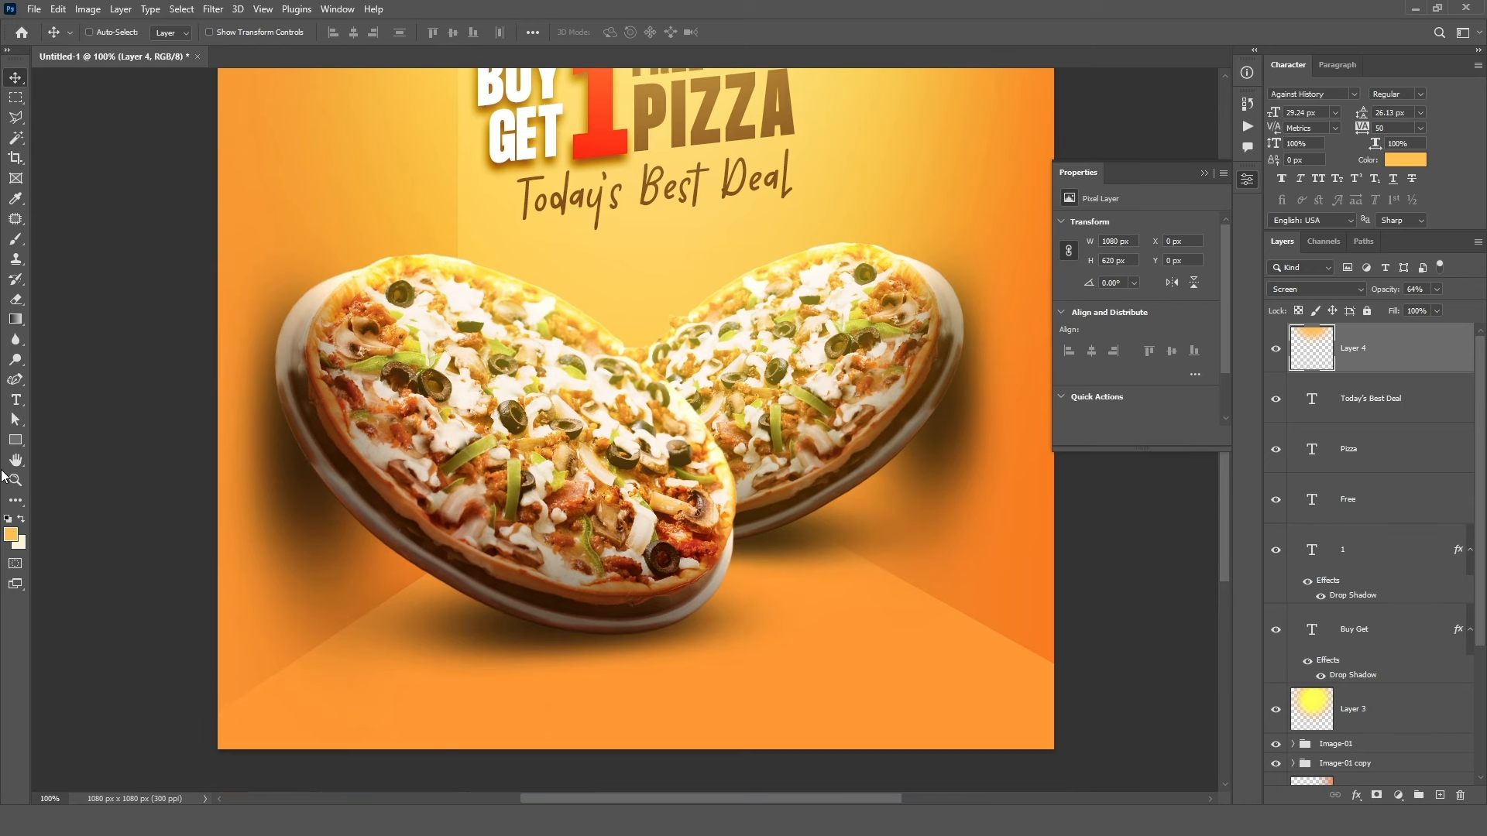
key(t)
click(824, 608)
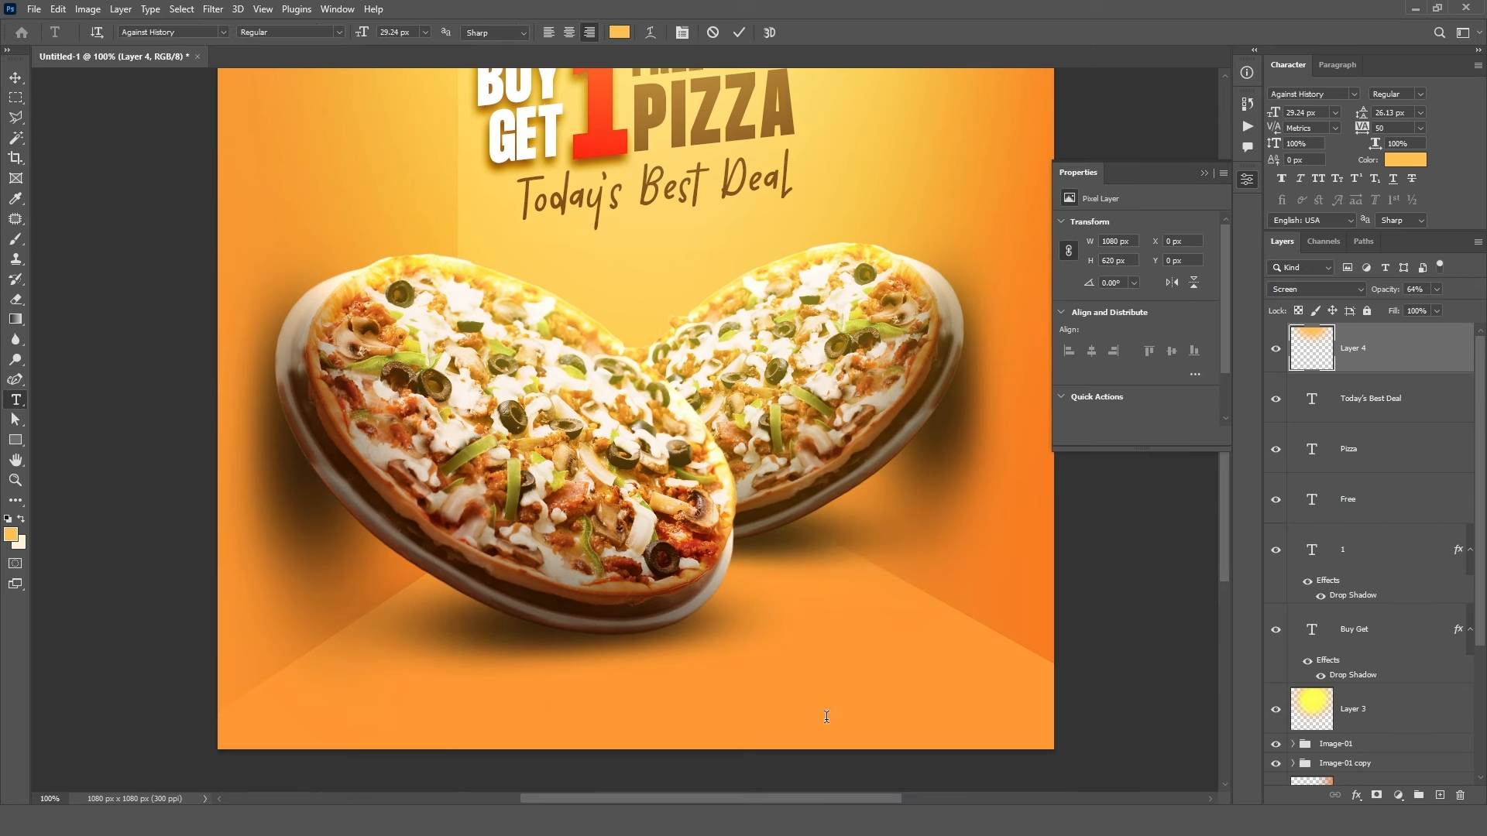
text(50)
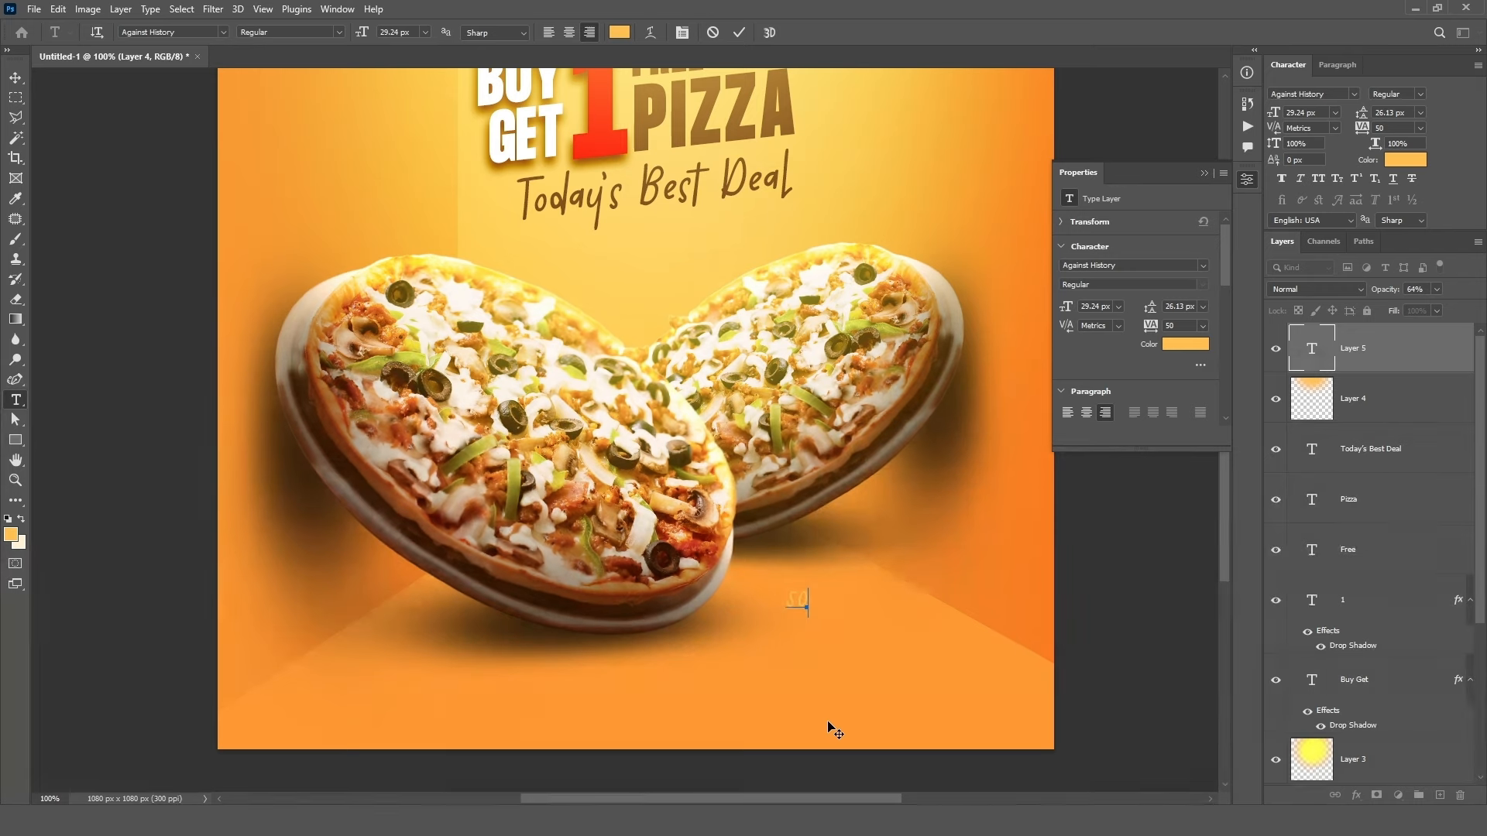
text(%Off)
- Set the 50%Off text in Formula Condensed Black and enlarge it to 382.16%
key(ctrl+a)
click(1354, 94)
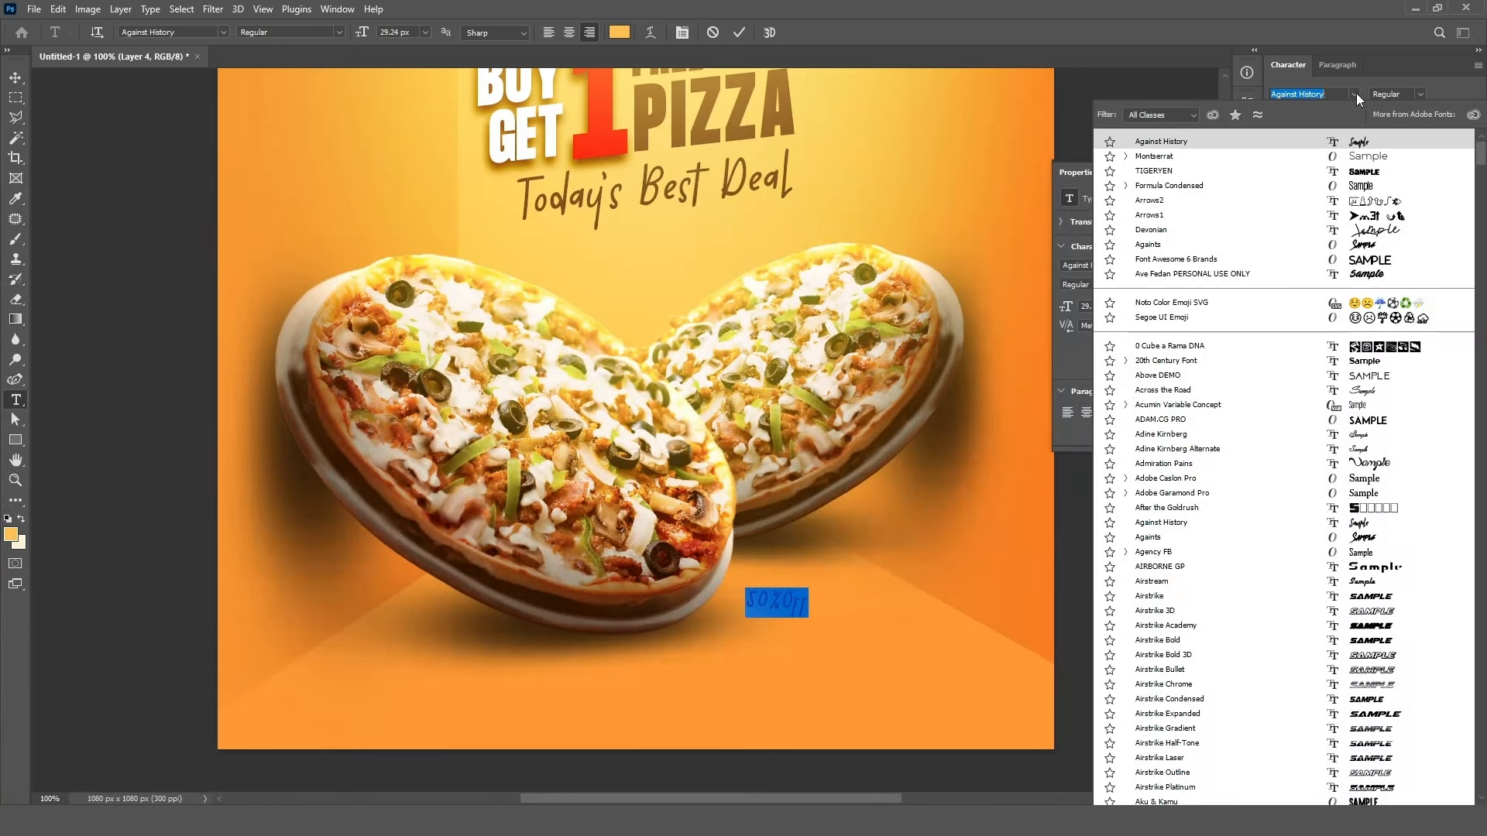
click(1356, 138)
click(1420, 95)
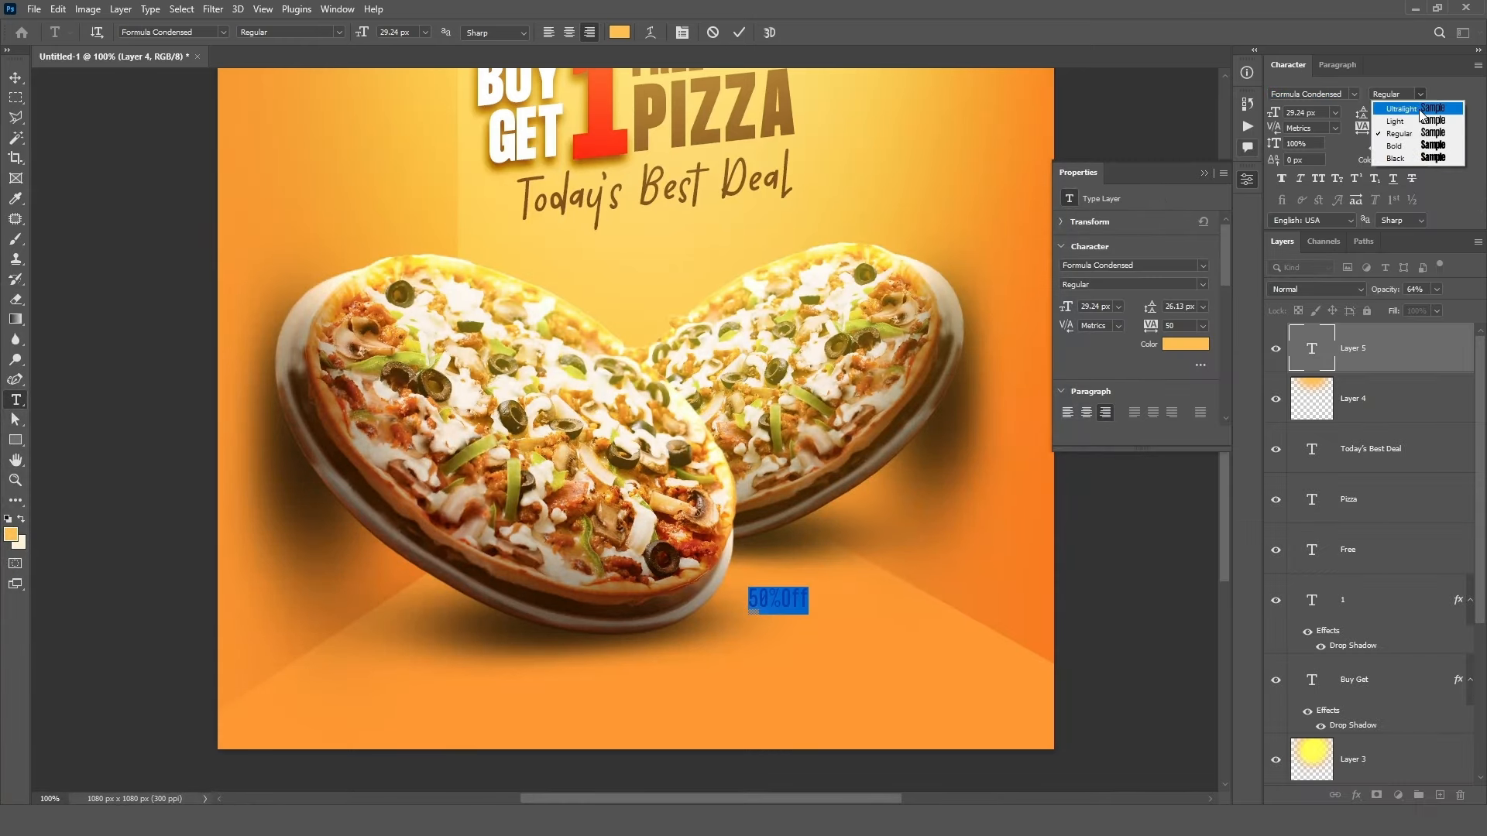
click(1390, 151)
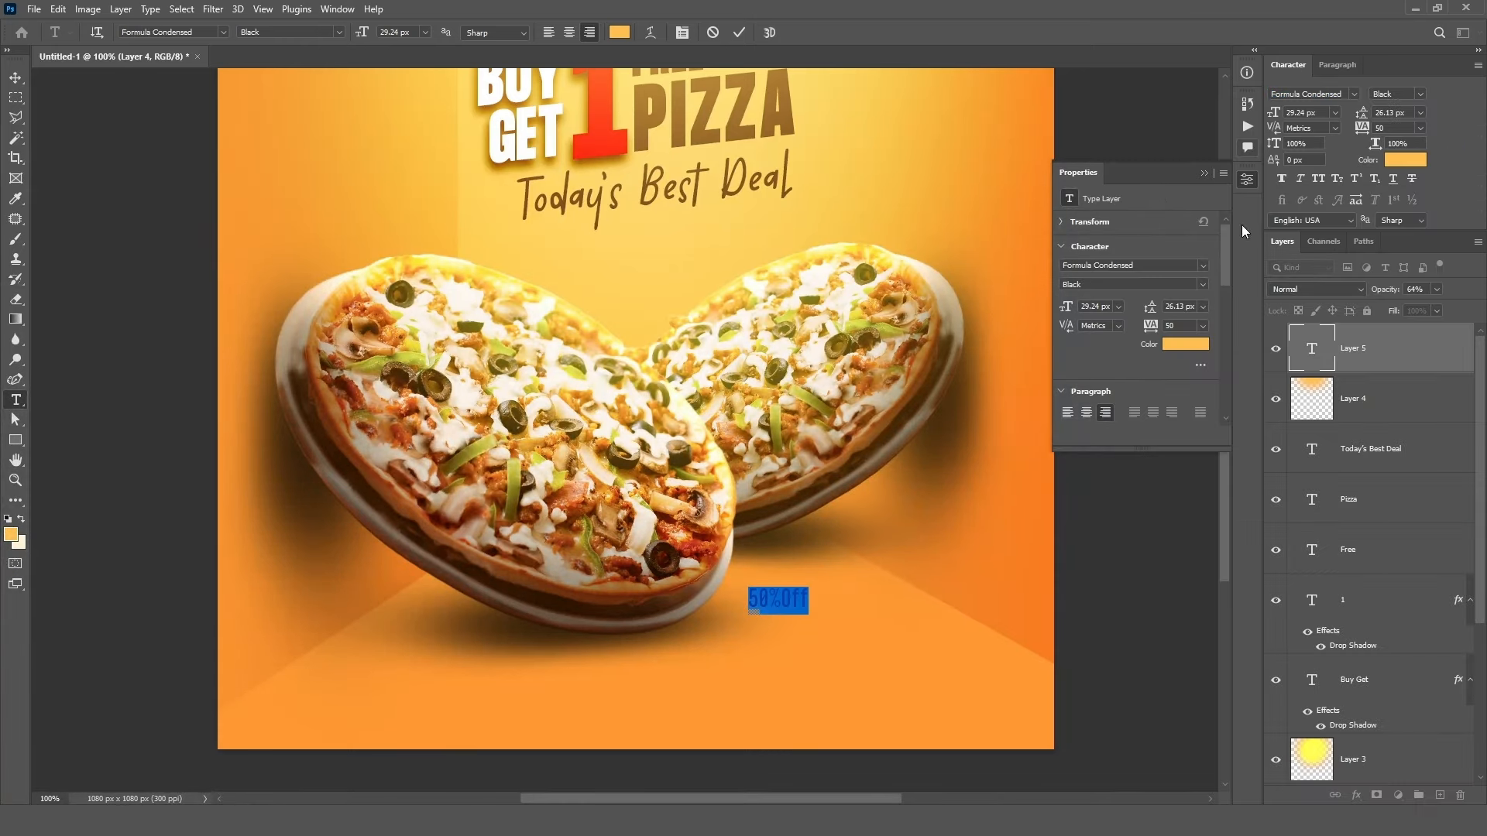
click(739, 32)
key(ctrl+t)
drag(778, 586, 895, 616)
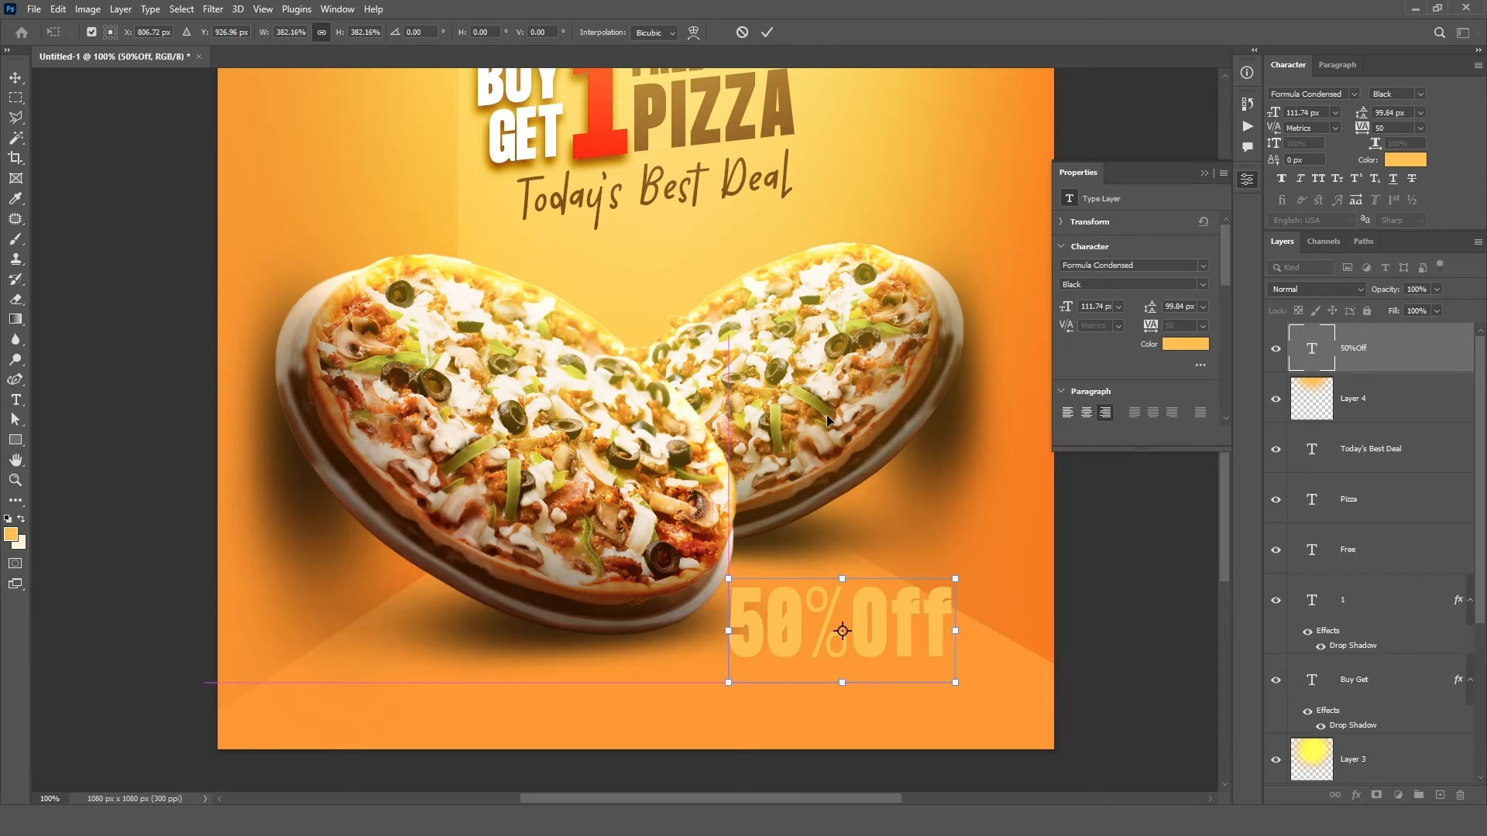
click(766, 33)
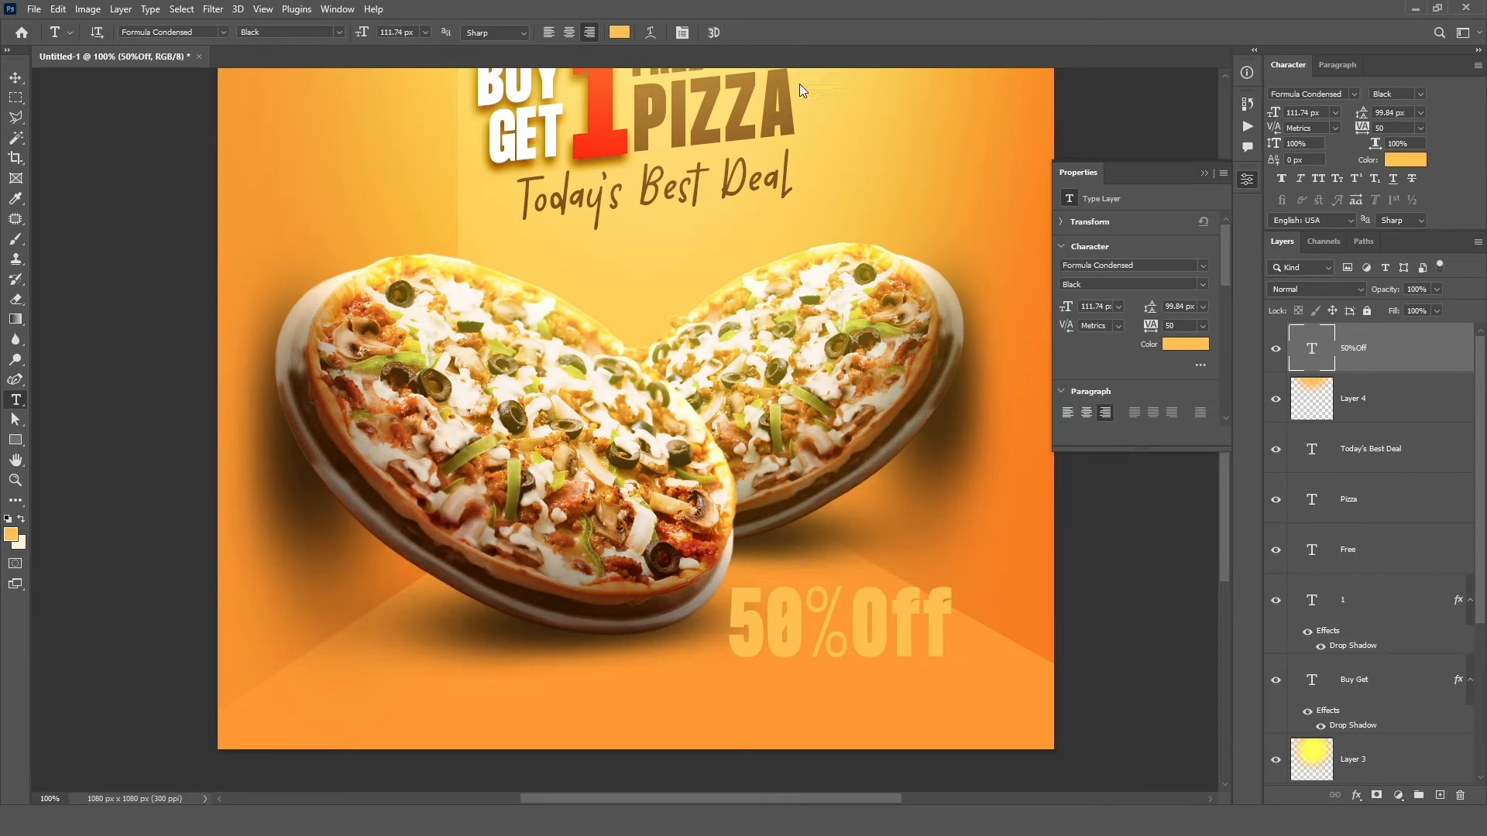
- Copy the drop shadow style from the Buy Get layer onto the 50%Off layer
right_click(1374, 681)
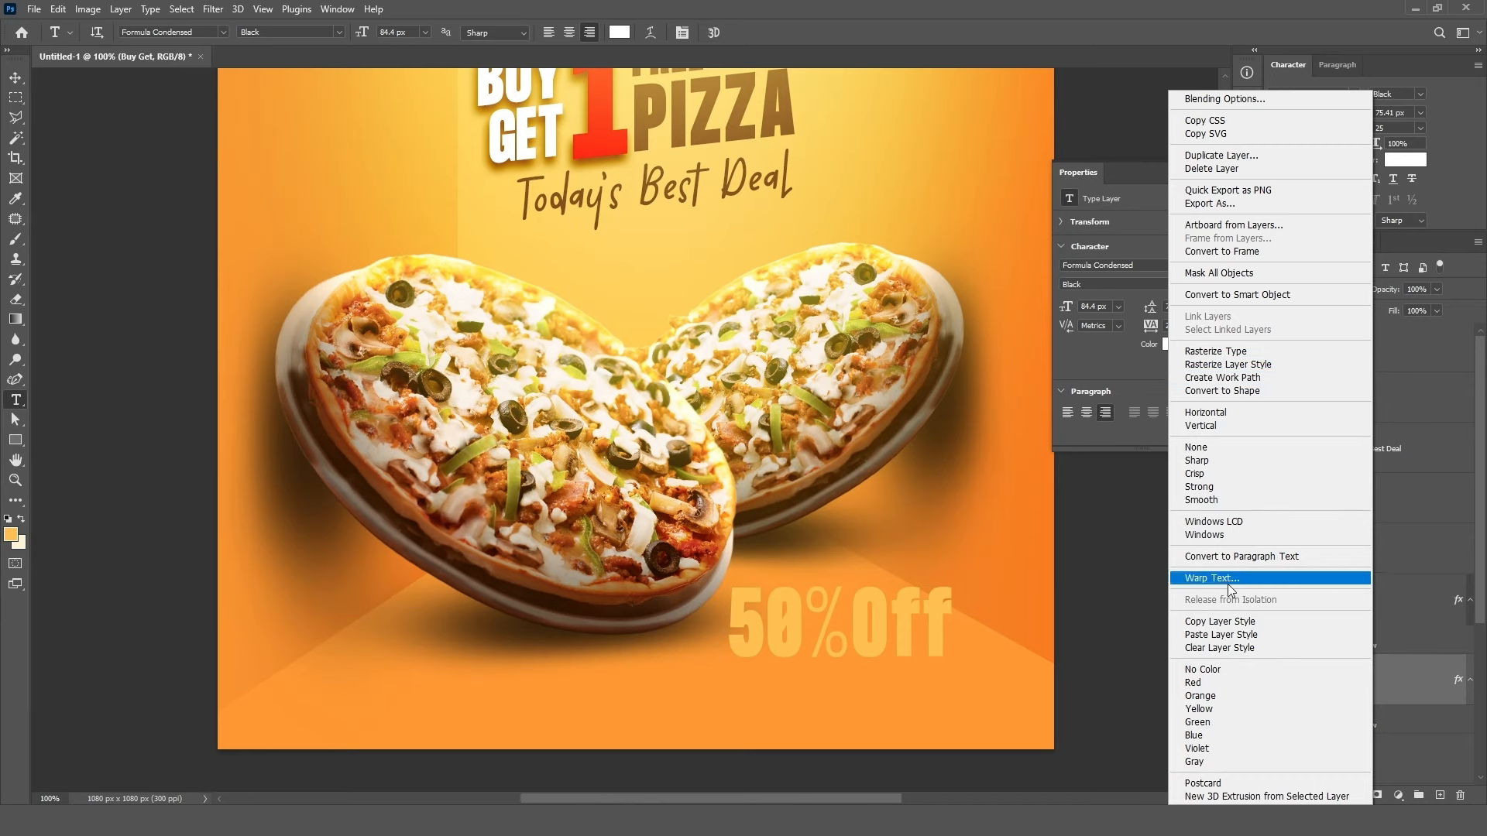
click(1236, 621)
click(1350, 361)
right_click(1350, 361)
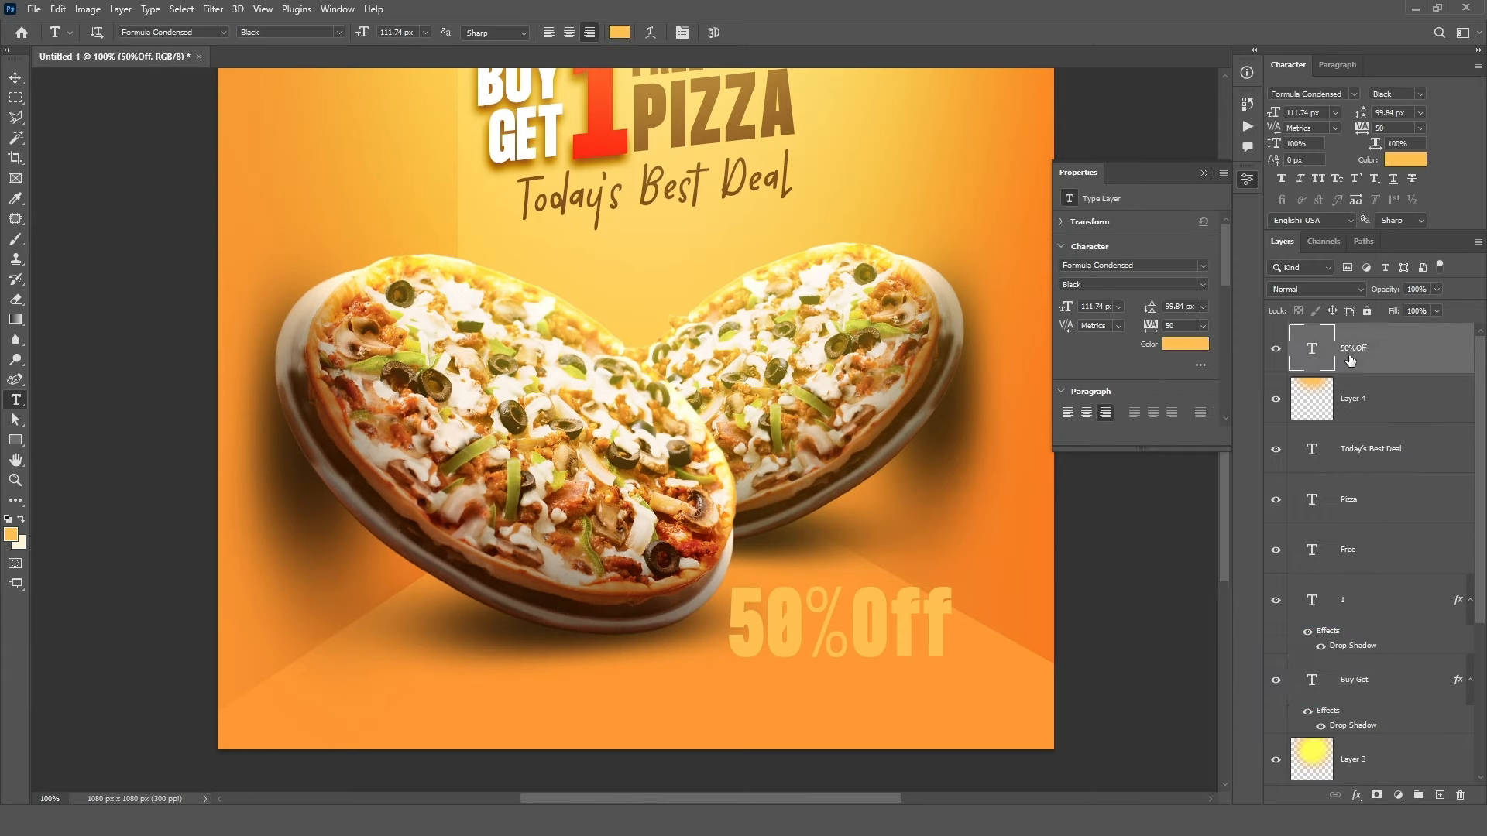
click(1196, 631)
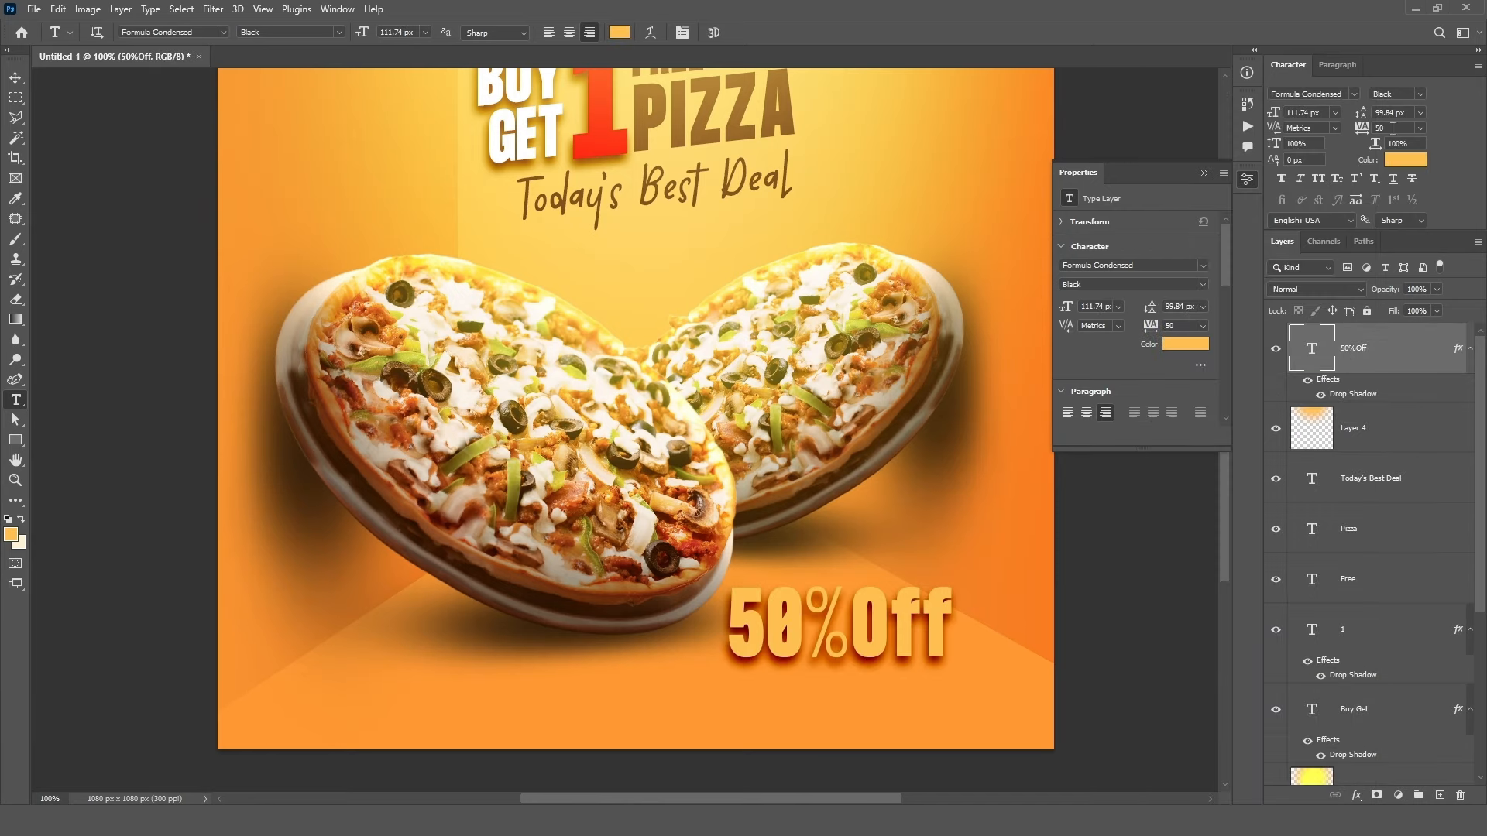
- Recolor the 50%Off text white and scale it down to 58.24%
click(1406, 159)
click(879, 501)
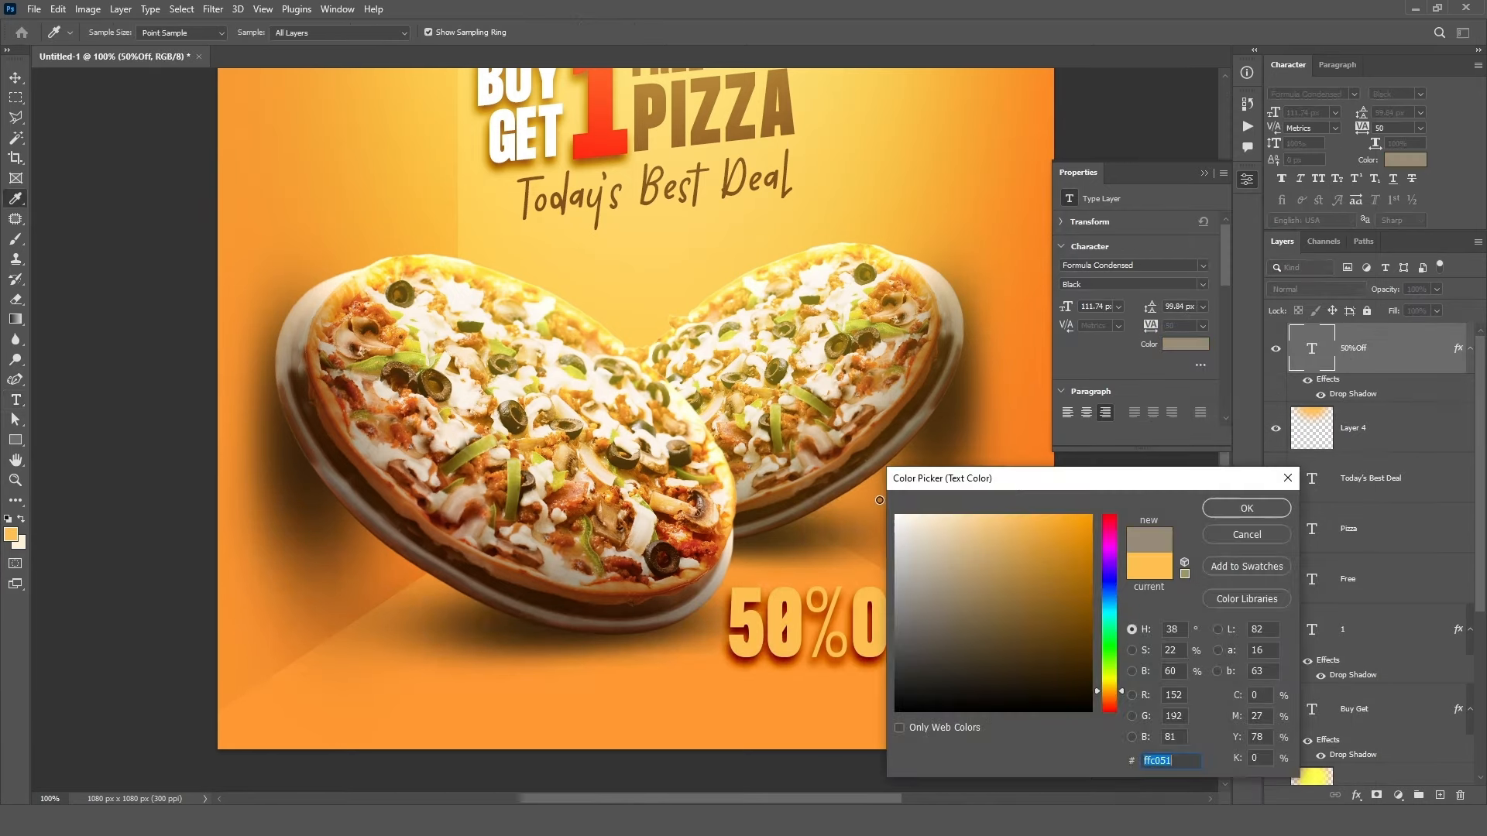
click(1218, 510)
key(ctrl+t)
drag(841, 570, 853, 624)
drag(859, 643, 858, 635)
click(767, 32)
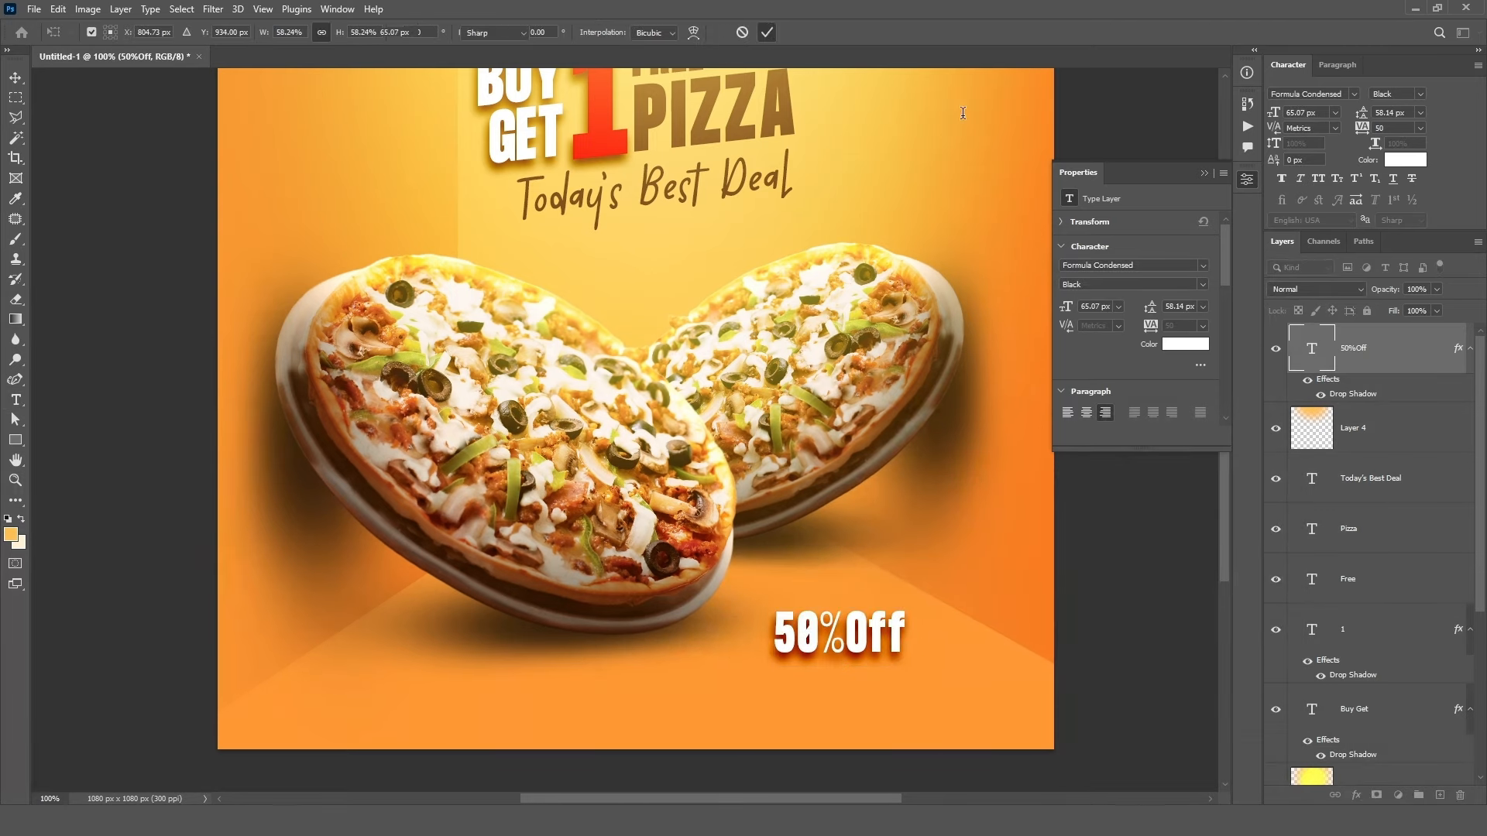
- Set the 50%Off drop shadow to brown Linear Burn, 49% opacity, 5 px distance and 8 px size, and shift the text slightly right
double_click(1345, 395)
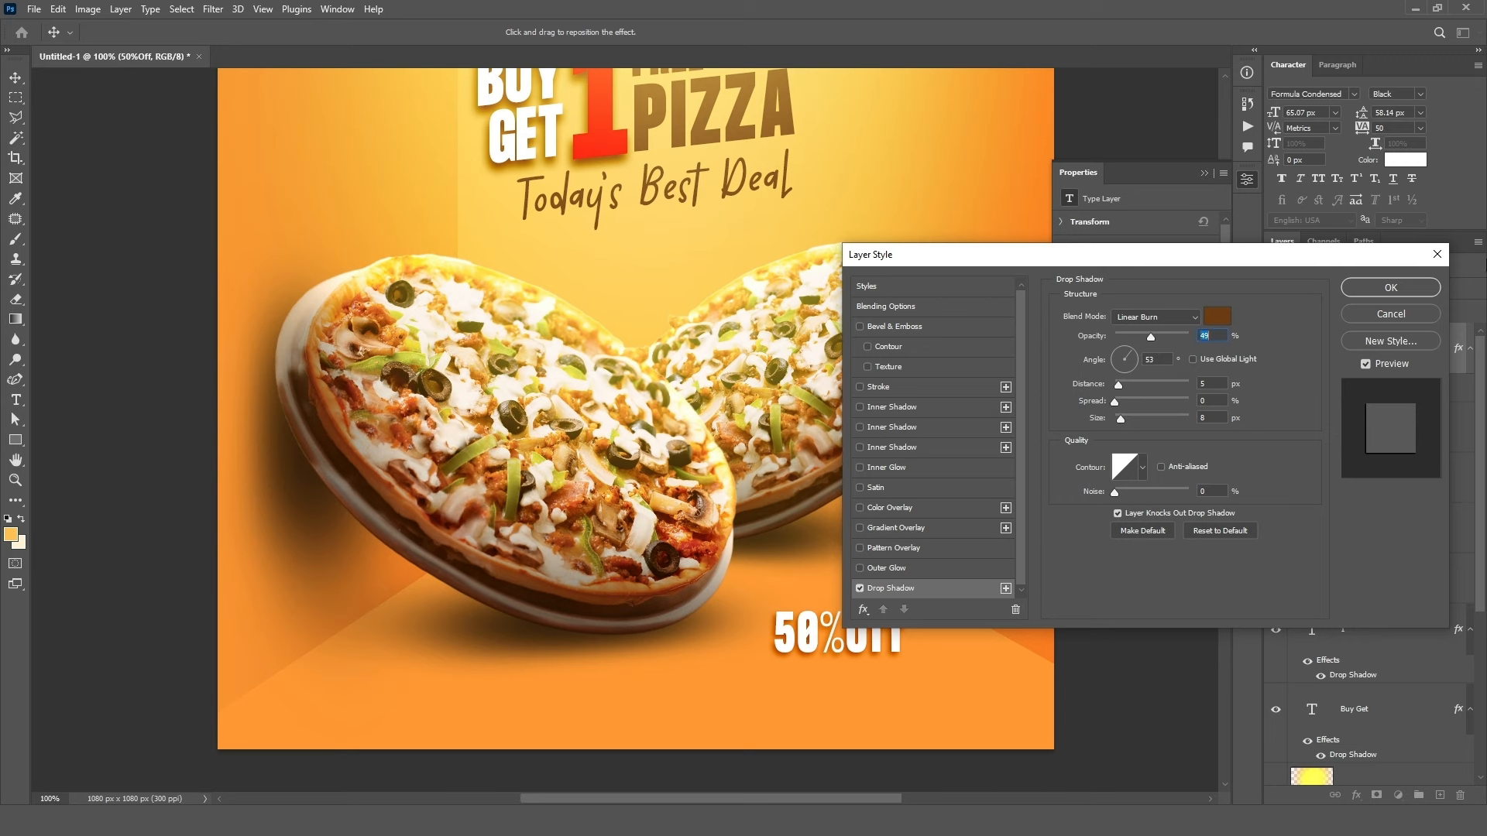
click(1411, 294)
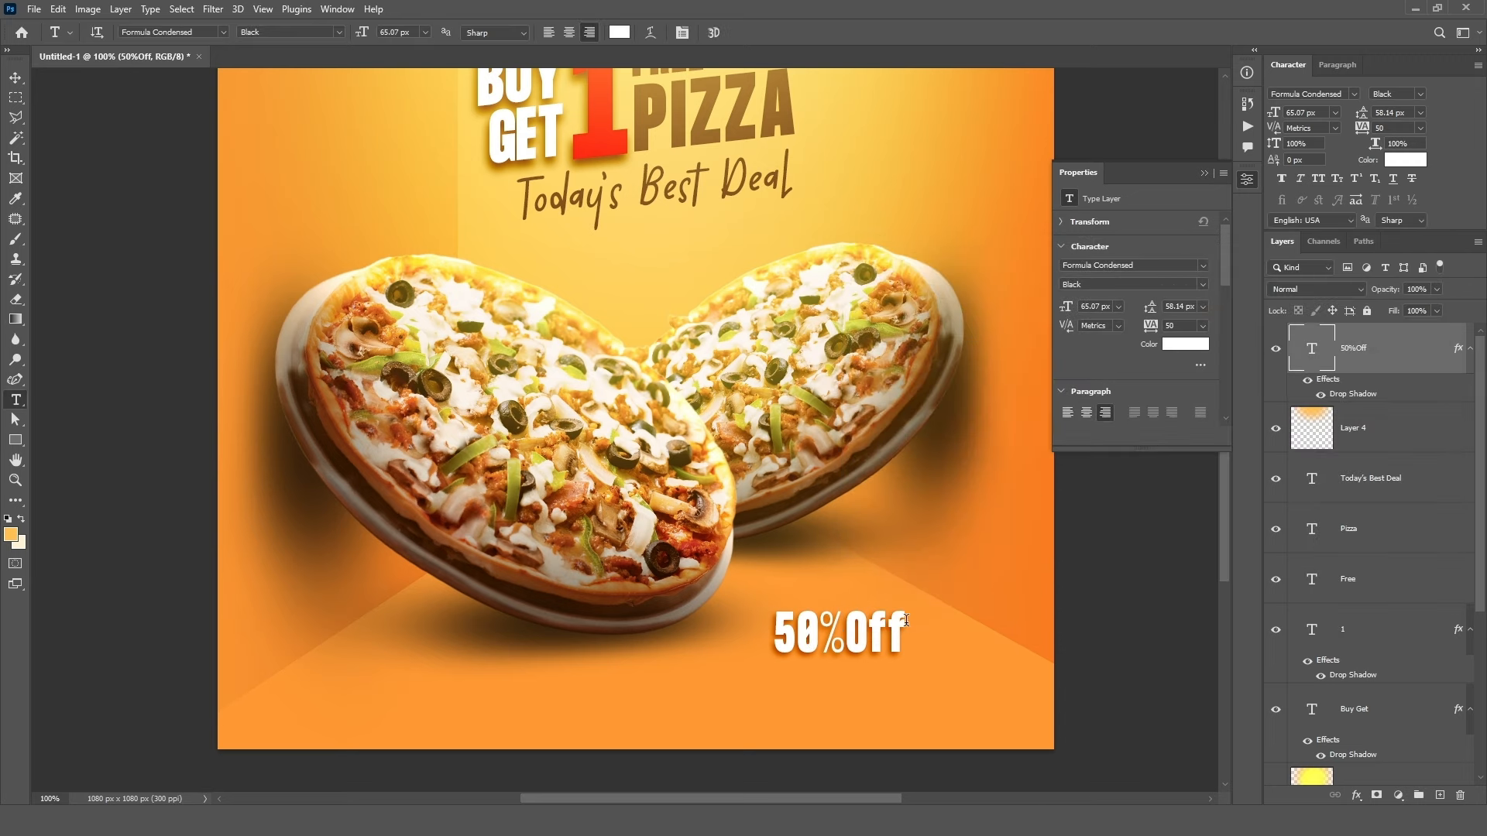
click(15, 77)
drag(830, 638, 843, 638)
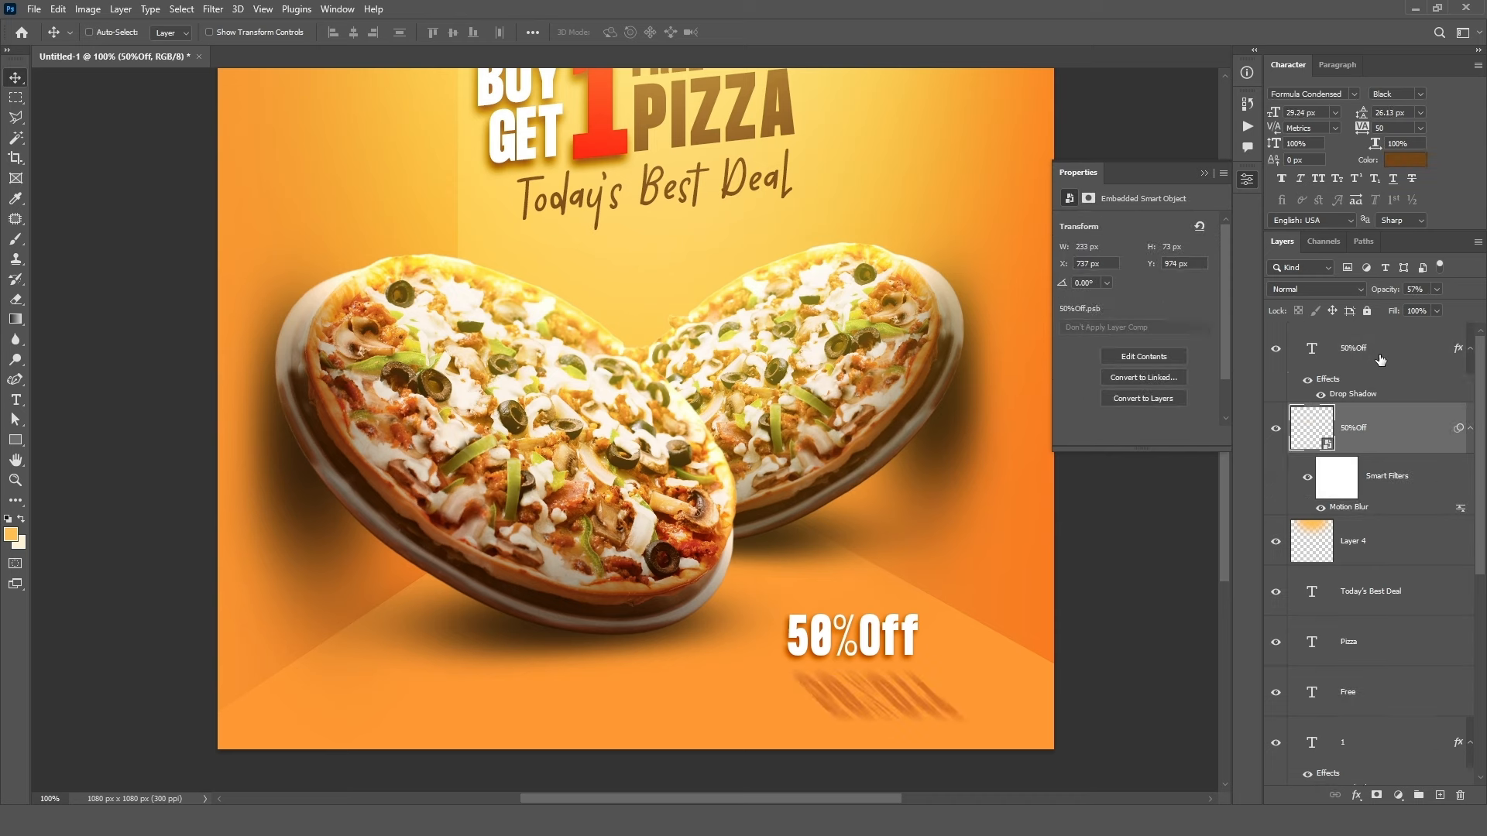
- Add the text "Discount" as a new layer just below the 50%Off text
click(1380, 359)
key(t)
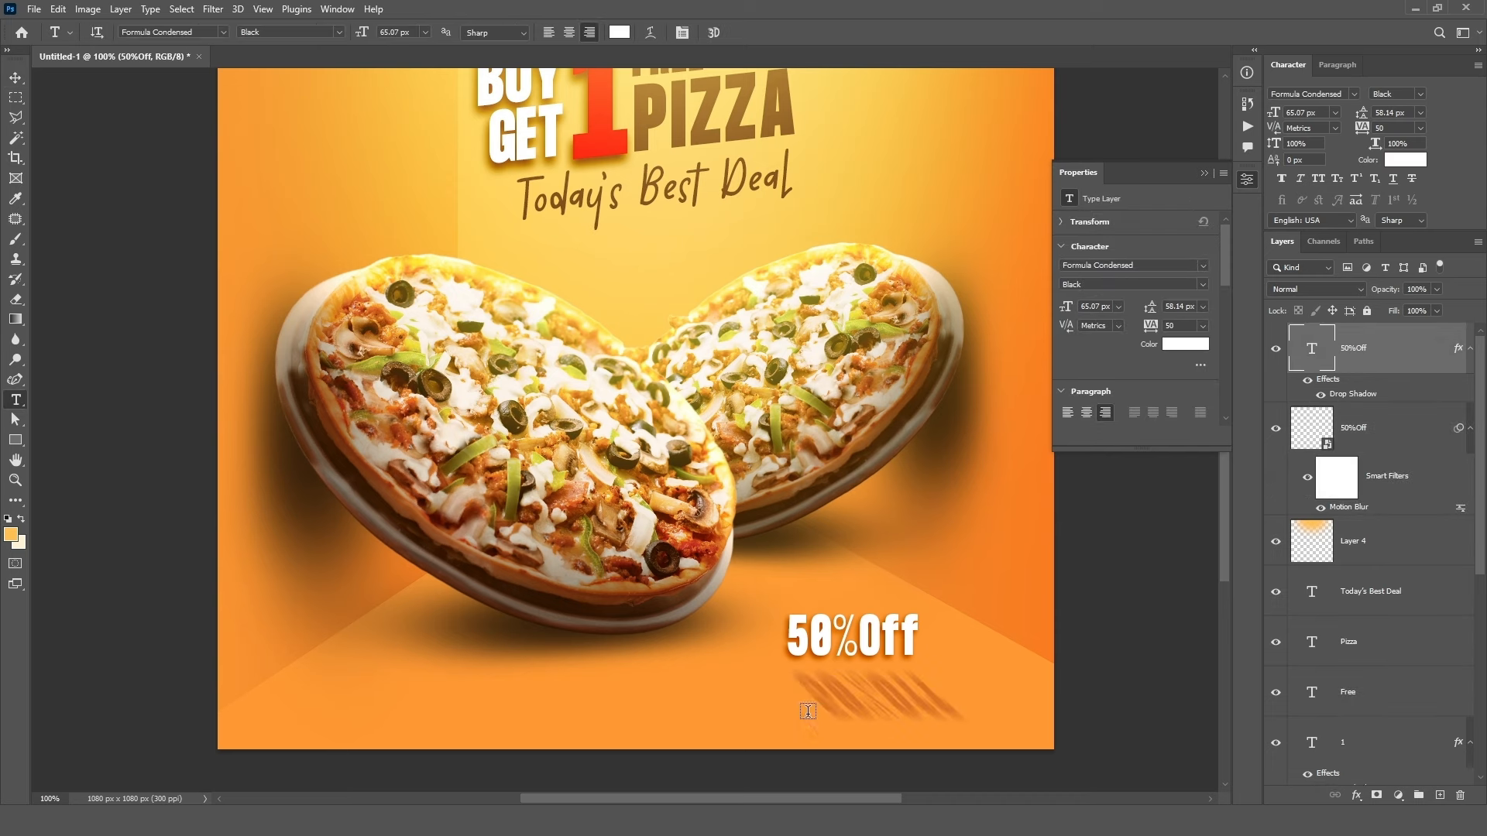
click(807, 713)
text(DIS)
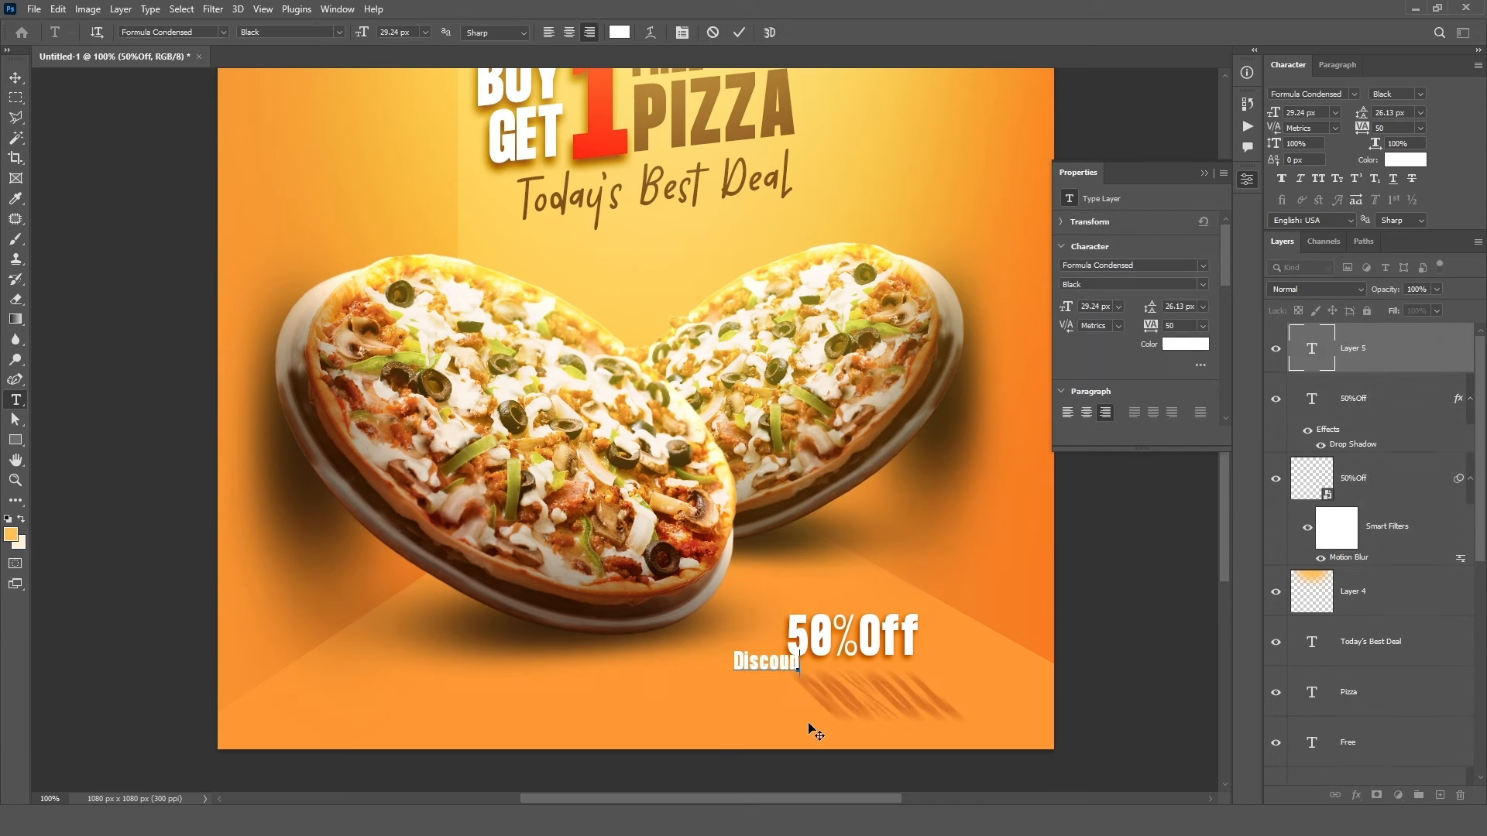
key(ctrl+a)
click(738, 34)
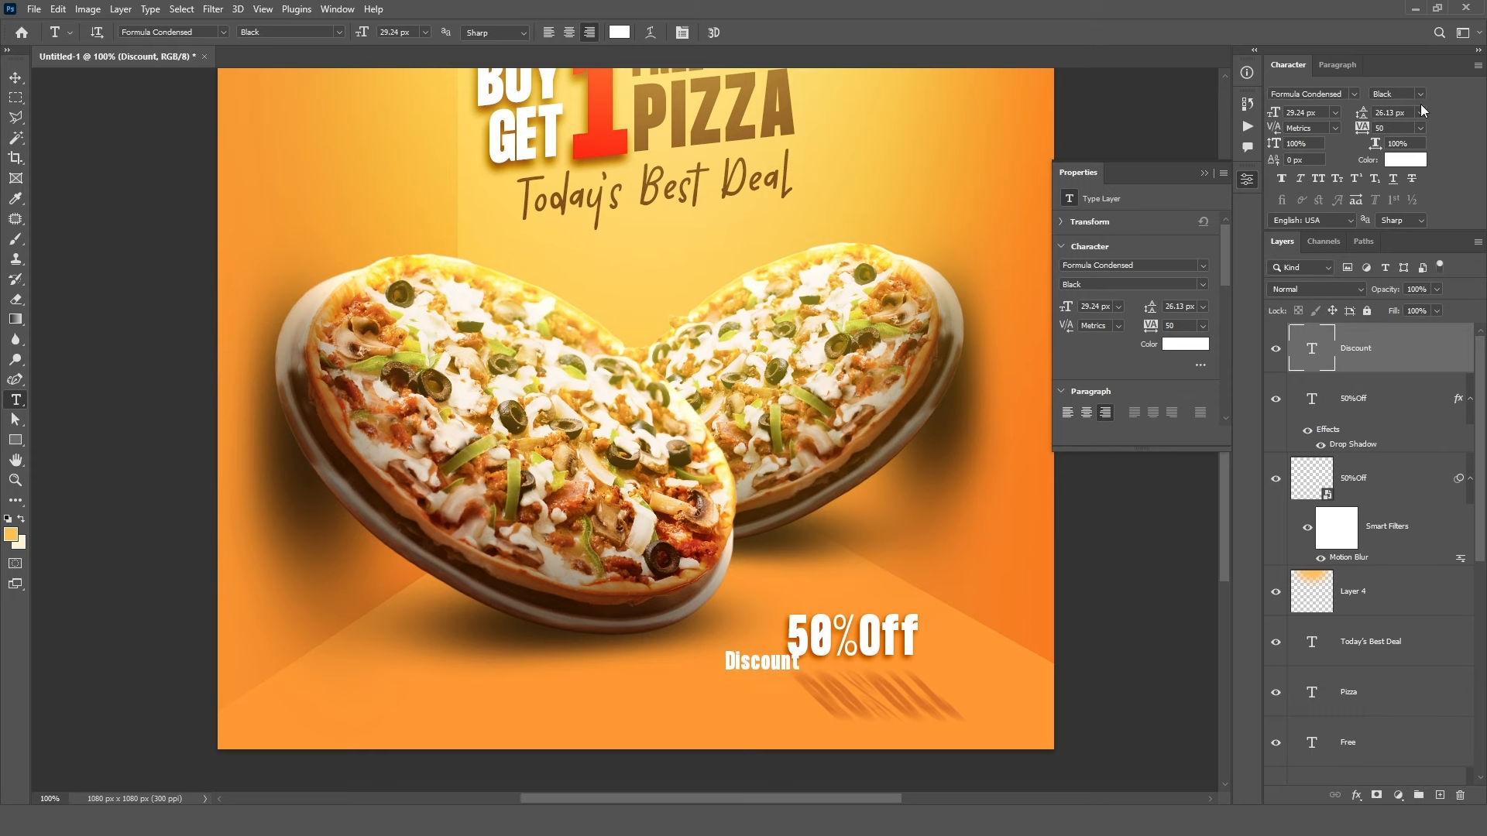
- Set the Discount text to the Regular weight with tracking 100 and all caps
click(1403, 93)
click(1402, 134)
click(1420, 128)
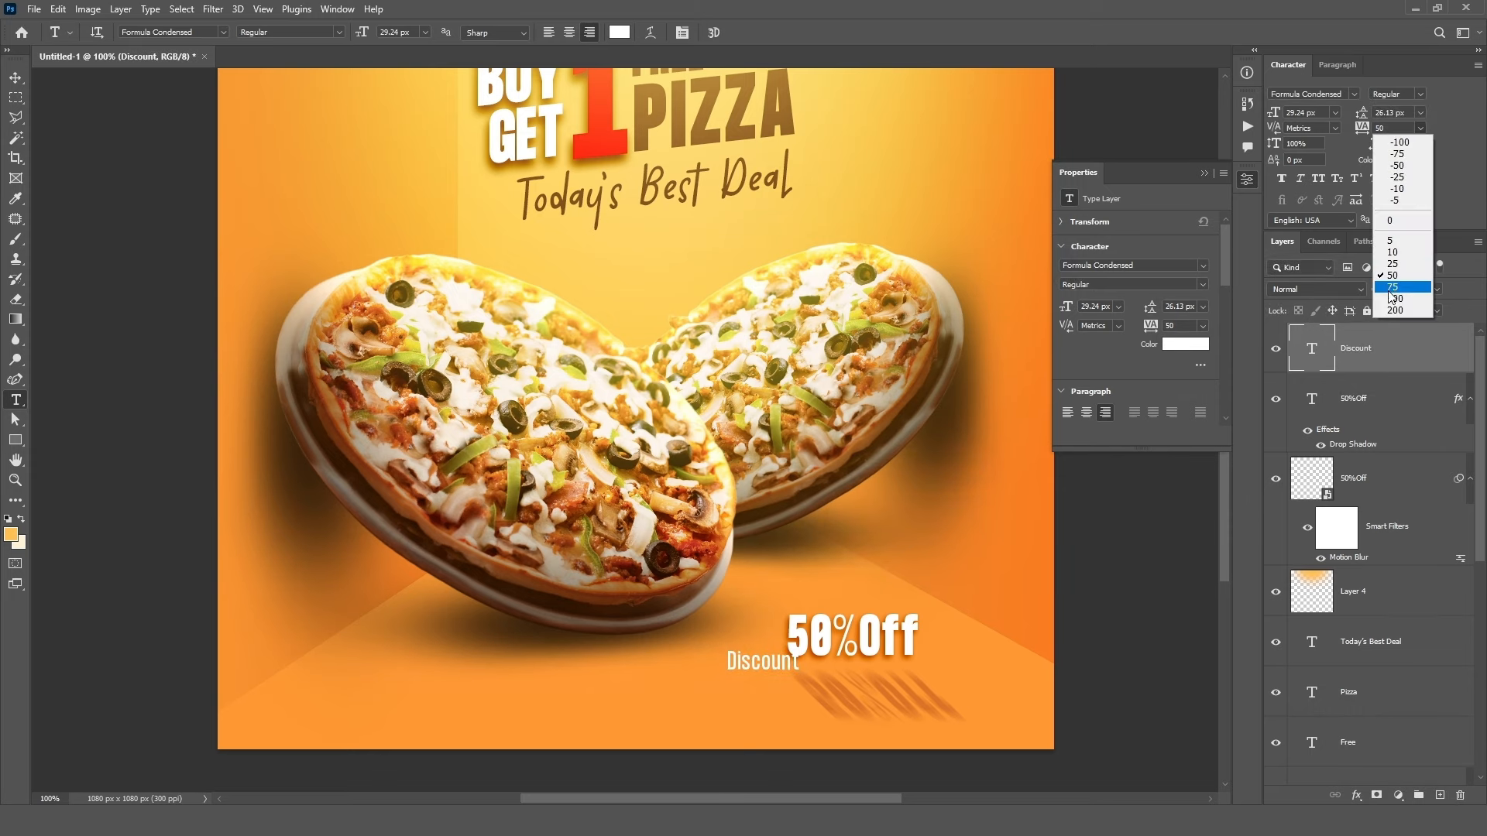
click(1390, 299)
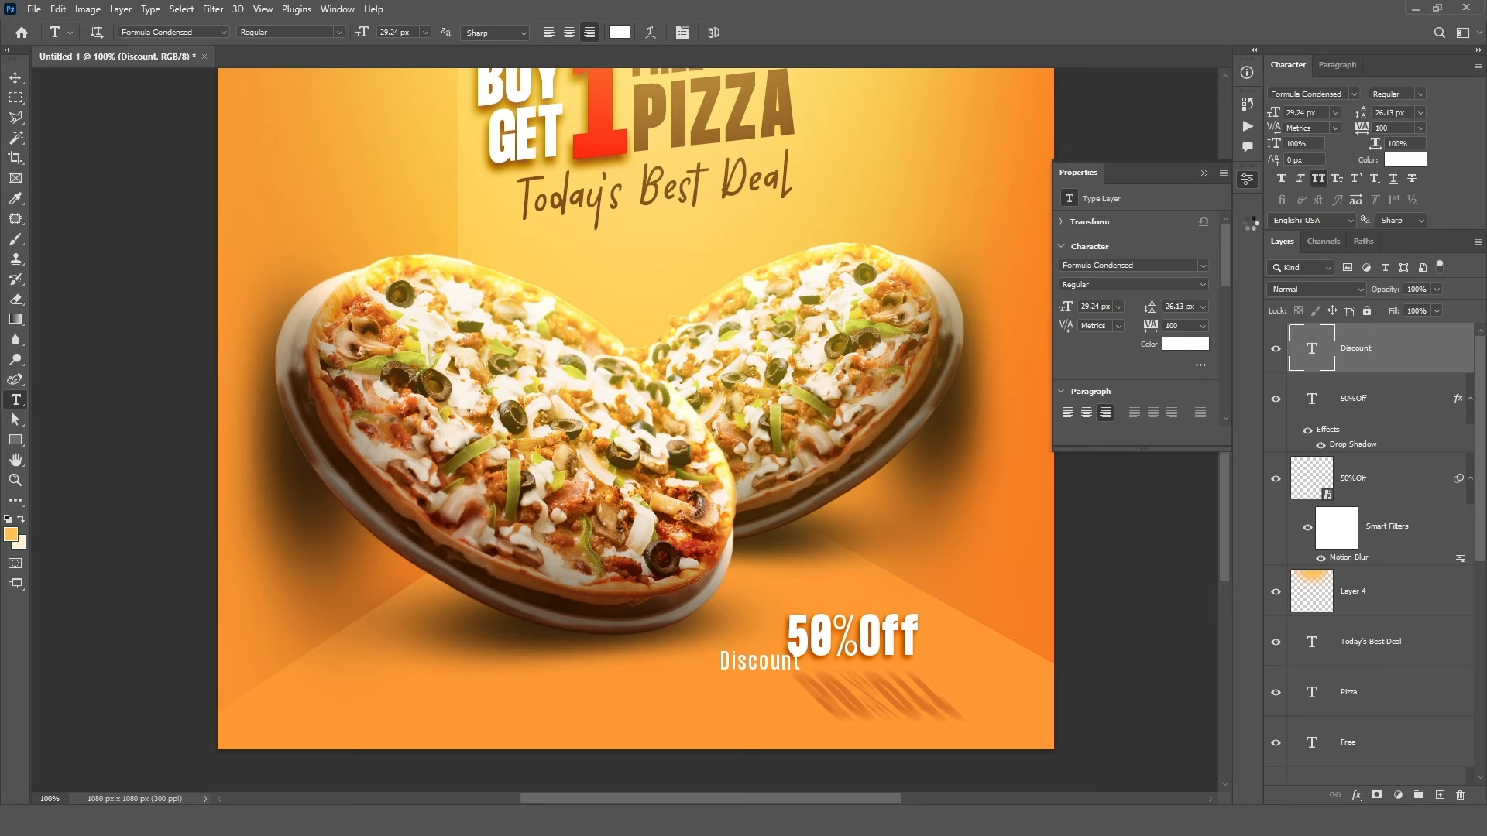
key(ctrl+shift+k)
- Move the DISCOUNT text directly under 50%Off, aligned to its right end, and recolor it dark brown #663b00
key(v)
drag(763, 674, 866, 681)
click(1185, 344)
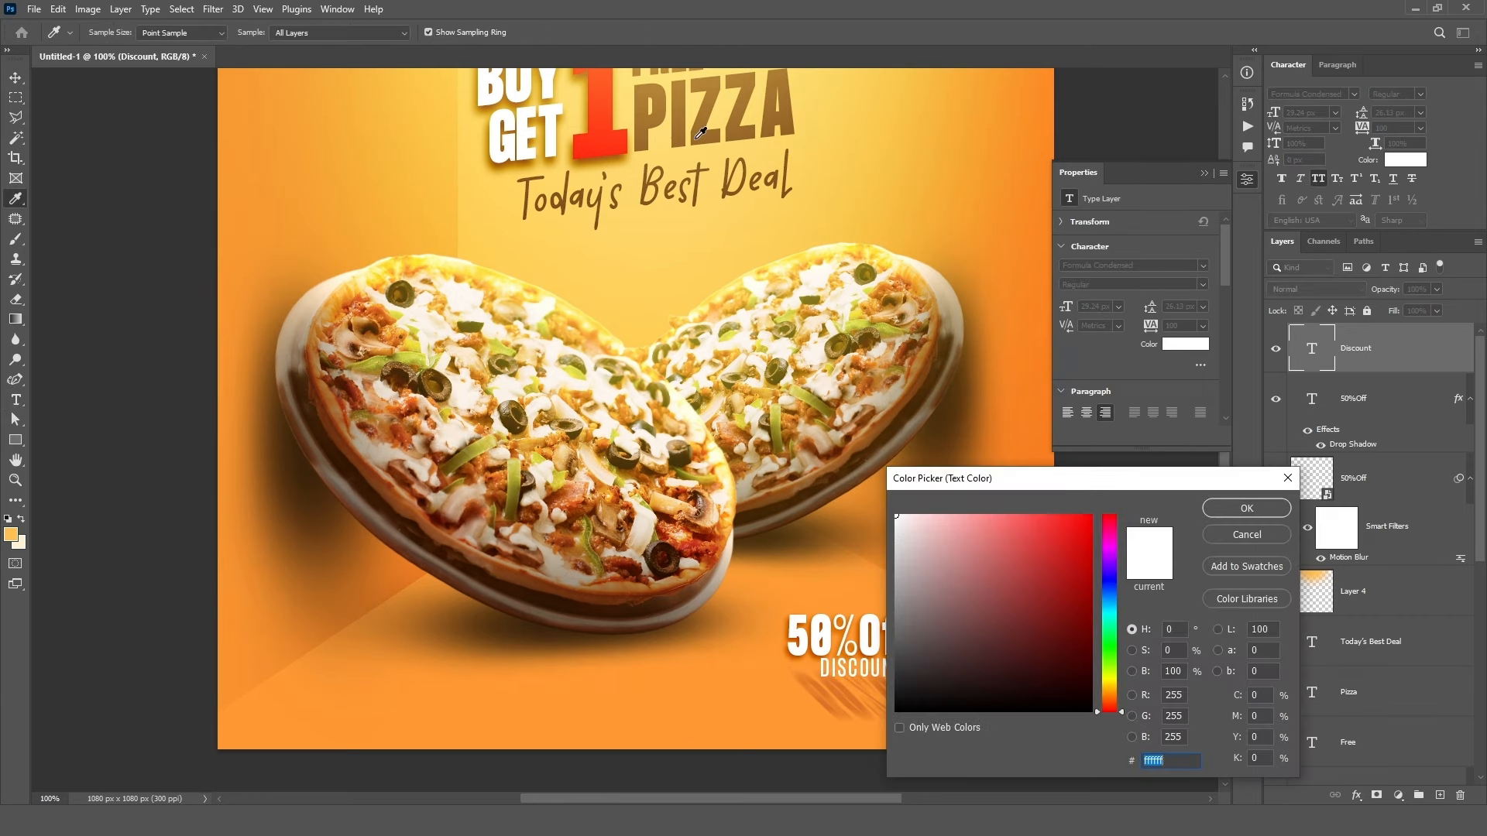
click(701, 133)
click(1045, 633)
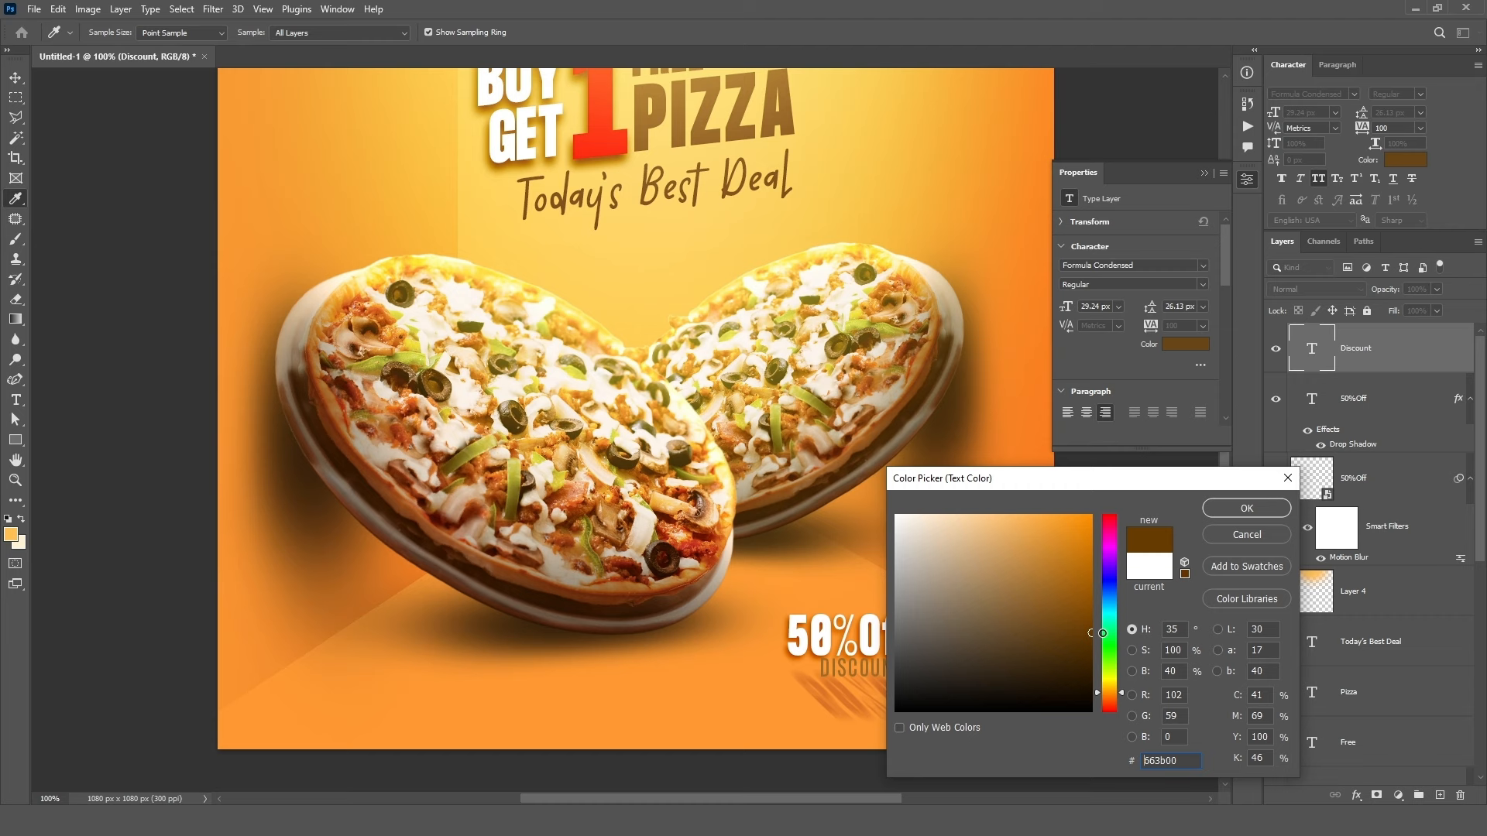
click(1251, 511)
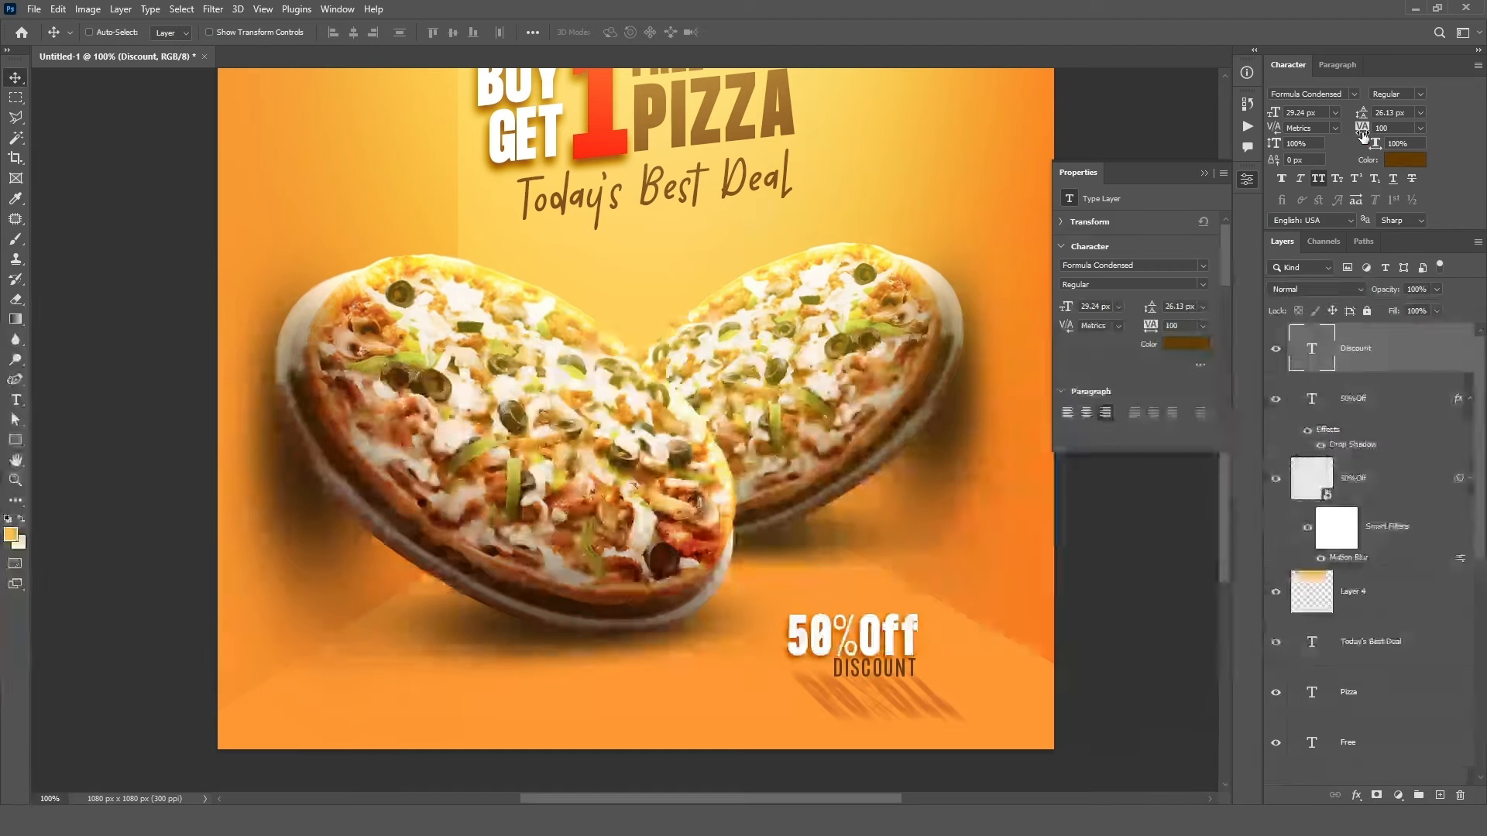
- Set the DISCOUNT text's tracking to 440, switch the 50%Off text to all caps and nudge it slightly up
drag(1364, 129, 1382, 130)
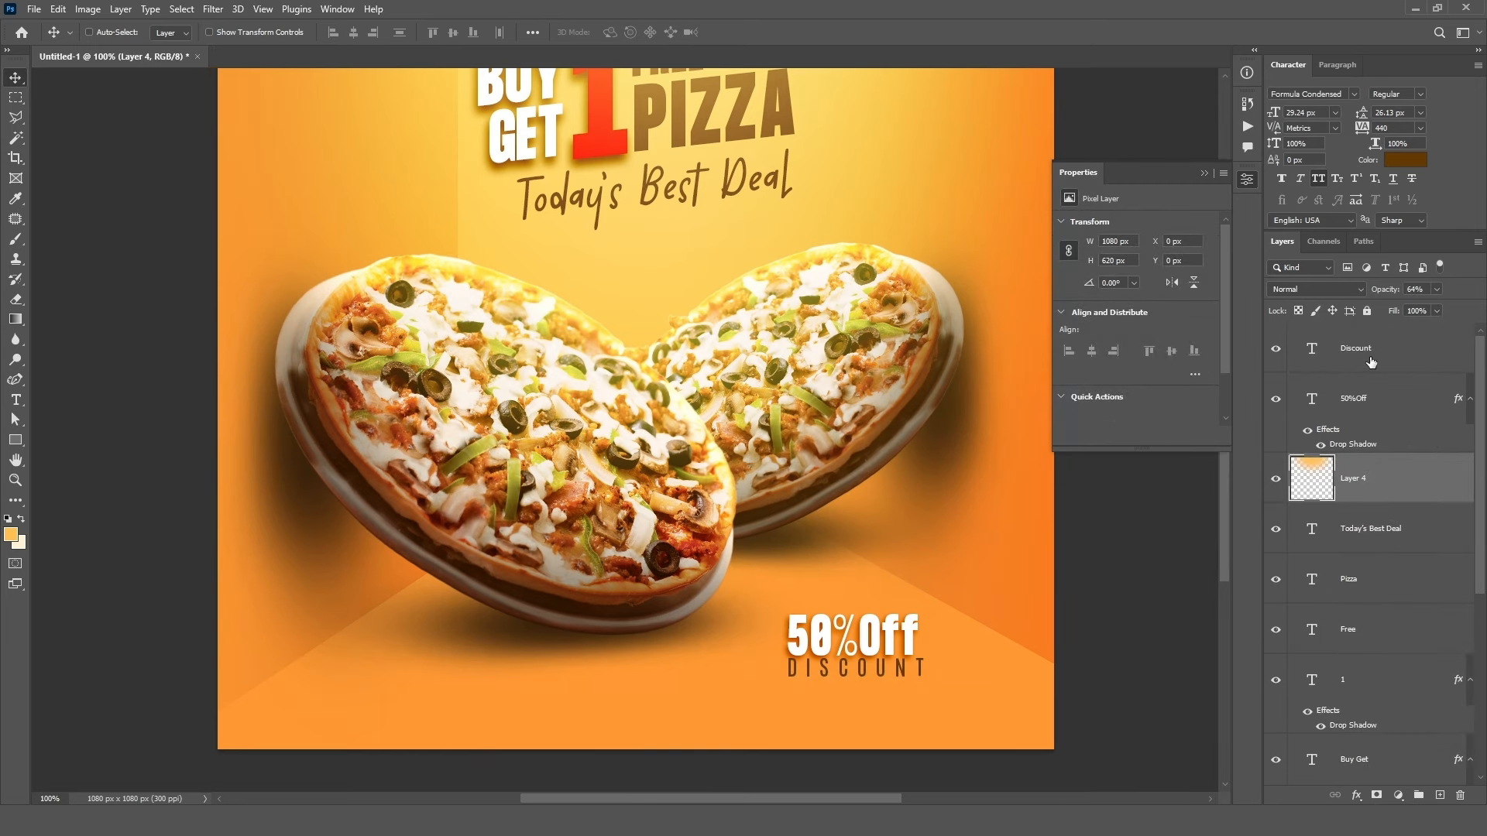
click(1373, 364)
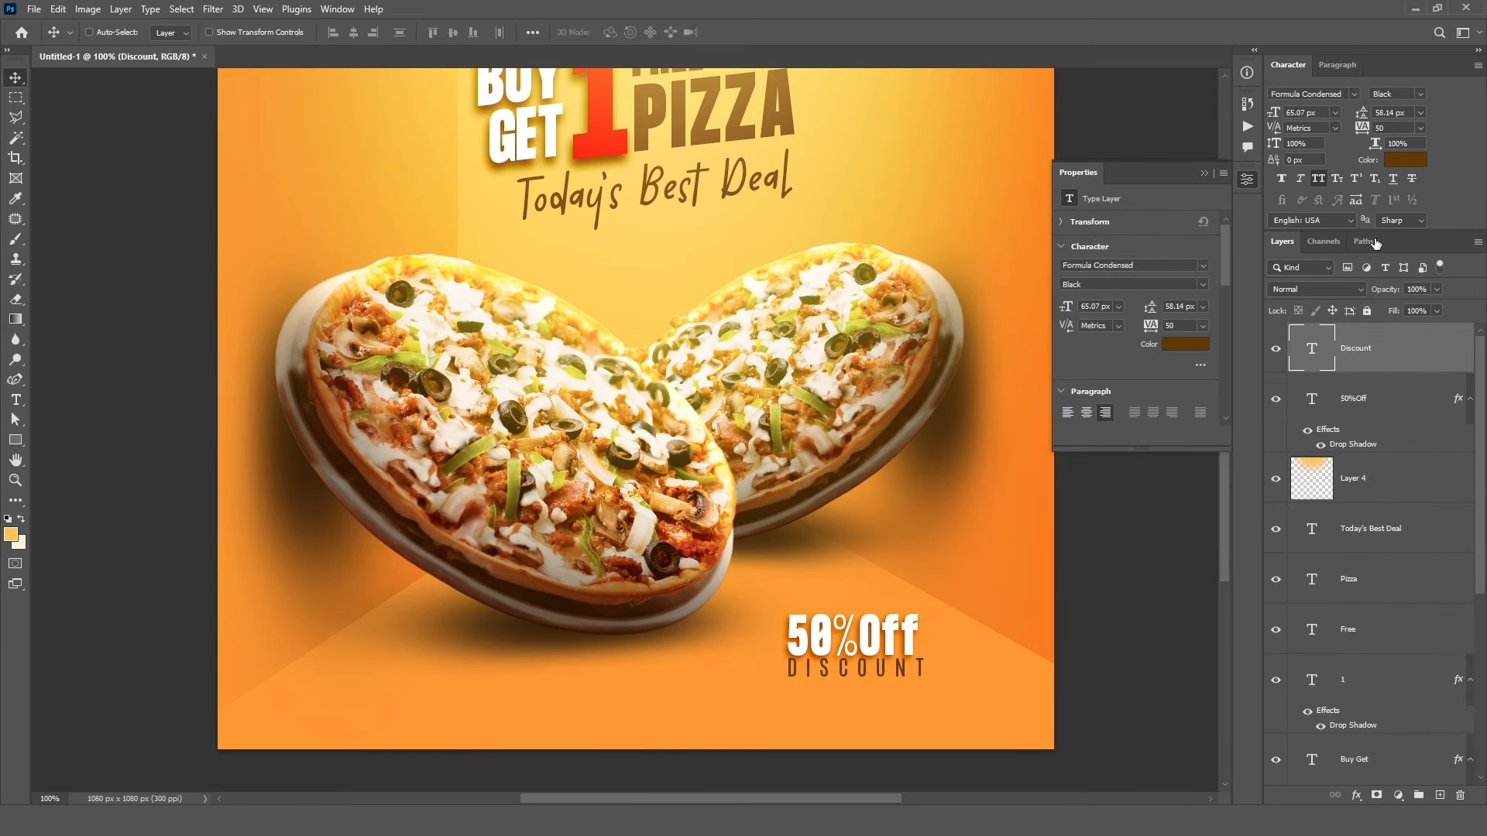
key(alt+bracketleft)
click(1319, 179)
drag(836, 662, 833, 657)
- Place the arrow image from the Food-social-media-banner folder above the 50%OFF text
key(alt+Tab)
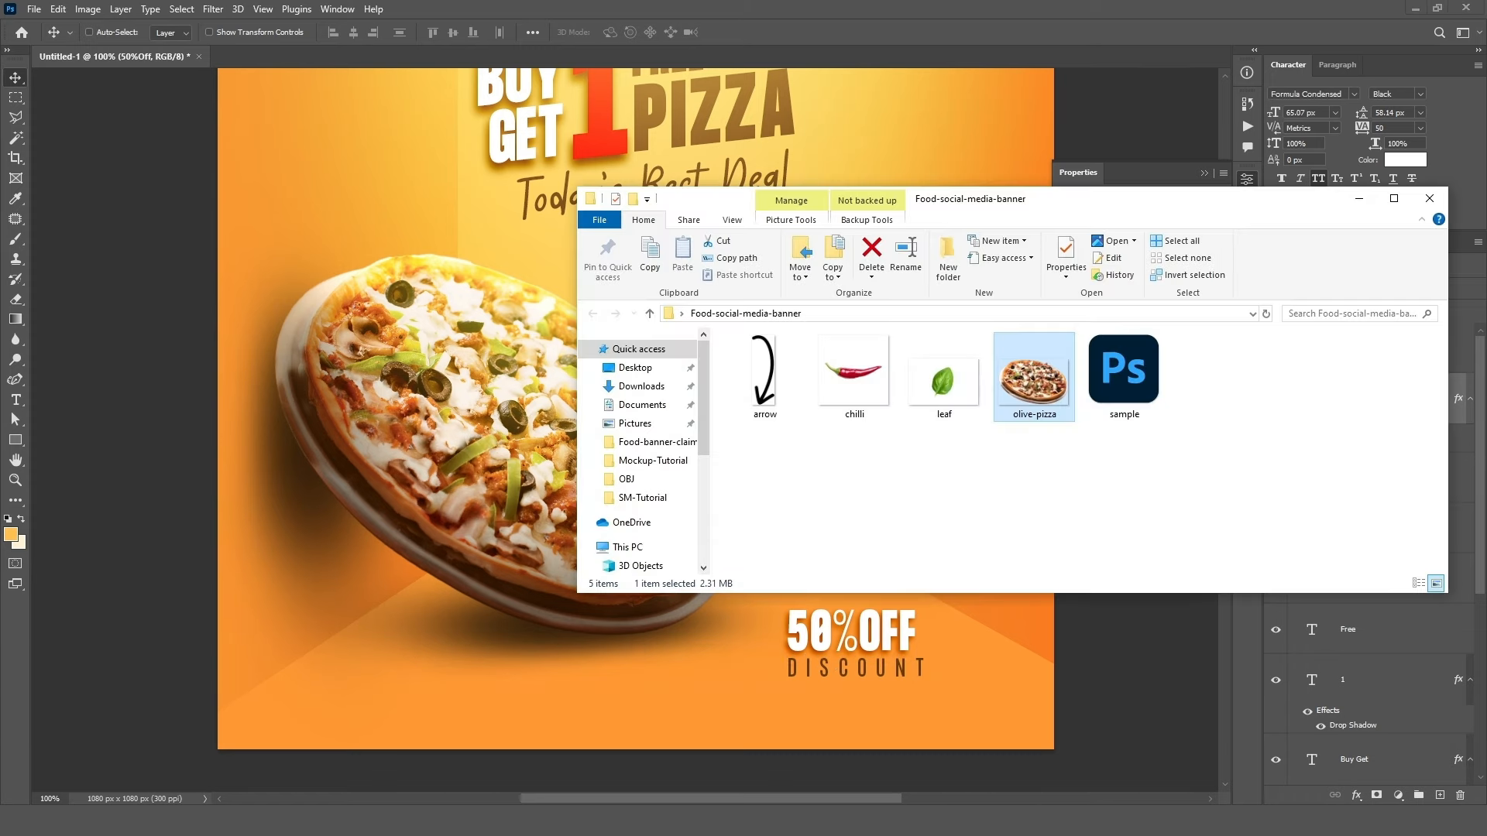
drag(777, 384, 783, 261)
drag(706, 192, 636, 408)
drag(659, 336, 886, 436)
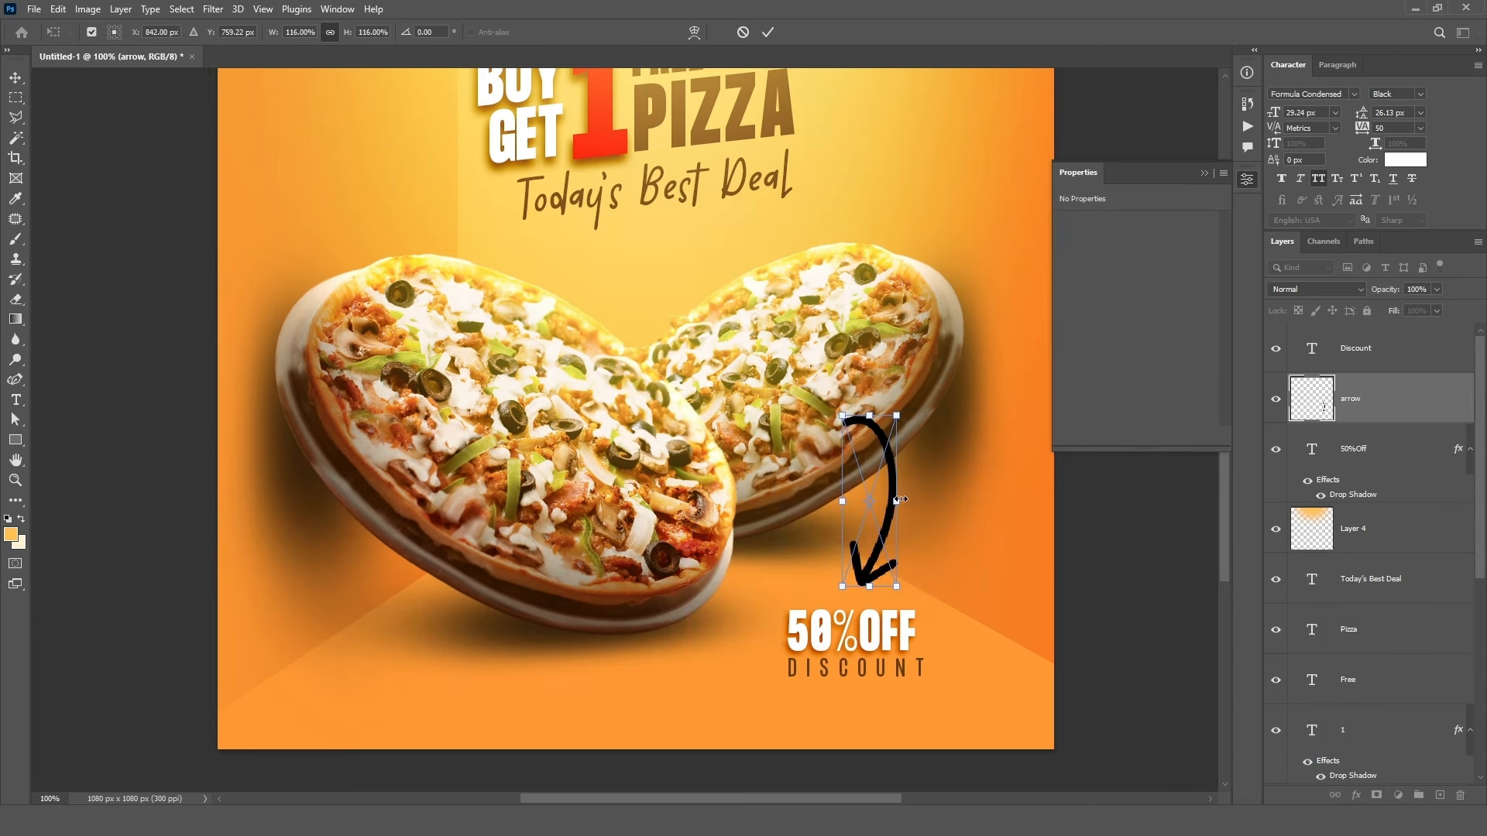
- Scale the arrow down to about 58 x 182 px, rotate it 5.73° and position it so it points at the 50%OFF text
drag(897, 501, 887, 503)
drag(925, 427, 932, 434)
drag(867, 463, 859, 474)
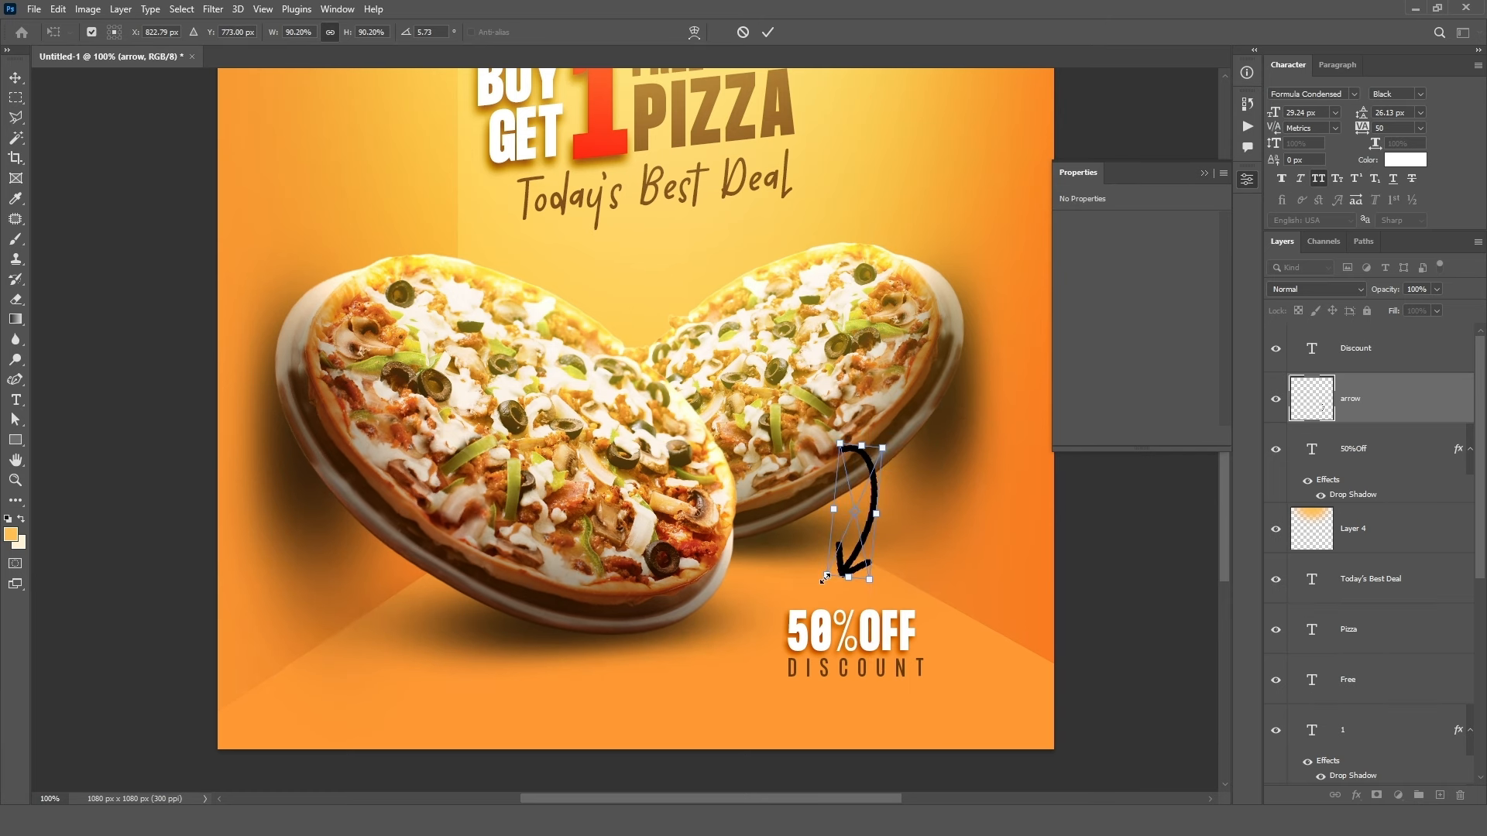
drag(824, 577, 823, 582)
click(766, 34)
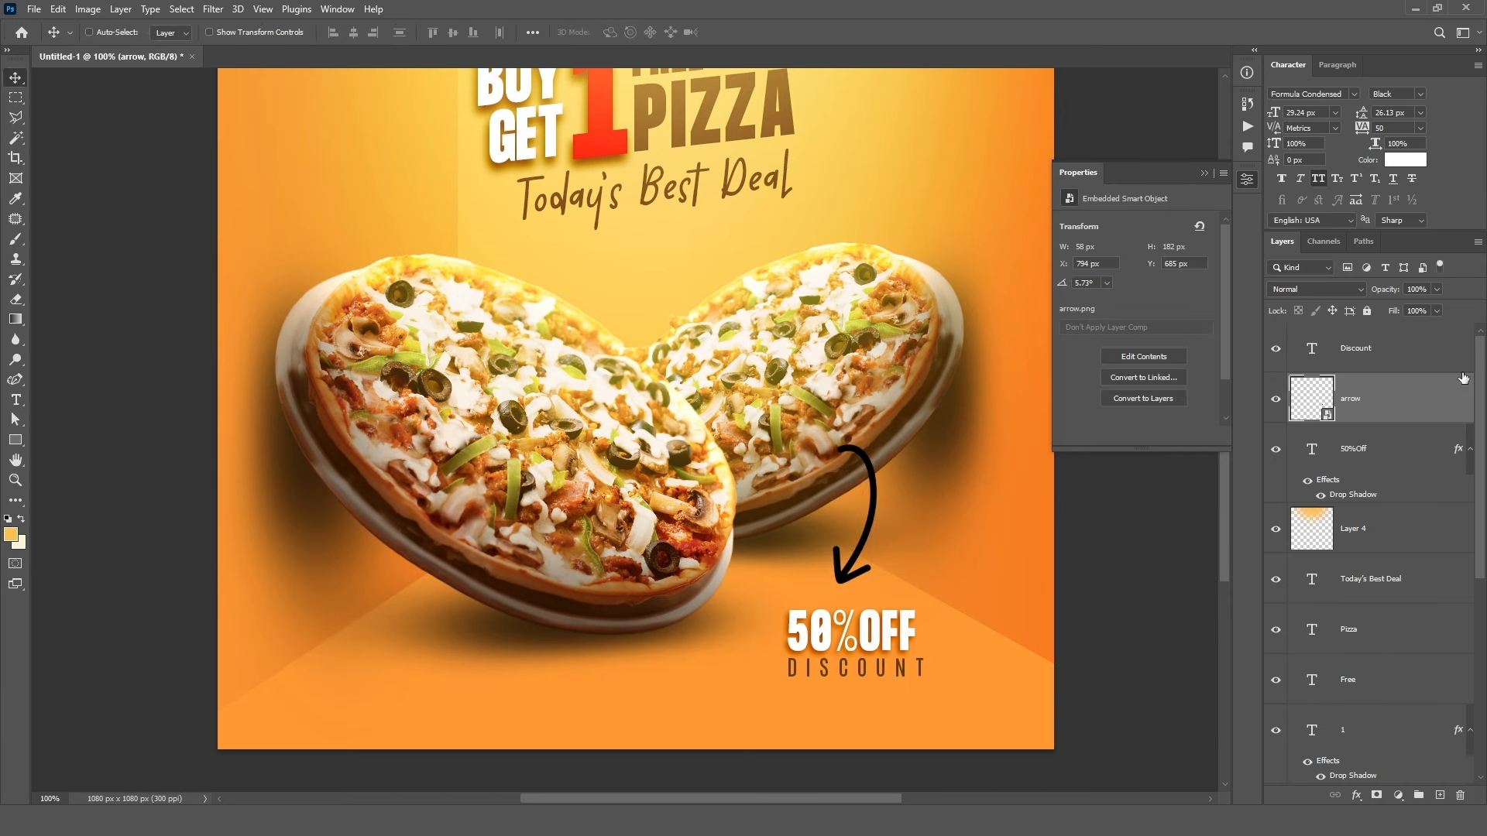
- Bring the arrow layer above the Discount layer, and move the 50%OFF and DISCOUNT texts together slightly up and left
key(ctrl+])
click(1363, 398)
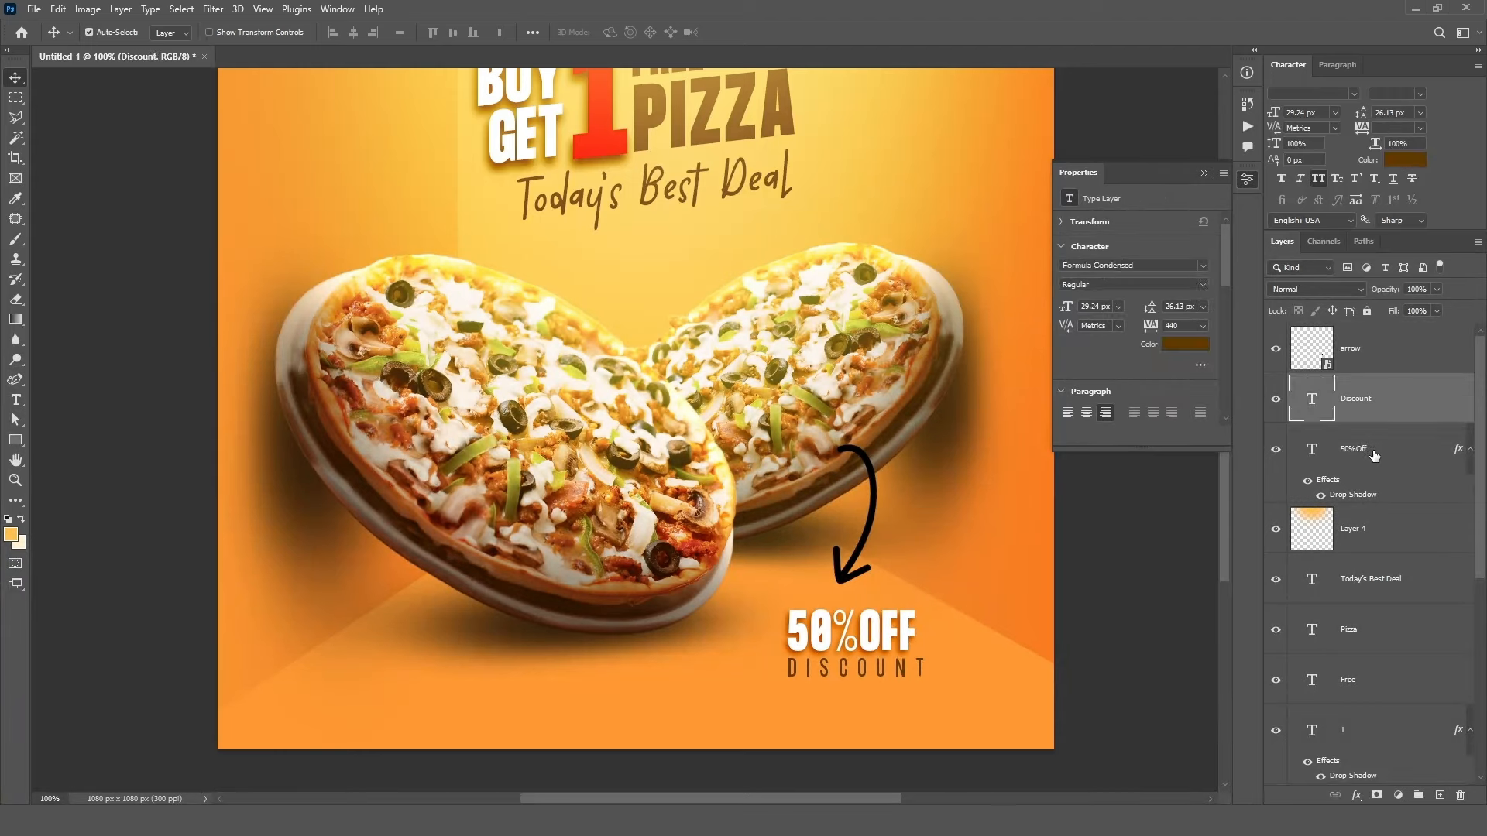
shift+click(1367, 449)
drag(1105, 623, 1078, 609)
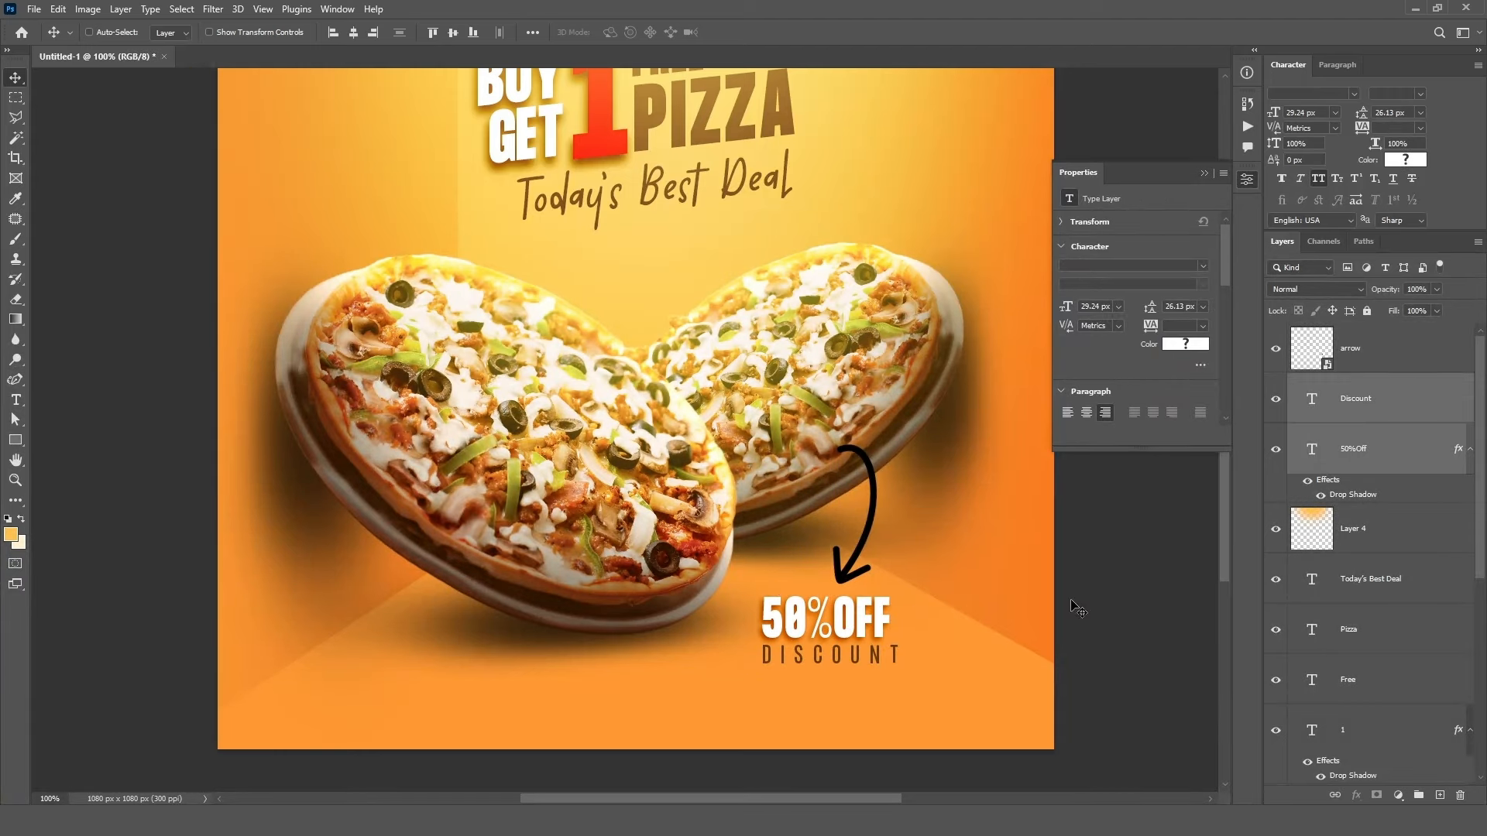
- Give the arrow a white Color Overlay in Normal blend mode at 100% opacity
click(1379, 356)
click(1354, 798)
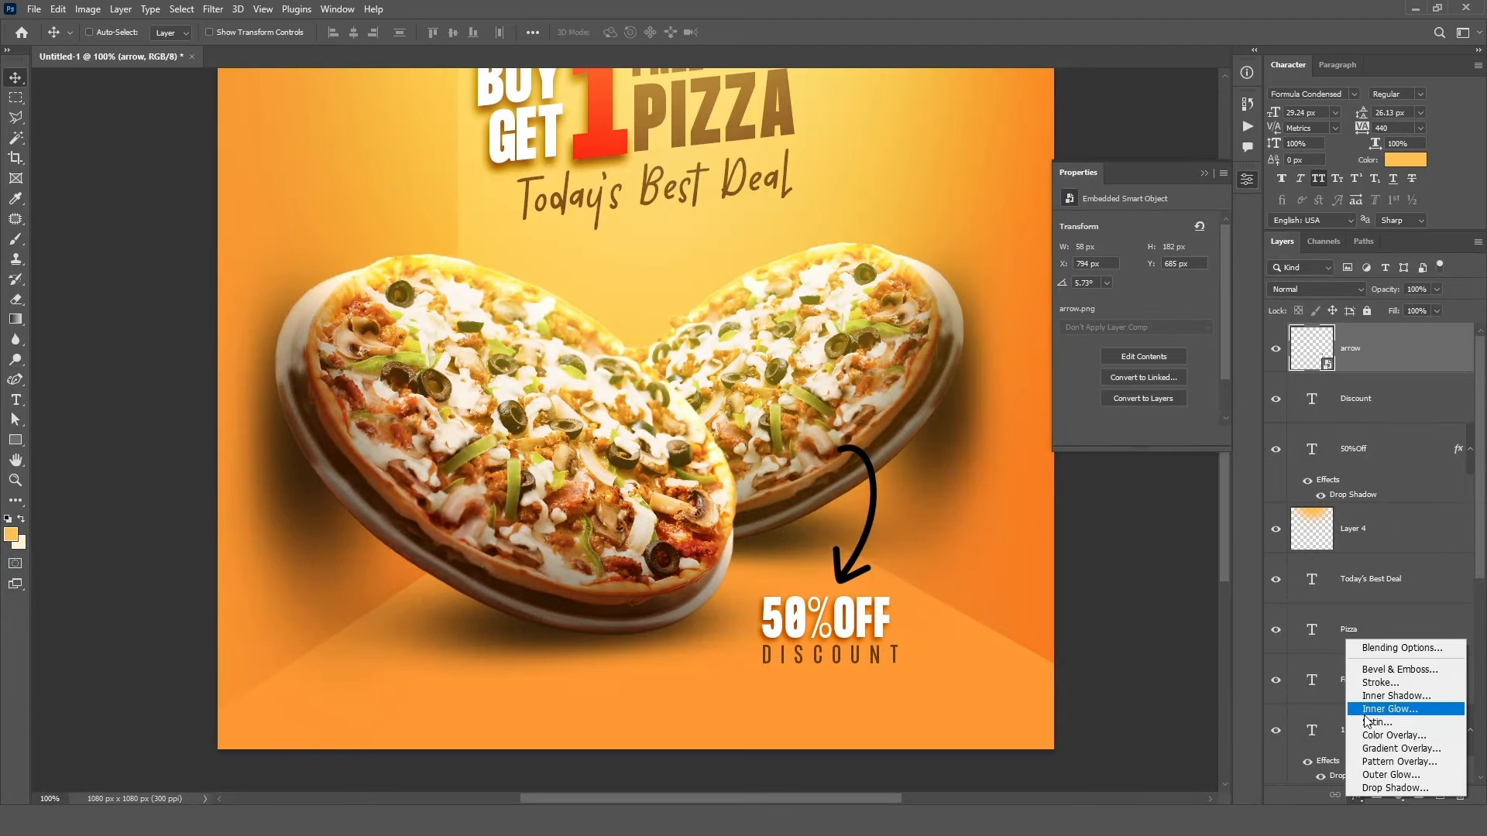
click(1367, 739)
click(1400, 288)
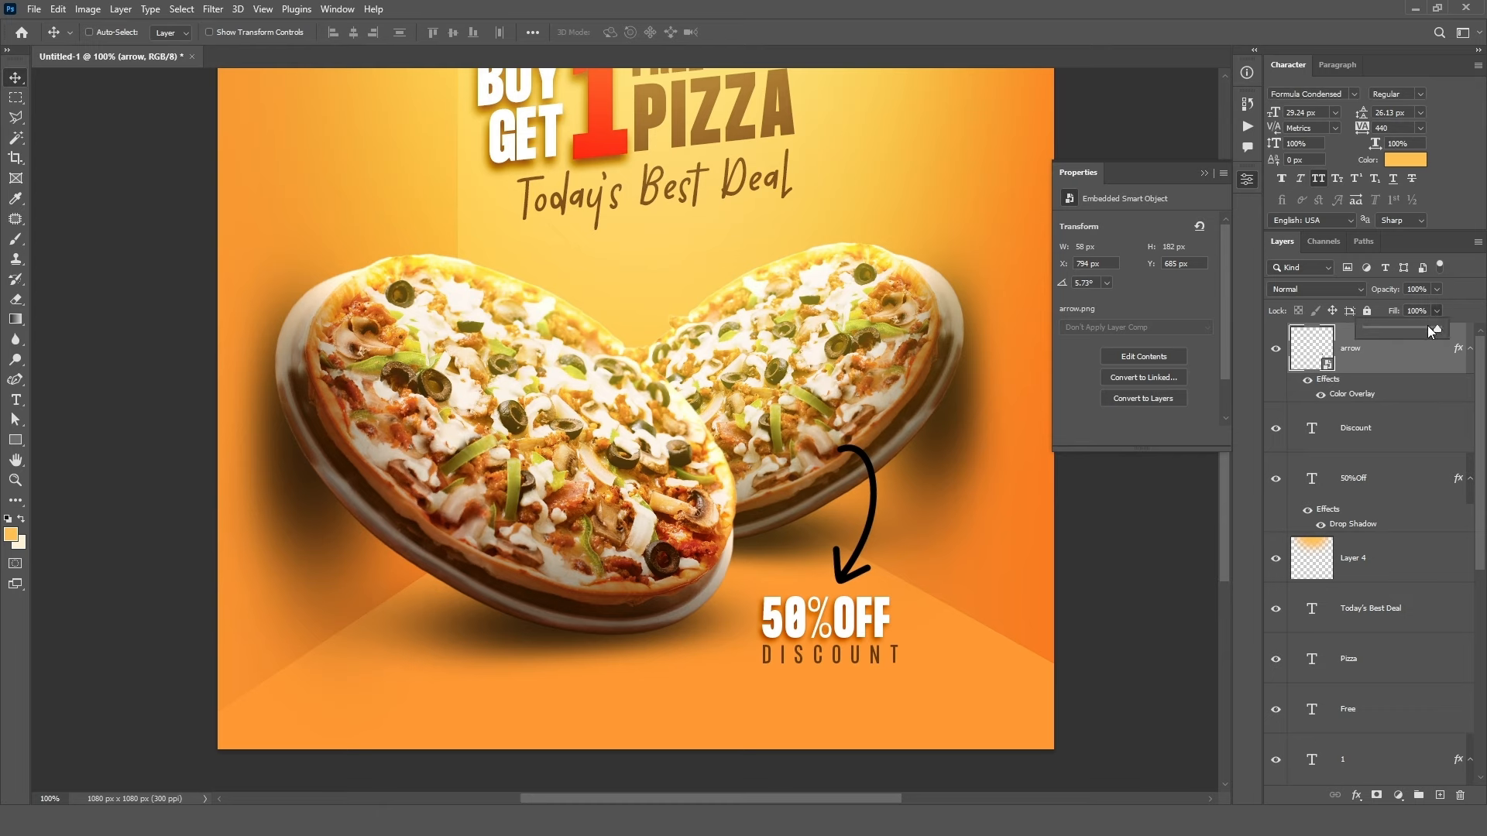
mouse_move(1429, 325)
mouse_down()
mouse_move(1335, 332)
mouse_move(1442, 329)
mouse_up()
double_click(1348, 395)
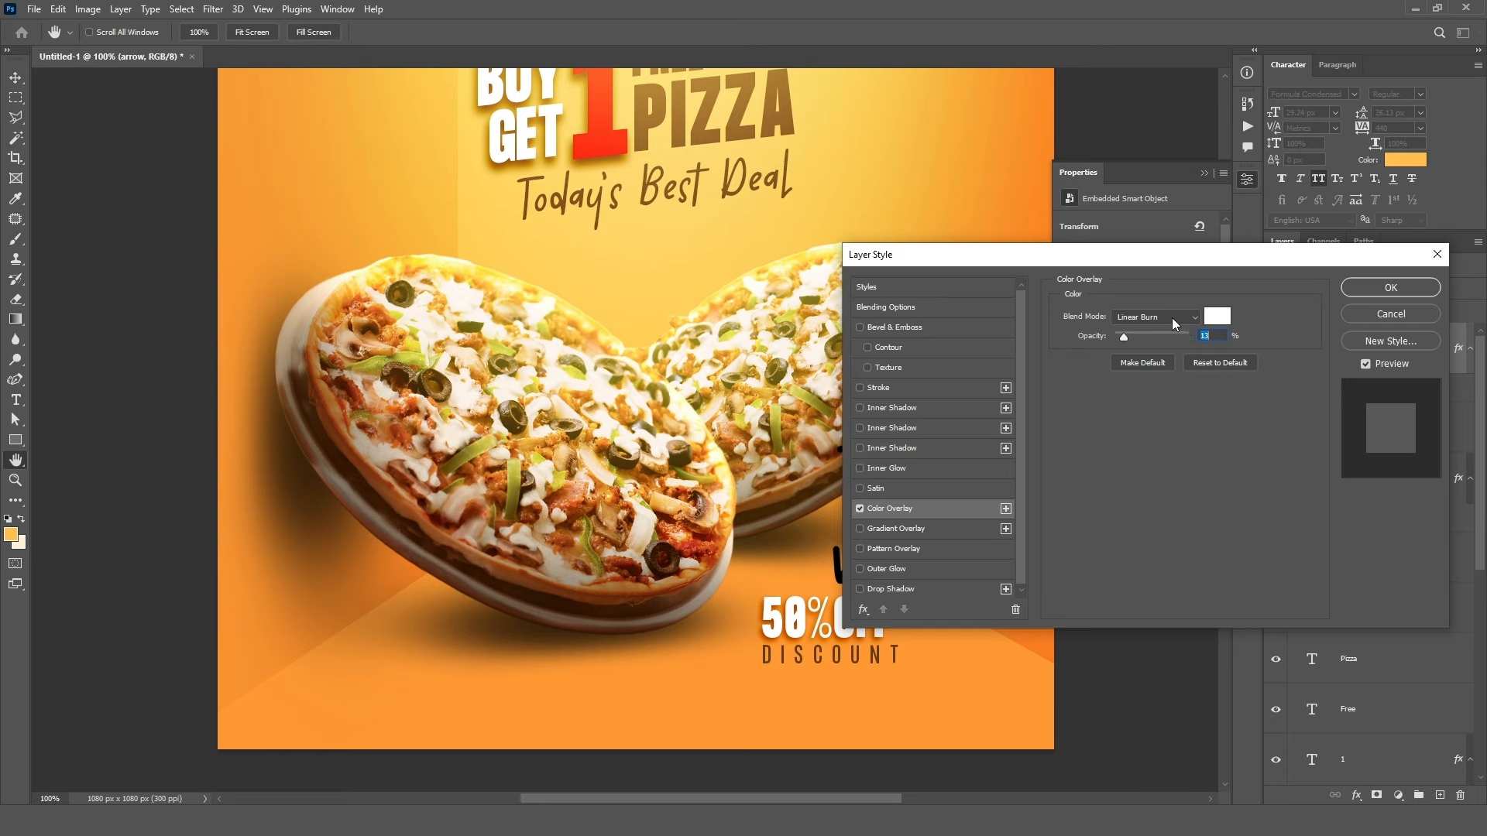
click(1173, 319)
click(1171, 330)
drag(1153, 335, 1209, 335)
click(1377, 293)
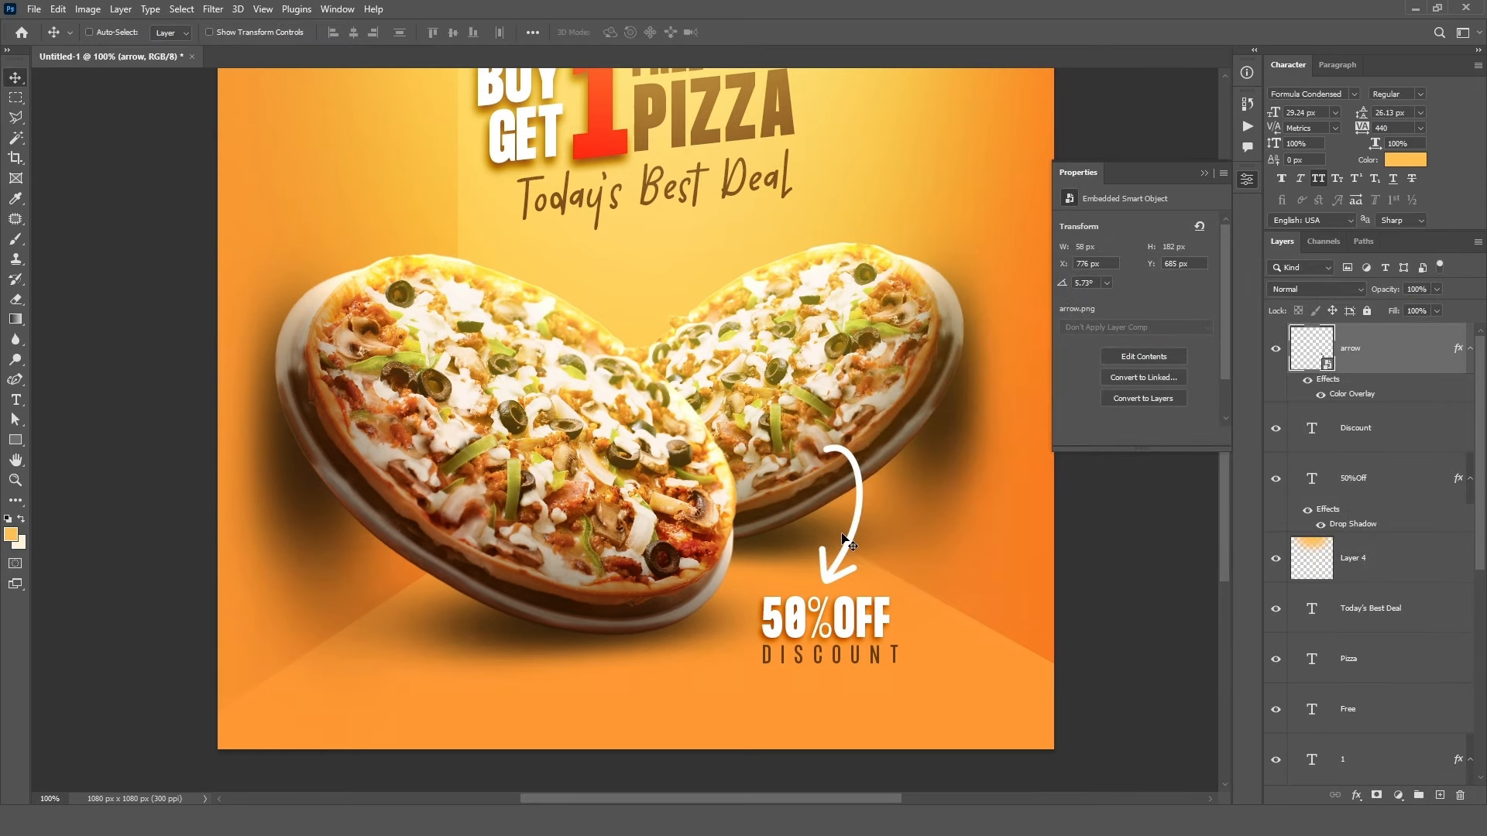
- Scale the arrow down to about 44 x 136 px and center it above the 50%OFF text
key(ctrl+t)
drag(845, 452, 846, 471)
click(767, 32)
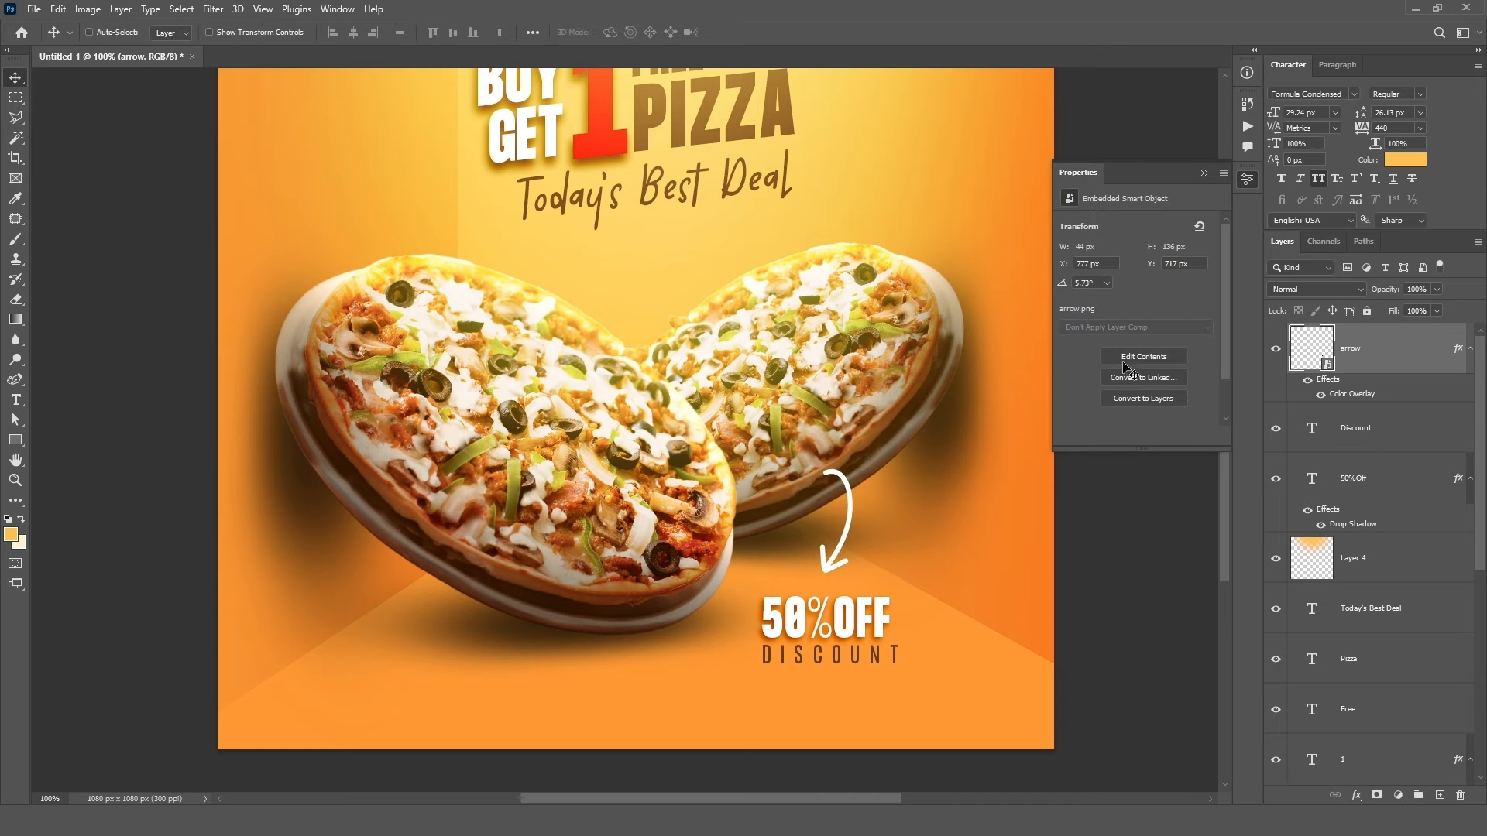
- Shift the right wall's shading (Layer 1 copy) left and widen it to about 109.73% so it reaches the poster's right edge
key(ctrl+minus)
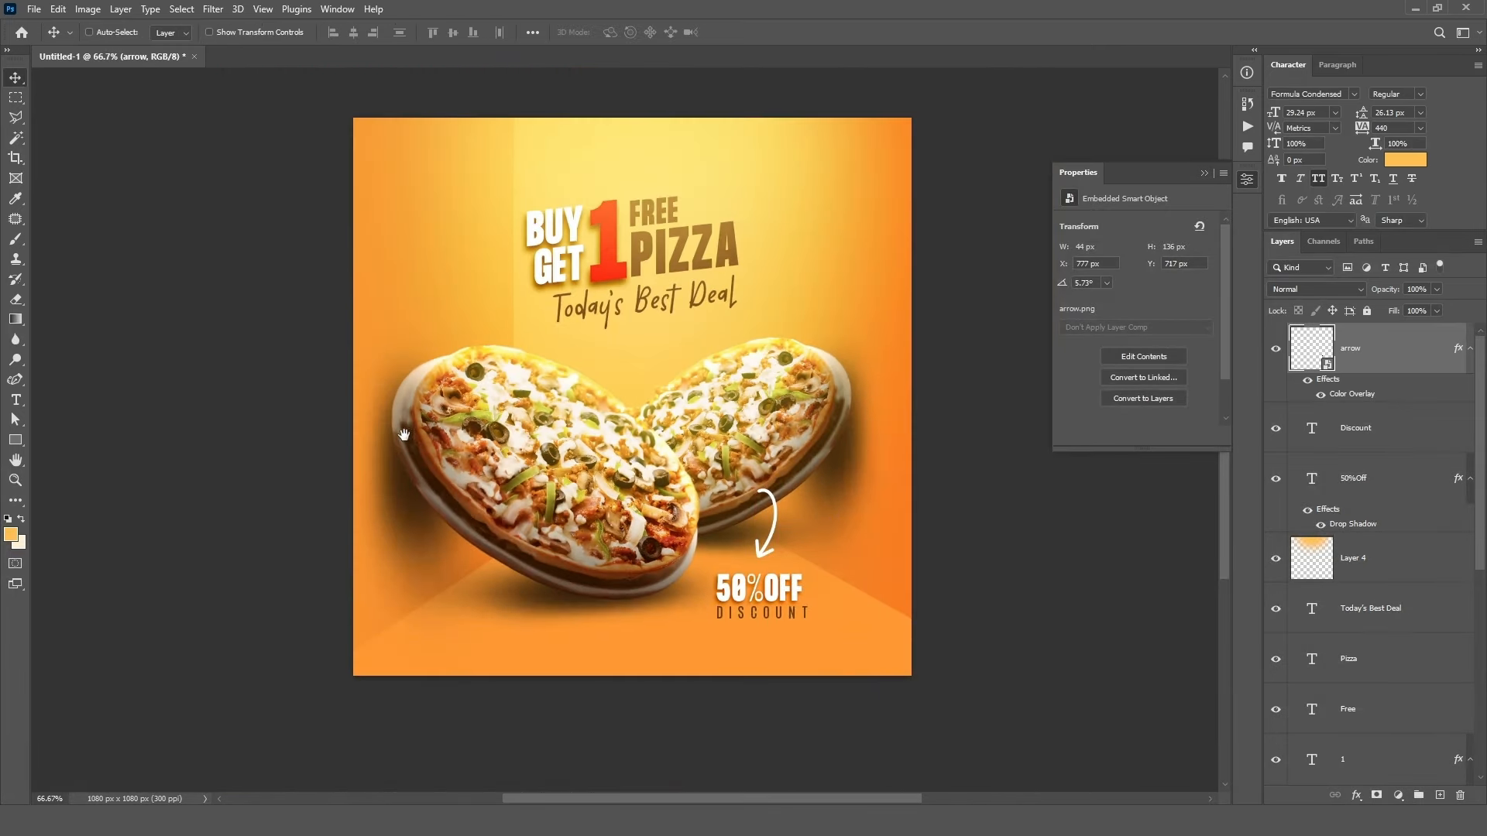
drag(586, 395, 619, 428)
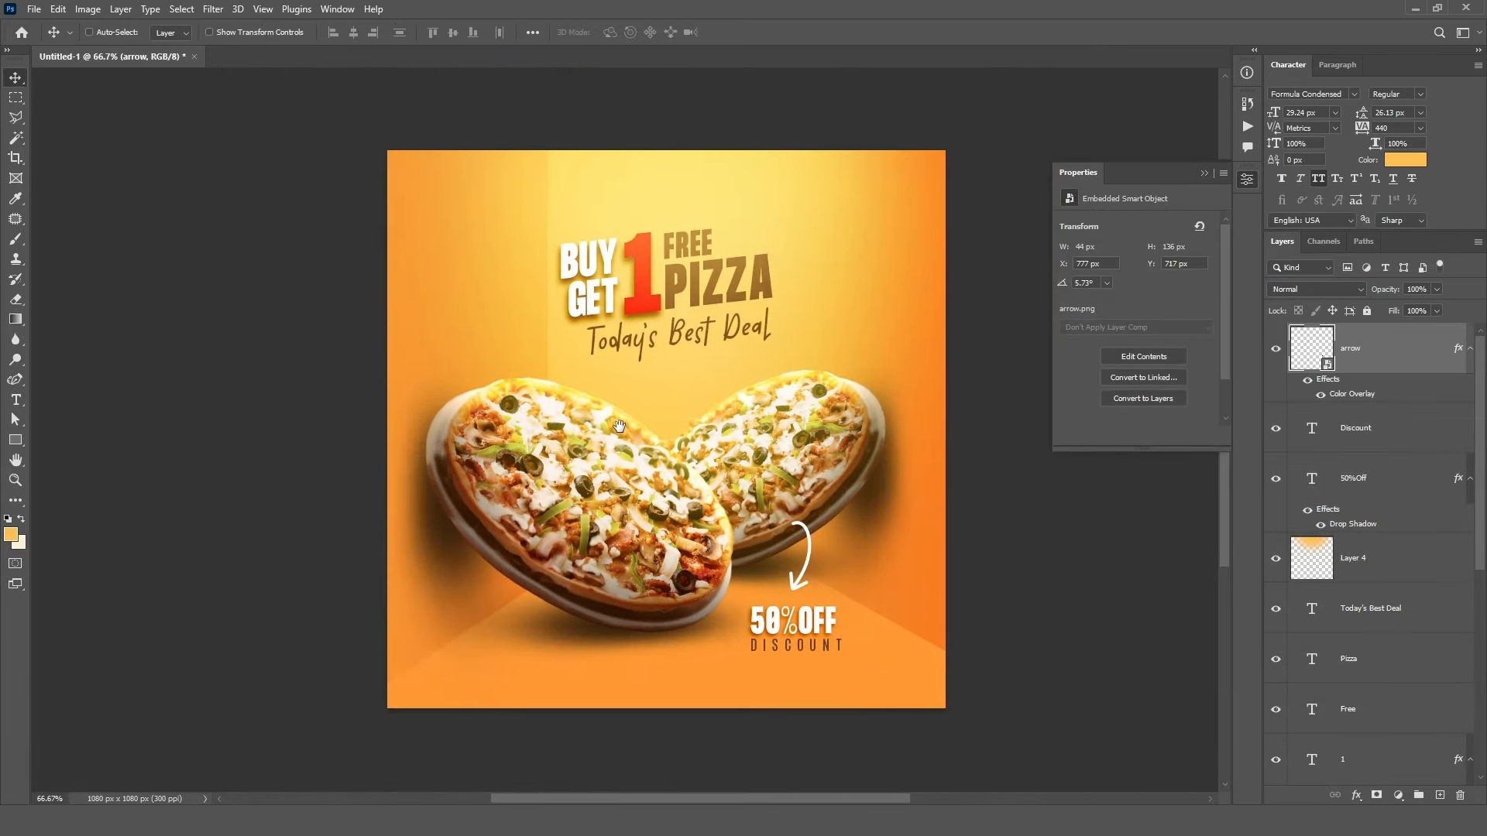
click(1205, 173)
drag(936, 525, 899, 505)
key(ctrl+t)
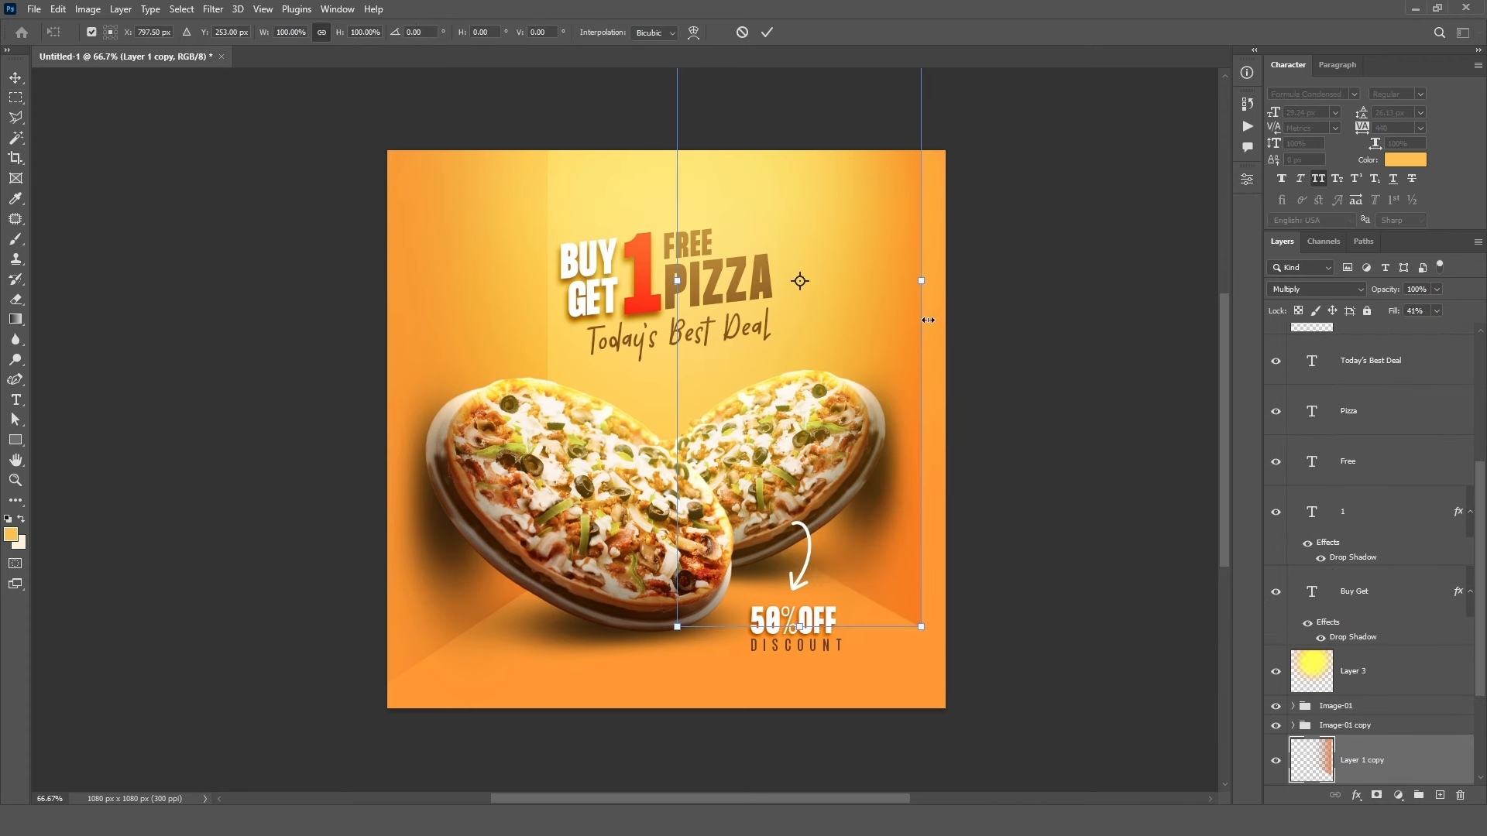
drag(922, 295, 947, 281)
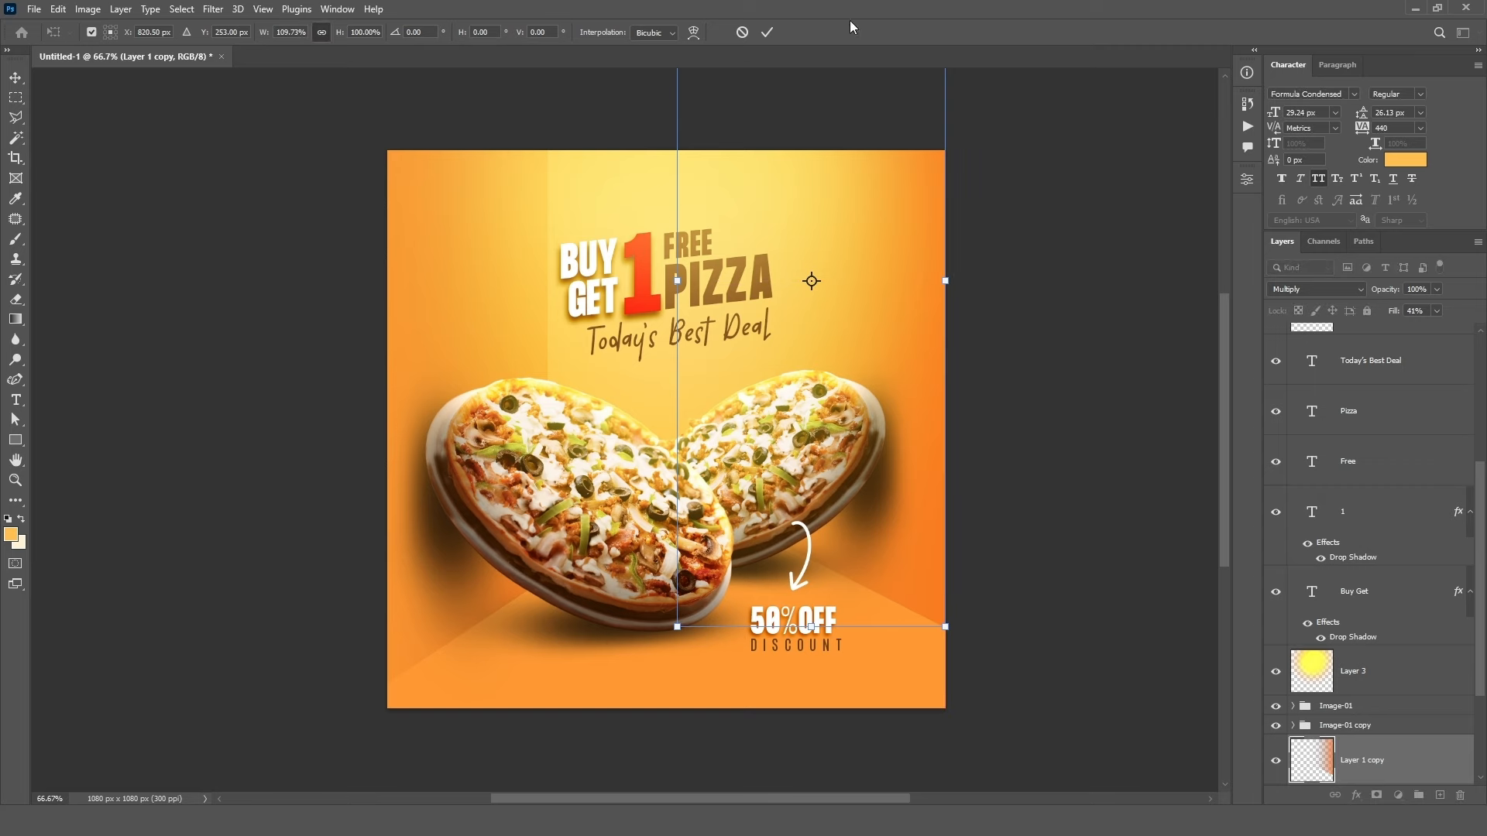
click(766, 32)
- Place the chilli image from the Food-social-media-banner folder and move its layer directly above the Image-01 group
drag(712, 375, 742, 380)
key(ctrl+plus)
key(ctrl+minus)
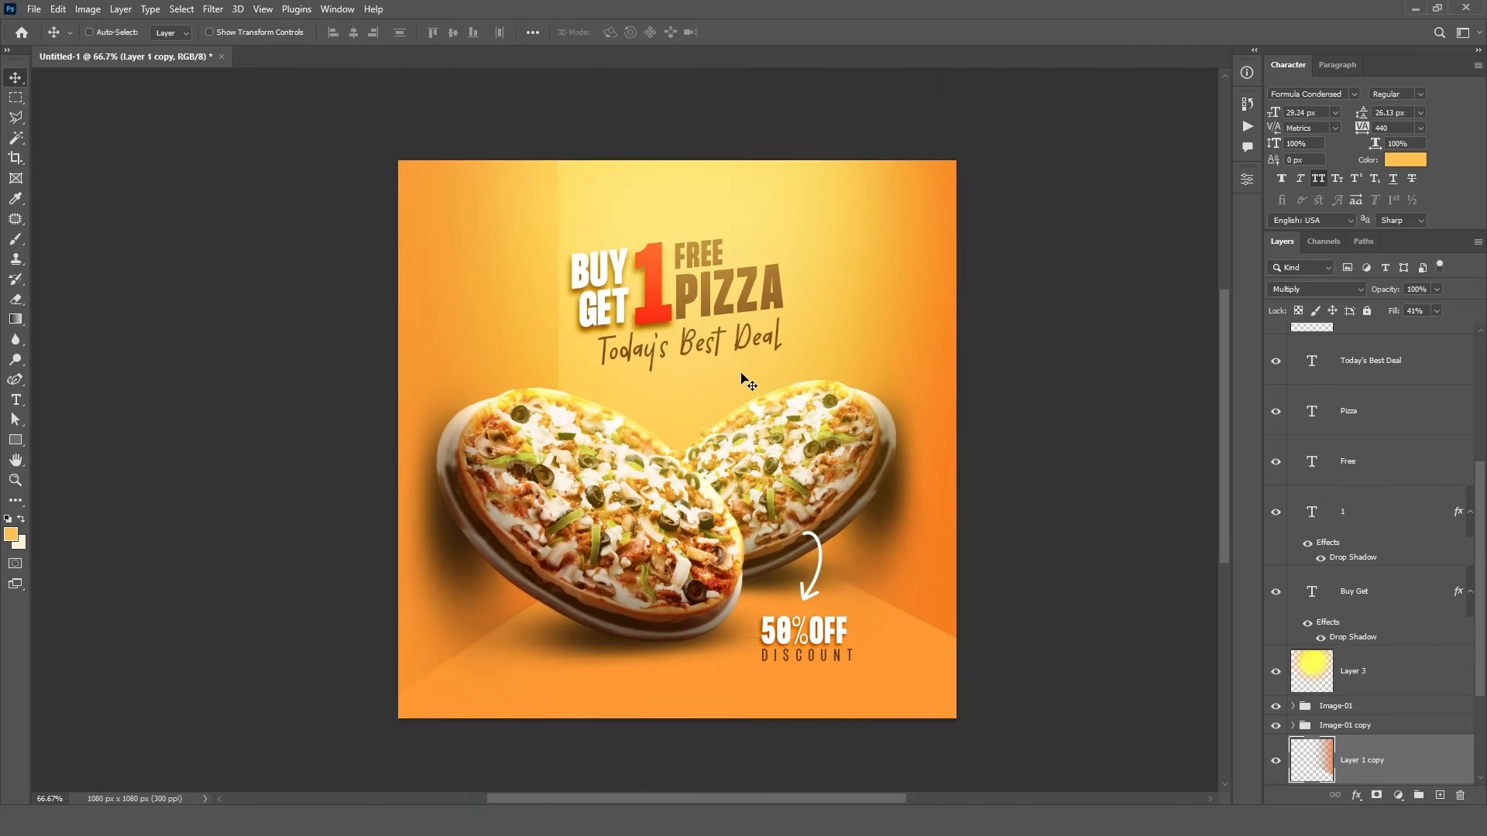
key(alt+Tab)
drag(1041, 398, 404, 448)
drag(678, 160, 710, 378)
click(766, 33)
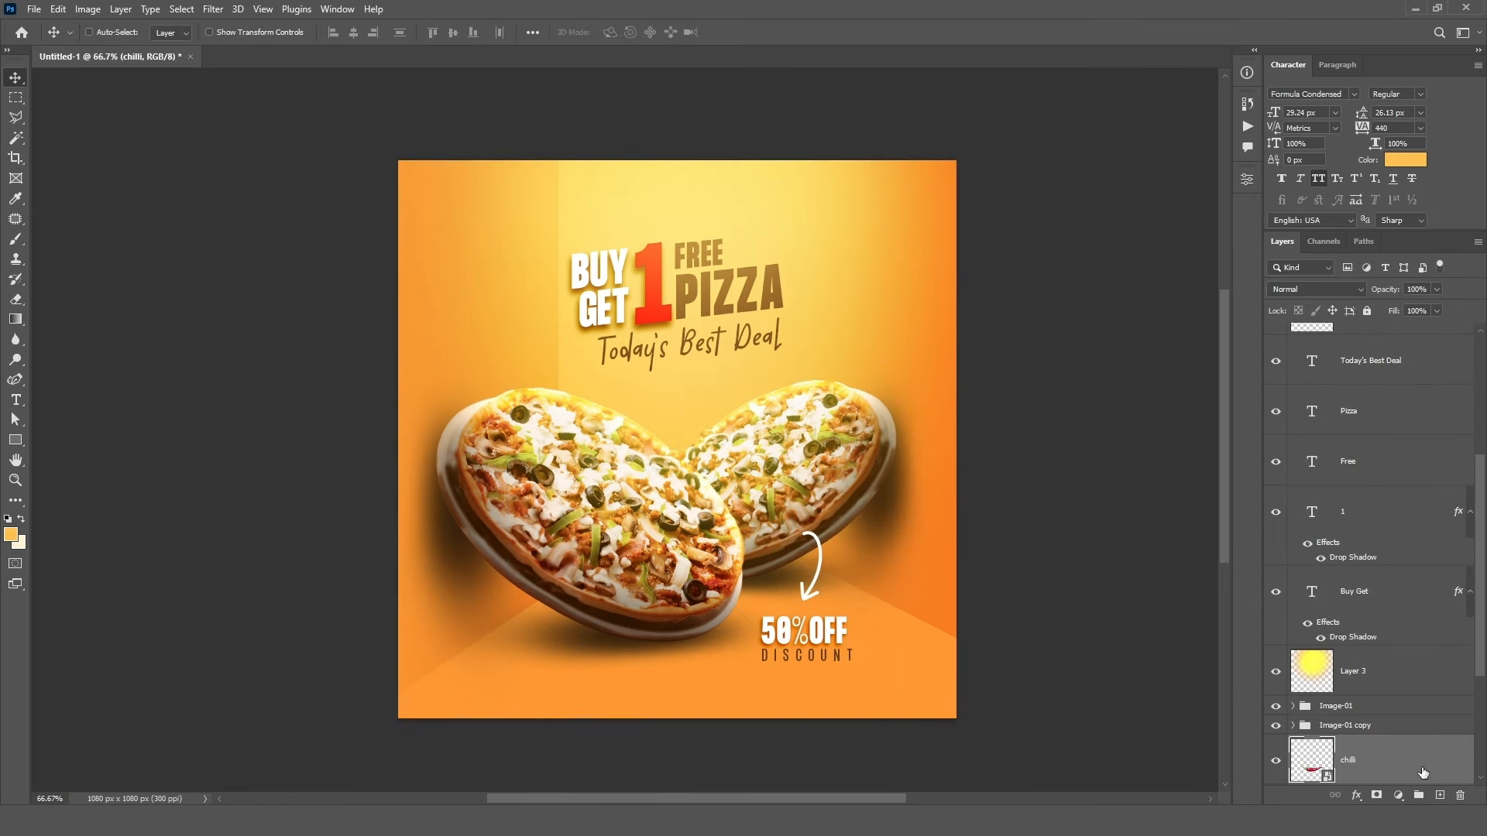
drag(1348, 760, 1363, 701)
- Rotate the chilli about 38.86°, scale it to about 4.42% and position it over the front pizza's upper-left edge
drag(686, 560, 453, 375)
key(ctrl+t)
drag(711, 228, 740, 391)
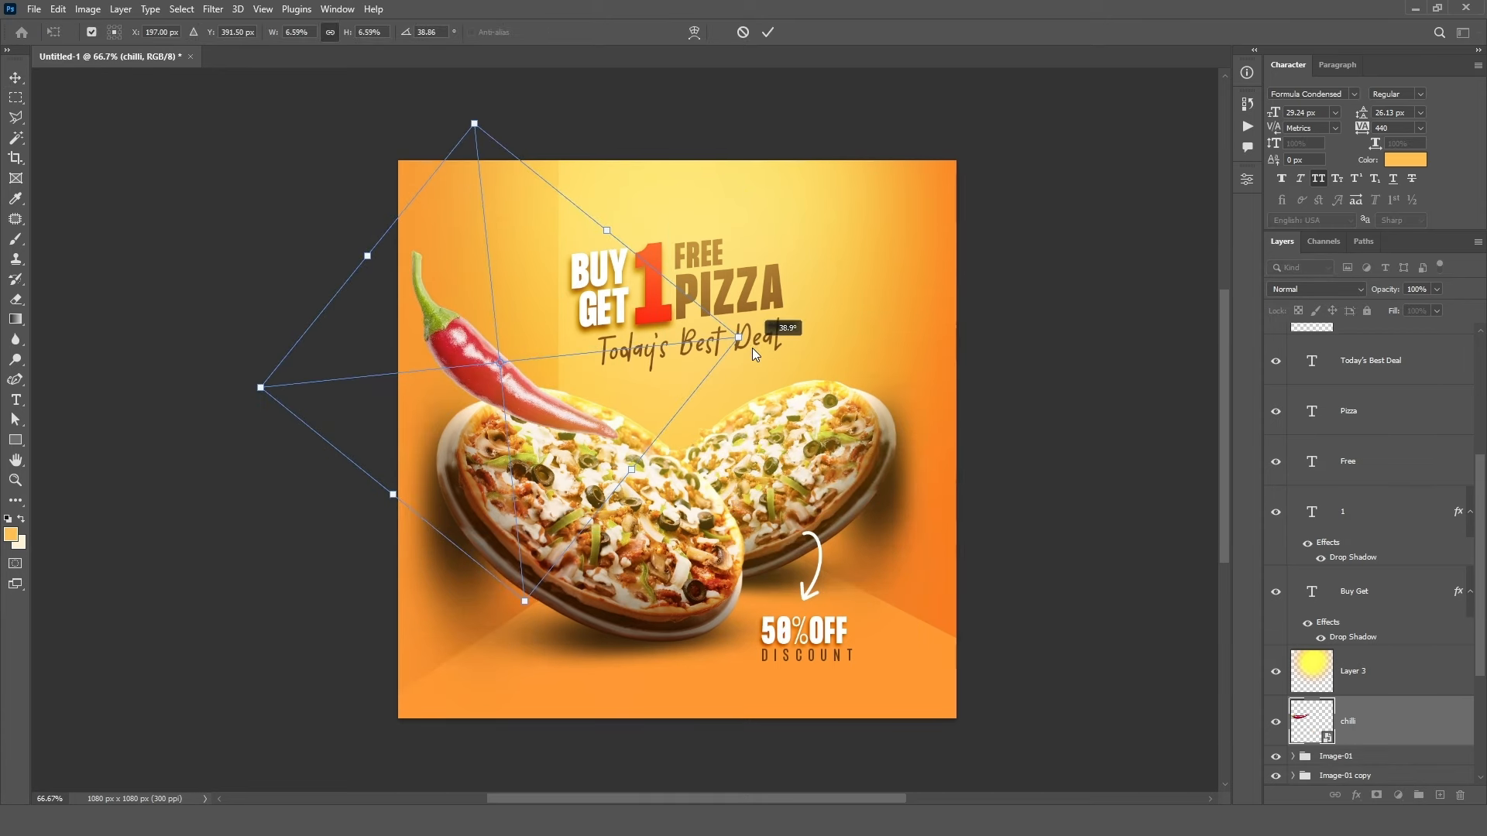
drag(479, 129, 528, 286)
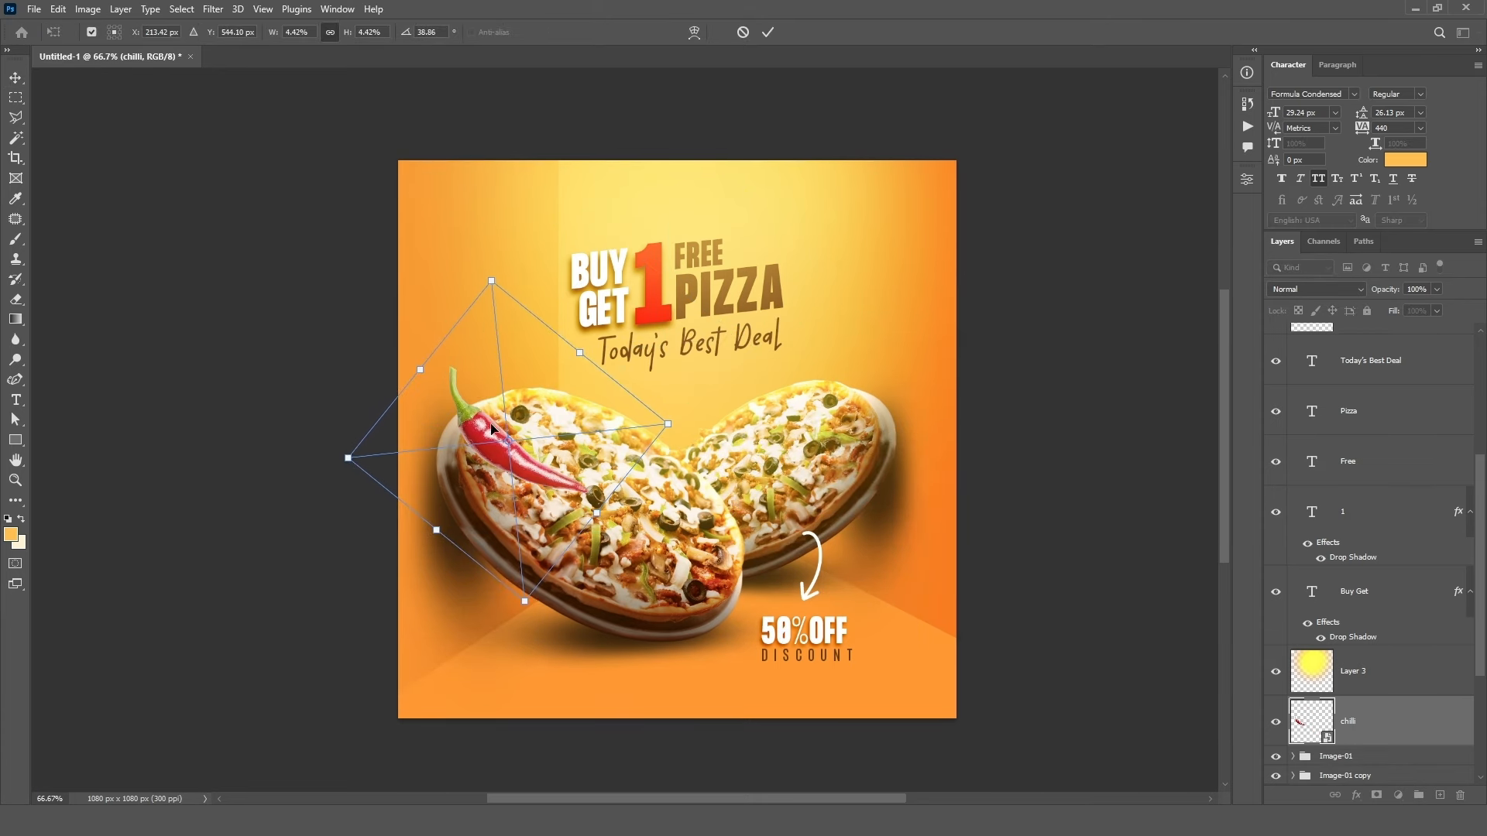
drag(476, 415, 482, 356)
click(767, 34)
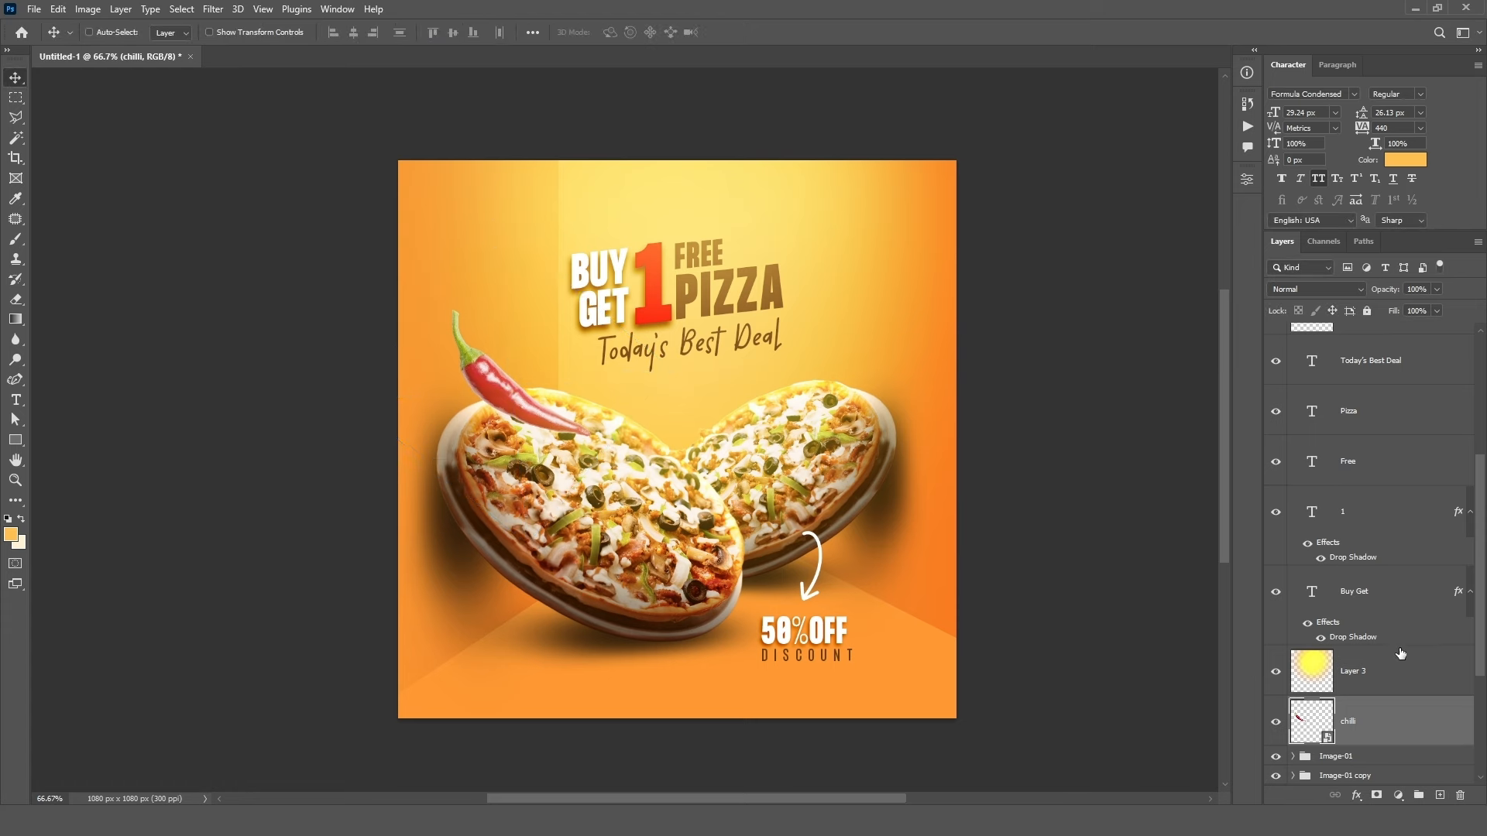
drag(523, 423, 509, 417)
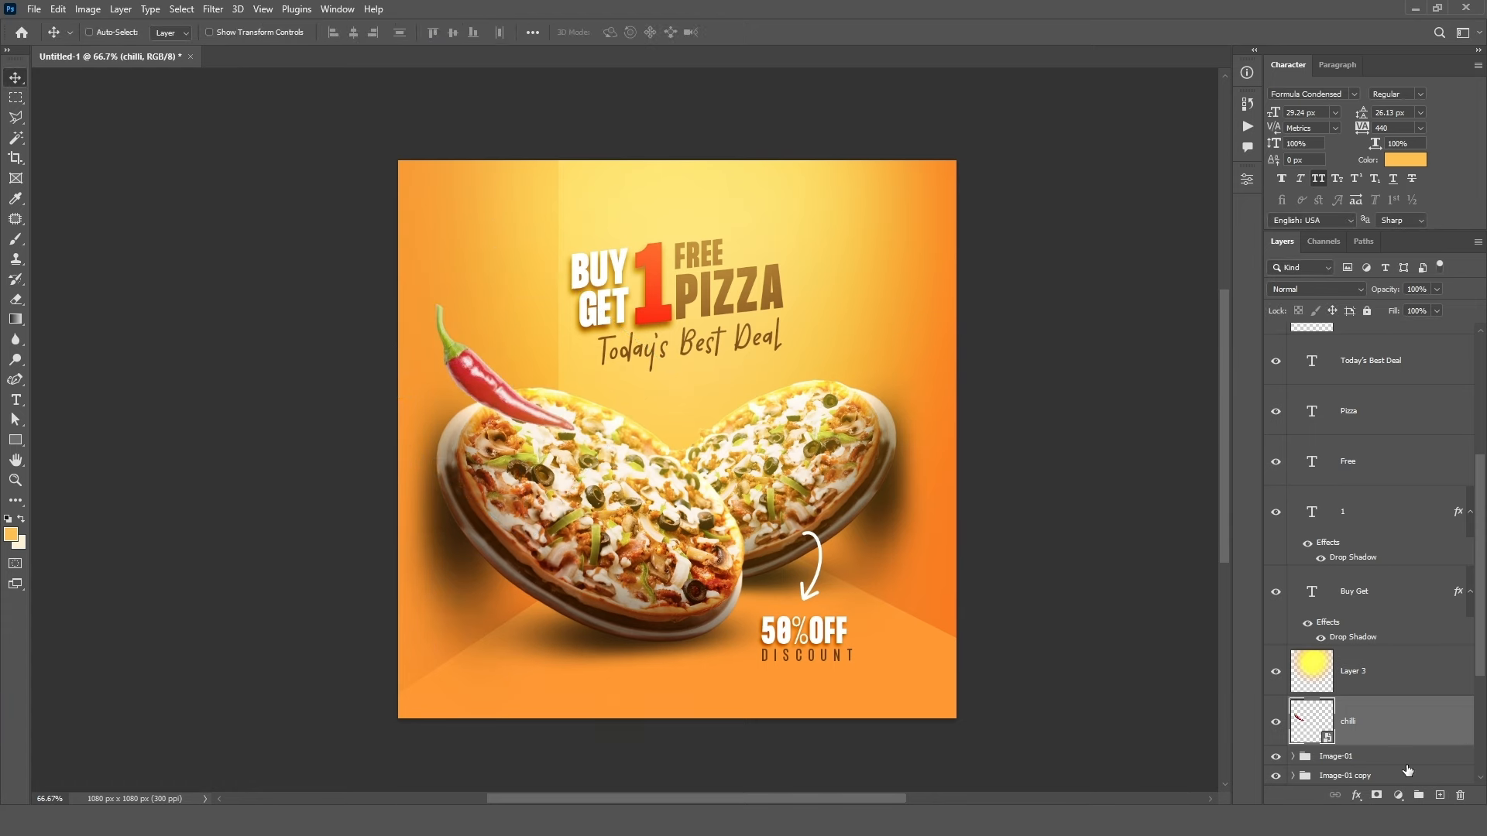
- Add a dark brown #3f2106 Linear Burn drop shadow to the chilli with 30% opacity, 75° angle, 65 px distance and 8 px size
click(1354, 797)
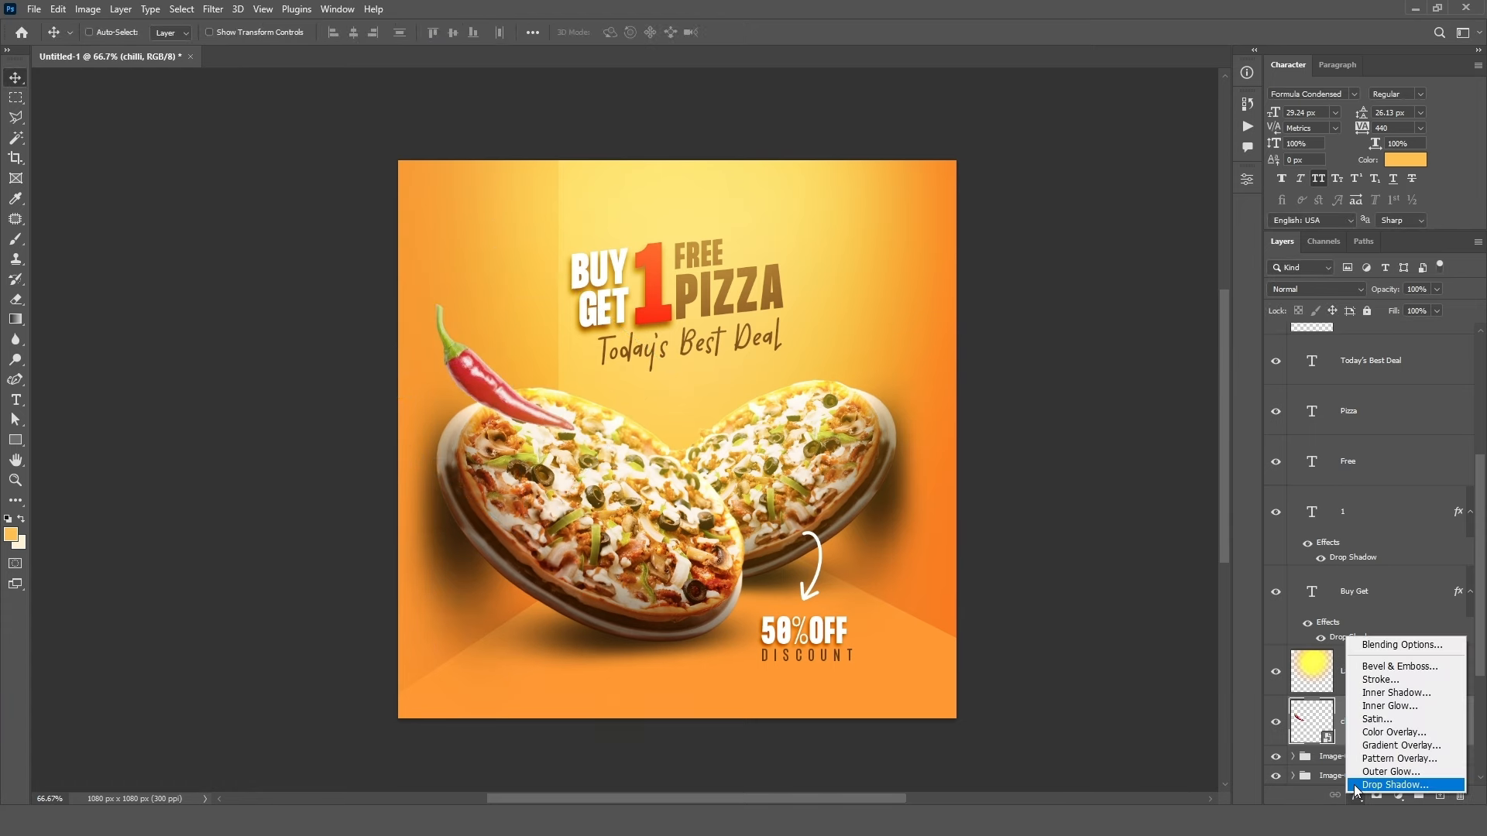
click(1371, 789)
drag(465, 410, 460, 414)
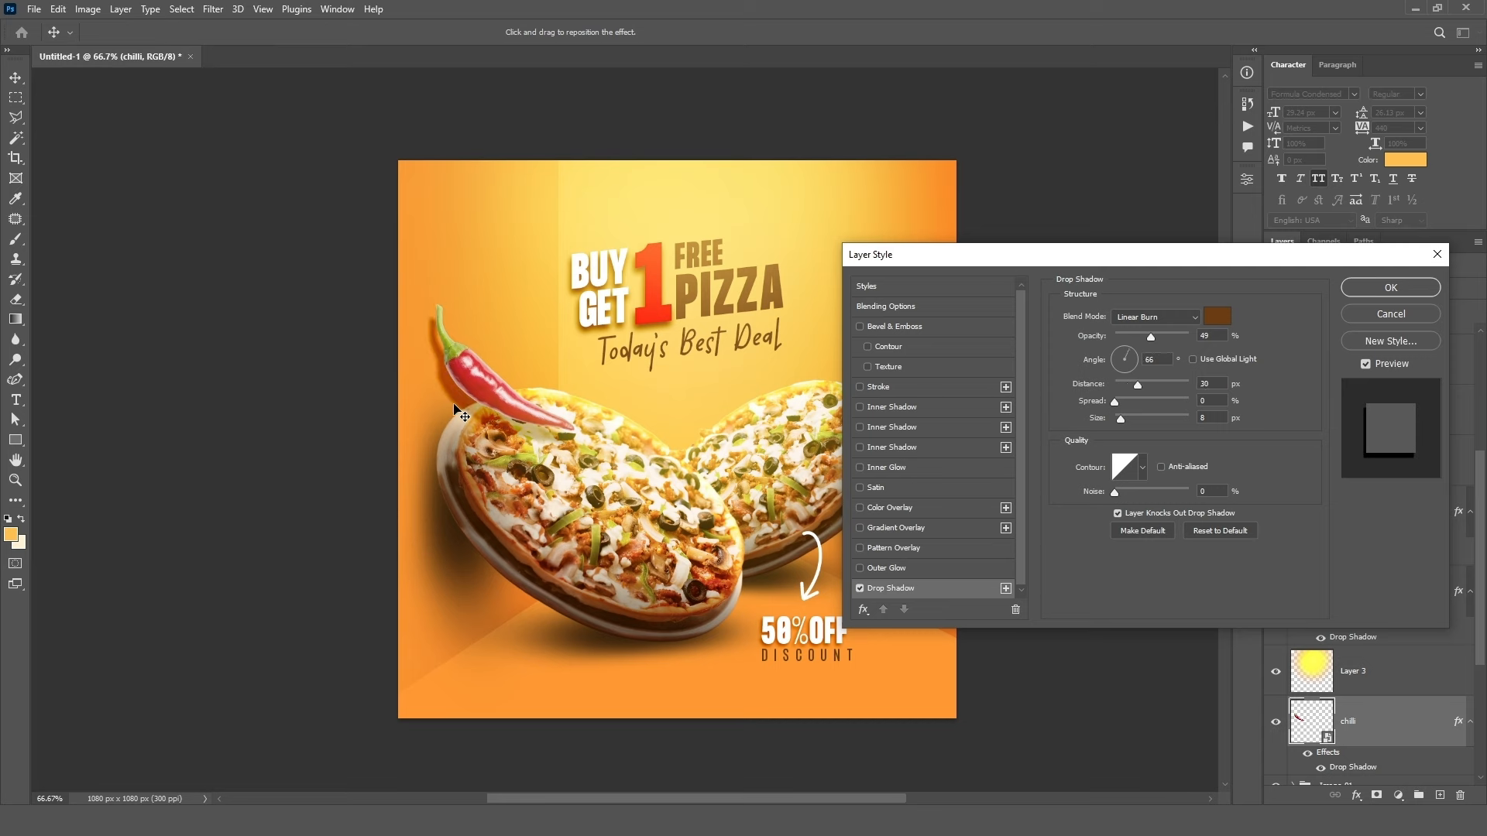
click(1213, 322)
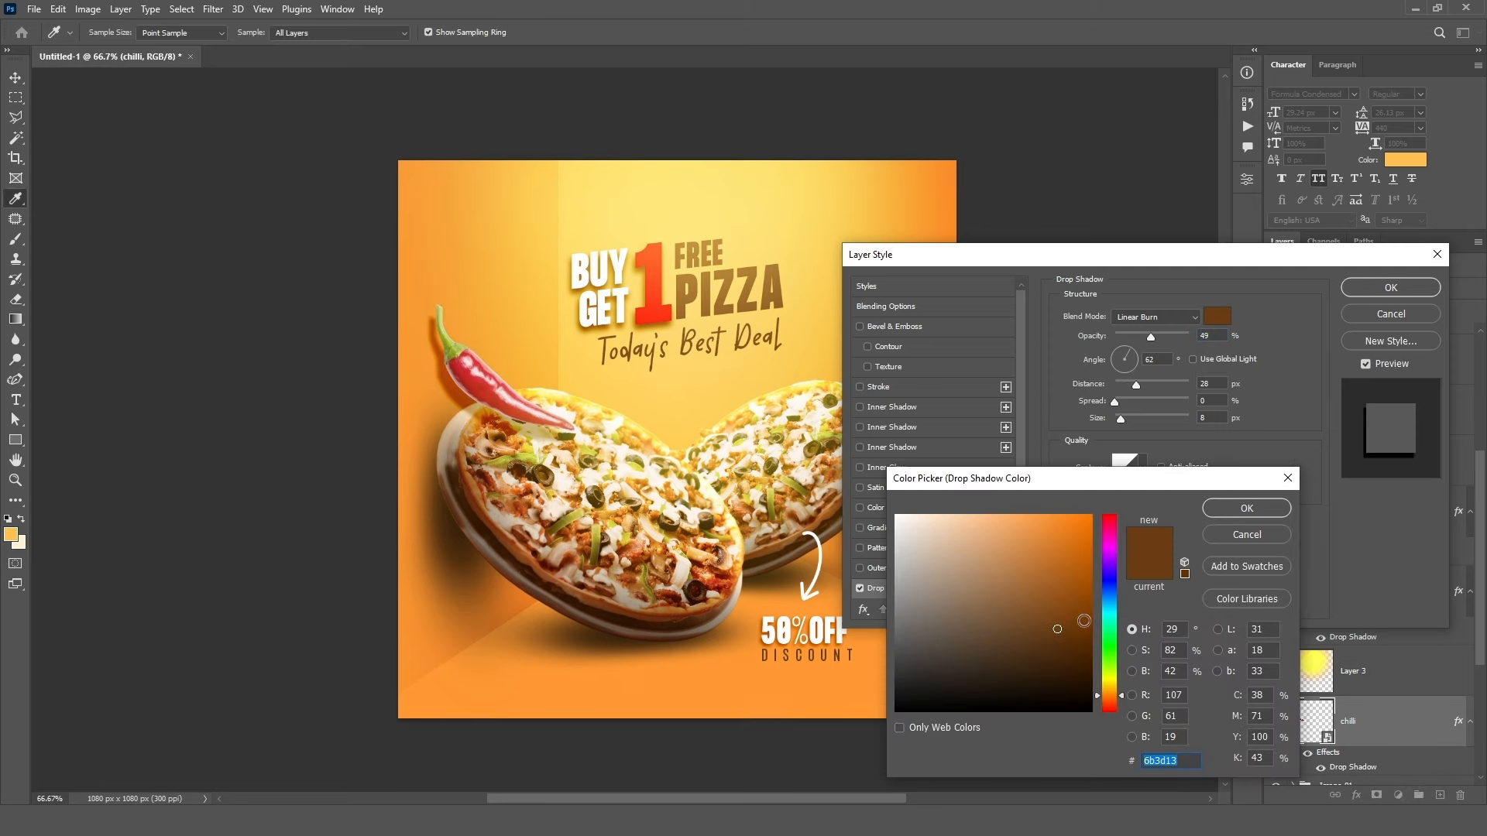
drag(1085, 622, 1072, 661)
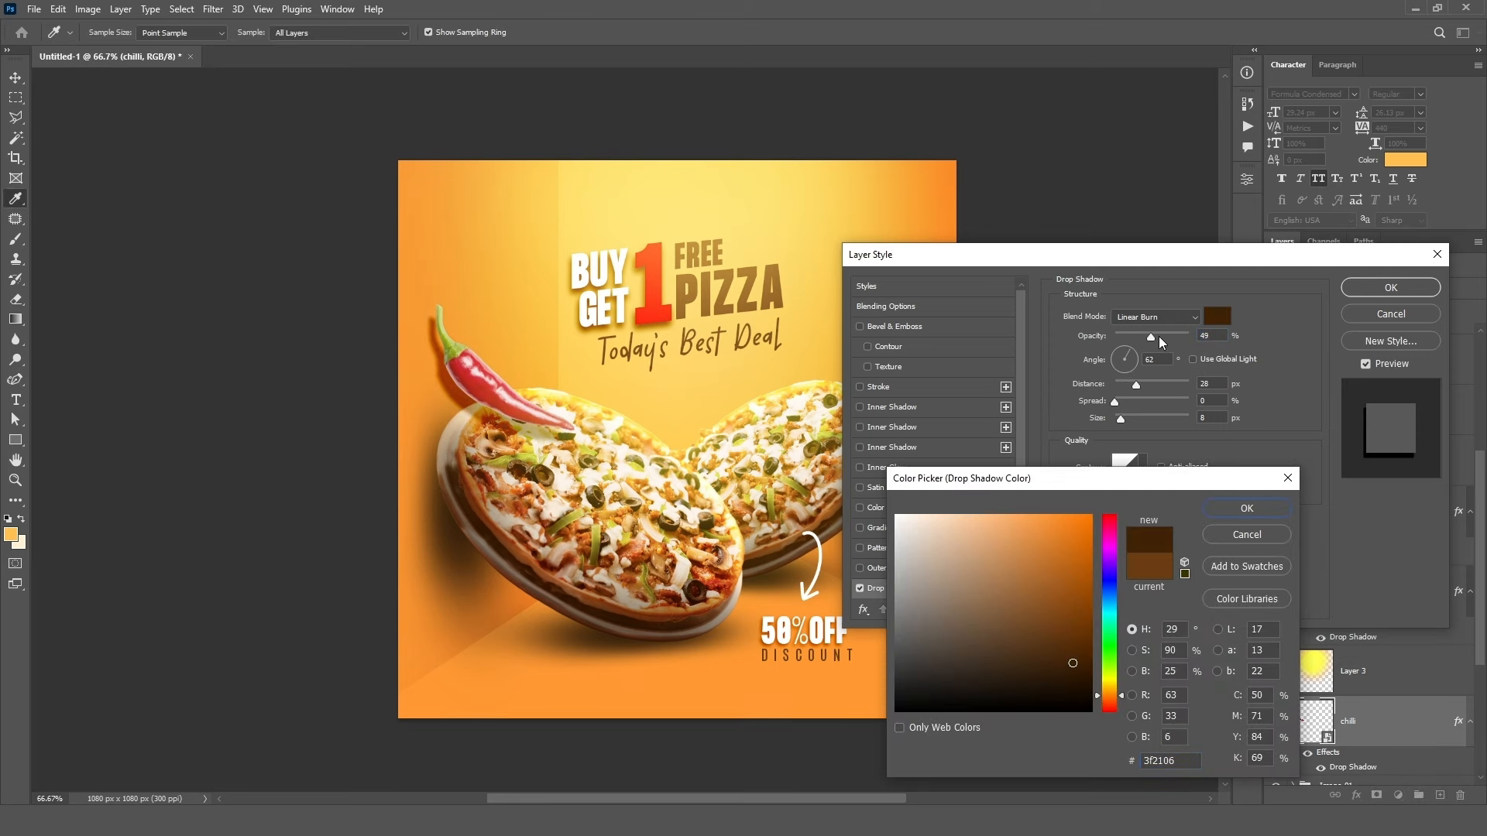
click(1226, 509)
drag(1152, 341, 1137, 342)
drag(467, 406, 470, 423)
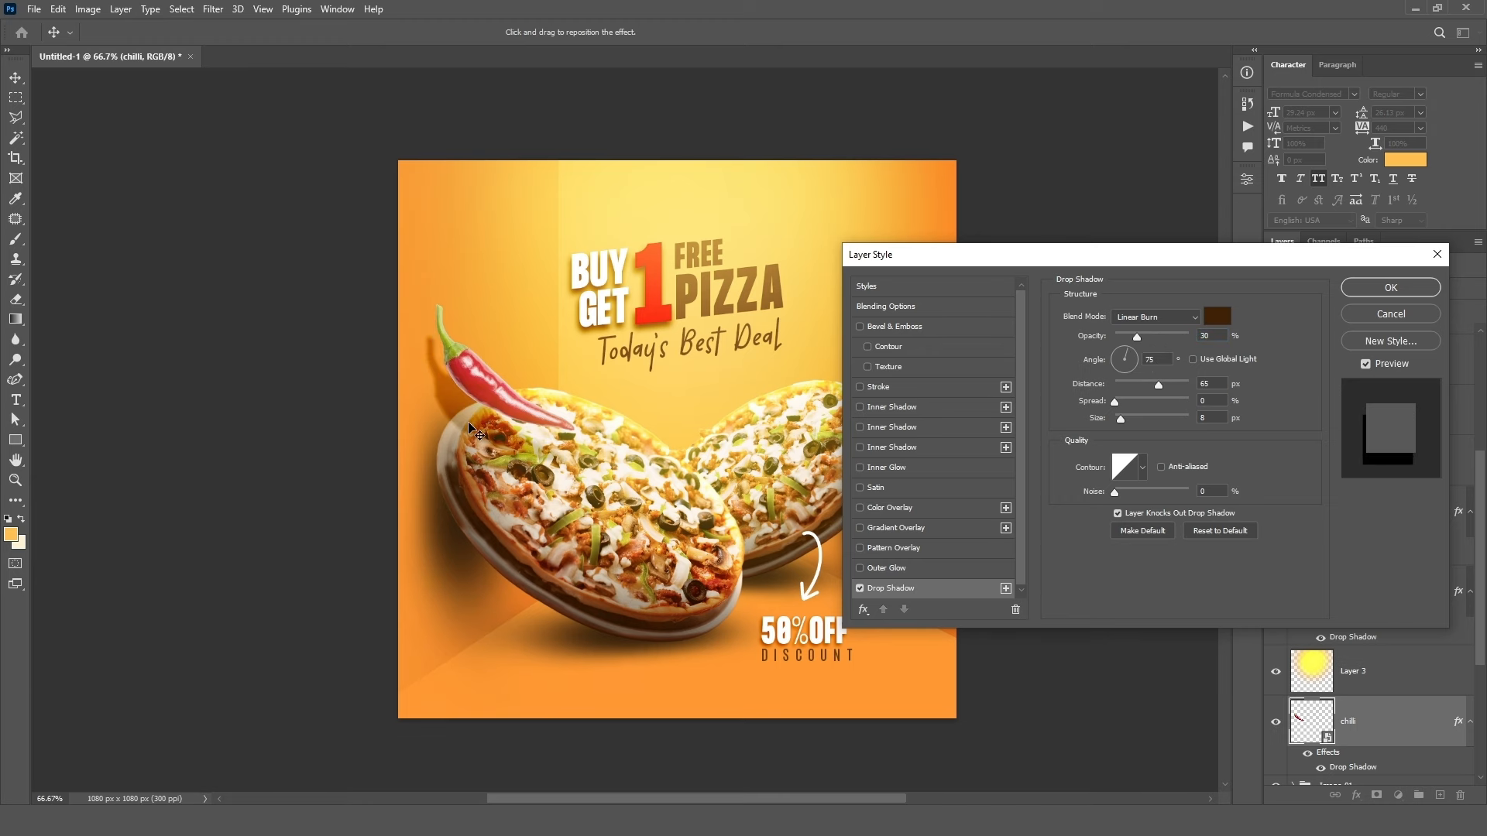
click(1383, 298)
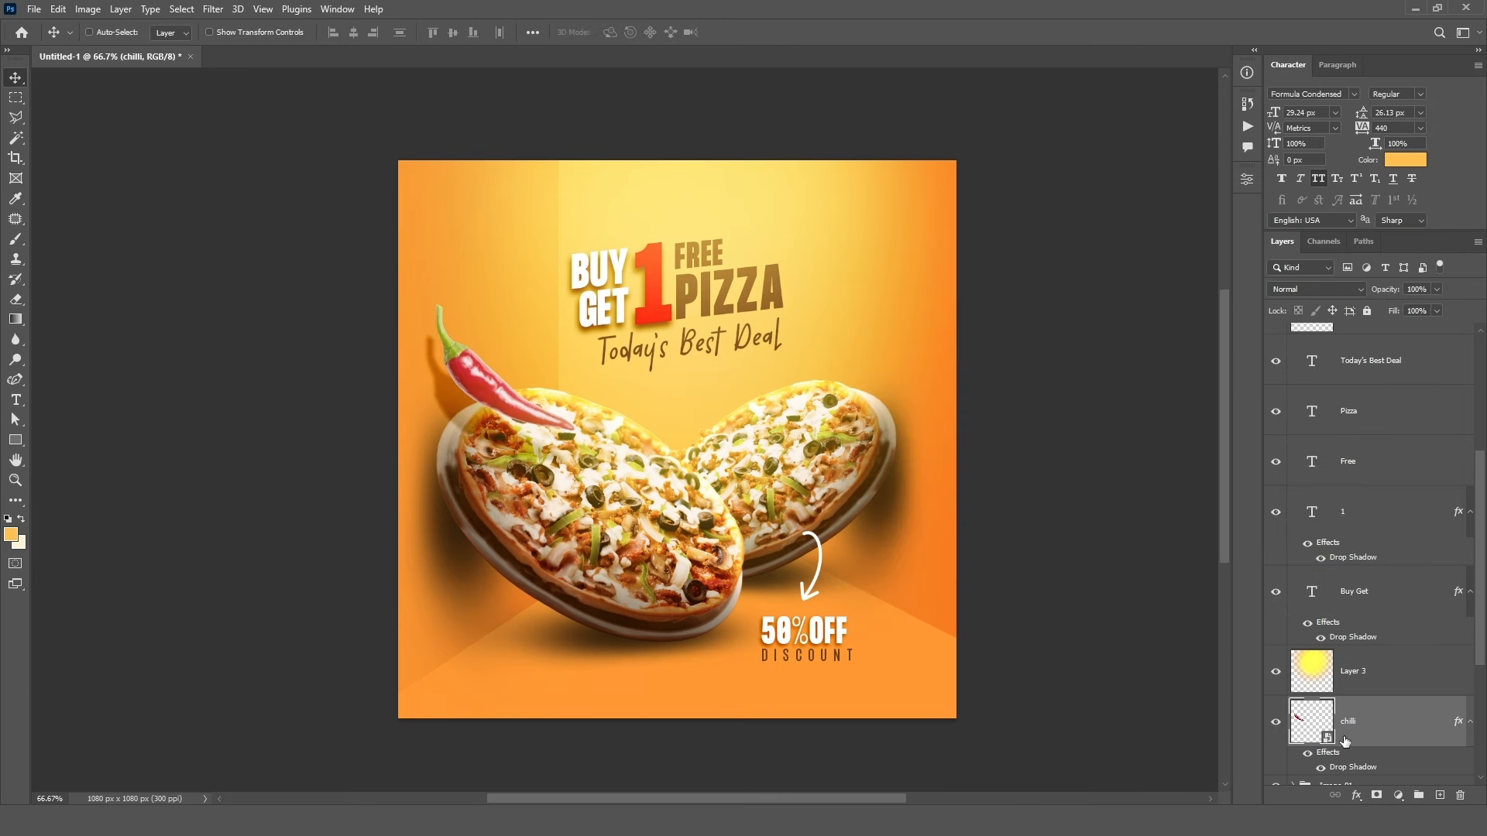
- Add a Color Overlay to the chilli in orange sampled from the background, using Linear Burn at 19% opacity
click(1356, 795)
click(1367, 740)
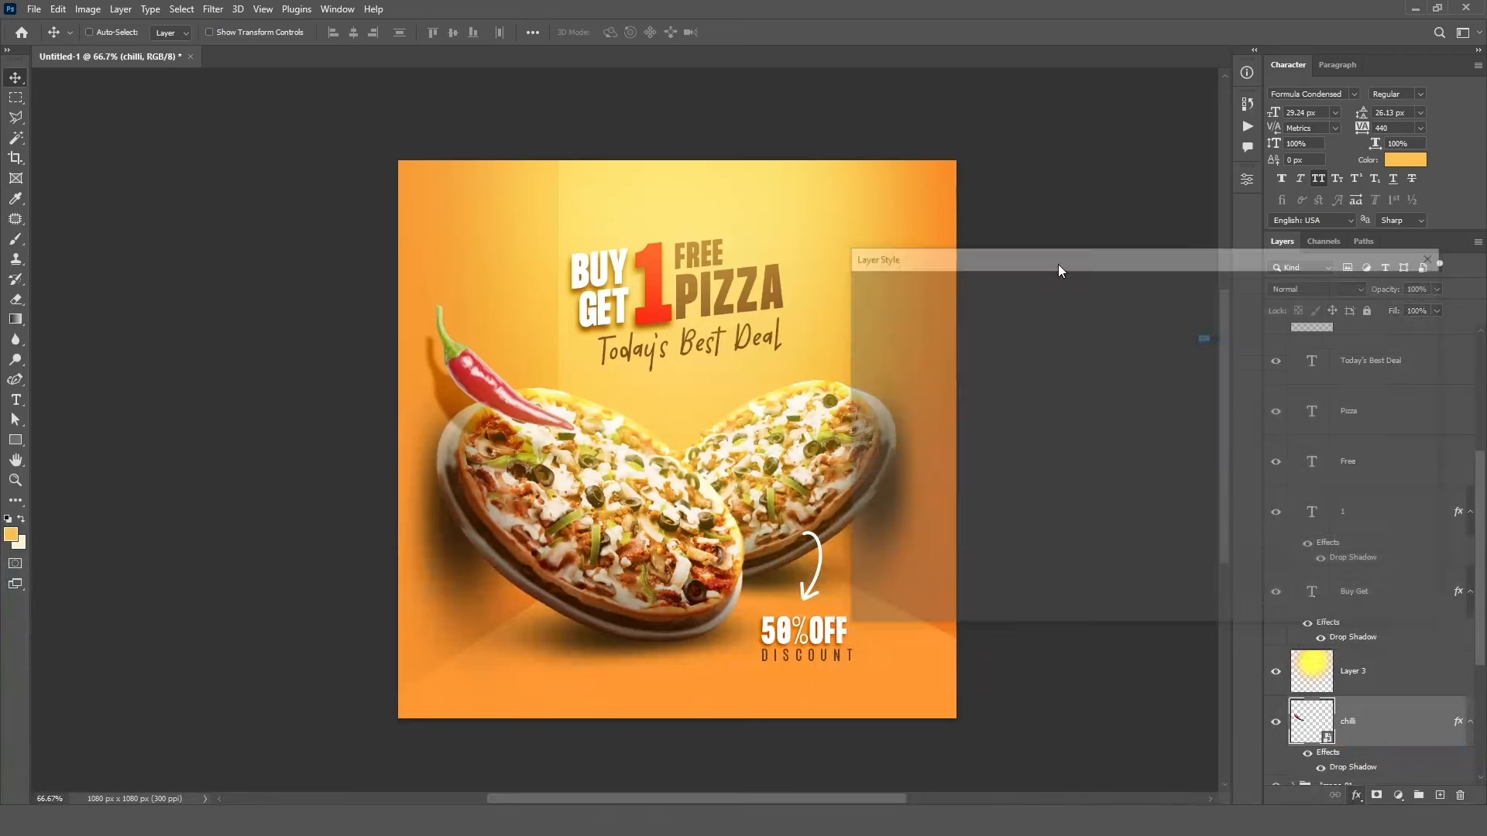
click(1216, 316)
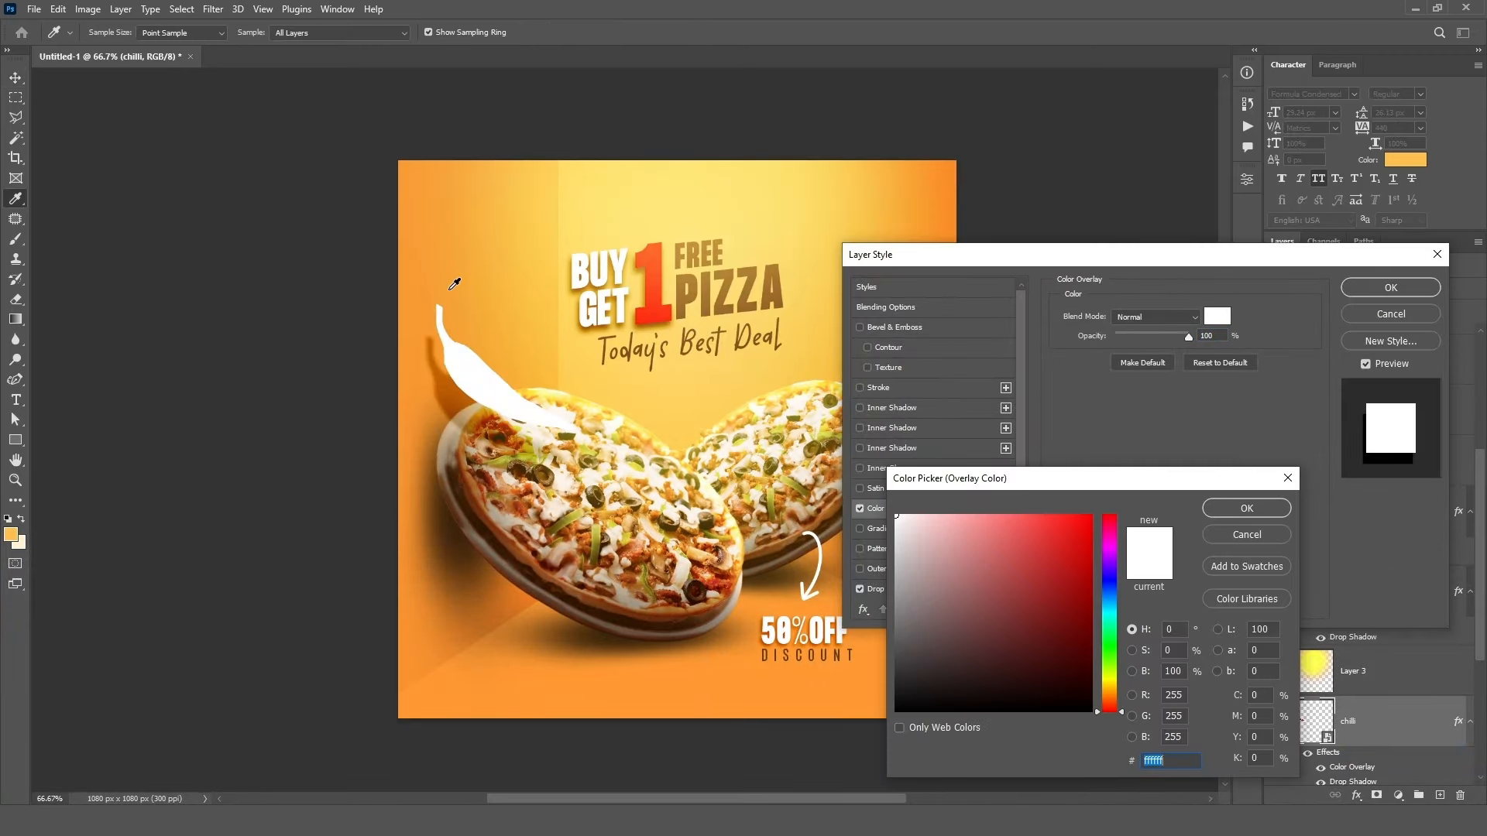
click(455, 284)
click(1247, 508)
click(1158, 316)
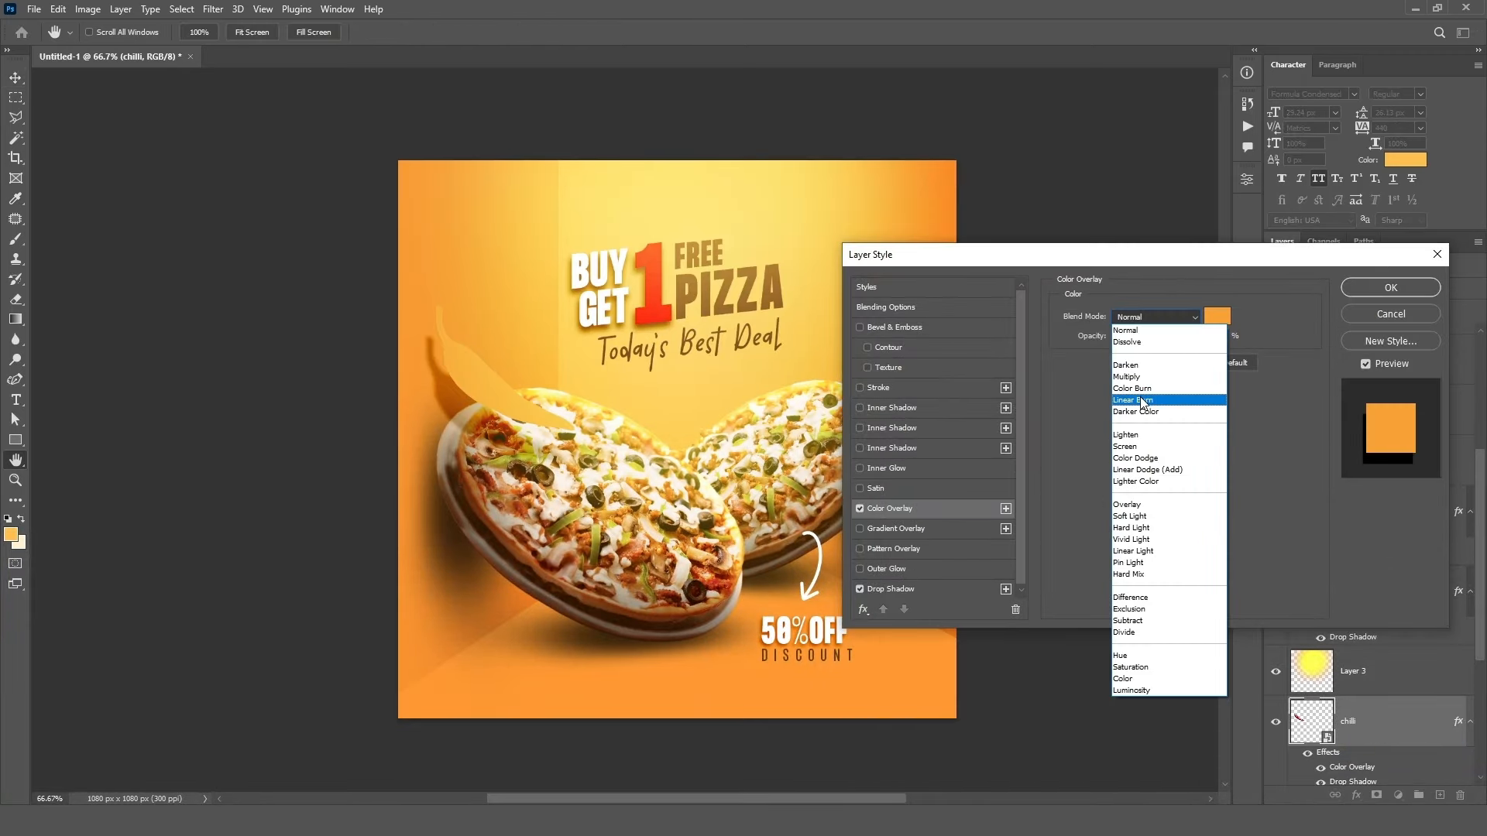
click(1142, 401)
drag(1174, 333, 1129, 329)
- Change the chilli's overlay color to a darker brown and move the chilli slightly up and left
click(1217, 316)
click(1070, 561)
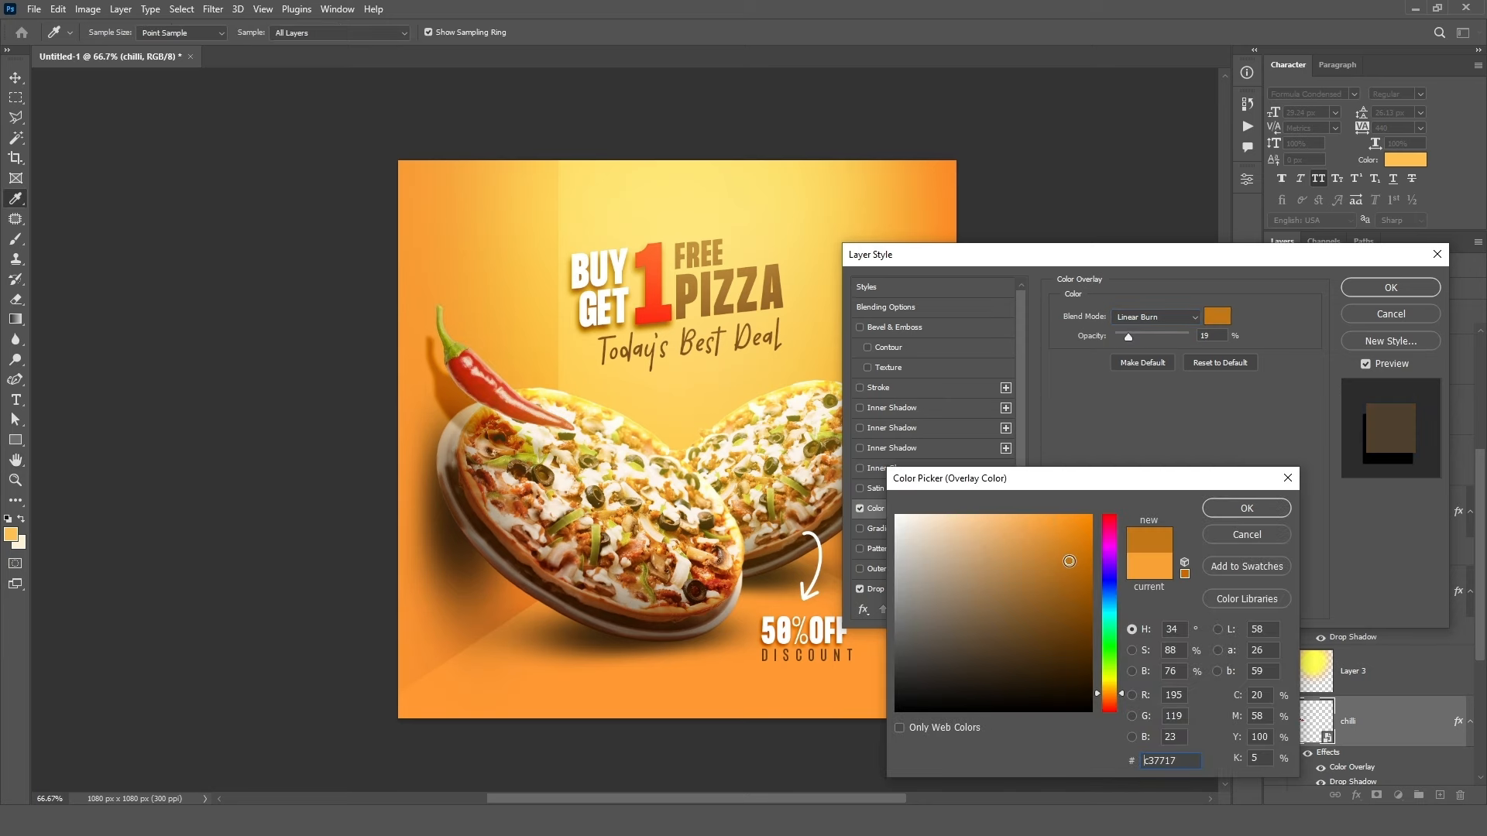
click(1080, 585)
click(1247, 508)
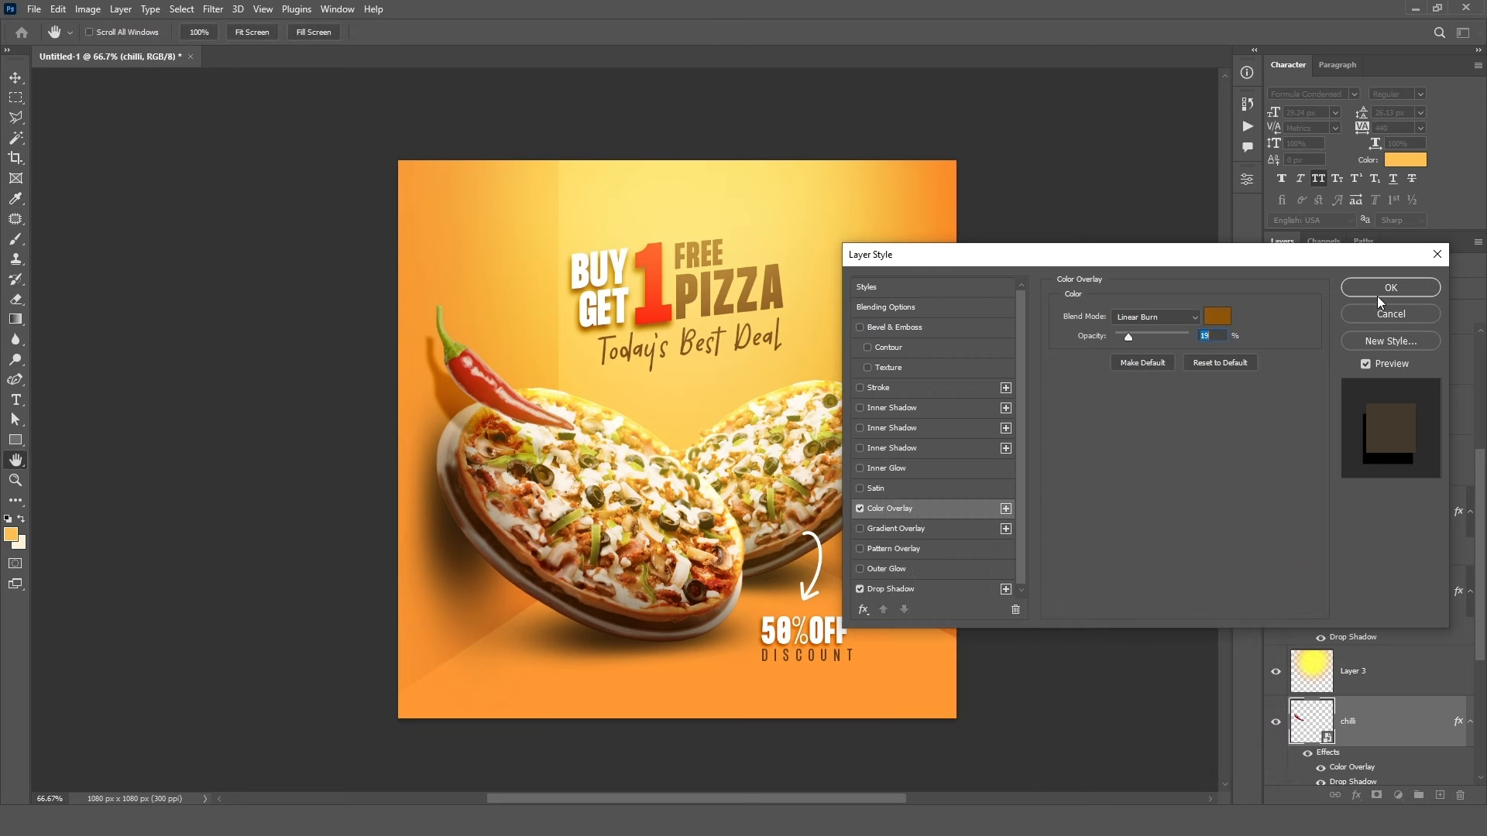
click(1391, 287)
mouse_move(470, 400)
mouse_down()
mouse_move(432, 353)
mouse_move(448, 382)
mouse_up()
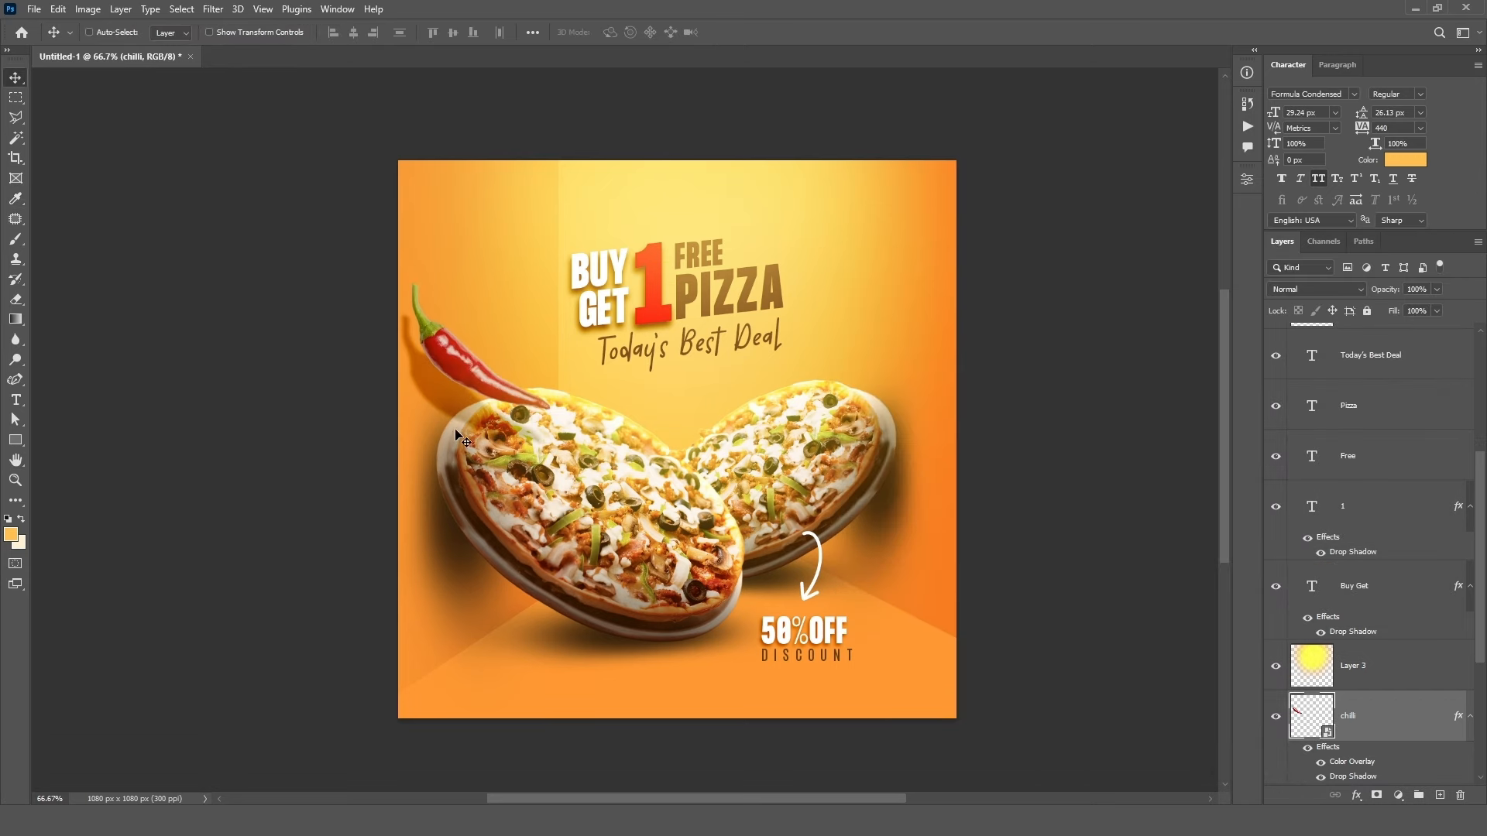
- Apply a Motion Blur filter to the chilli with a 39° angle and 32 px distance
click(206, 11)
mouse_move(283, 204)
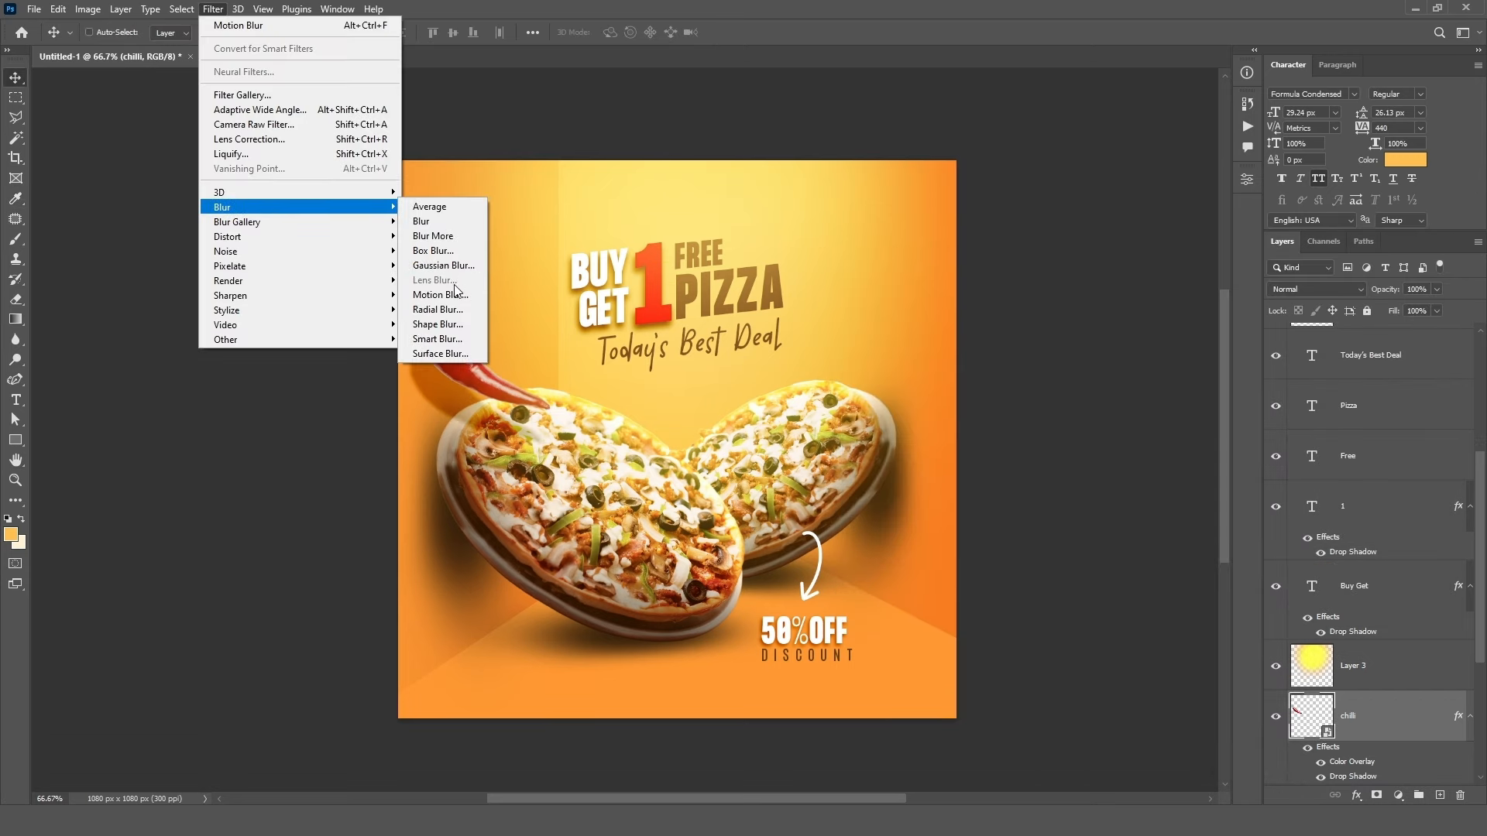
click(455, 297)
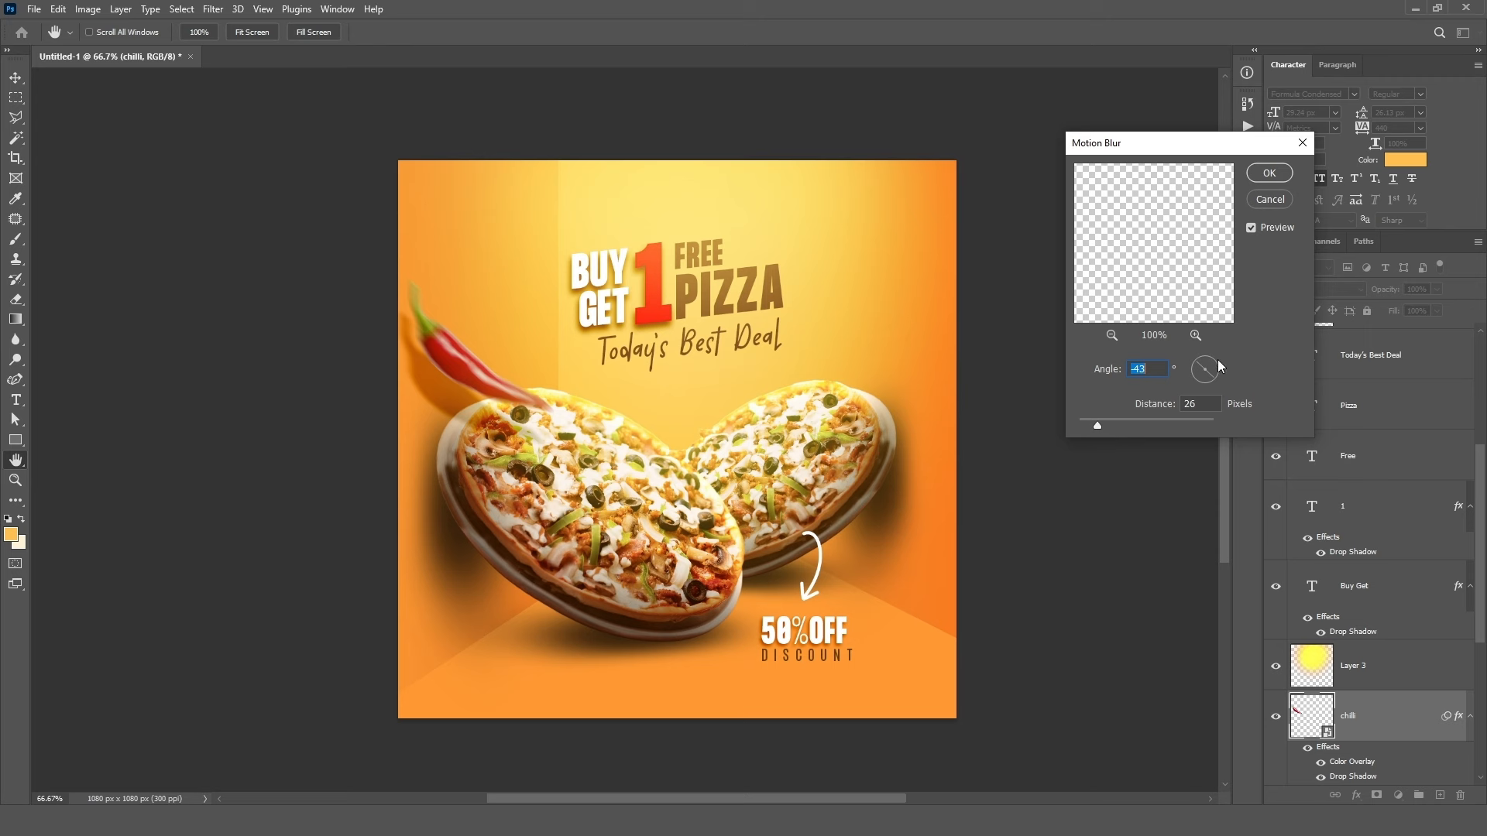
click(1219, 361)
drag(1100, 426, 1103, 426)
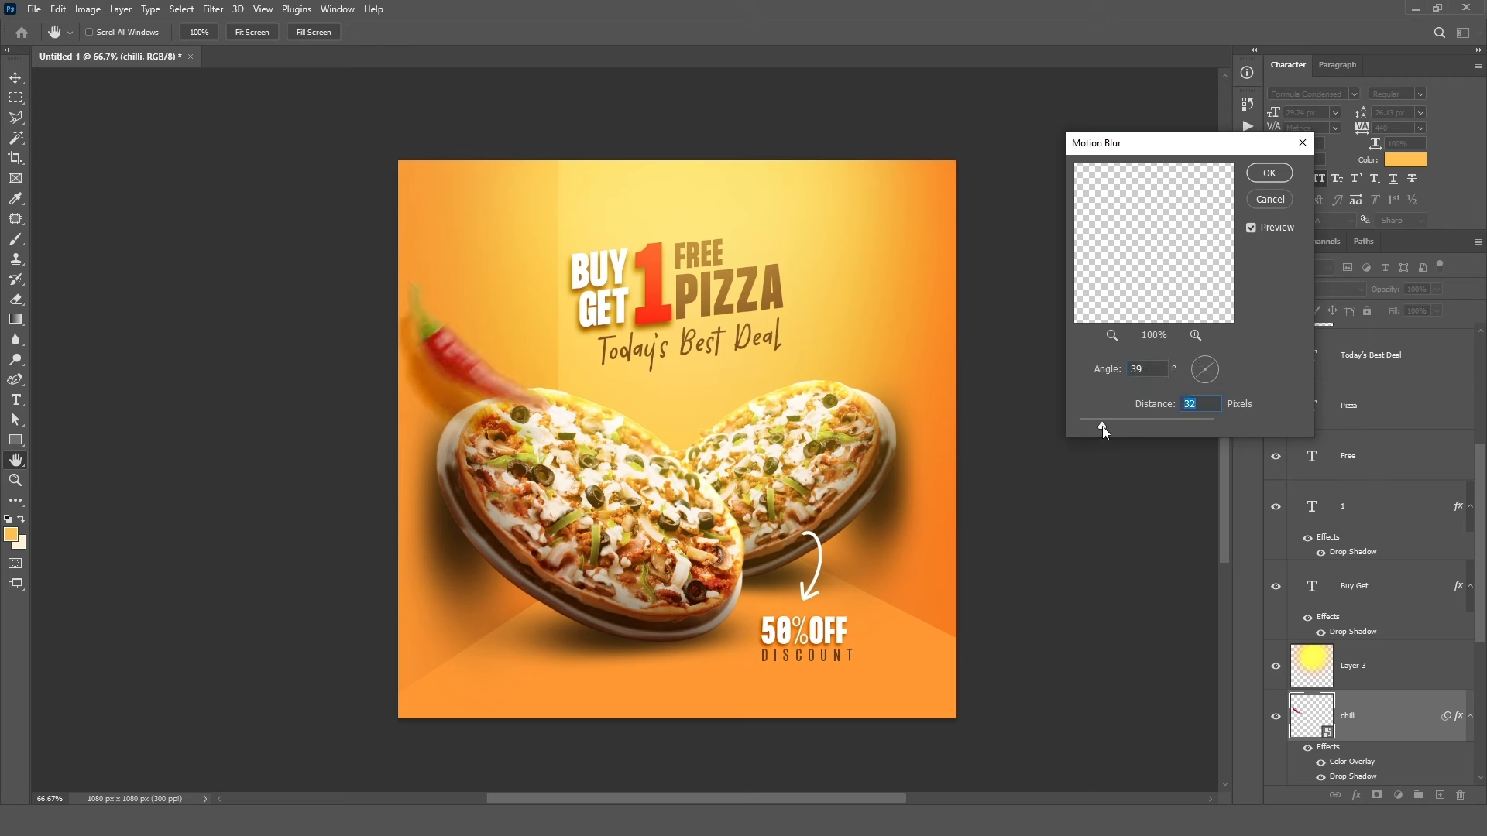
click(1269, 173)
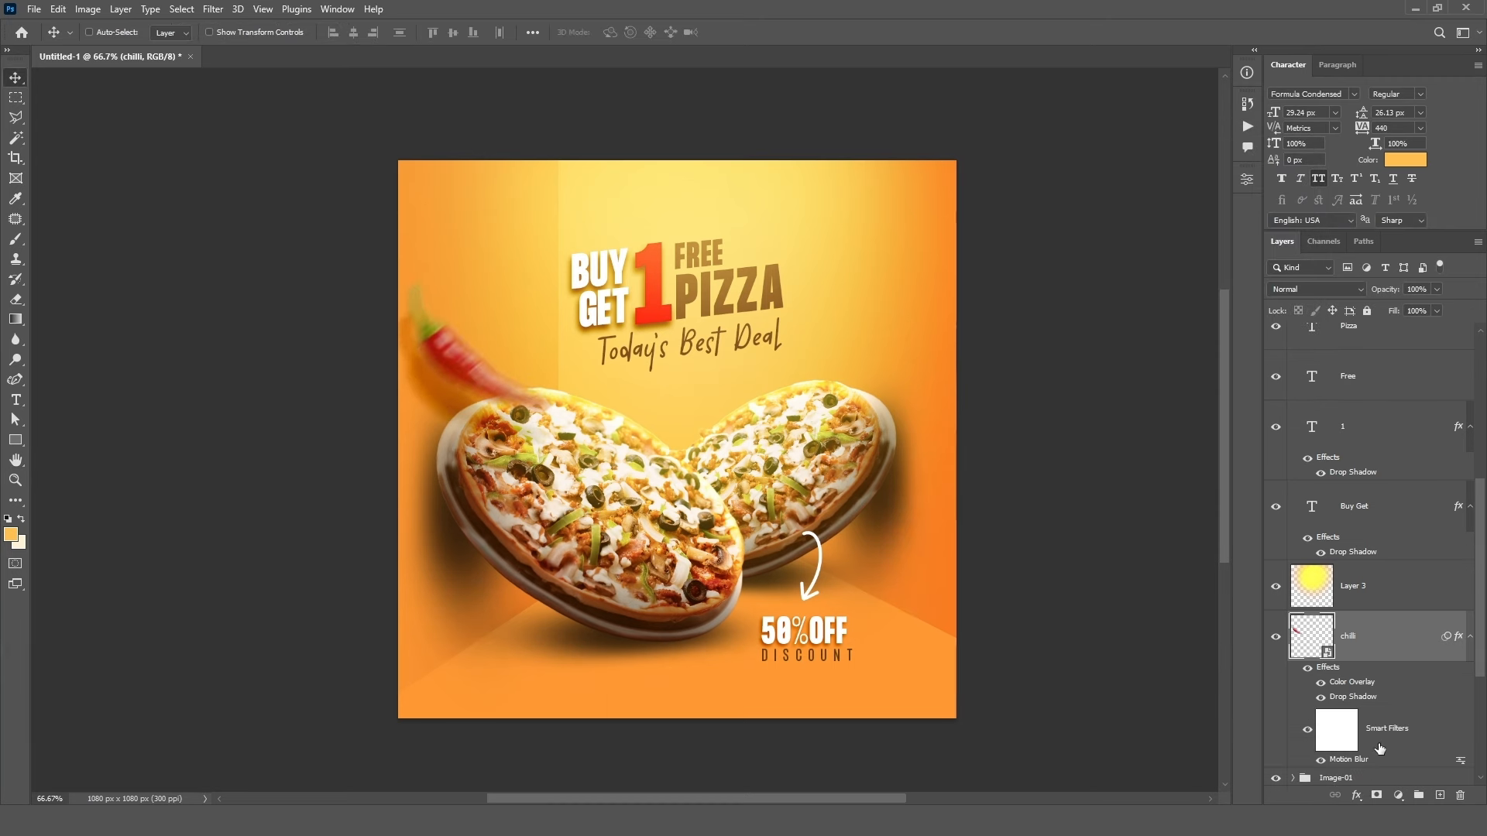
- Paint black on the chilli's smart filter mask with a 200 px soft brush to clear the blur from its upper middle part
click(1336, 728)
click(16, 241)
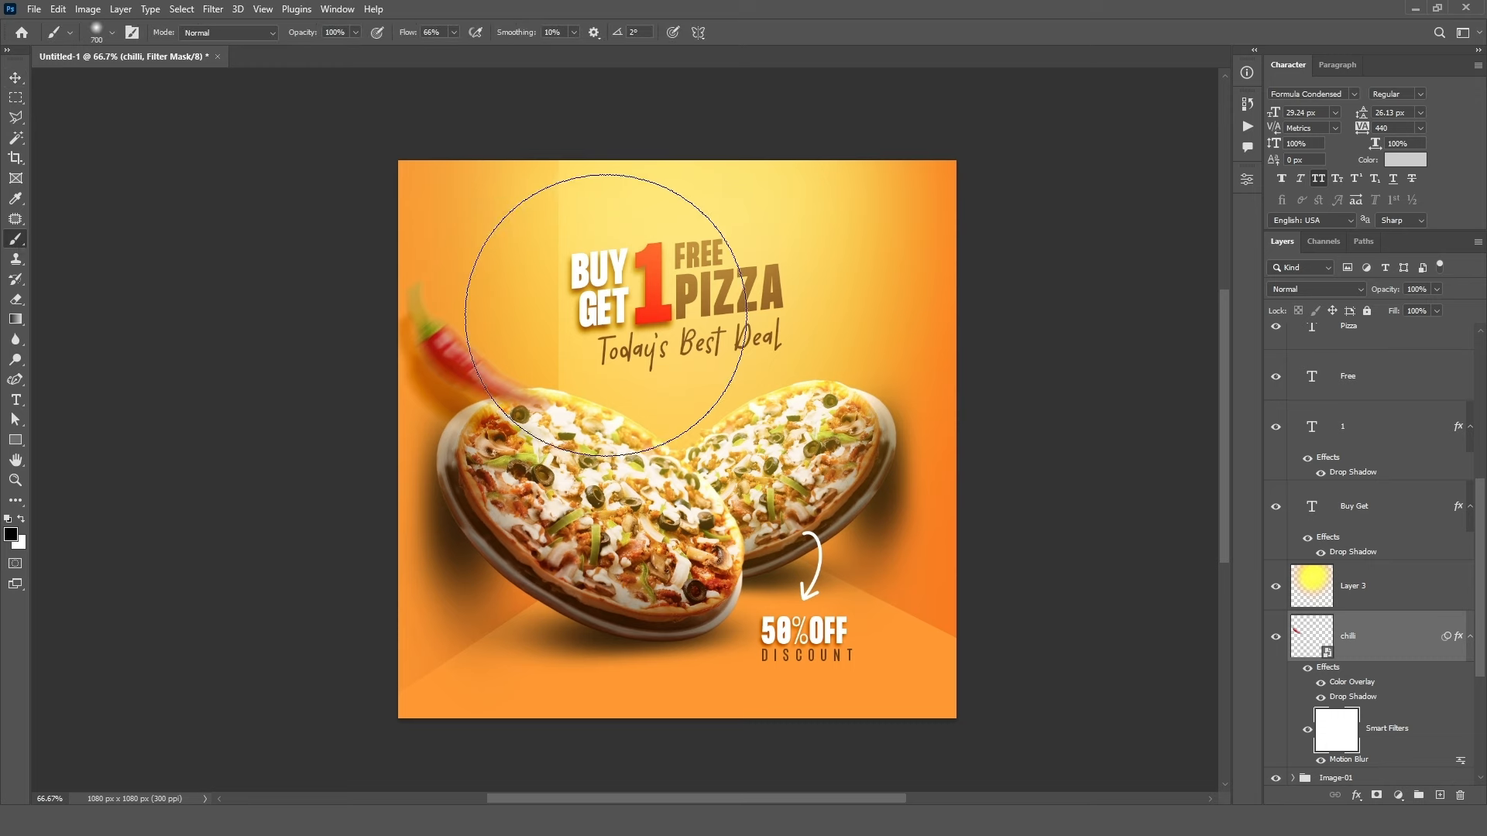
key(ctrl+plus)
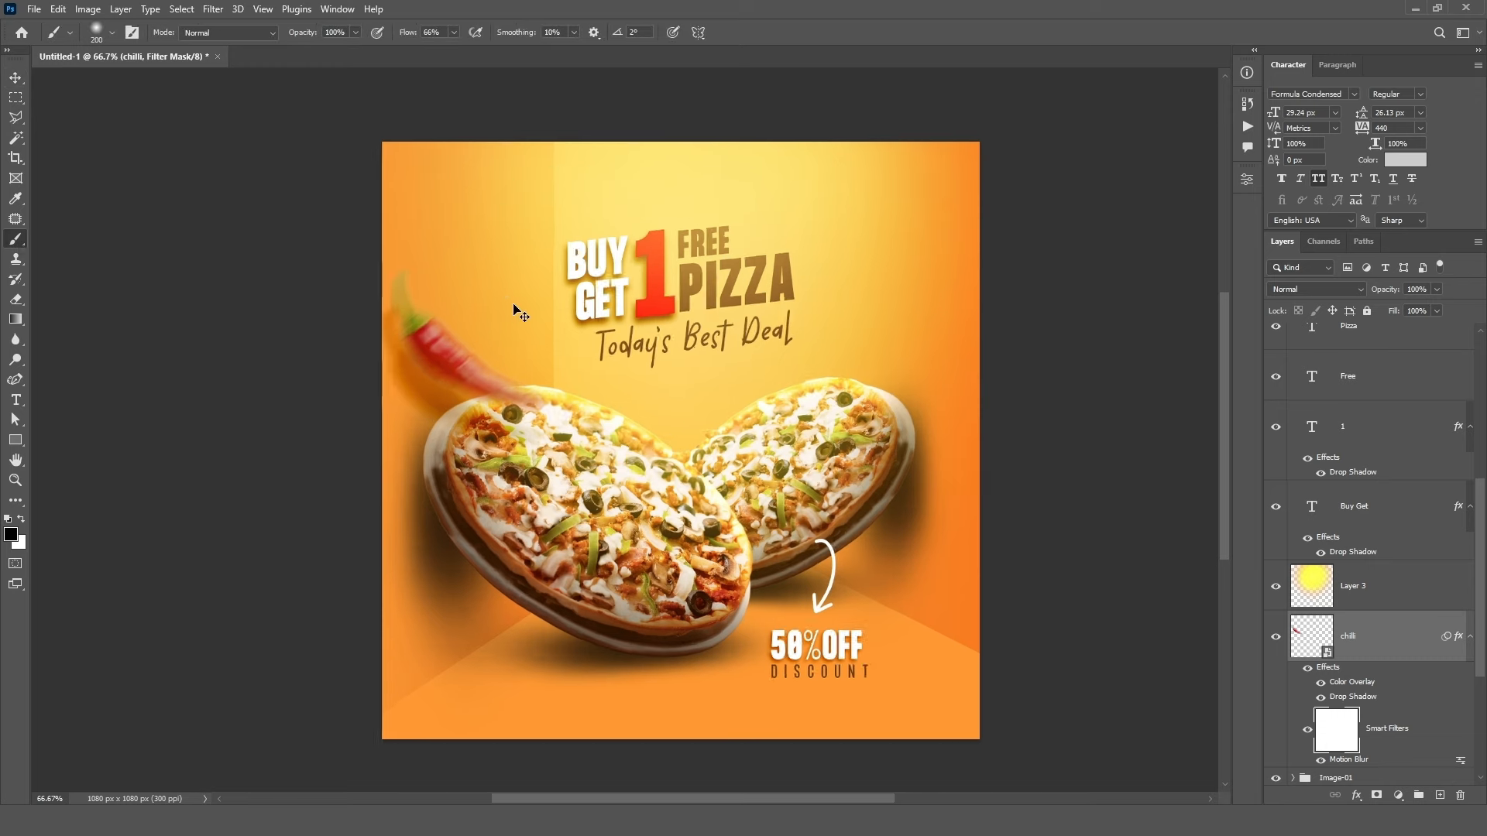
mouse_move(439, 282)
mouse_down()
mouse_move(519, 310)
mouse_move(414, 243)
mouse_move(367, 188)
mouse_move(485, 320)
mouse_move(532, 325)
mouse_up()
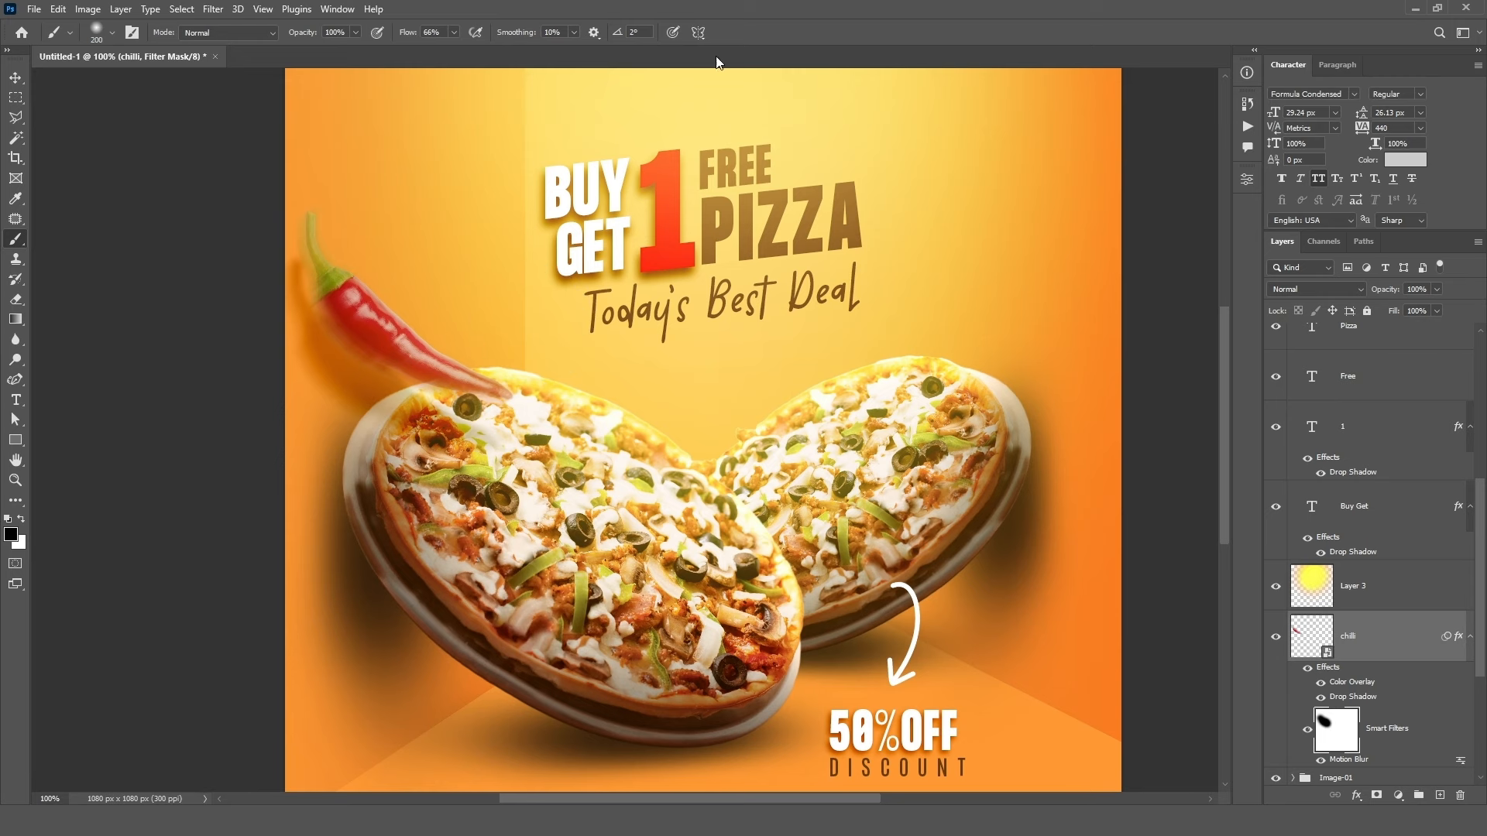
- Duplicate the chilli, flip the copy horizontally, shrink it and place it at the back pizza's right edge
click(14, 78)
click(1370, 642)
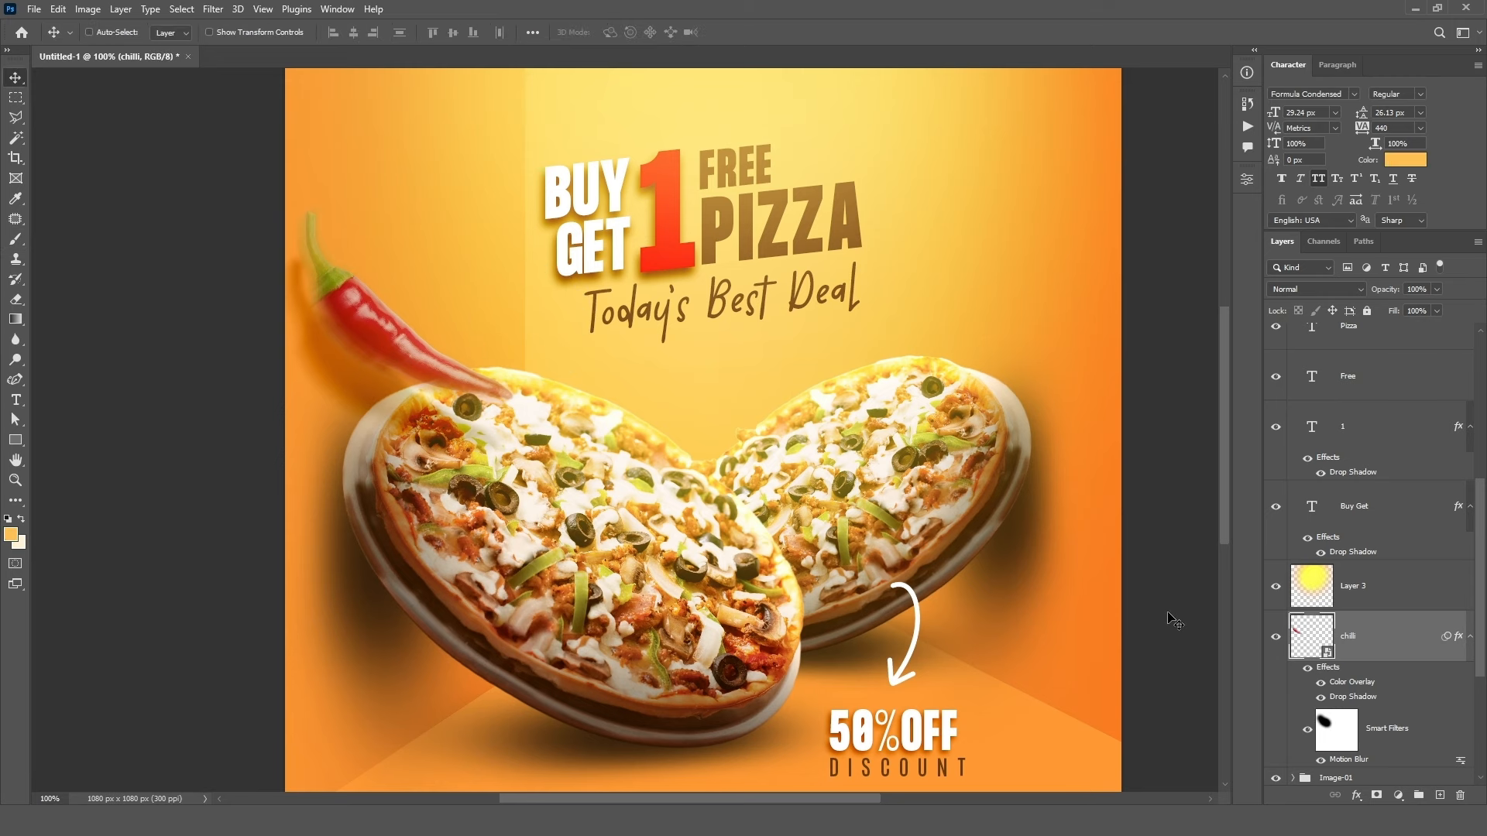
drag(543, 357, 1012, 313)
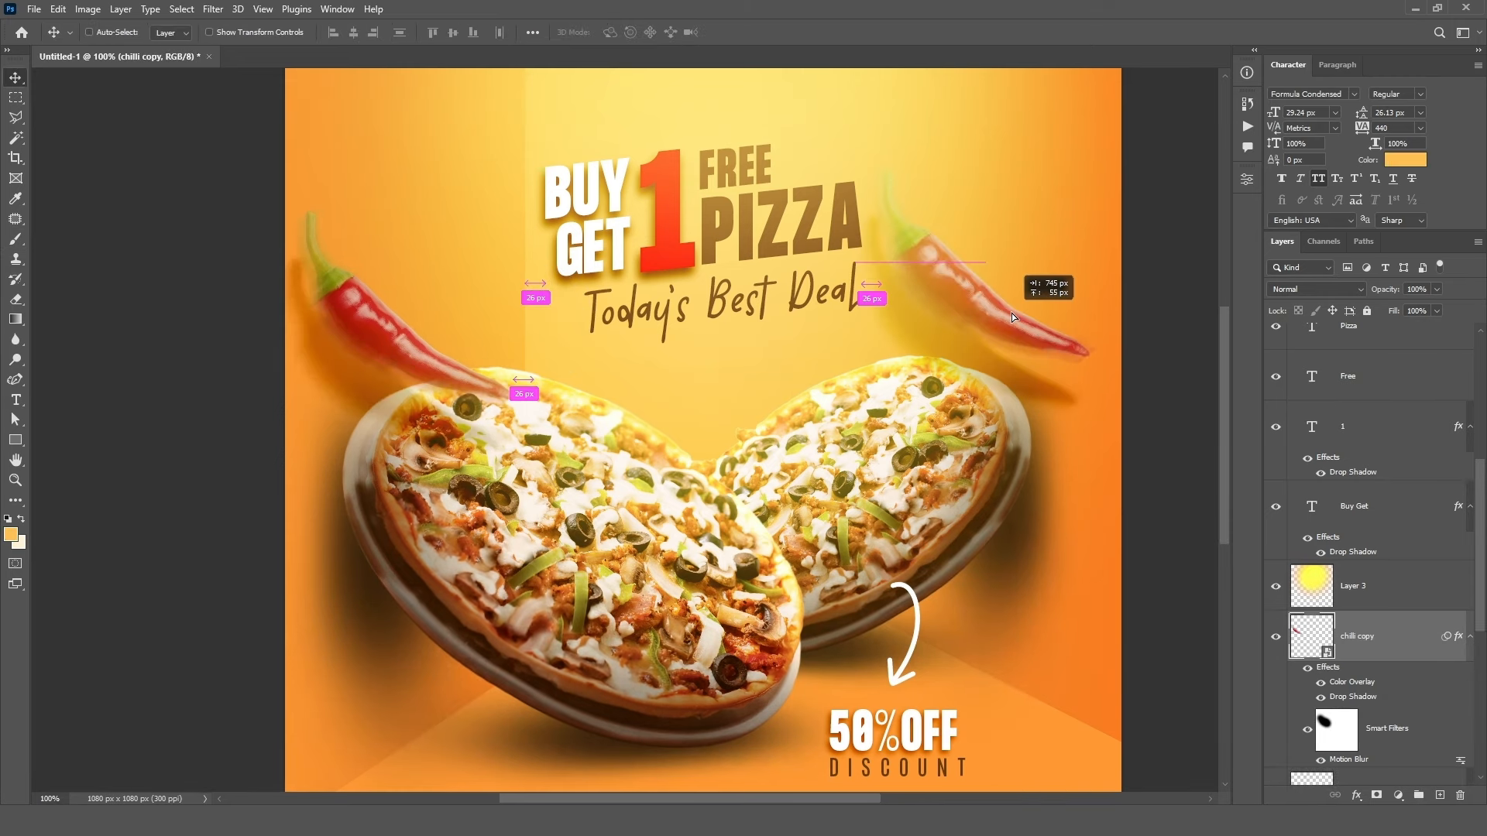
key(ctrl+t)
click(748, 317)
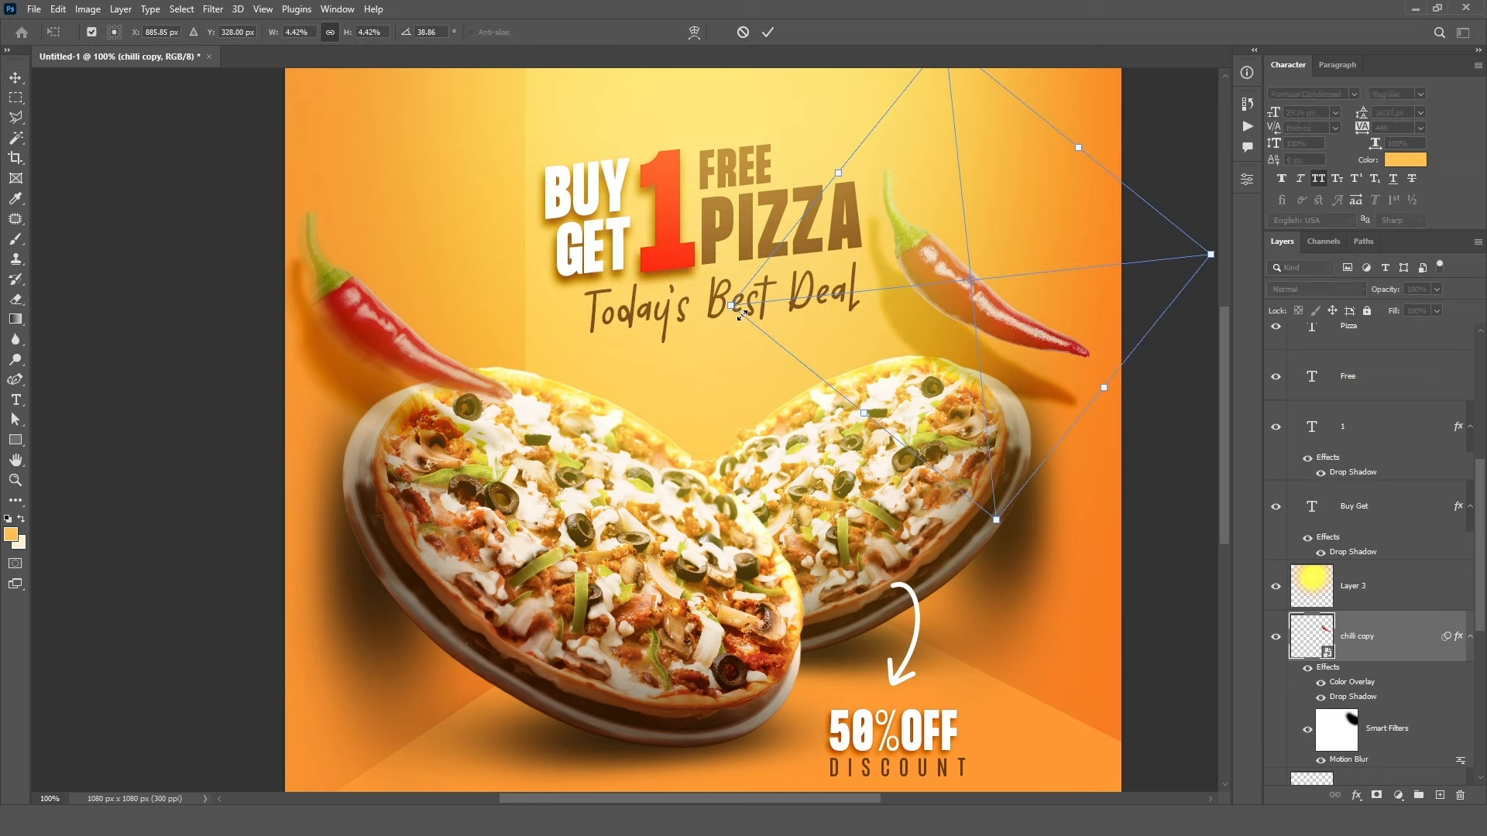
right_click(1036, 333)
click(1057, 611)
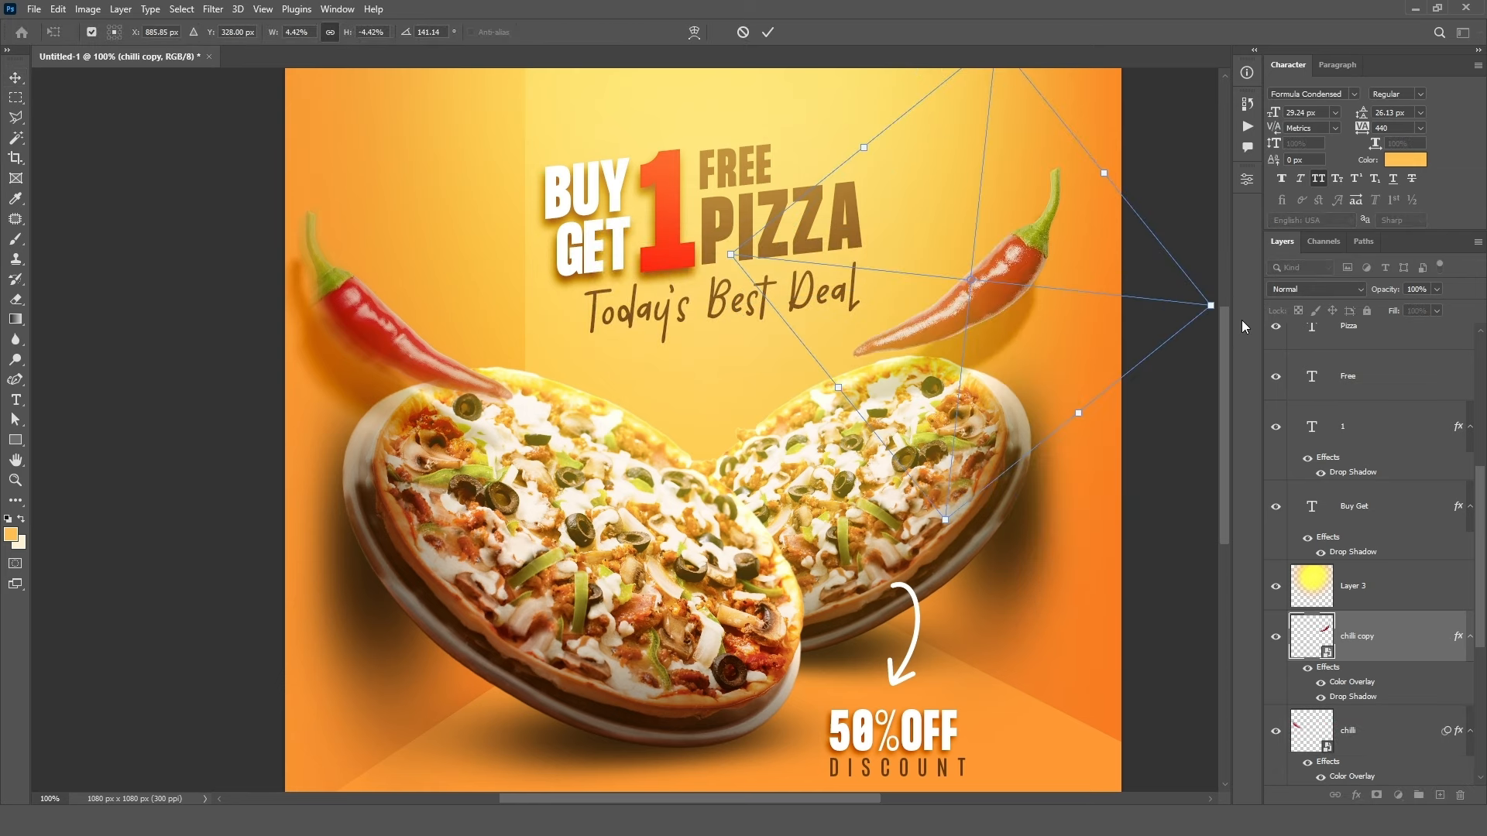
drag(1210, 306, 1096, 328)
click(769, 33)
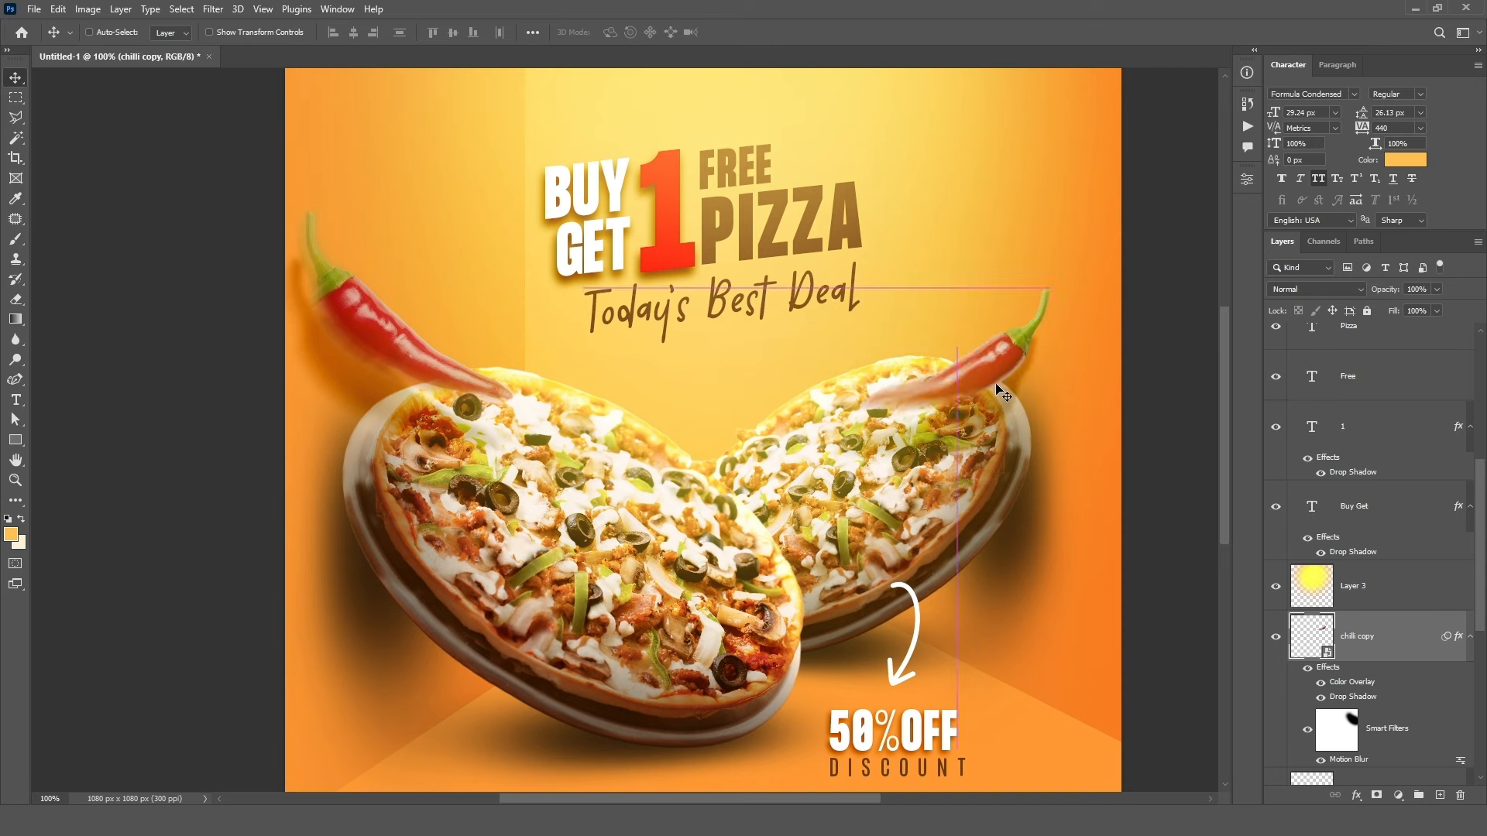
drag(999, 381, 1081, 517)
- Duplicate the right-hand chilli to the front pizza's lower edge, scaled to 4.54% and rotated to -141.55°
scroll(1096, 493, up, 2)
scroll(1092, 480, down, 4)
scroll(1095, 482, down, 2)
drag(1003, 453, 593, 684)
key(ctrl+t)
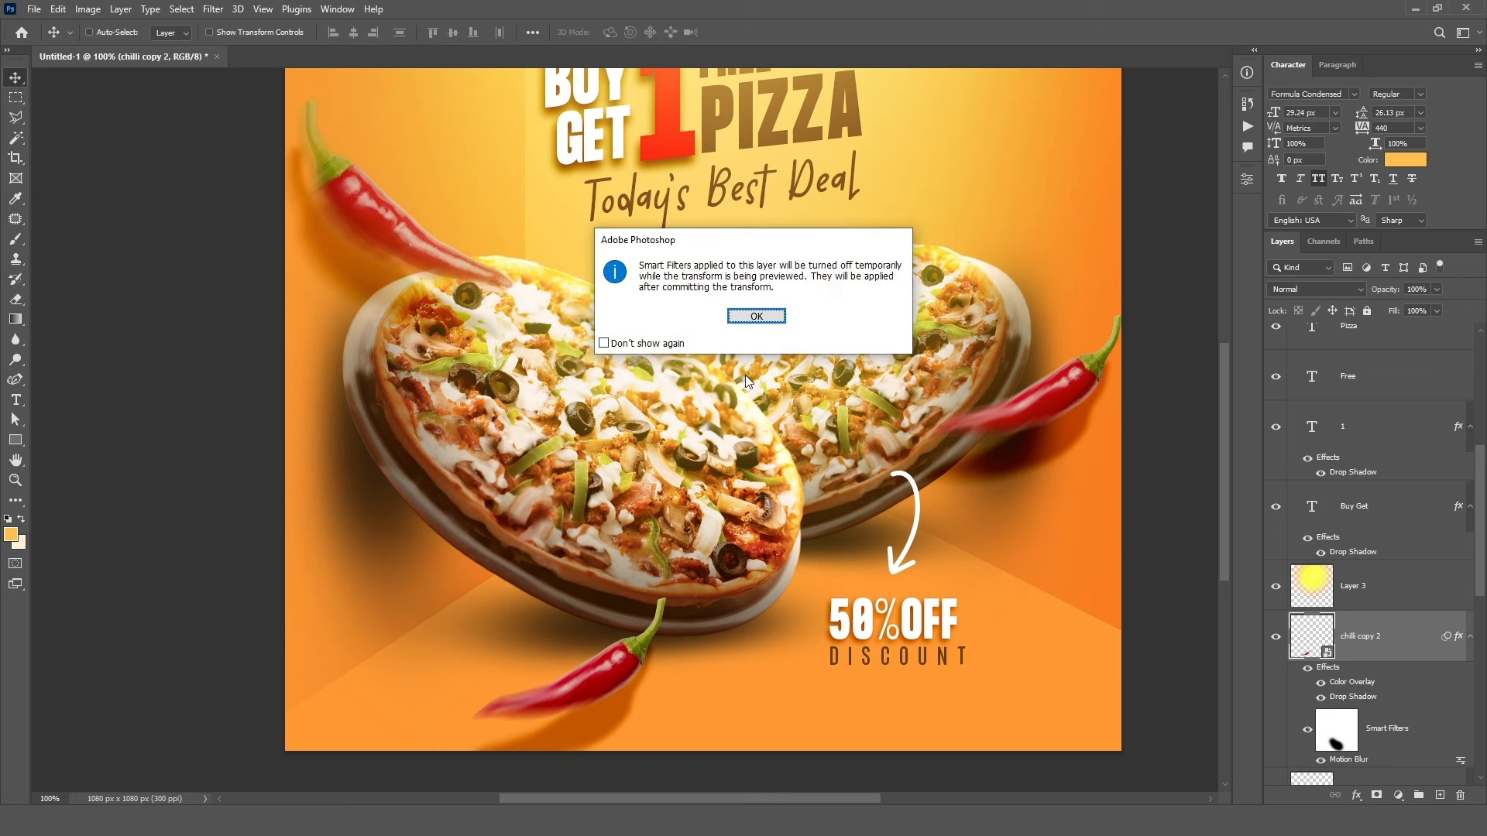
key(Return)
drag(617, 494, 658, 362)
drag(343, 515, 577, 403)
key(Return)
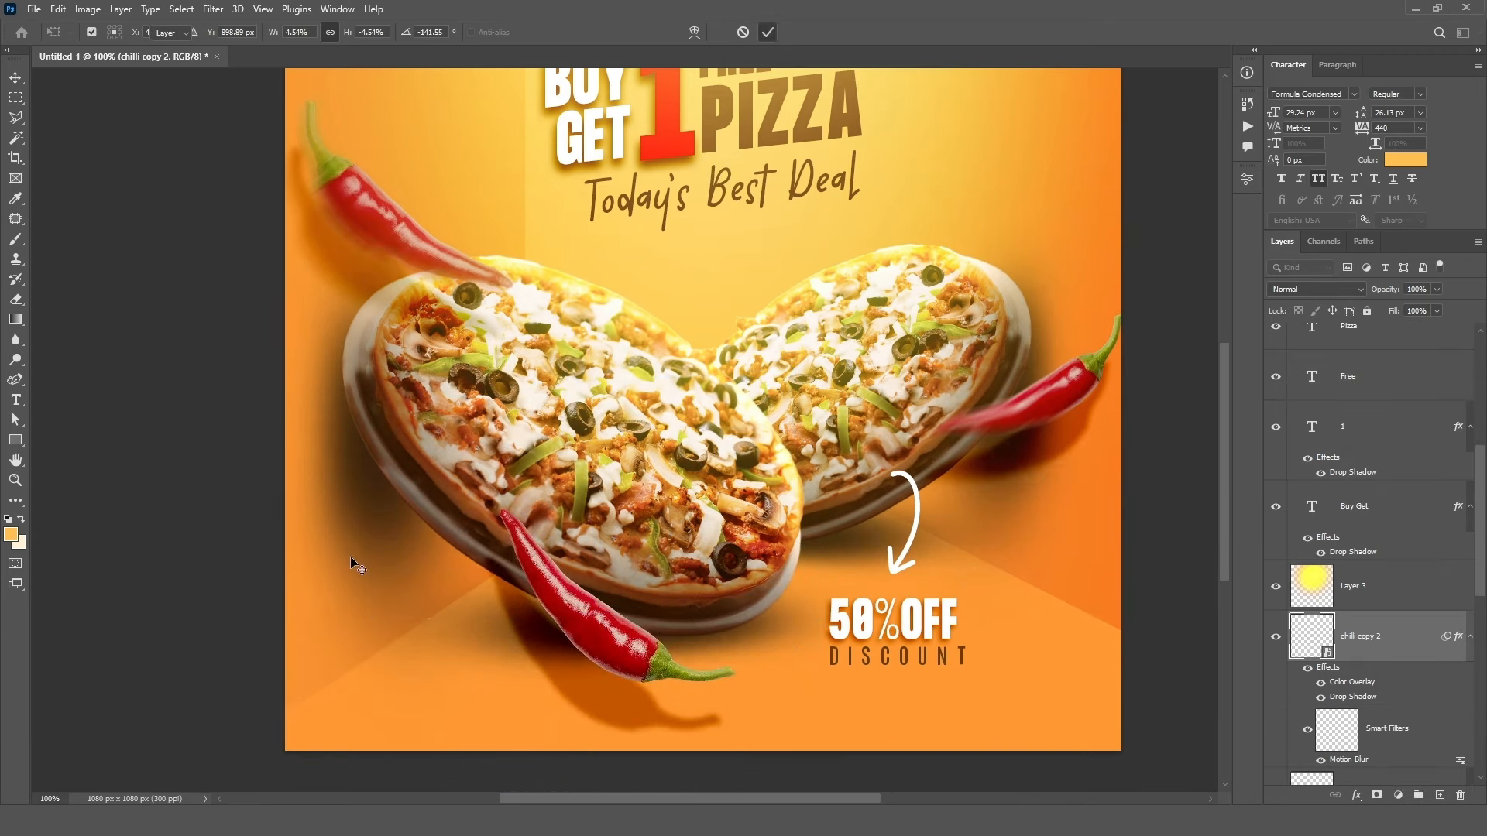
drag(619, 670, 705, 671)
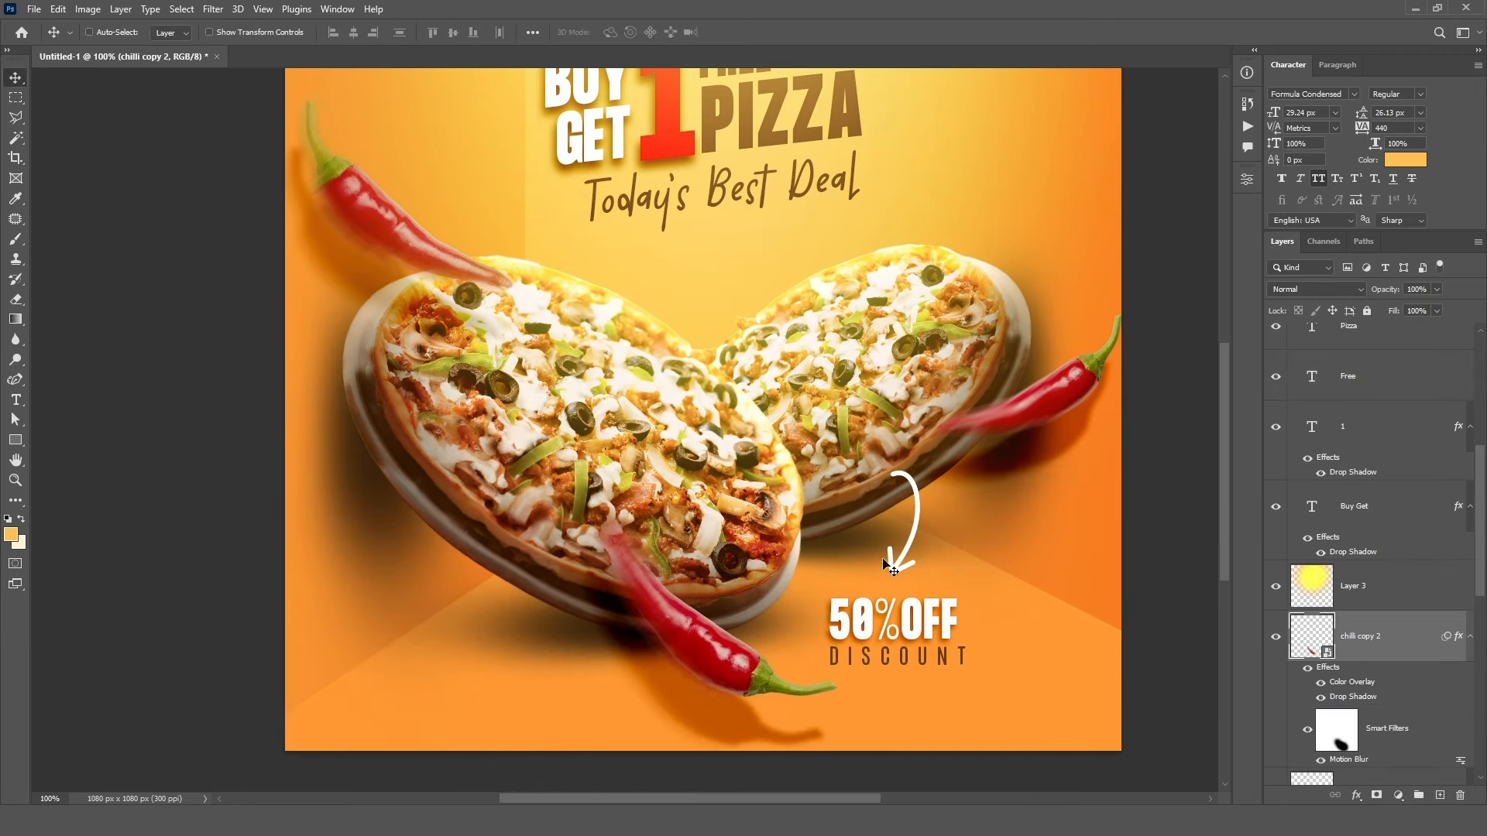
- Duplicate the bottom chilli into the poster's upper-right corner and scale the copy to 3.23%
scroll(889, 564, up, 3)
key(ctrl)
drag(690, 743, 934, 96)
scroll(850, 242, down, 1)
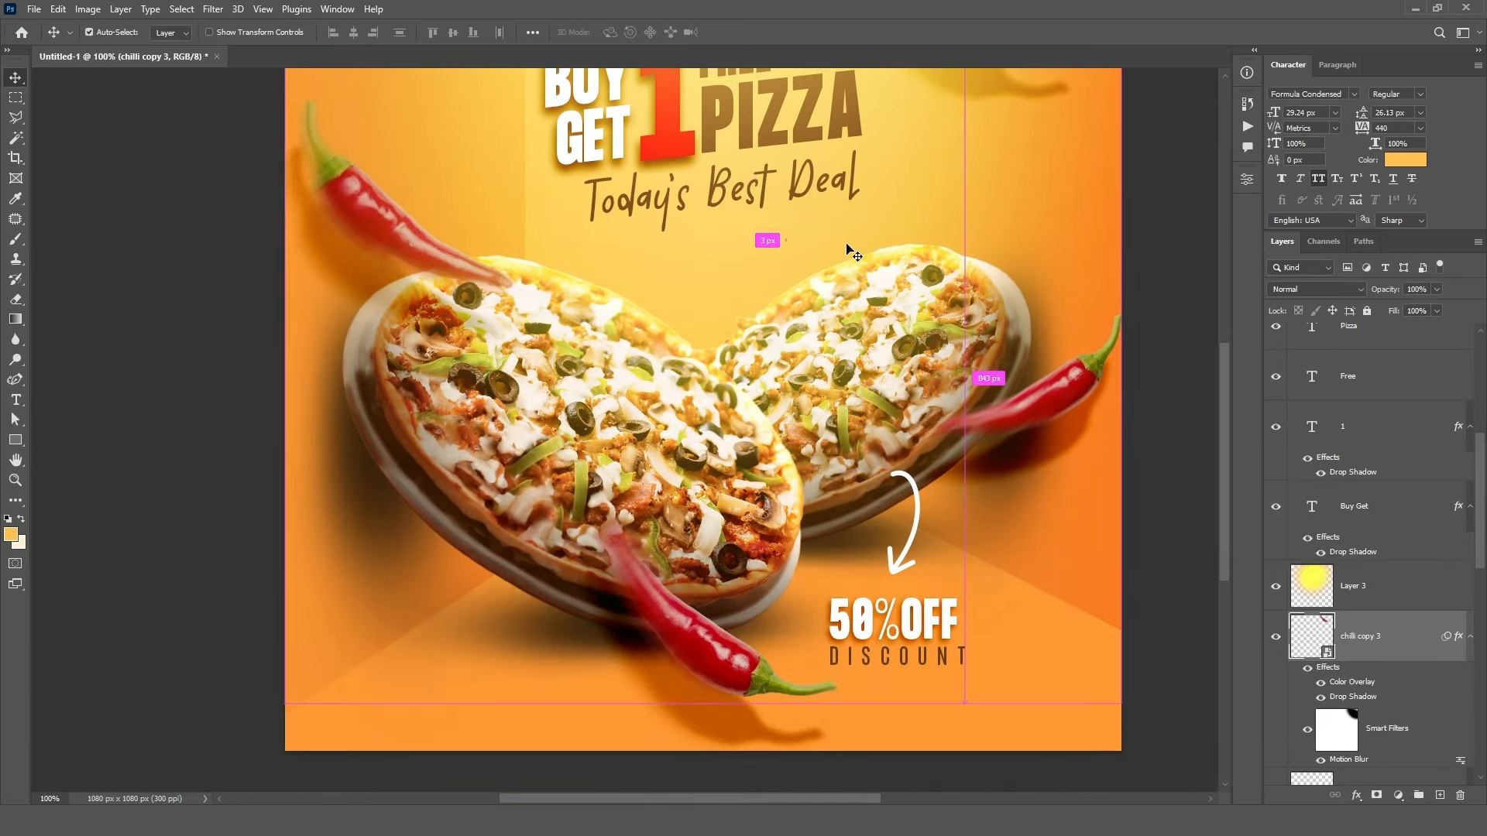
key(ctrl+minus)
key(ctrl+t)
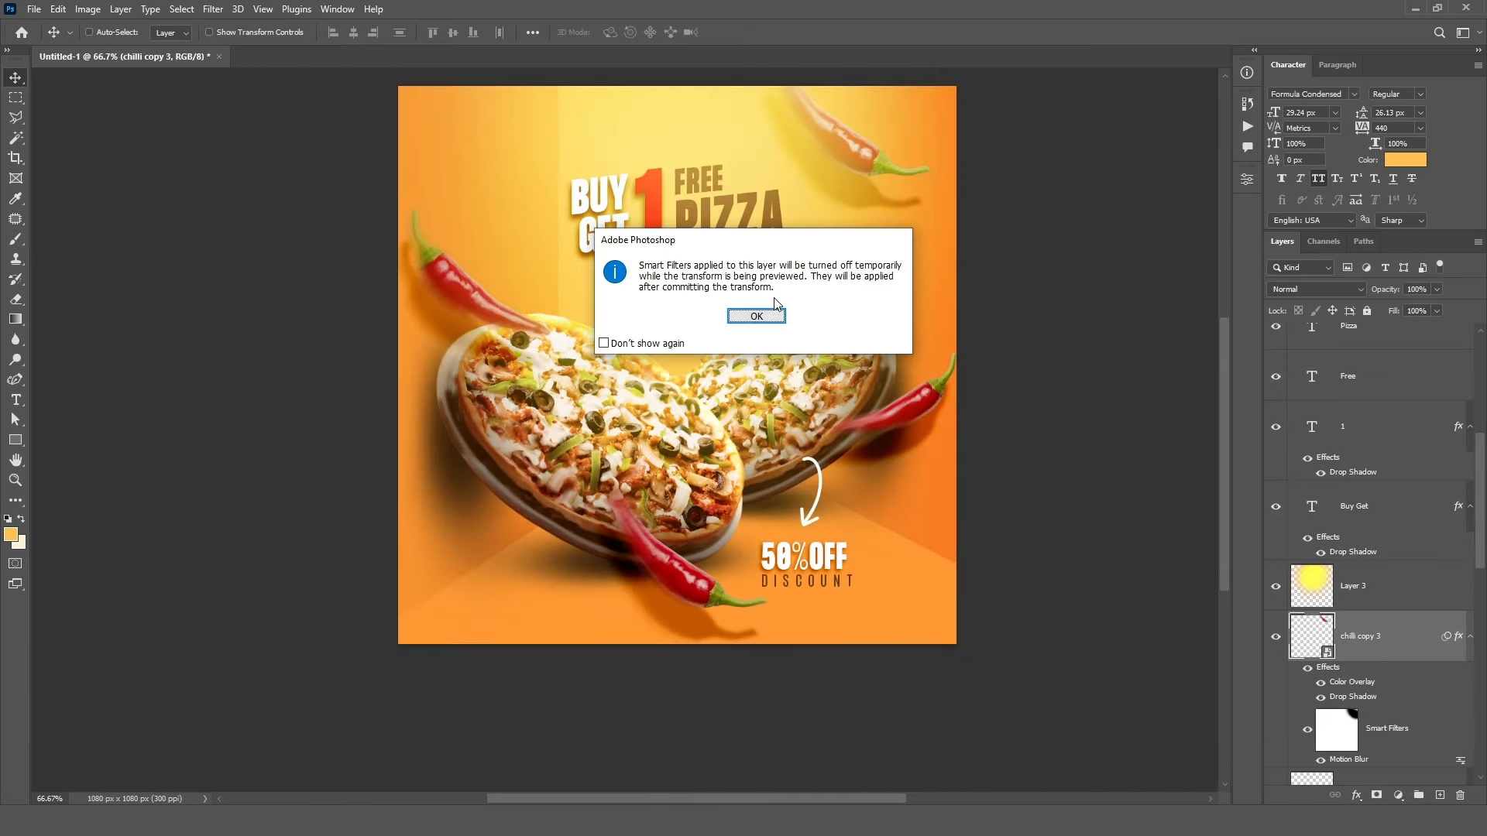
click(758, 312)
drag(769, 223, 855, 167)
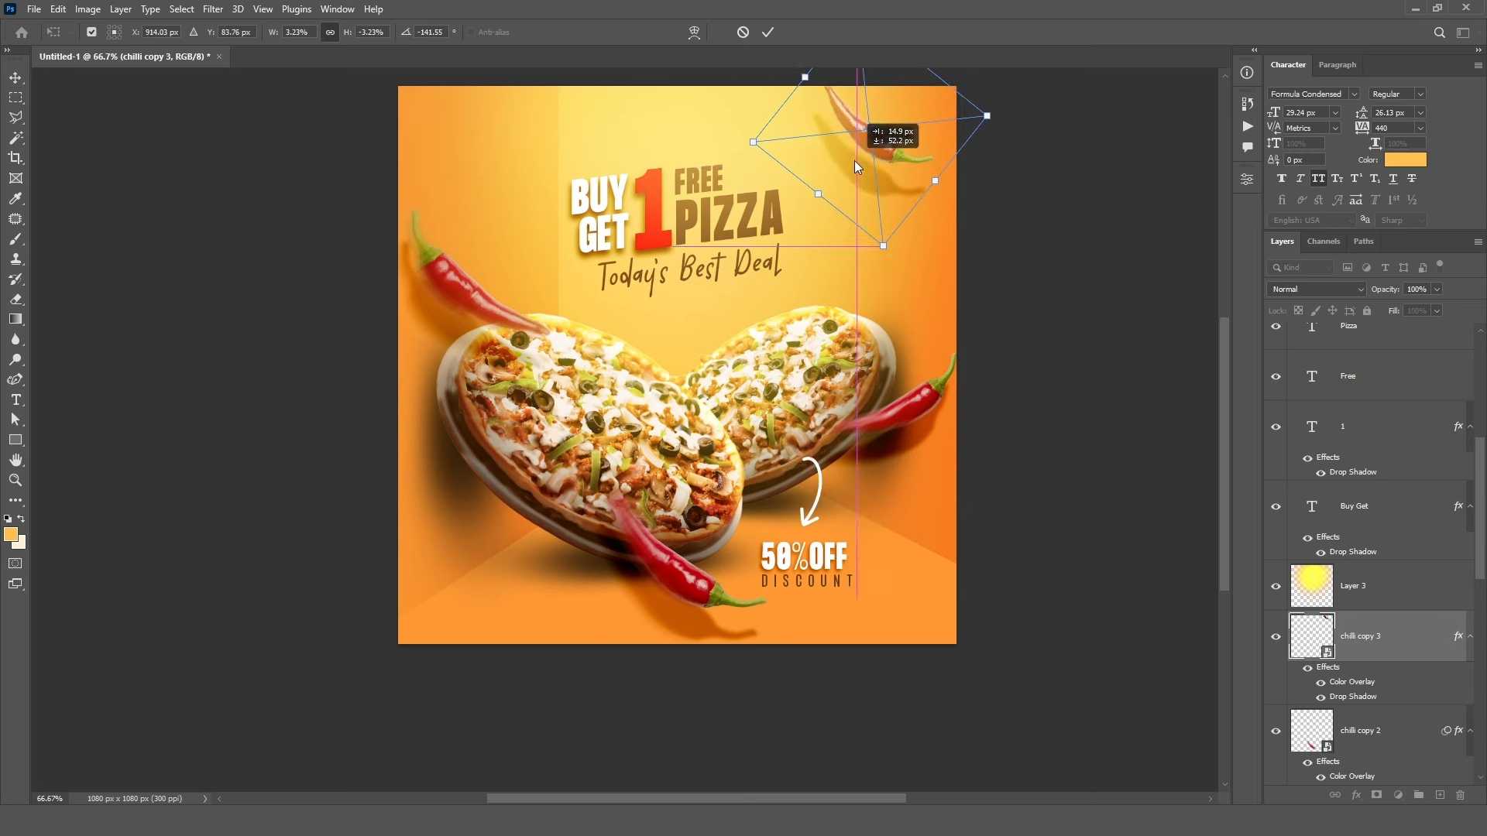
click(767, 33)
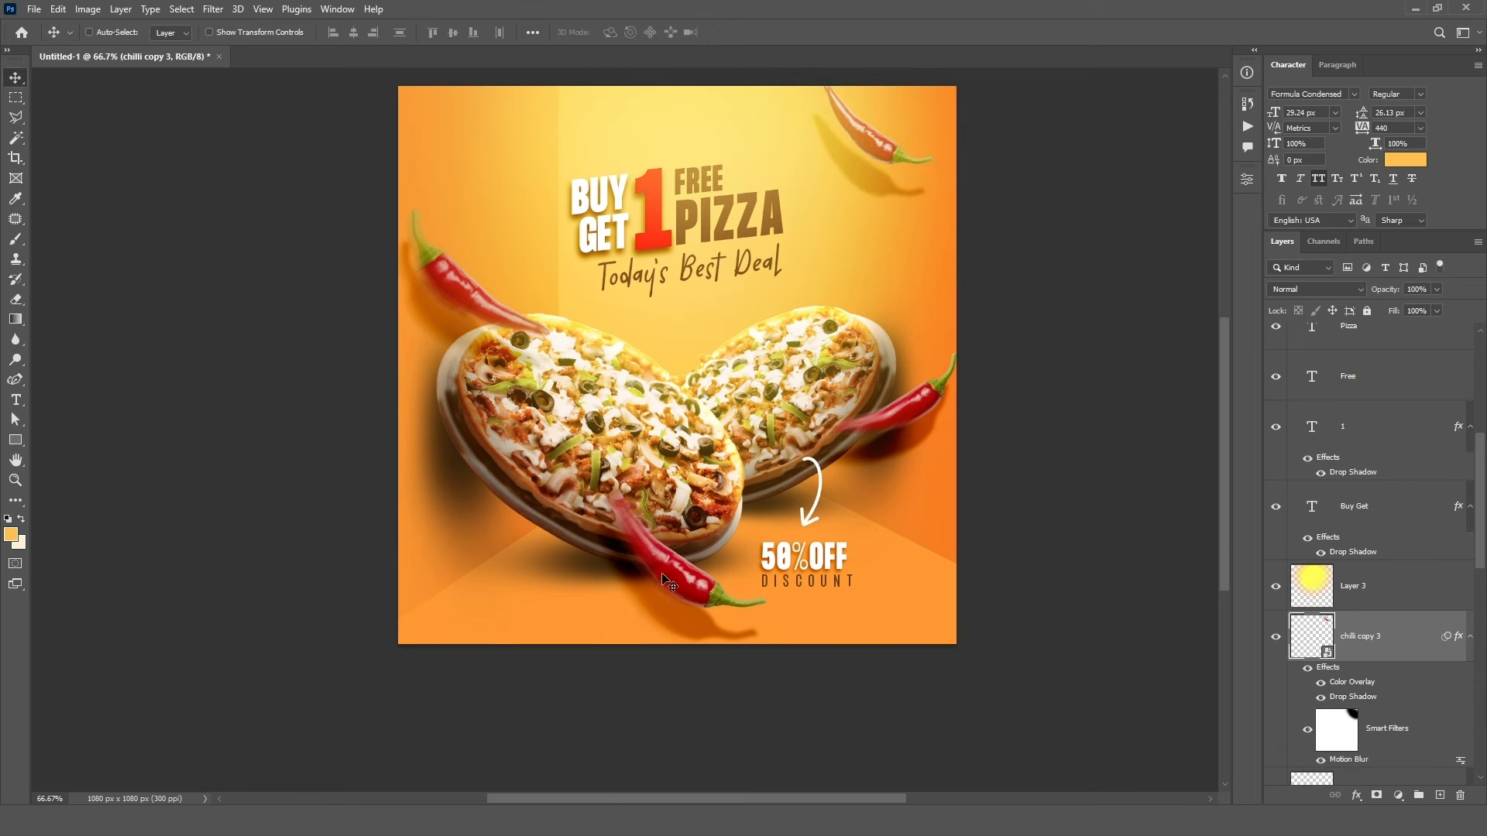
- Move the bottom chilli below the front pizza's lower left, rotate and shrink it, and shift its blur filter mask
drag(668, 582, 521, 614)
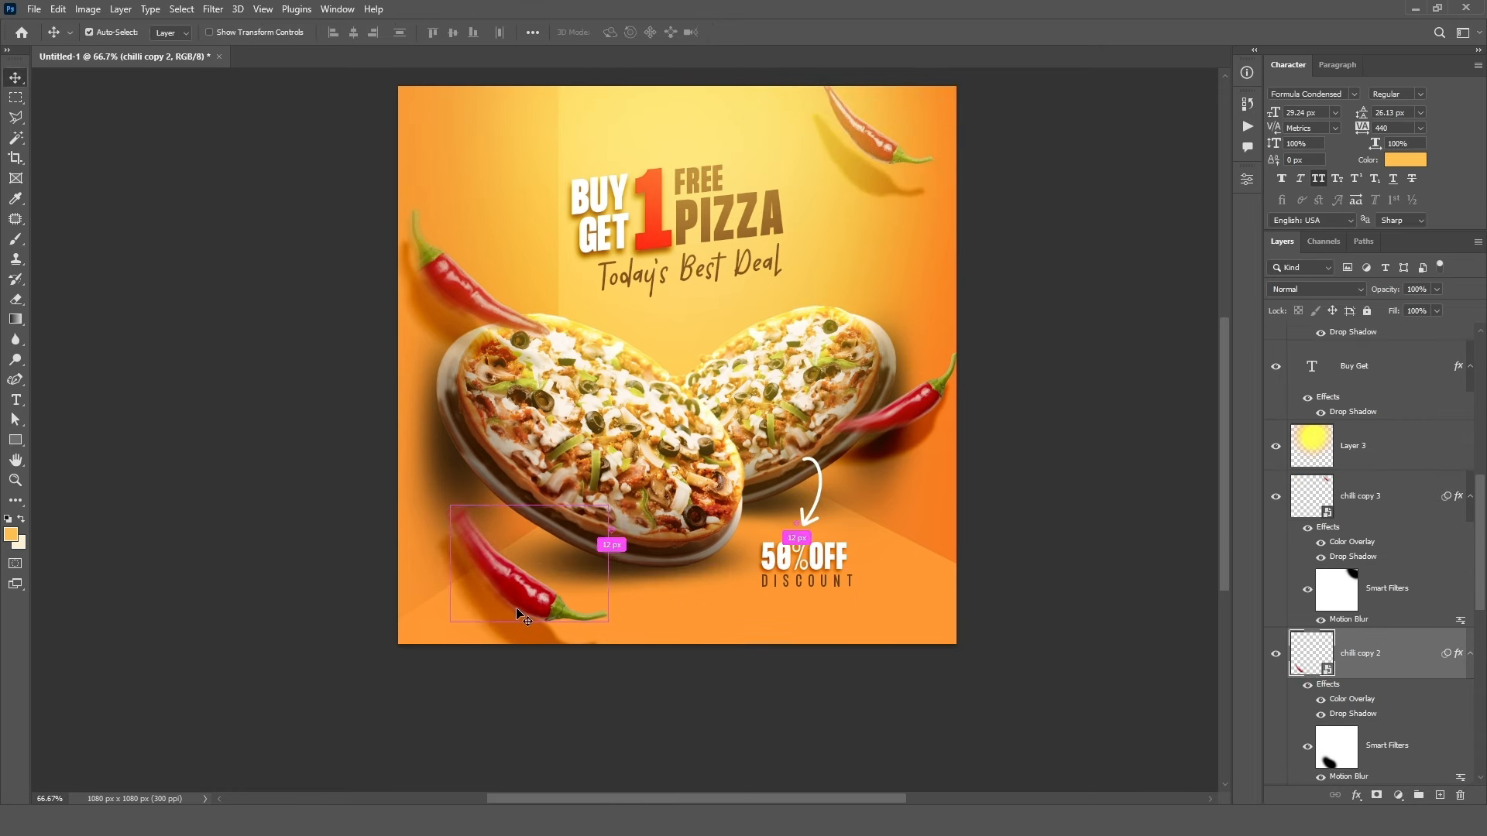
key(ctrl+t)
click(778, 321)
drag(371, 443, 273, 621)
drag(603, 437, 540, 500)
drag(546, 595, 601, 560)
click(768, 31)
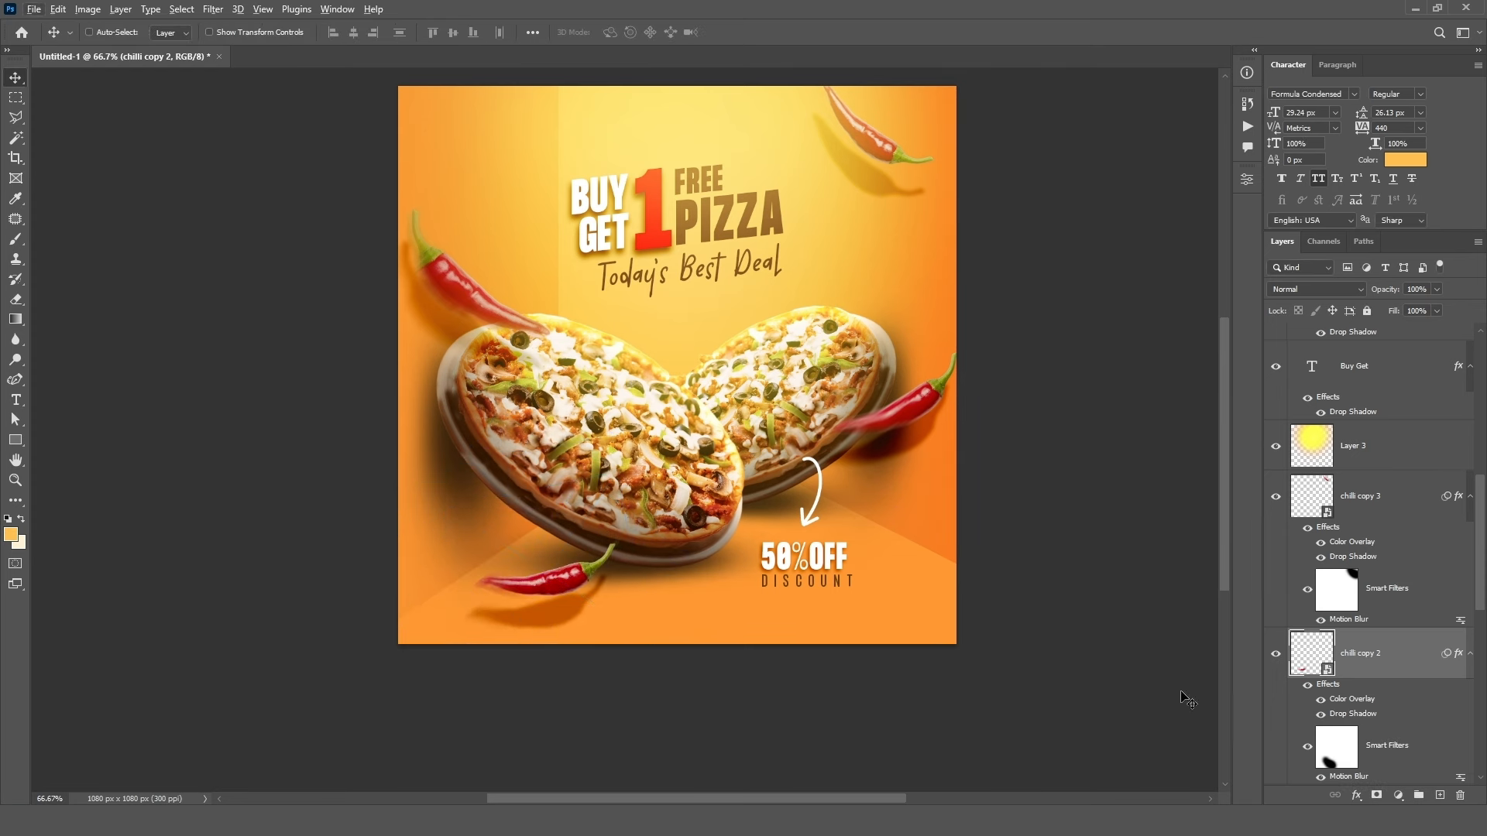
drag(574, 598, 583, 614)
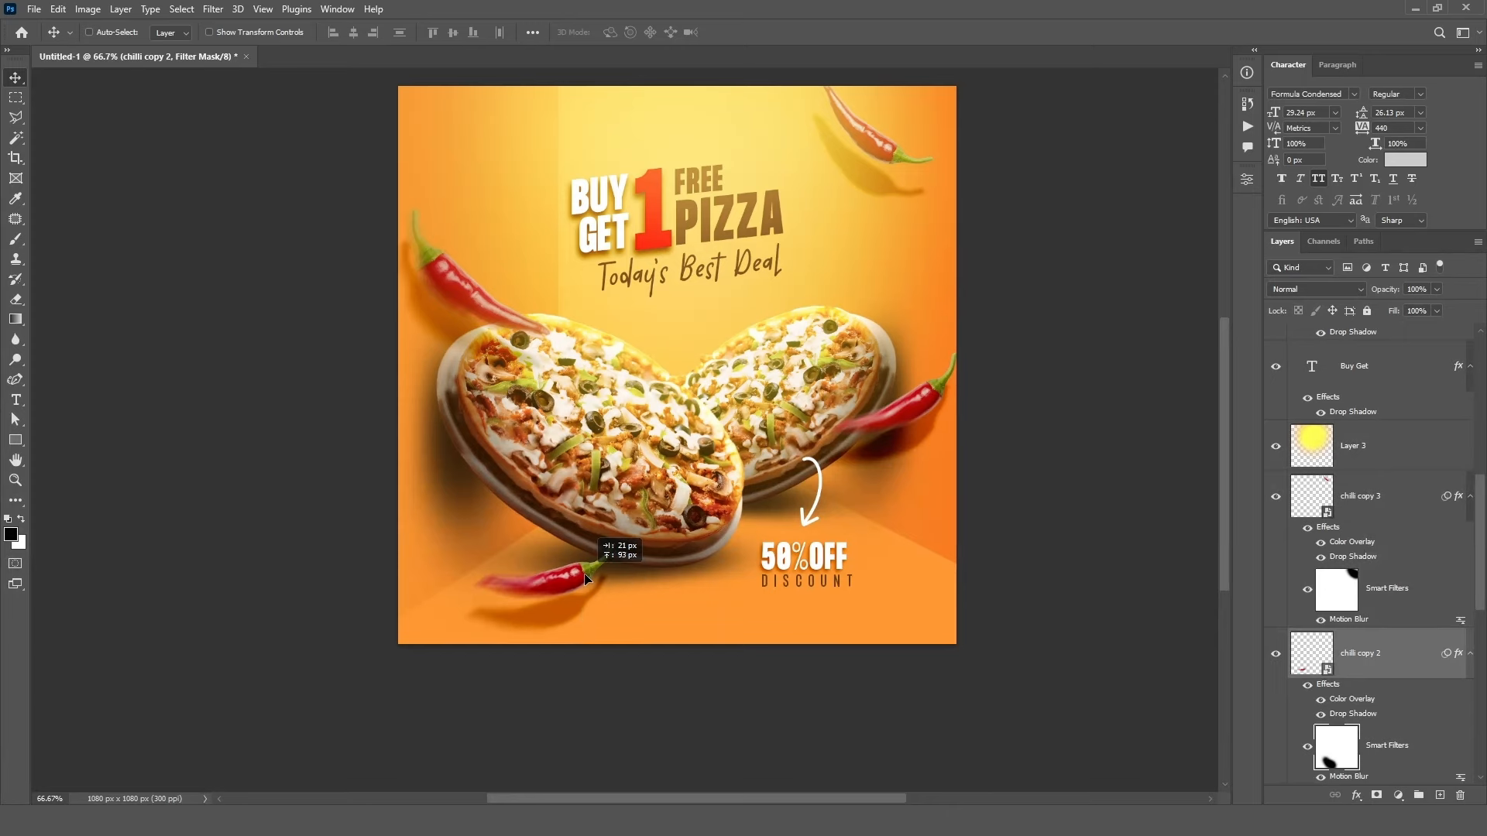
- Place the leaf image from the Food-social-media-banner folder beside "BUY" in the headline, scaled to 4.66% and rotated to -35.97°
key(alt+Tab)
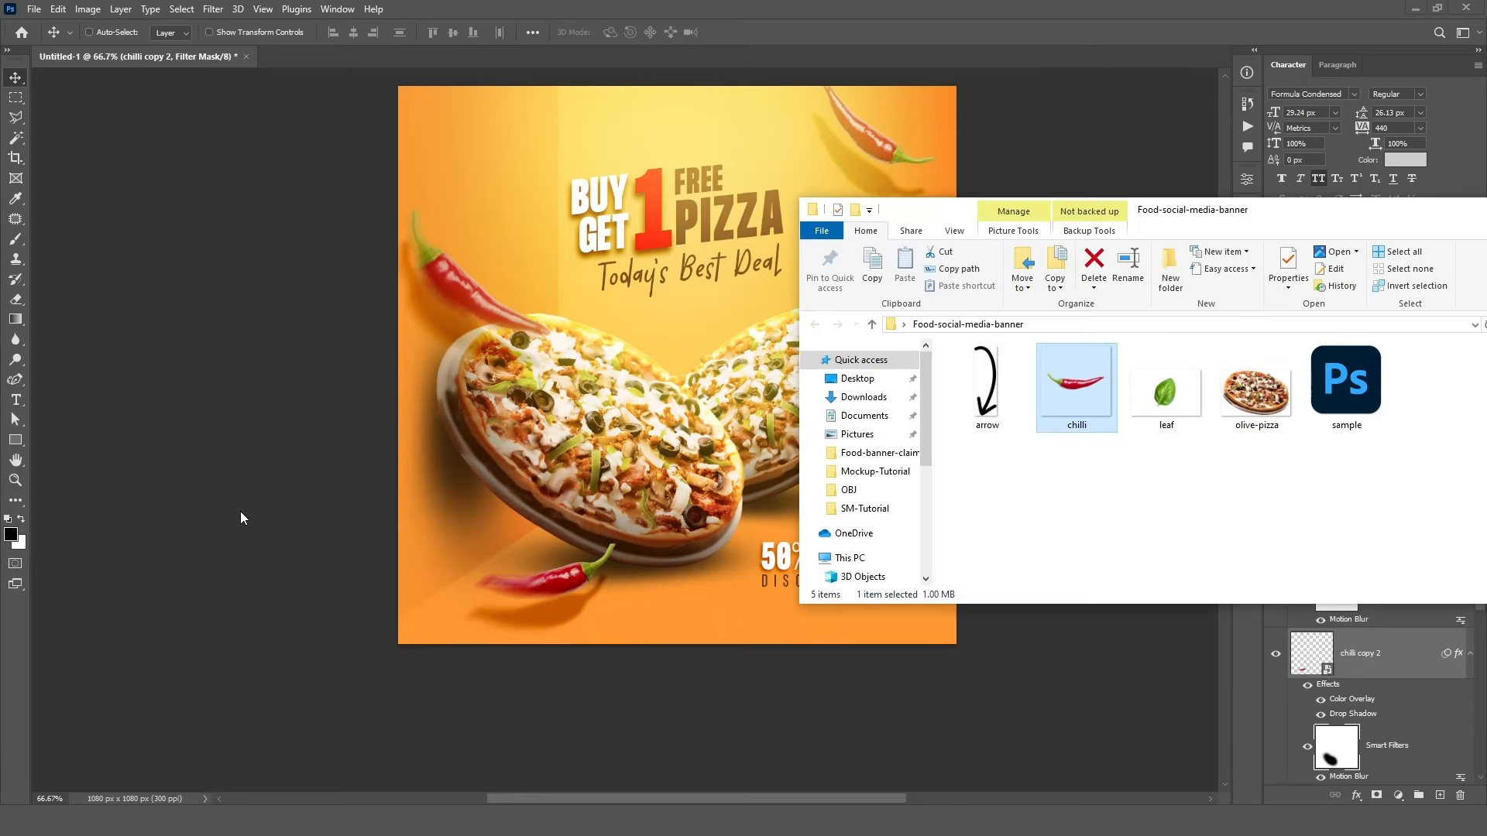
drag(1165, 383, 563, 289)
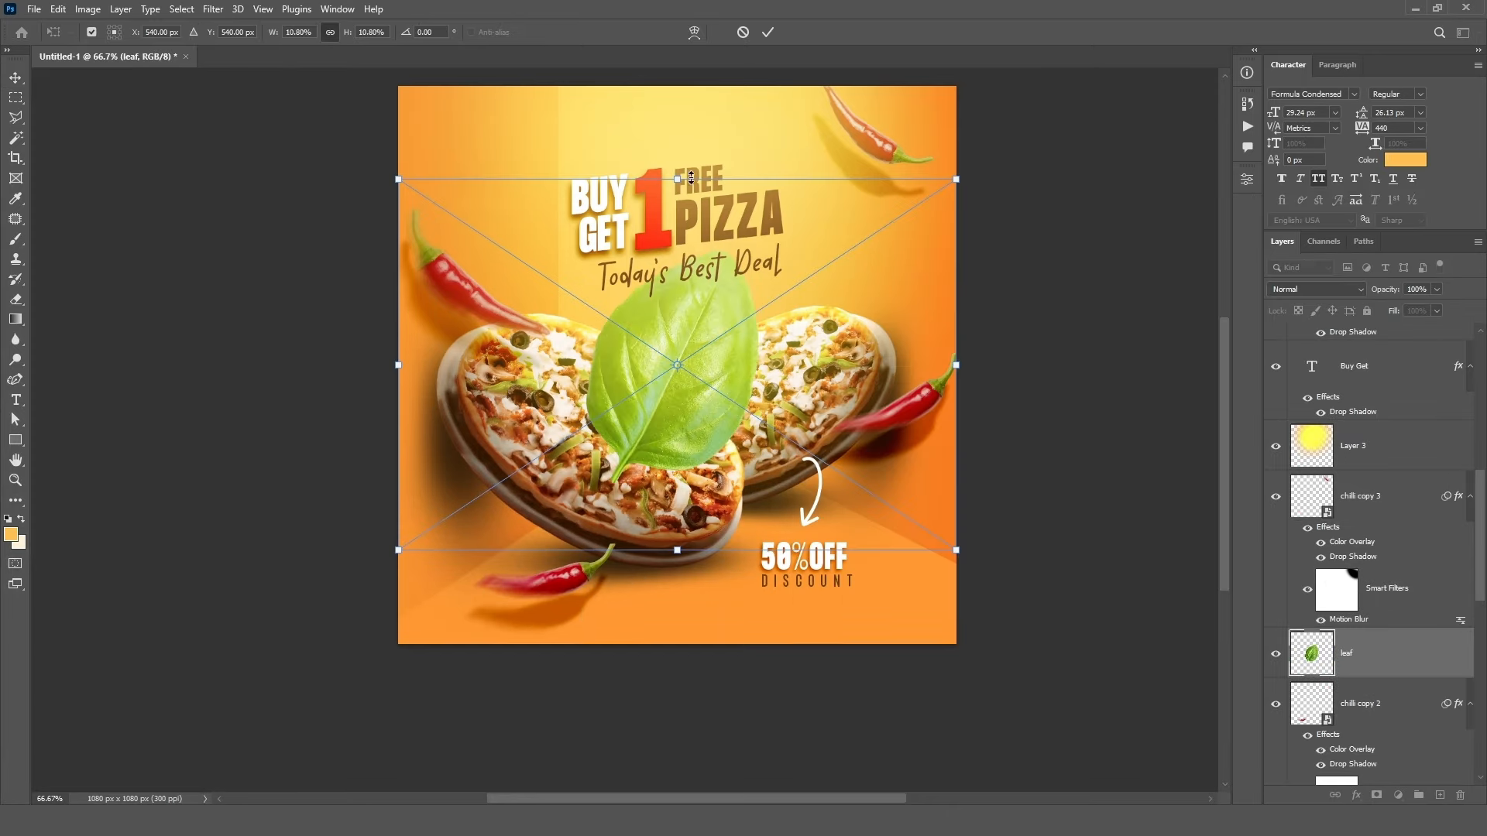
drag(666, 271, 669, 343)
drag(681, 420, 826, 264)
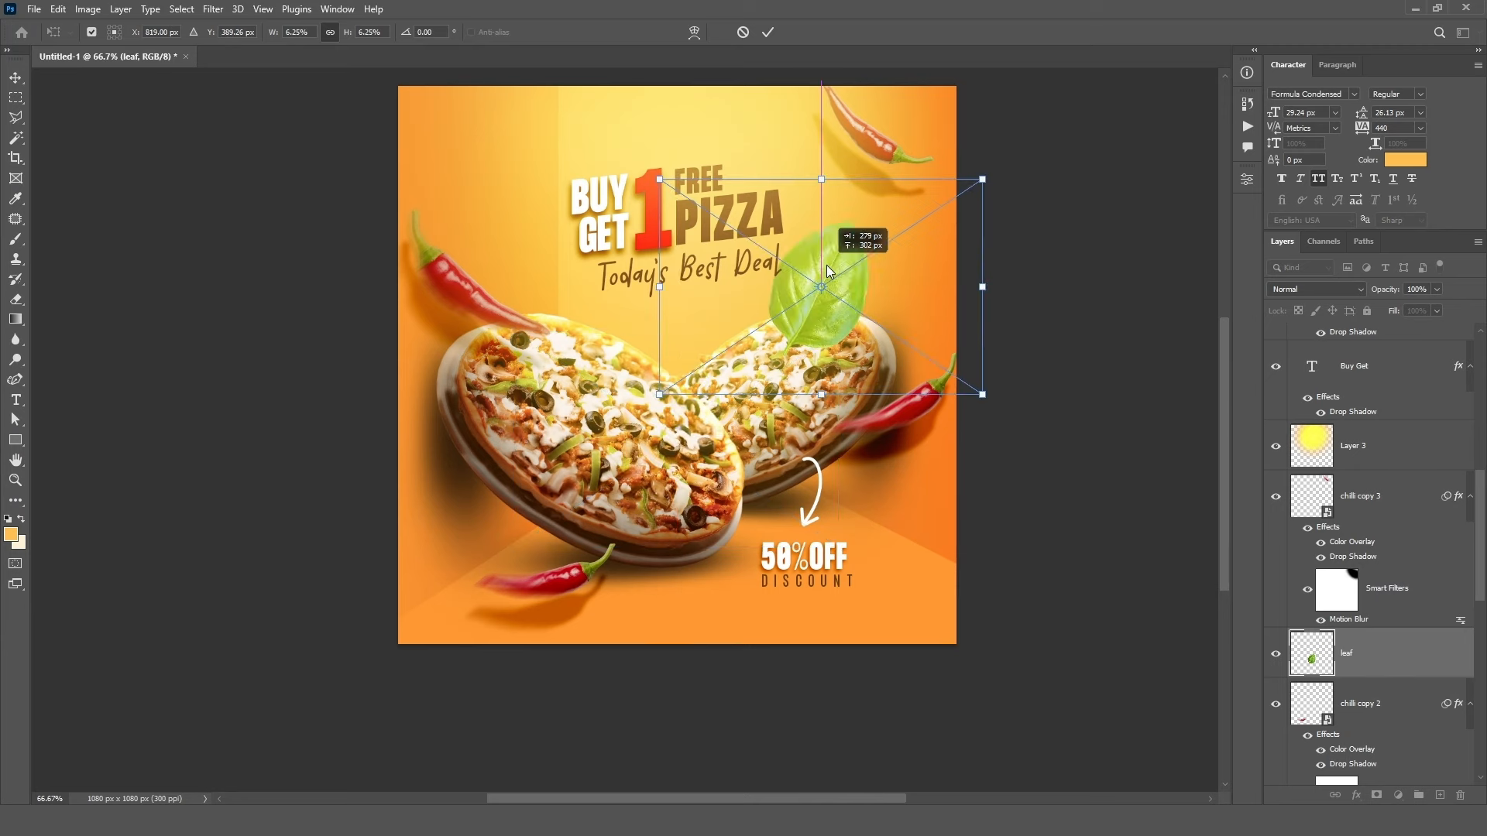
drag(815, 182, 522, 132)
drag(375, 88, 325, 203)
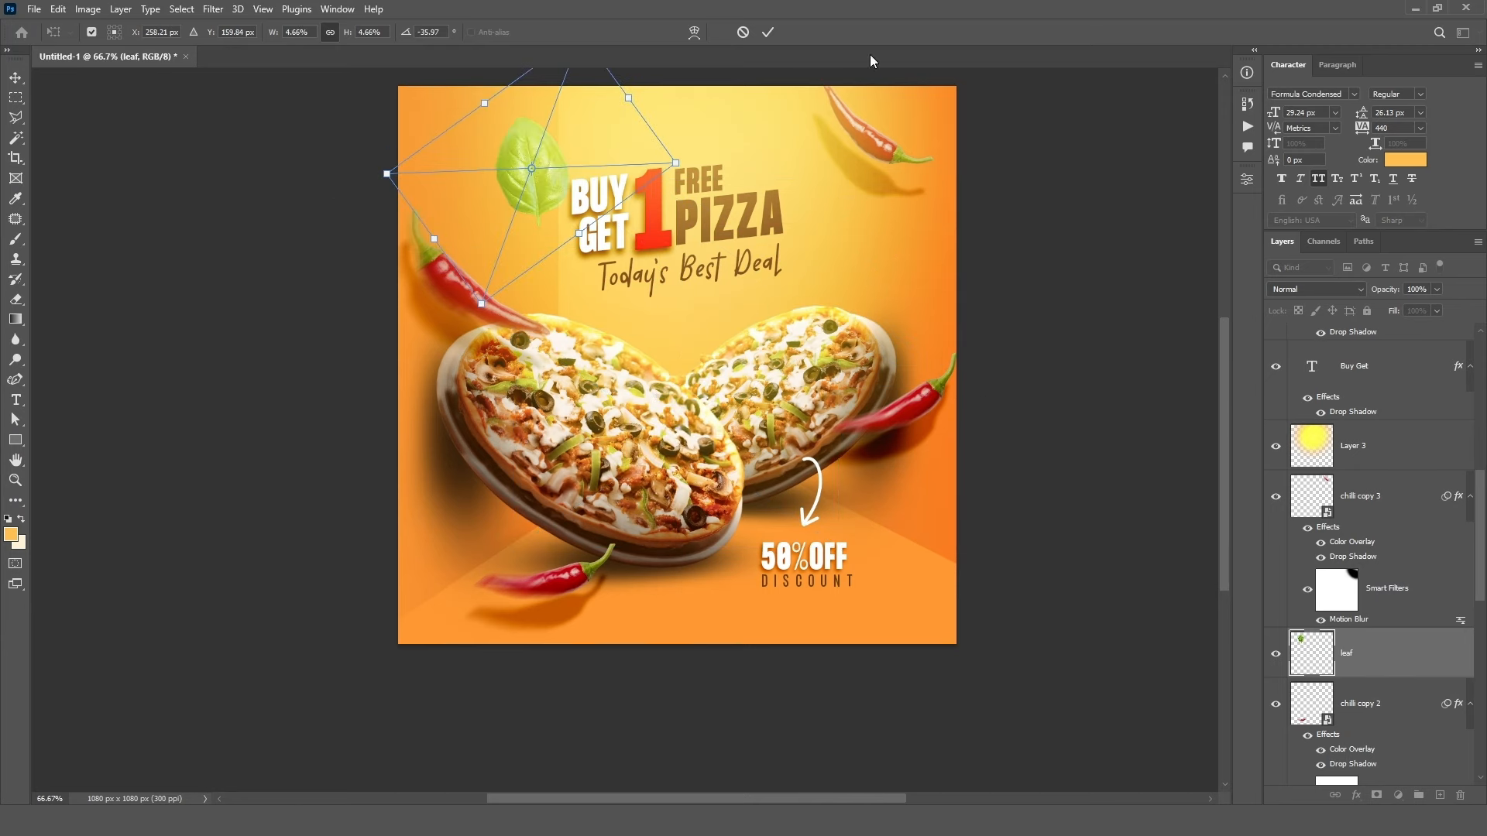
click(762, 33)
- Duplicate the leaf into the poster's lower-right corner and scale the copy to 8.14%
key(ctrl+j)
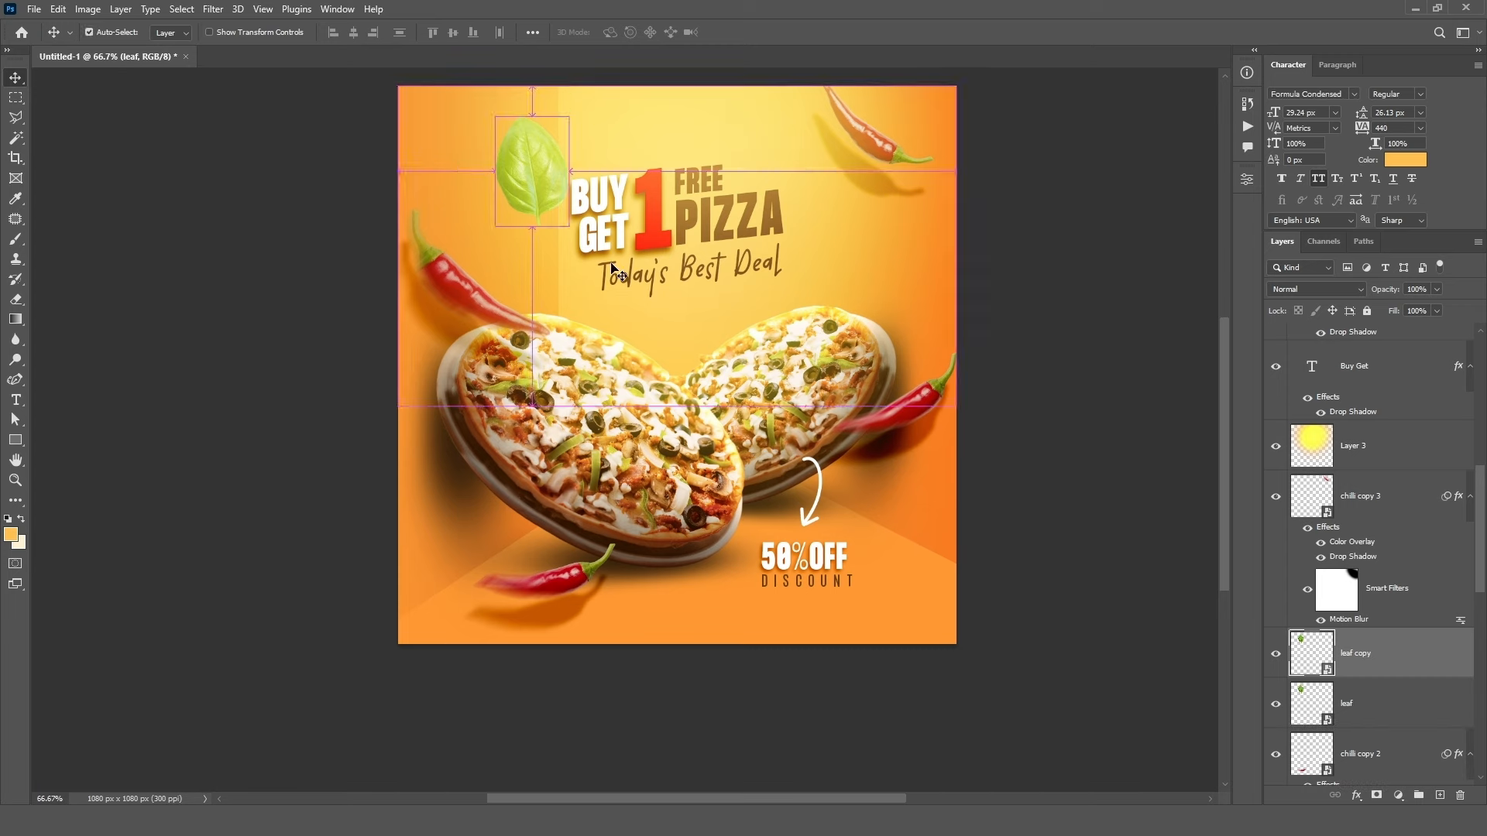
drag(681, 336, 940, 613)
key(ctrl+t)
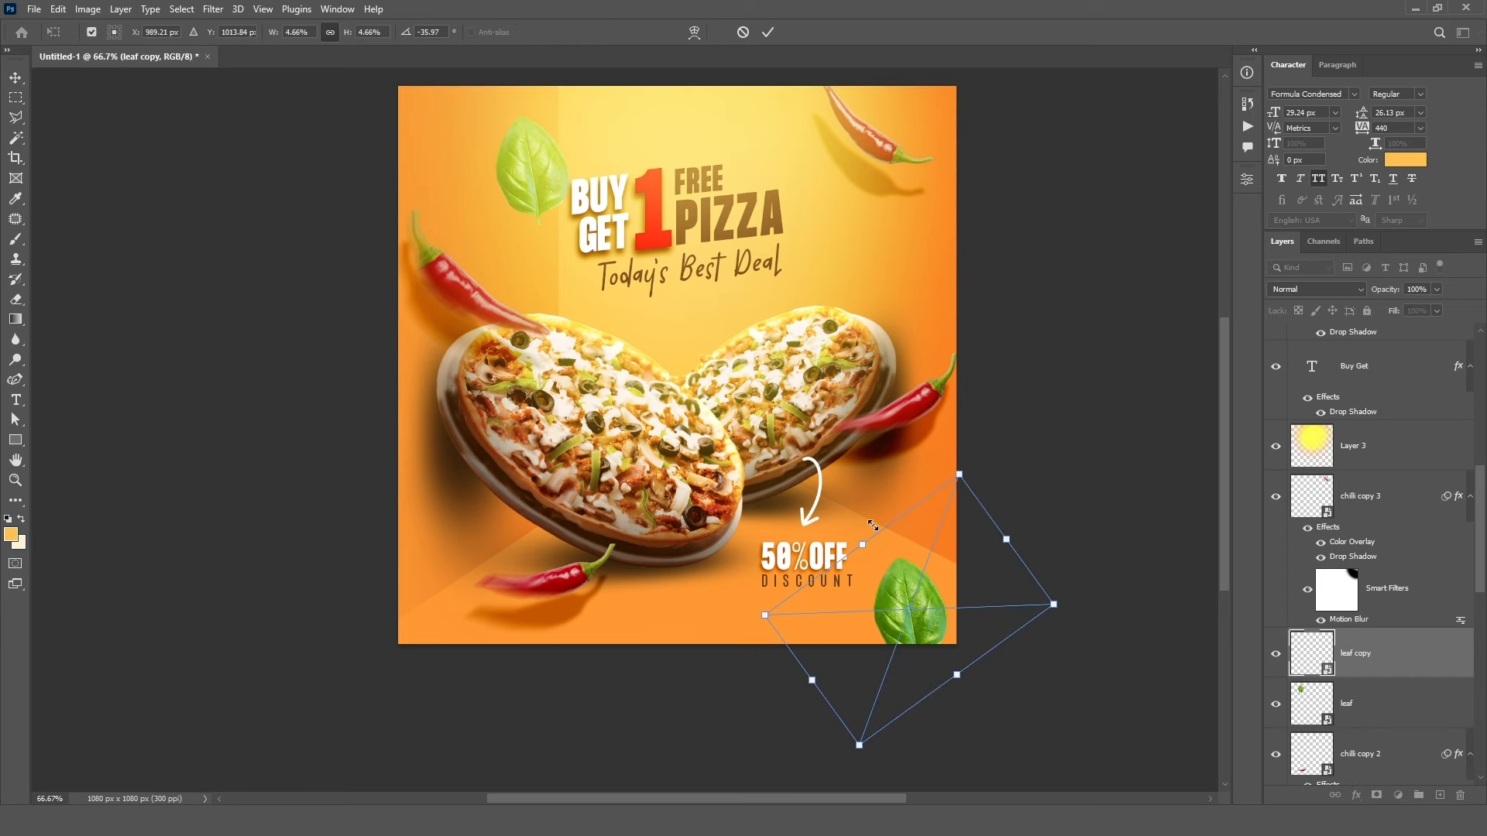
drag(873, 526, 840, 477)
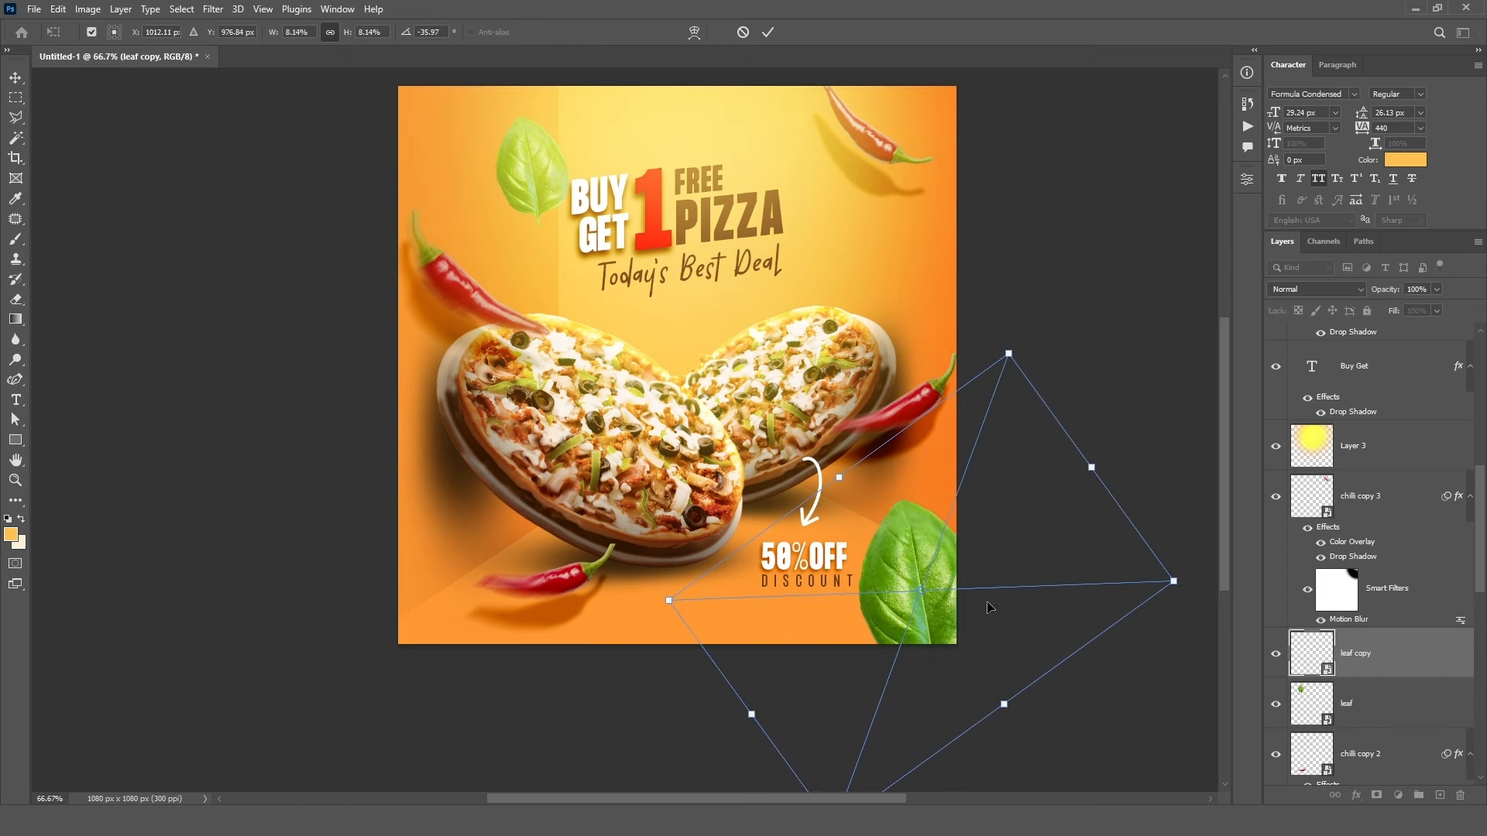
click(777, 35)
- Apply a Motion Blur filter to the large corner leaf with a 74° angle and 32 px distance
click(213, 9)
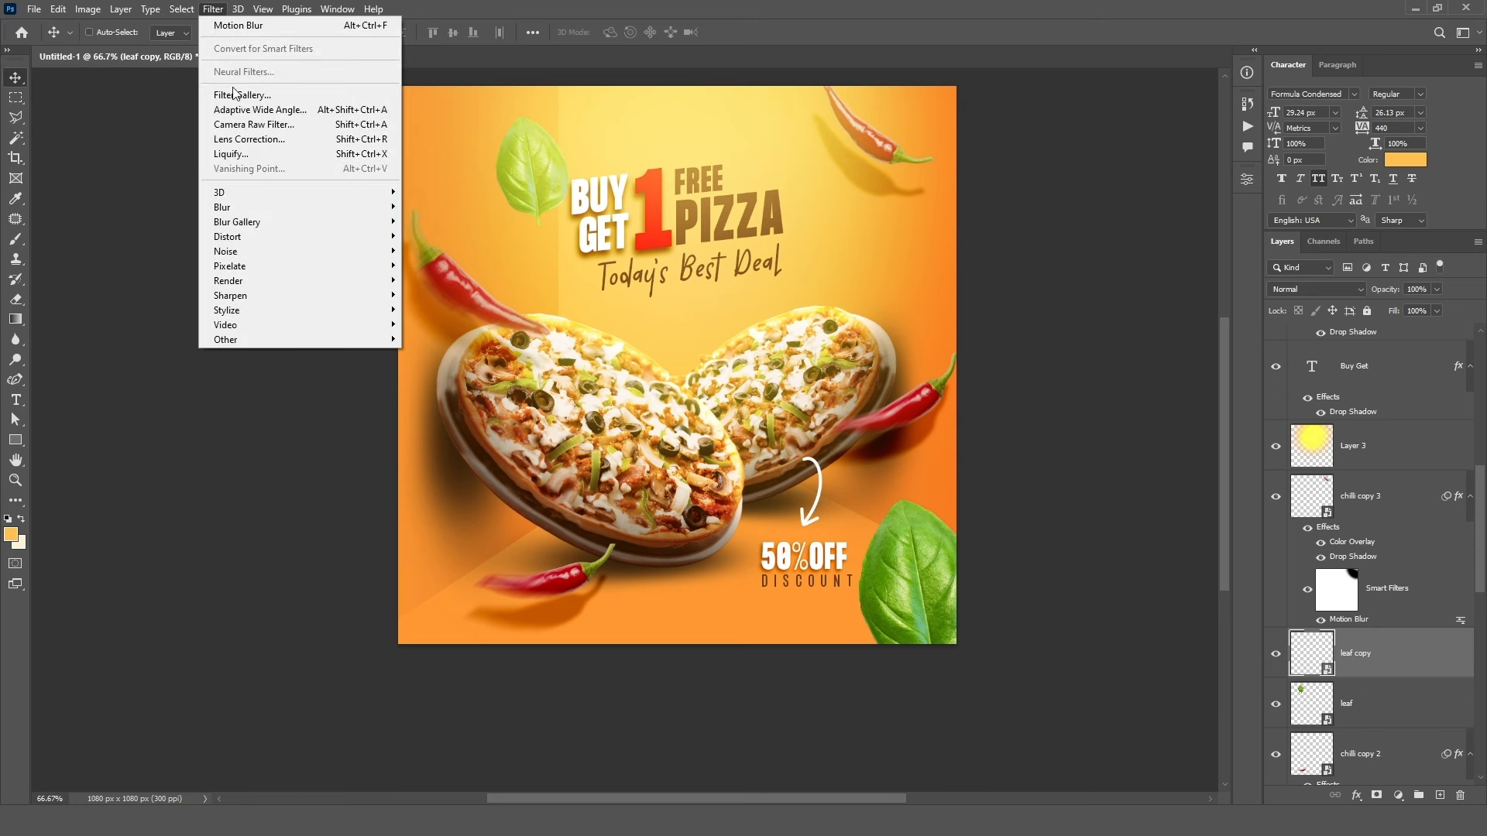
mouse_move(309, 207)
click(439, 295)
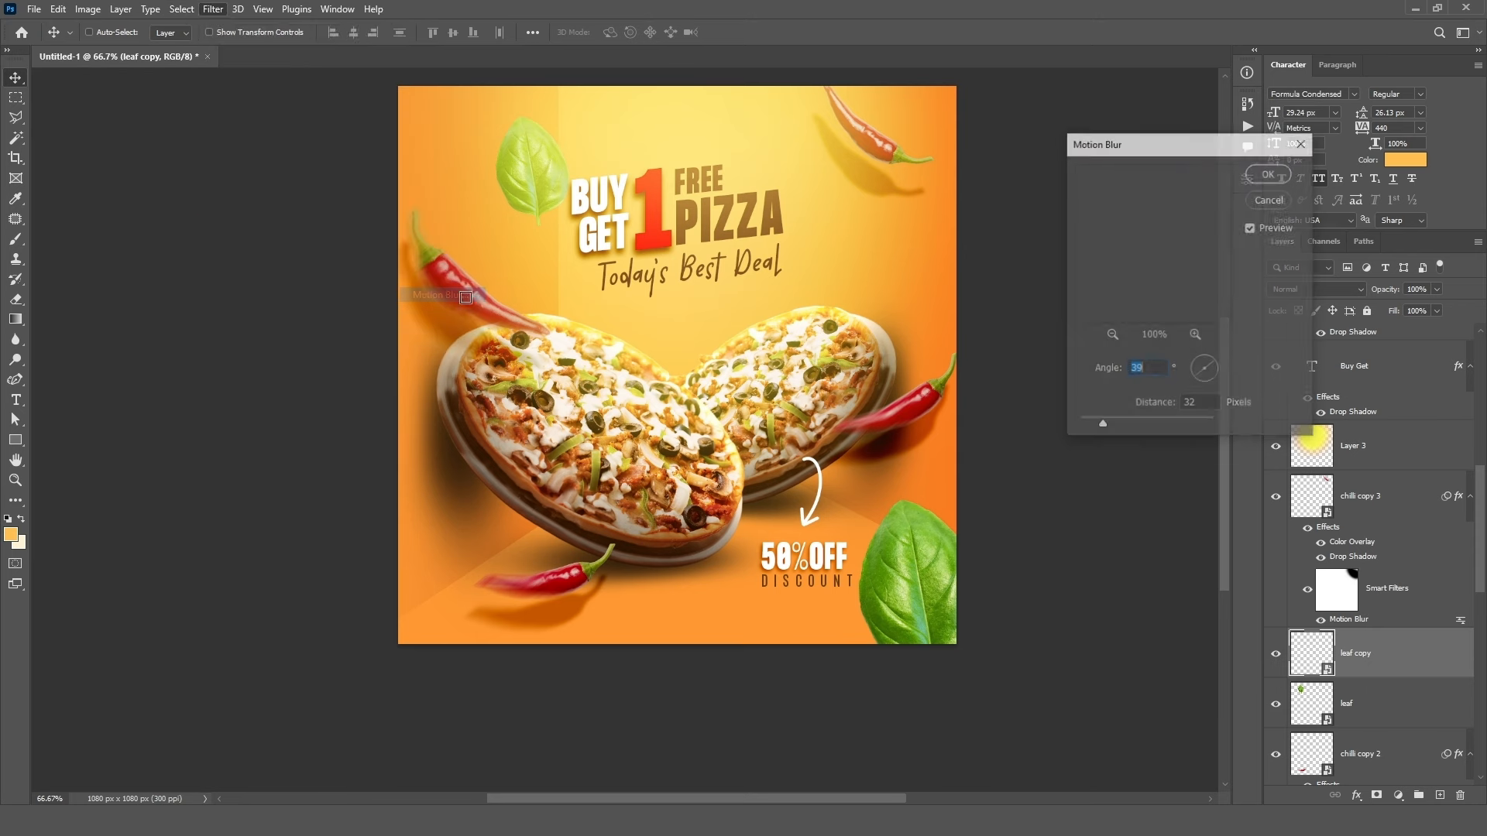
click(1202, 383)
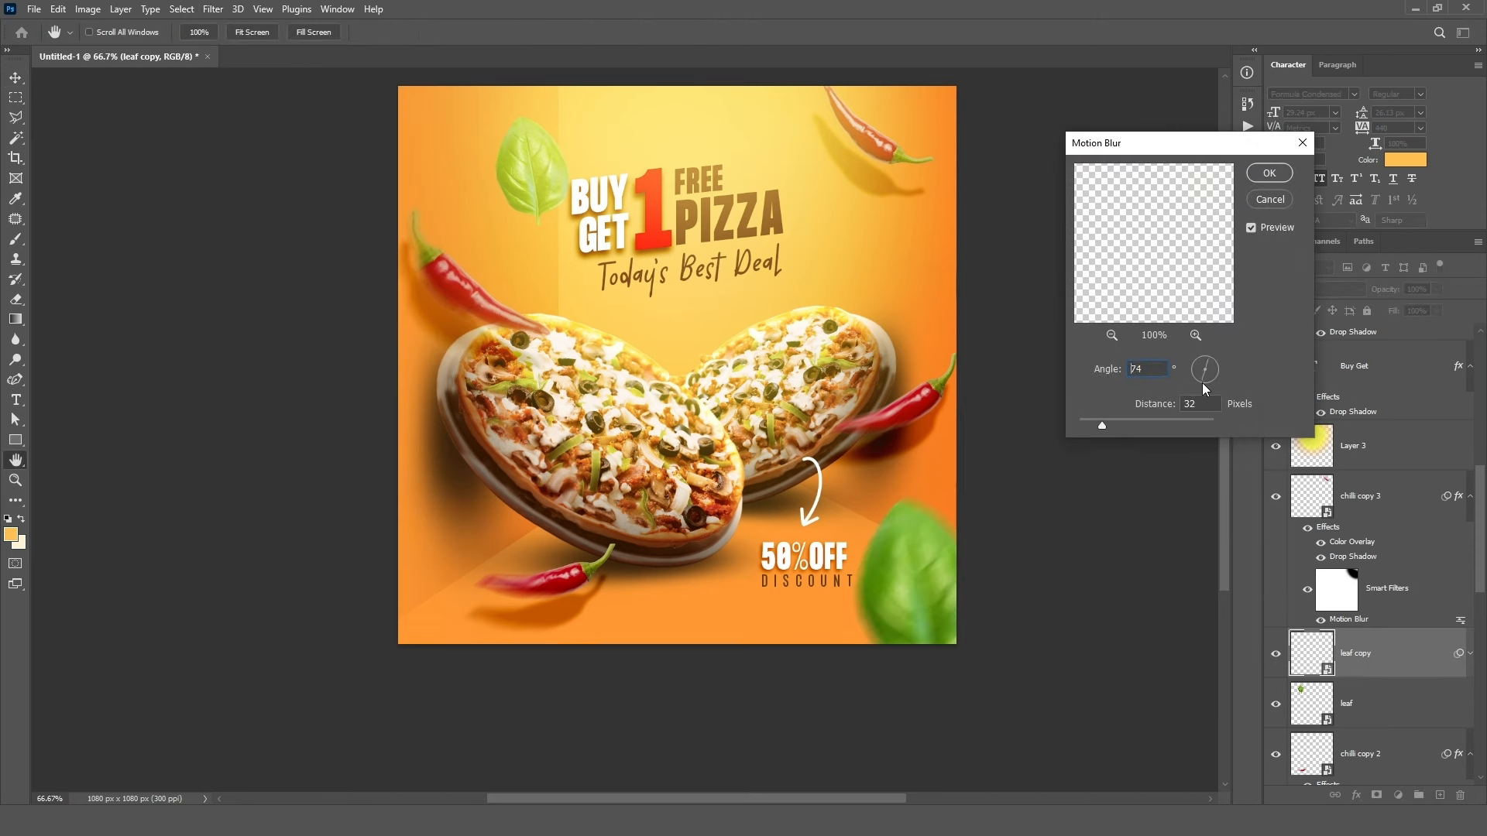
click(915, 605)
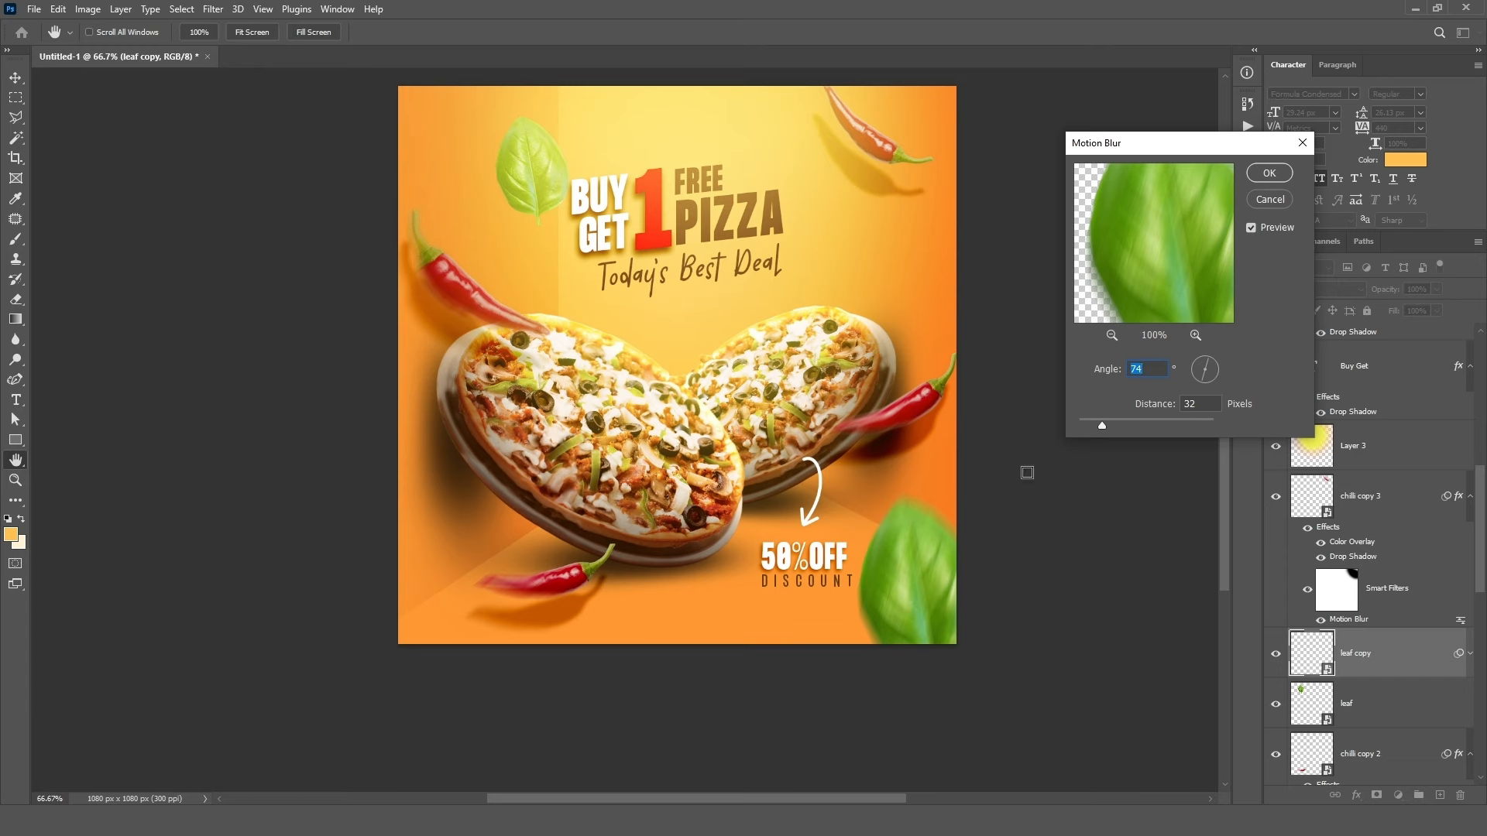
click(1257, 170)
- Rotate the large corner leaf to -2.19°
key(v)
key(ctrl+t)
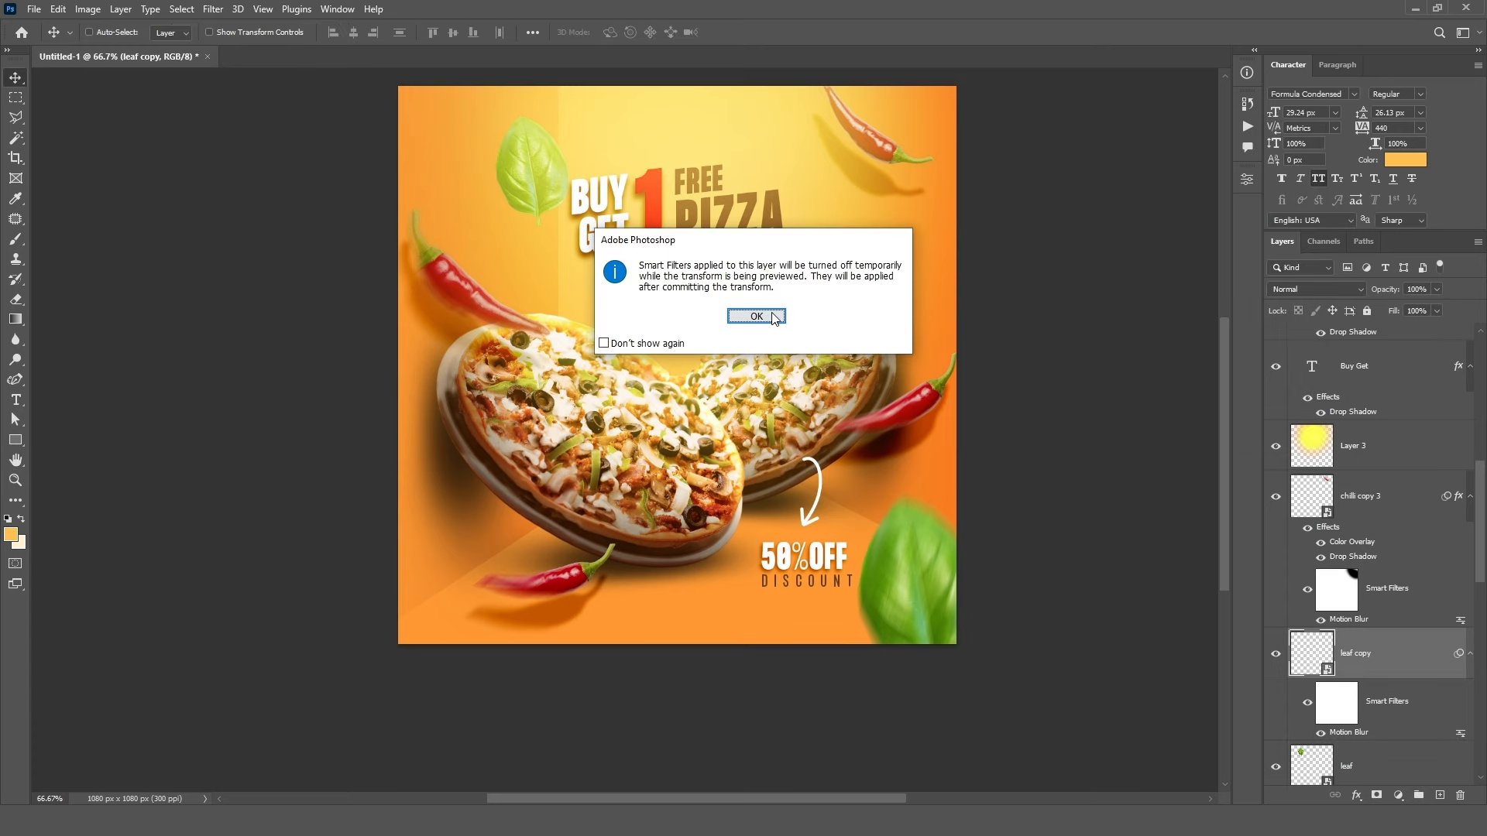
click(773, 318)
drag(976, 311, 1115, 389)
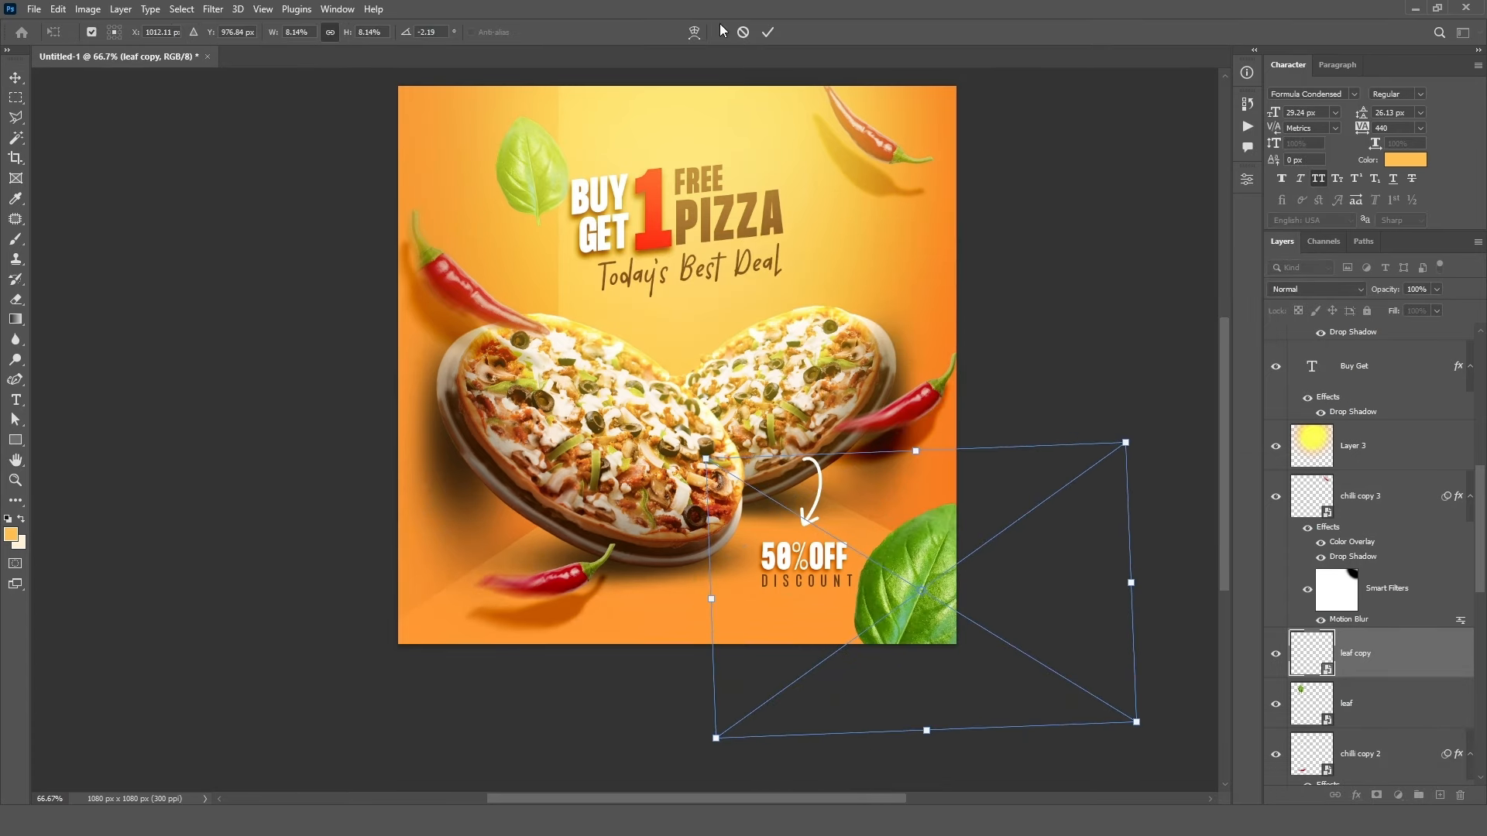
click(769, 32)
drag(687, 358, 649, 426)
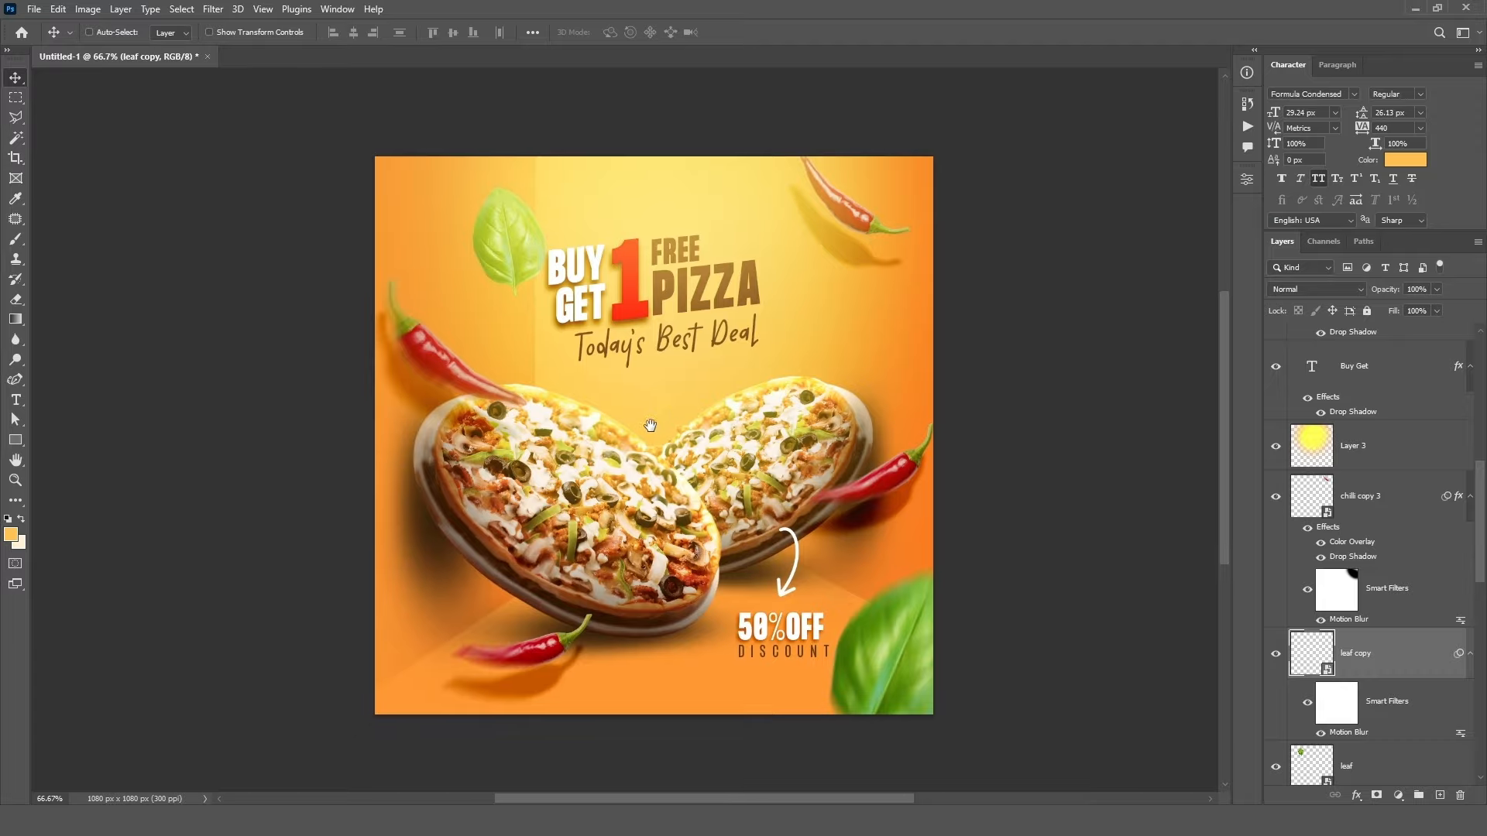